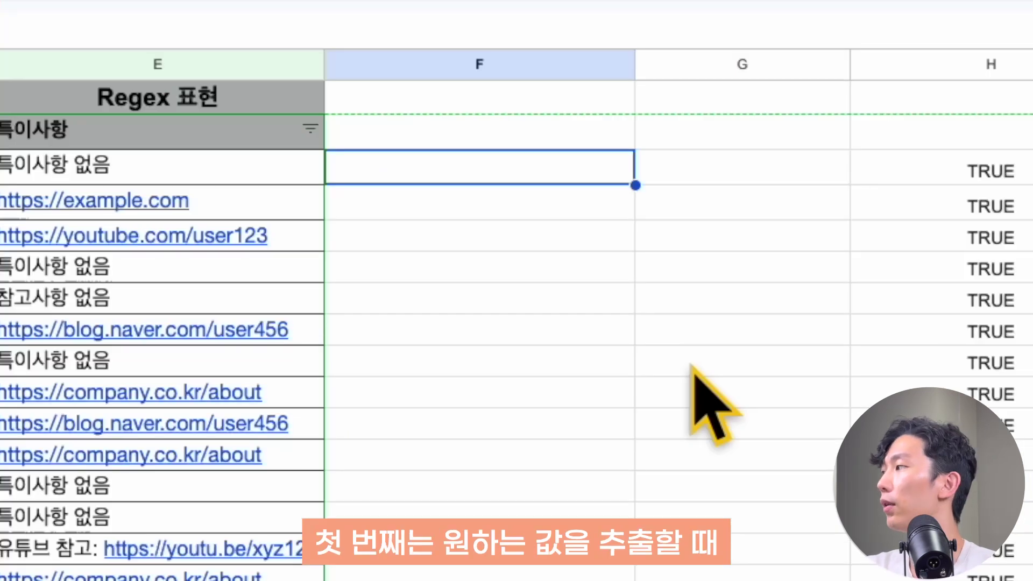
Enter the note "추출 / REGEXEXTRACT()" in cell F3.
text(추출)
key(Return)
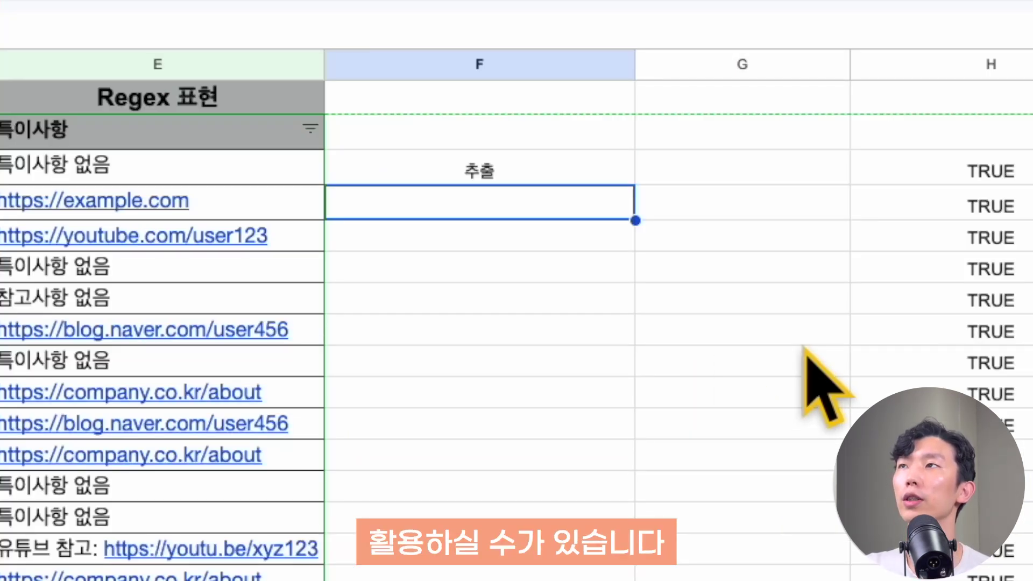
click(566, 182)
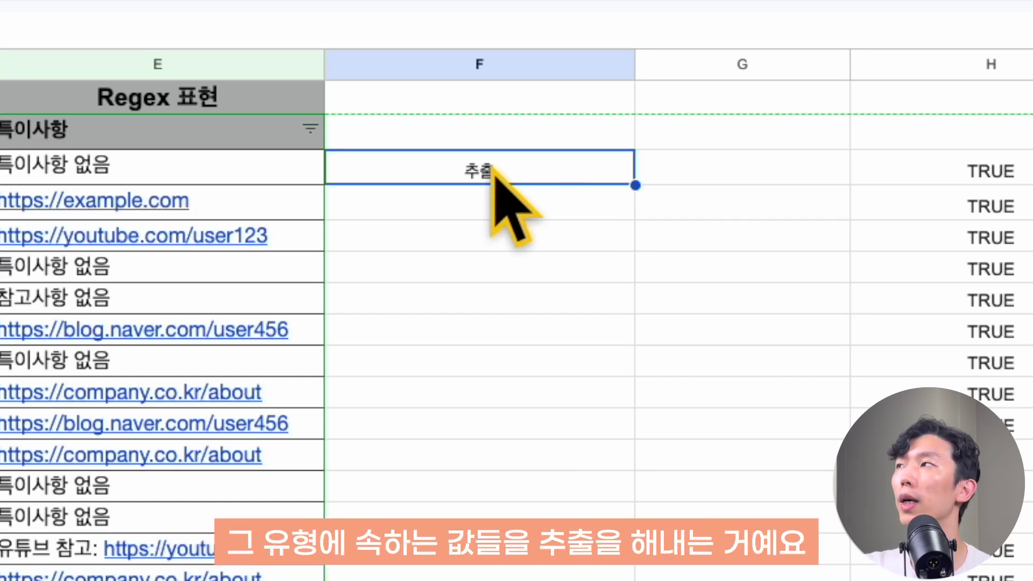
click(507, 214)
key(Up)
key(Return)
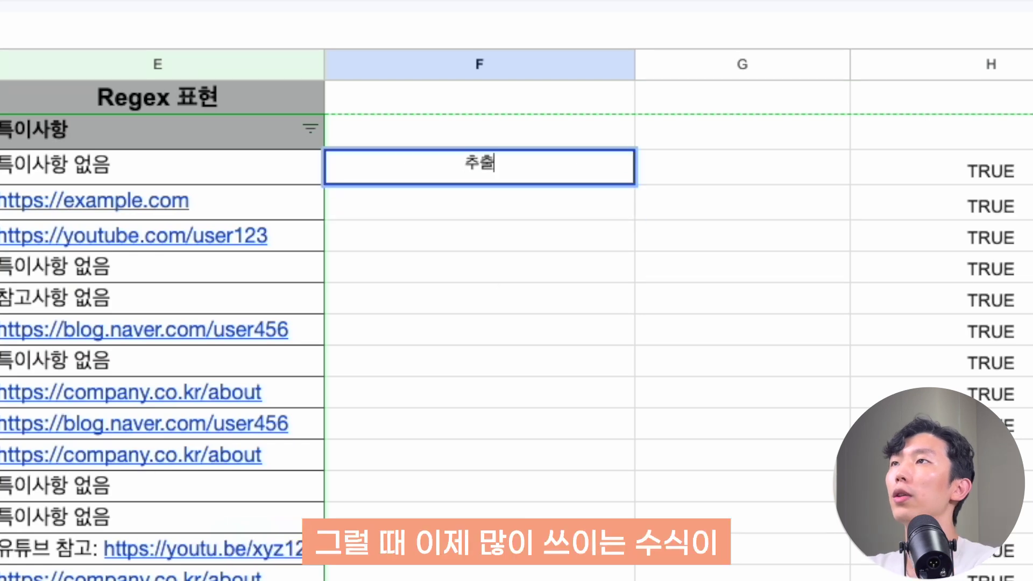
text(/ REGEXE)
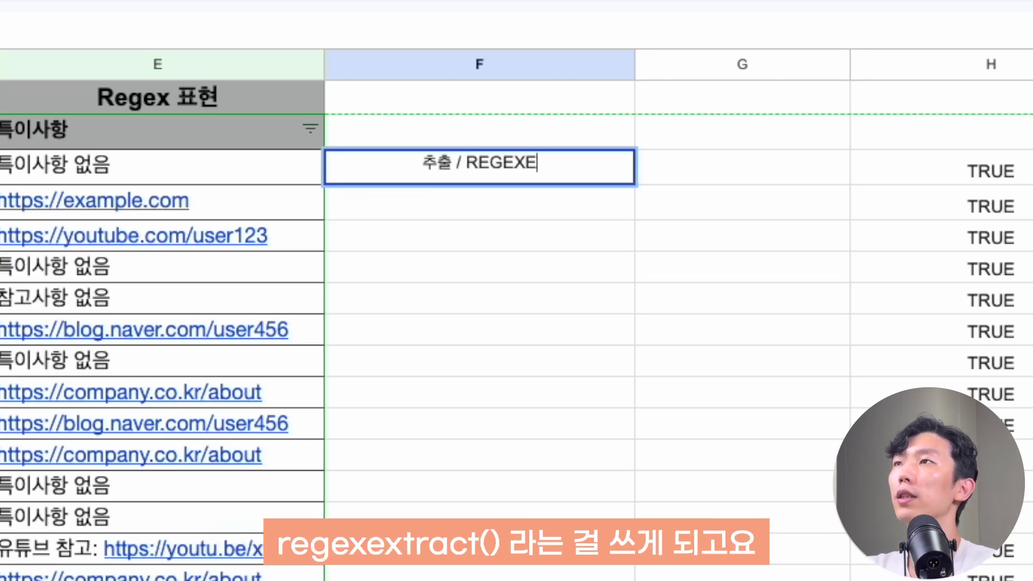
text(XTRACT())
key(Return)
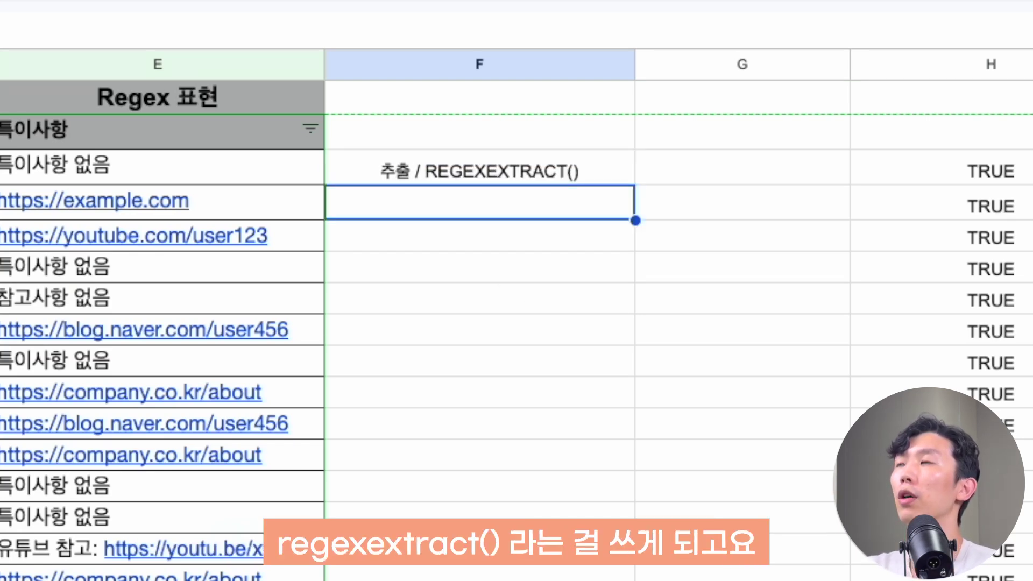
key(Return)
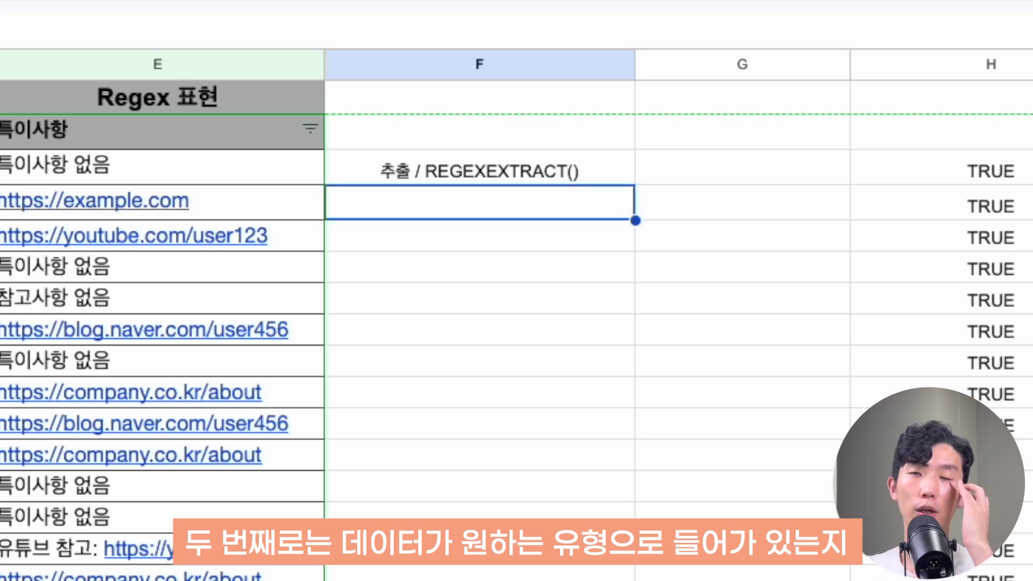
Enter the note "검증 / REGEXMATCH()" in cell F4.
text(rjawmd)
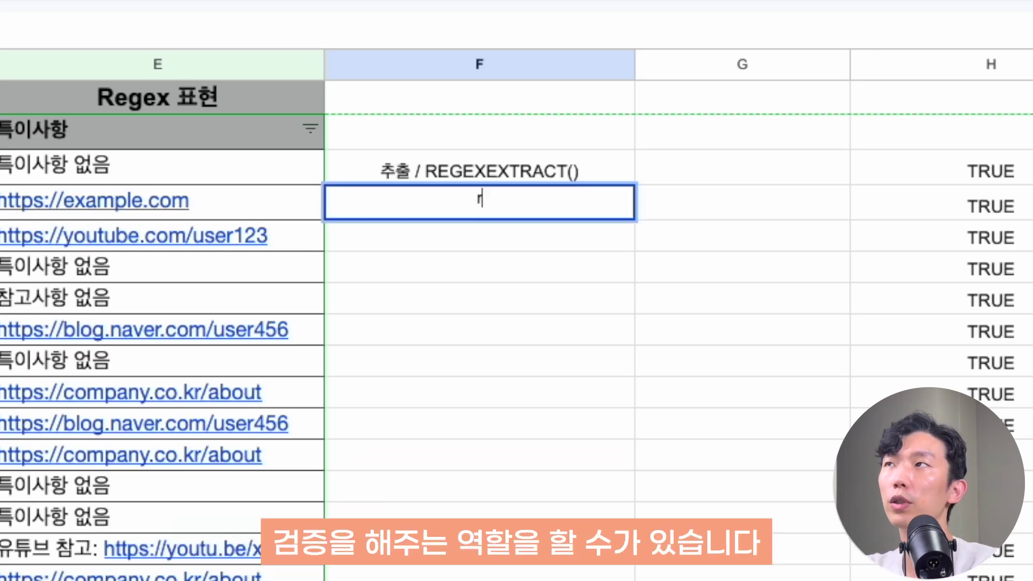
key(BackSpace)
key(BackSpace)
key(BackSpace)
key(BackSpace)
key(BackSpace)
key(BackSpace)
text(검증 / REGEXMATCH())
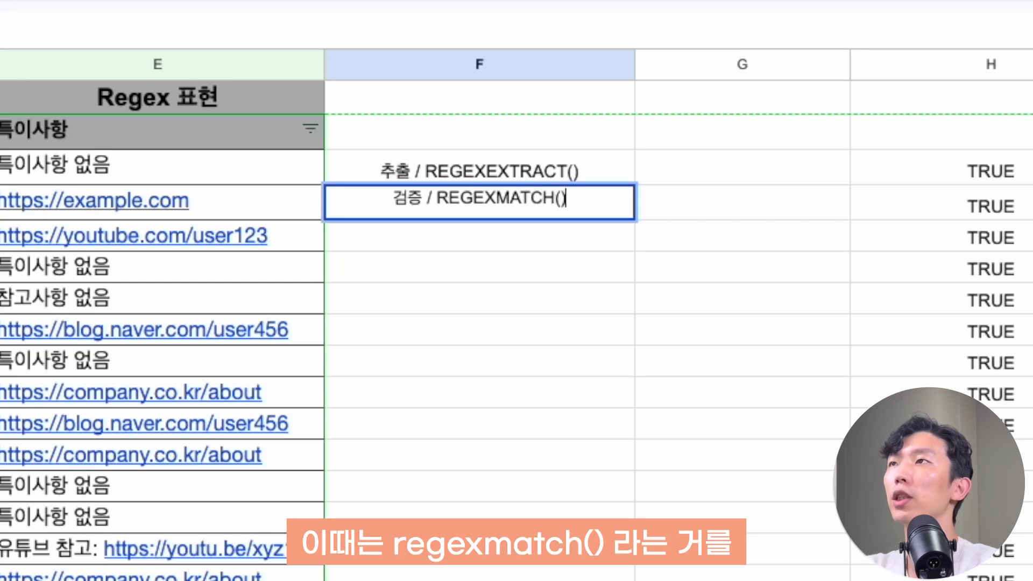
key(Return)
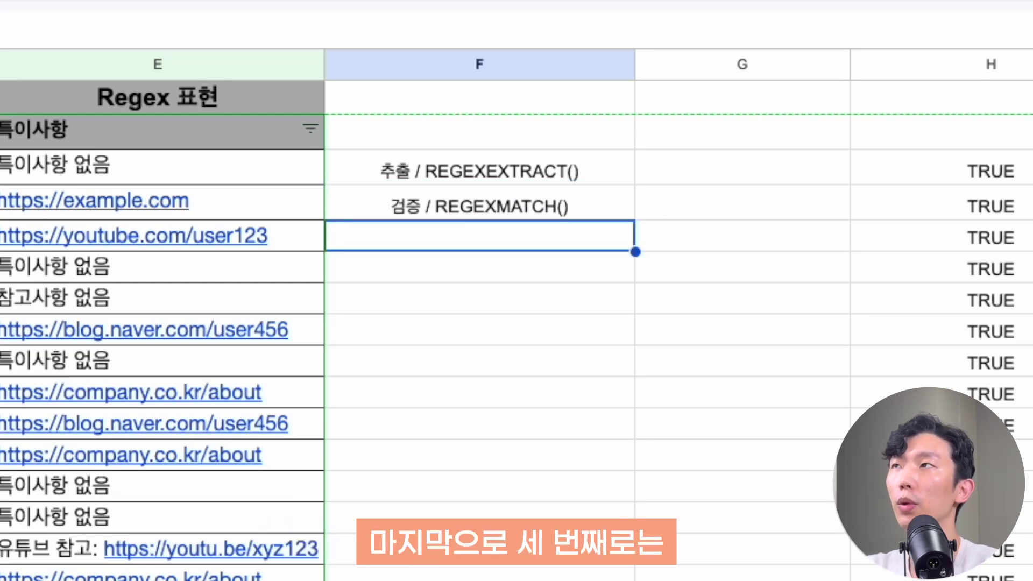
Enter the note "수정 / REGEXREPLACE()" in cell F5.
text(수정 / RE)
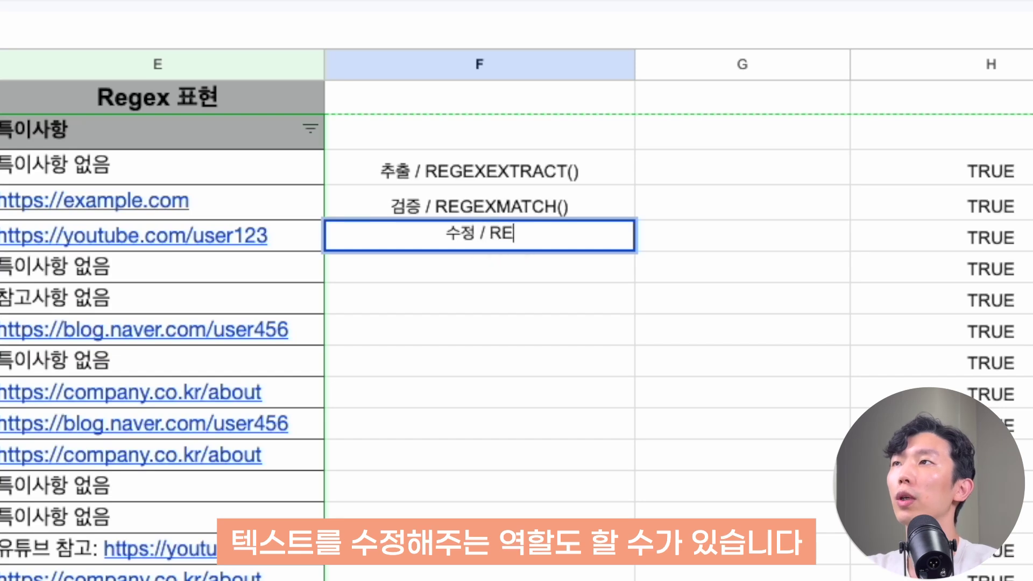
text(GEXREPLACE())
key(Return)
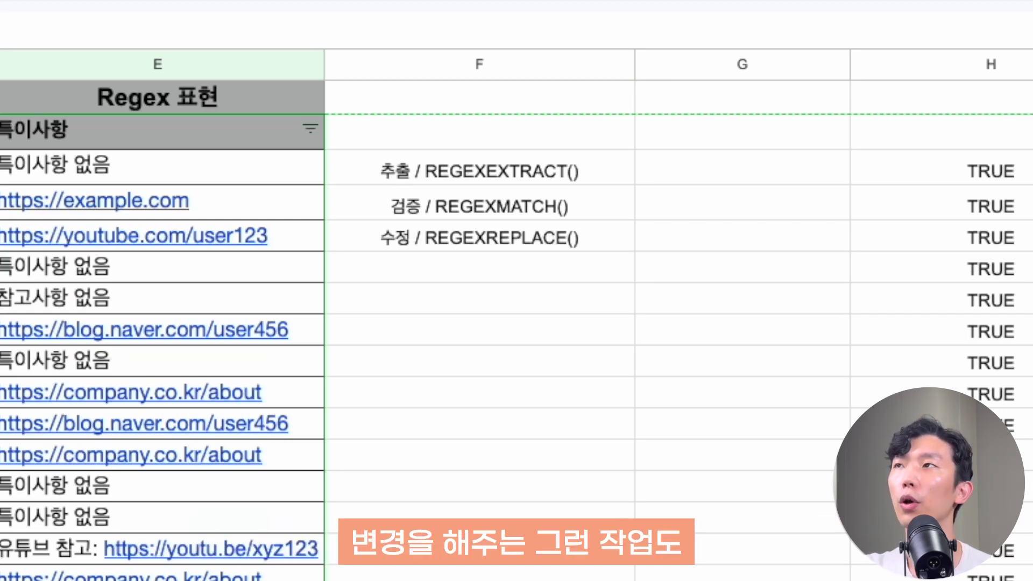
Clear the three function notes from cells F3 to F5.
click(518, 276)
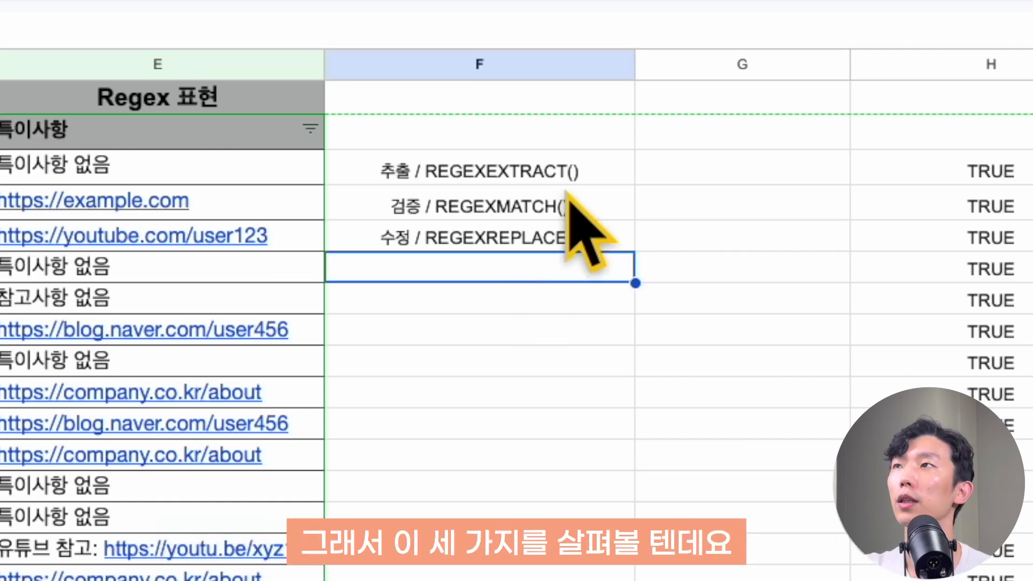
drag(565, 177, 545, 227)
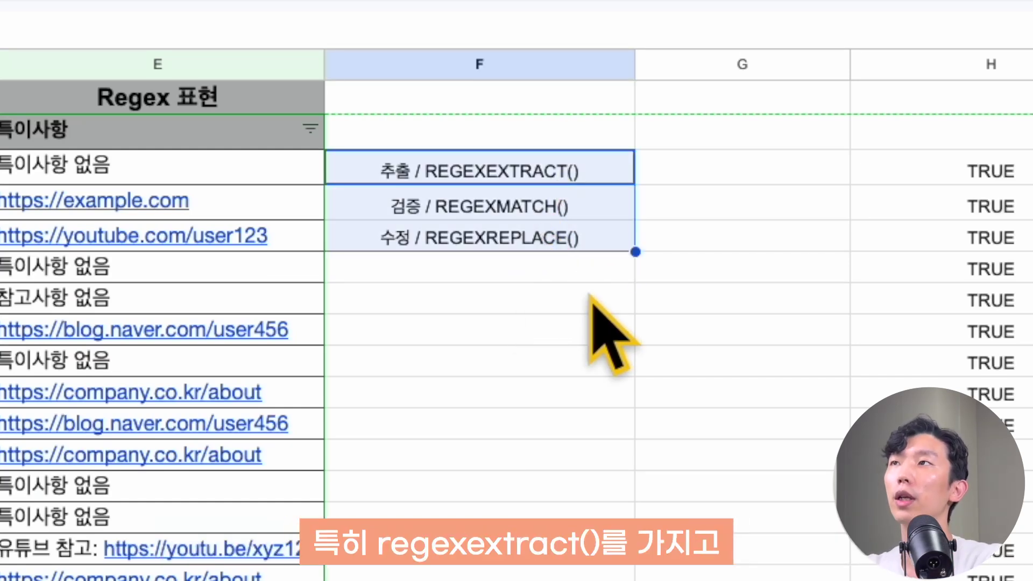
key(Down)
key(Delete)
key(Down)
key(Delete)
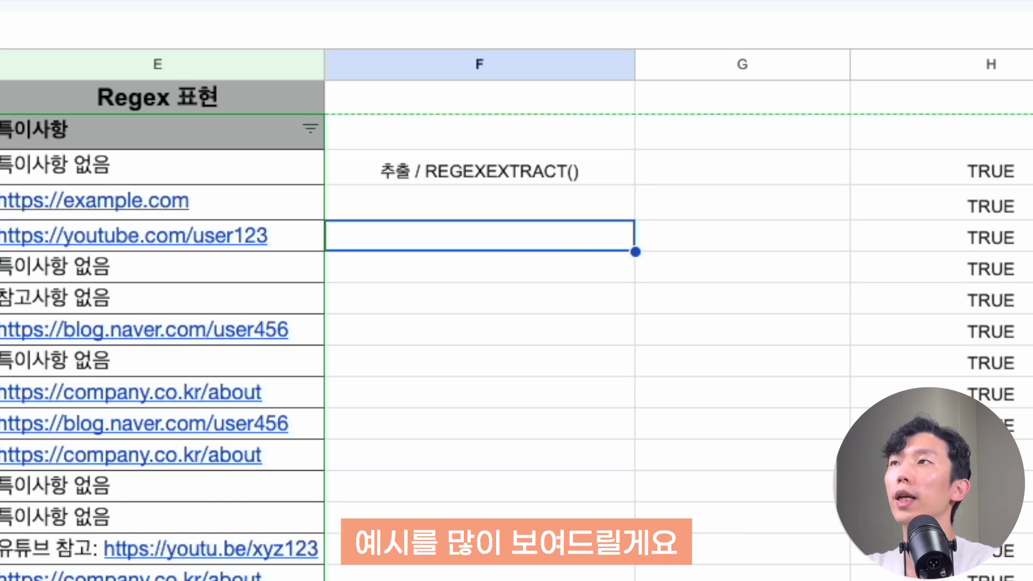
key(Up)
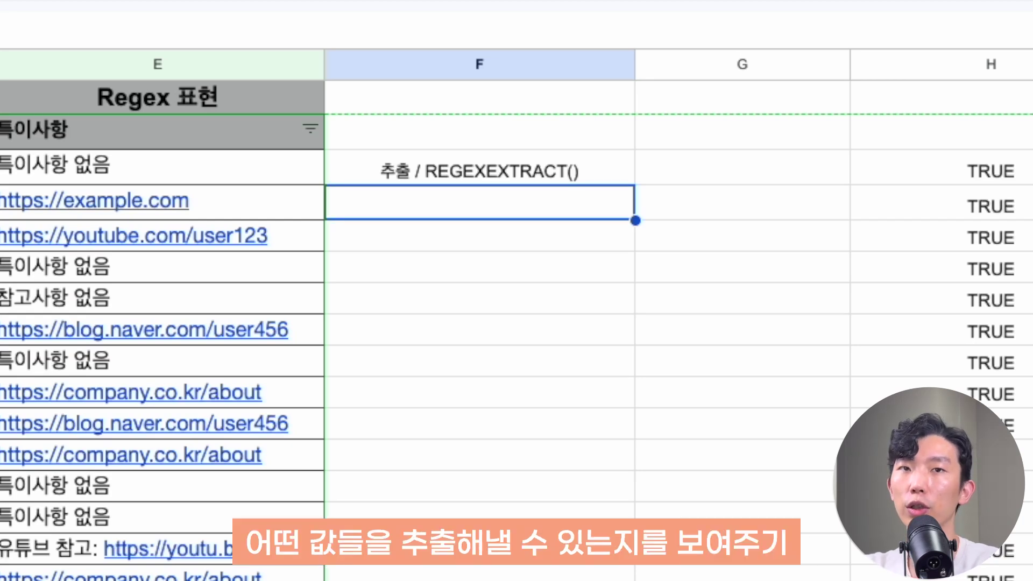
key(Up)
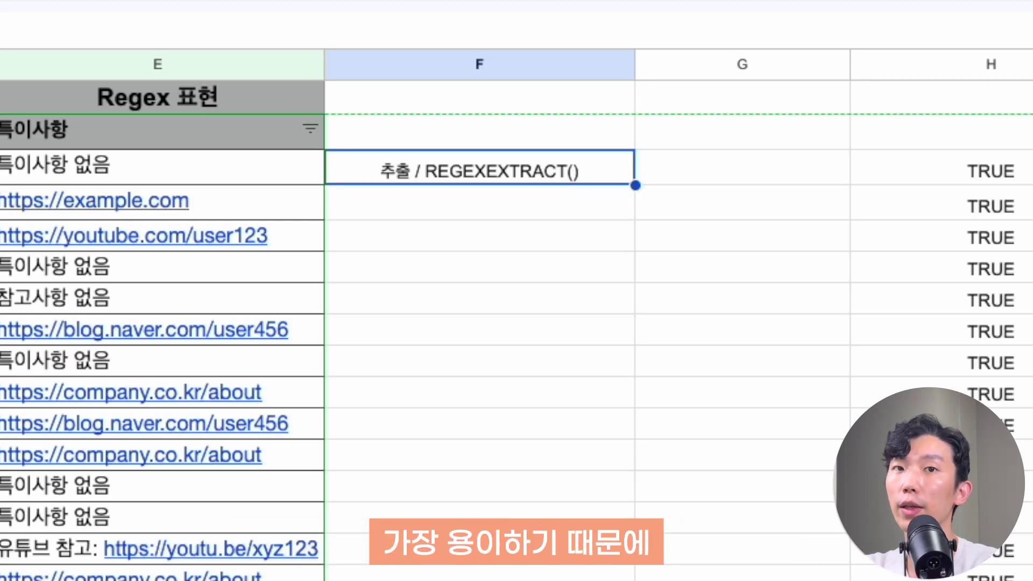
key(Delete)
key(Down)
key(Up)
key(Down)
key(Down)
key(Down)
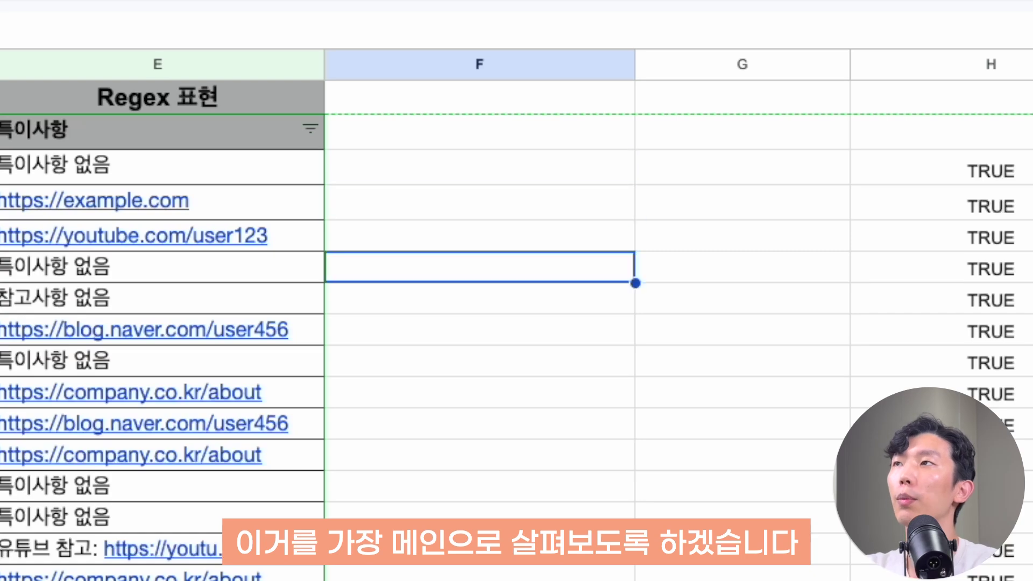
Enter a REGEXEXTRACT formula in F3 that takes the address in B3 and an empty quoted pattern.
key(Up)
key(Up)
key(Up)
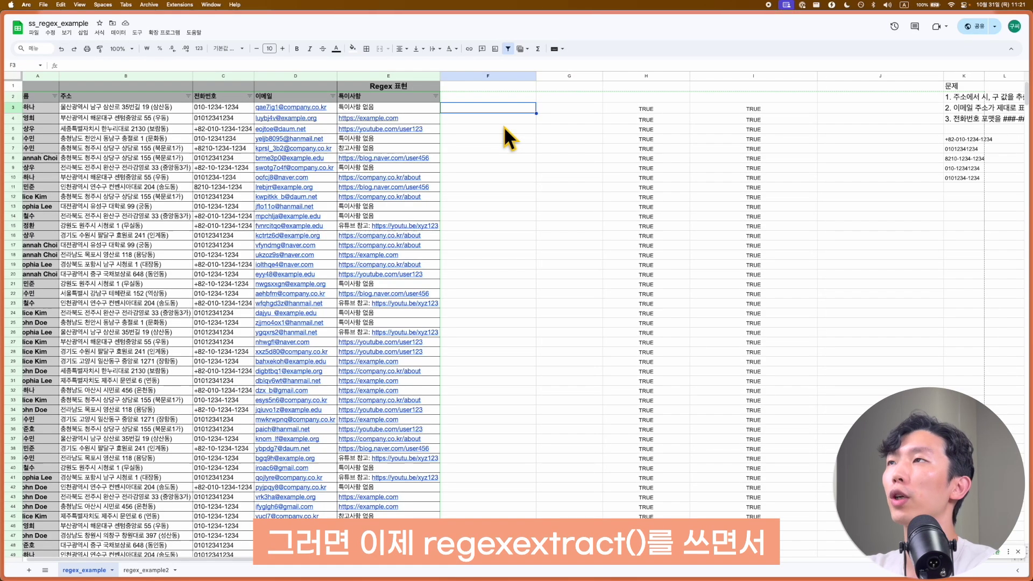
text(=r)
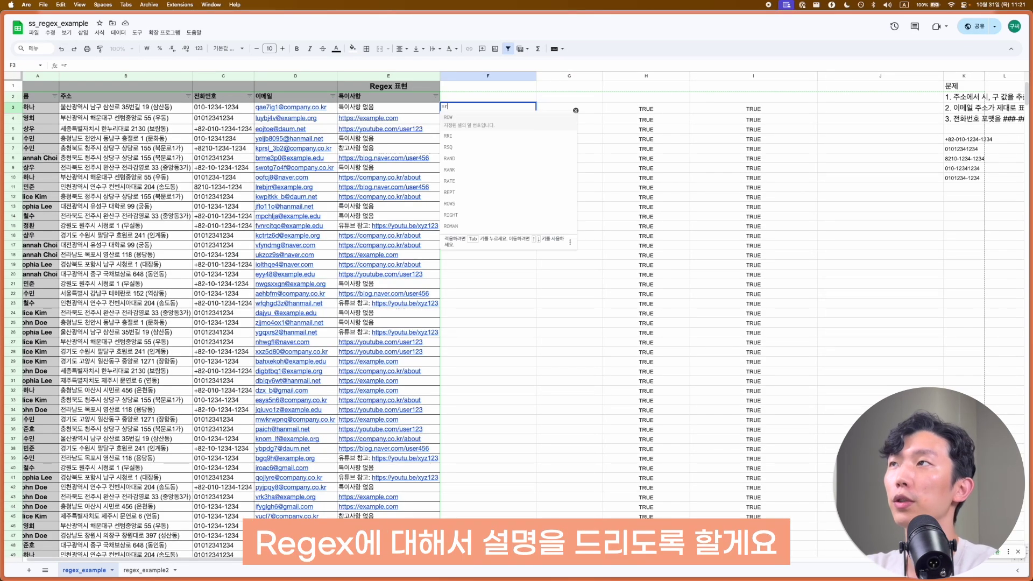
text(egex)
key(Tab)
key(Left)
key(Left)
key(Left)
key(Left)
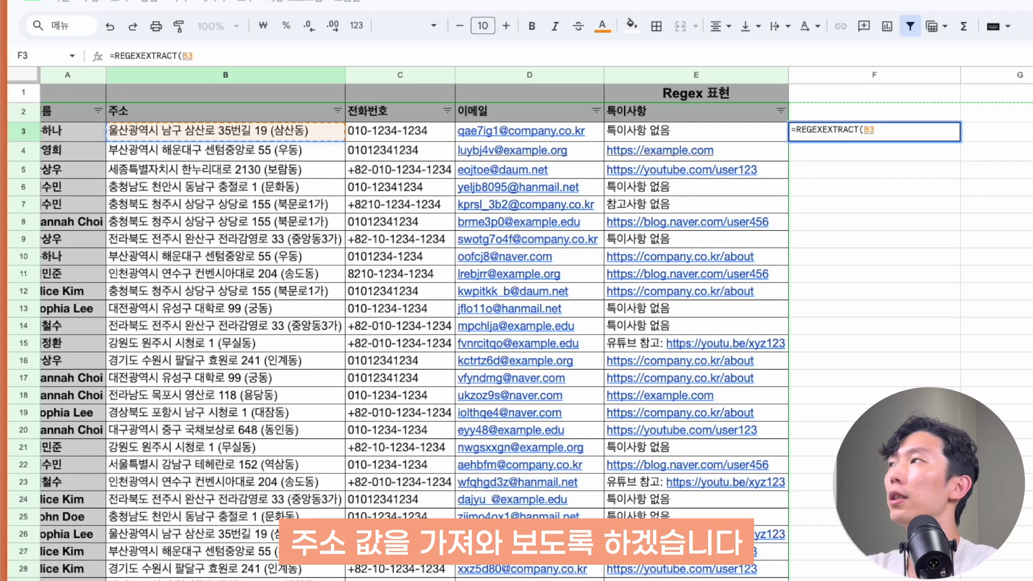
text(,)
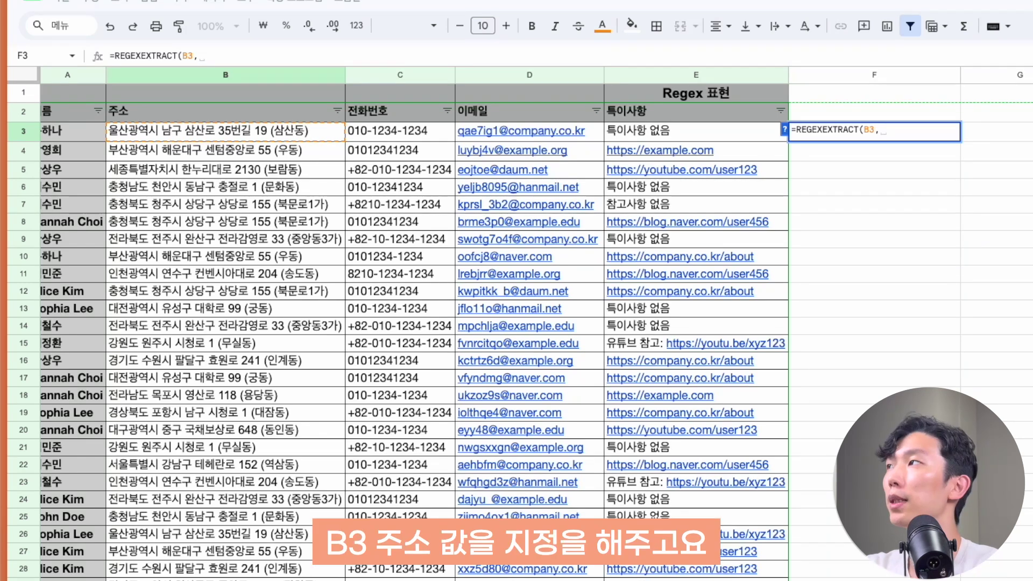
text("")
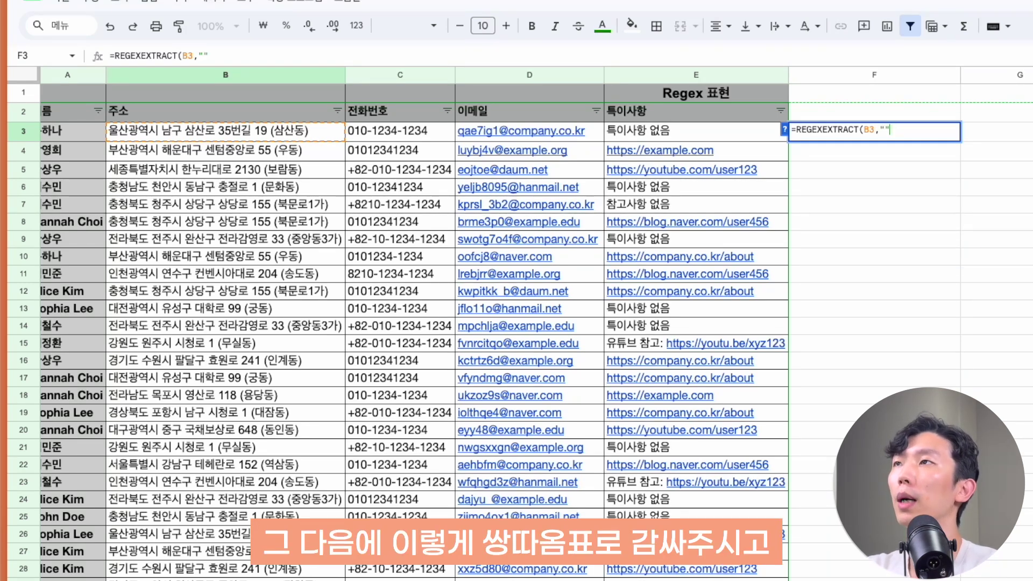
text({"))
key(Left)
key(Left)
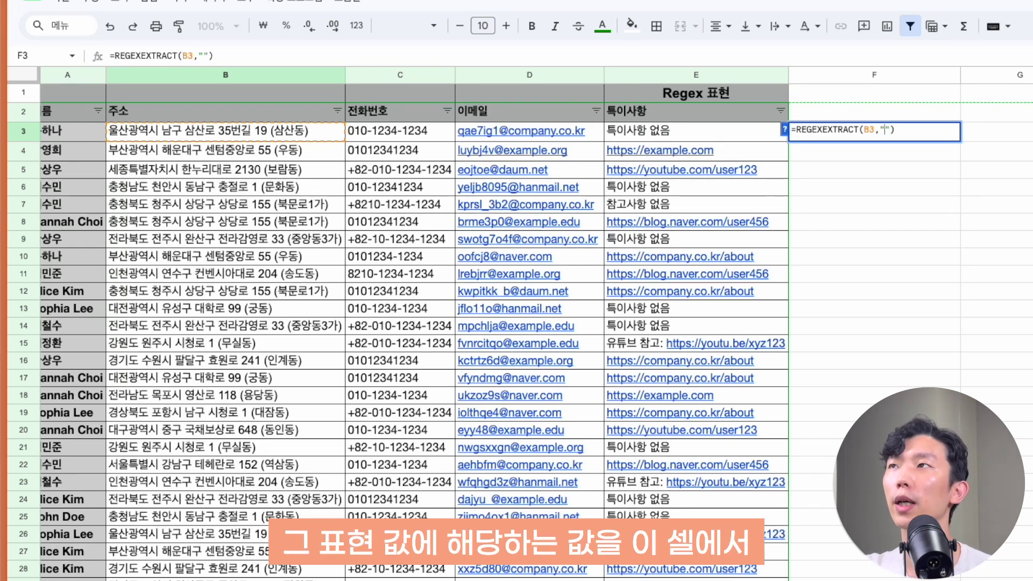
key(Return)
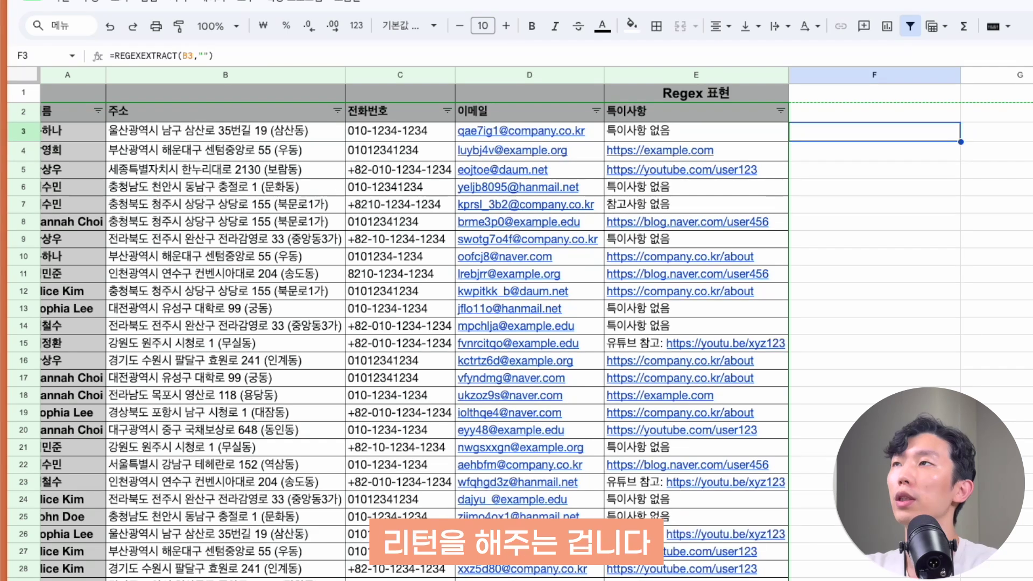
Set the pattern in F3's REGEXEXTRACT formula to "울산광역시".
key(Return)
key(Left)
key(Left)
text(dnf)
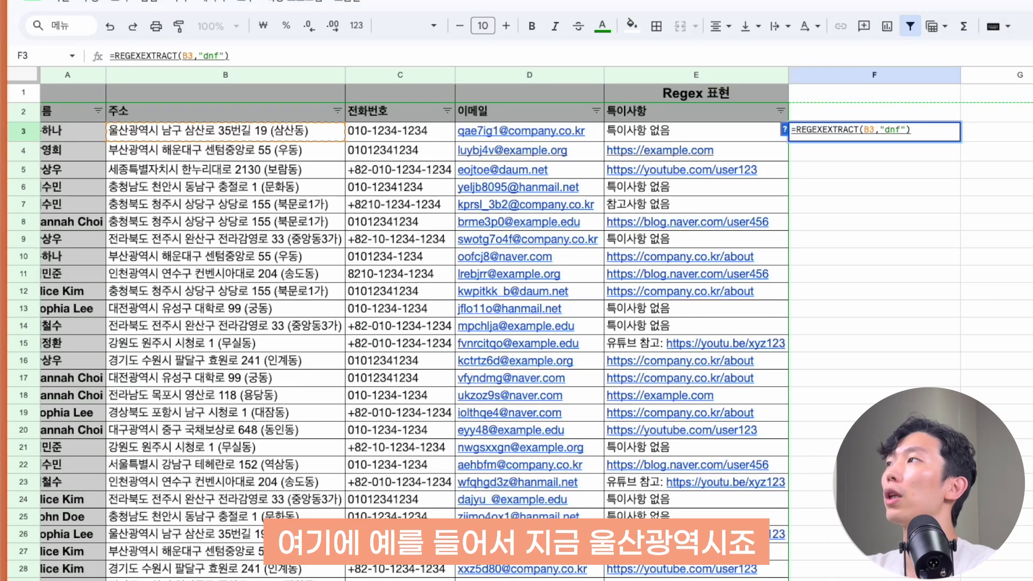
text(tksrhkddur)
key(BackSpace)
key(BackSpace)
key(BackSpace)
key(BackSpace)
key(BackSpace)
key(BackSpace)
key(BackSpace)
key(BackSpace)
key(BackSpace)
key(BackSpace)
key(BackSpace)
key(BackSpace)
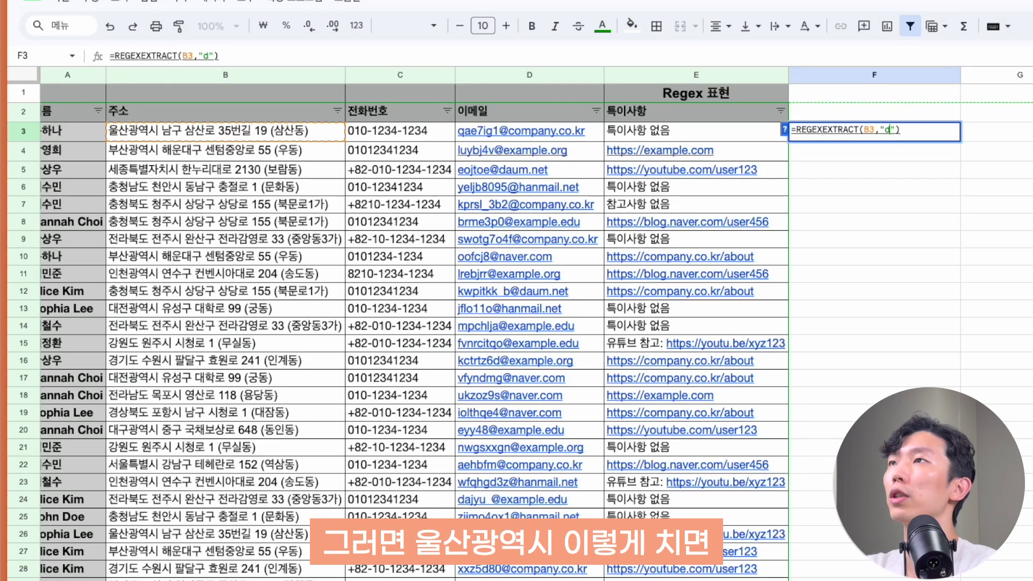
key(BackSpace)
text(울산광역시)
key(Return)
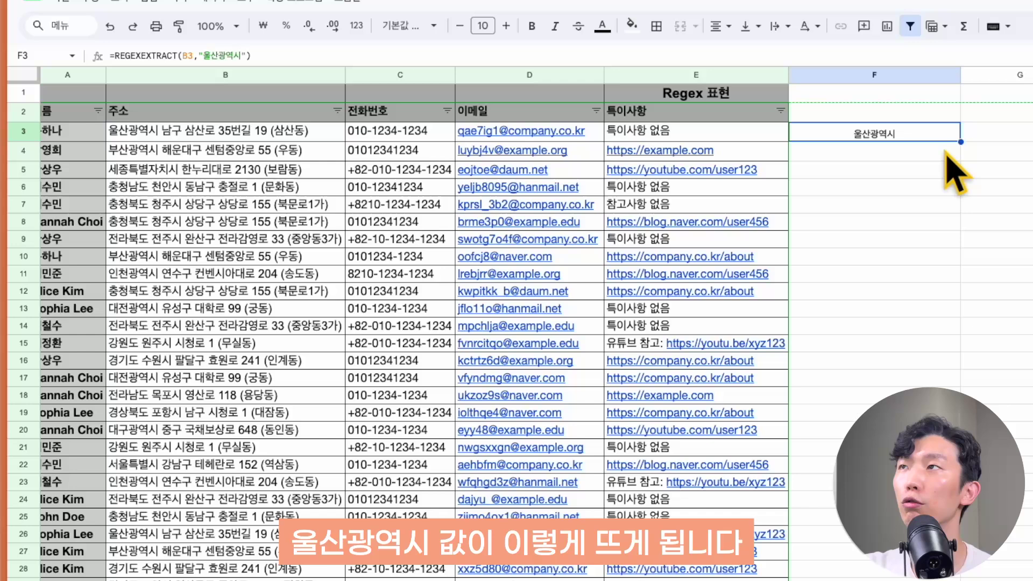
double_click(903, 135)
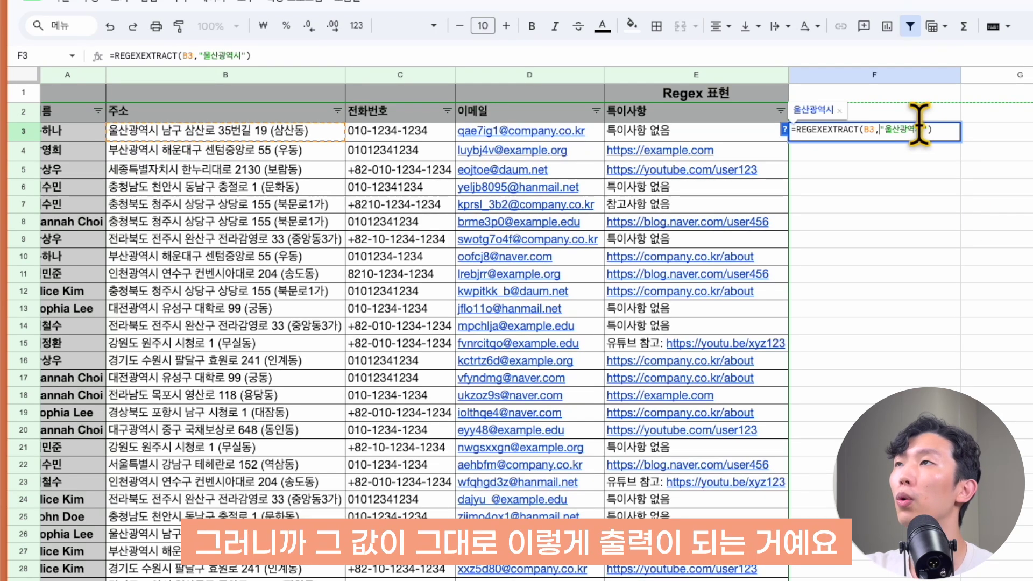
key(Escape)
key(Return)
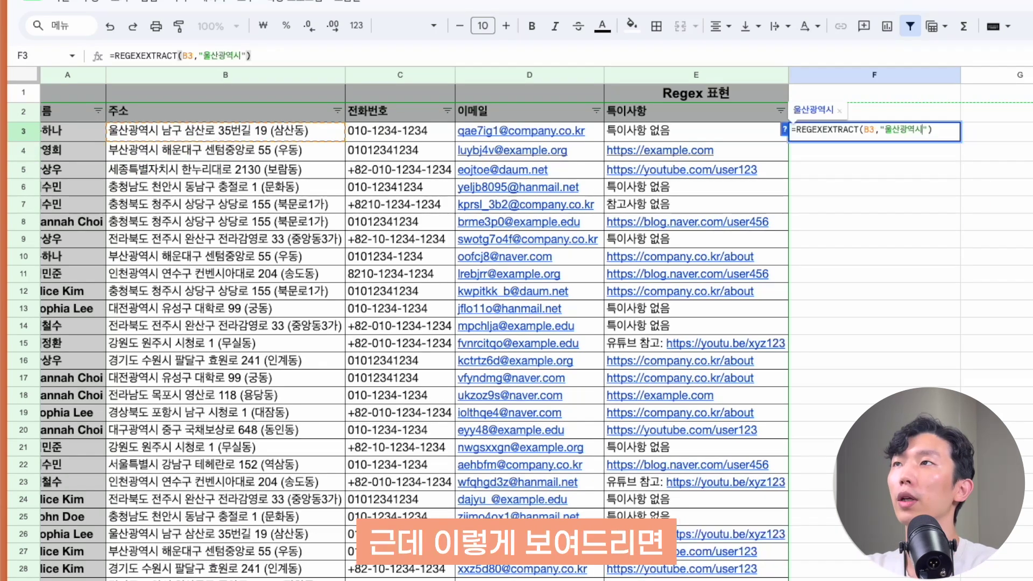
key(Escape)
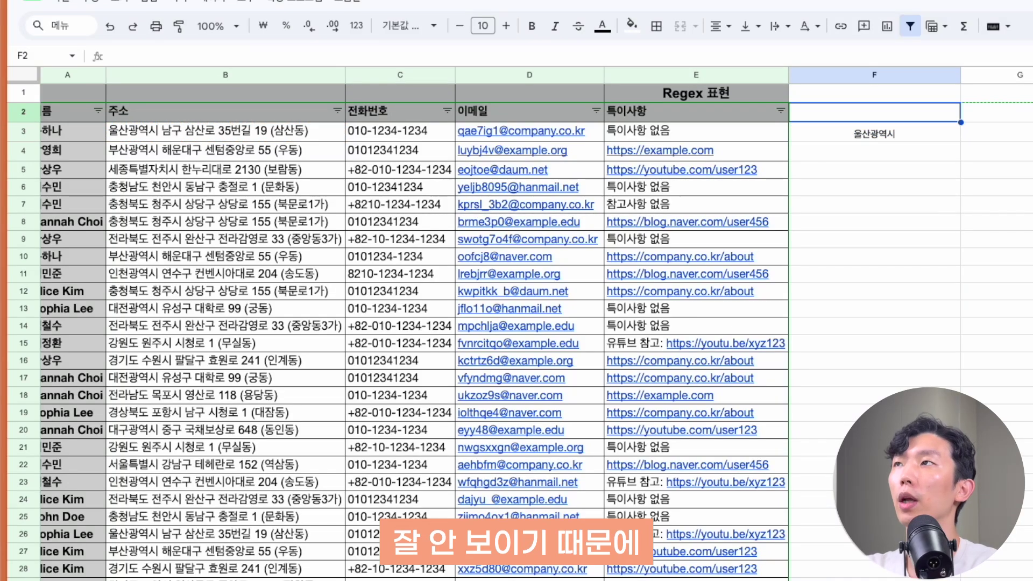
Replace the quoted pattern in F3's formula with the absolute reference $F$1, giving =REGEXEXTRACT(B3,$F$1).
key(Return)
key(Left)
key(BackSpace)
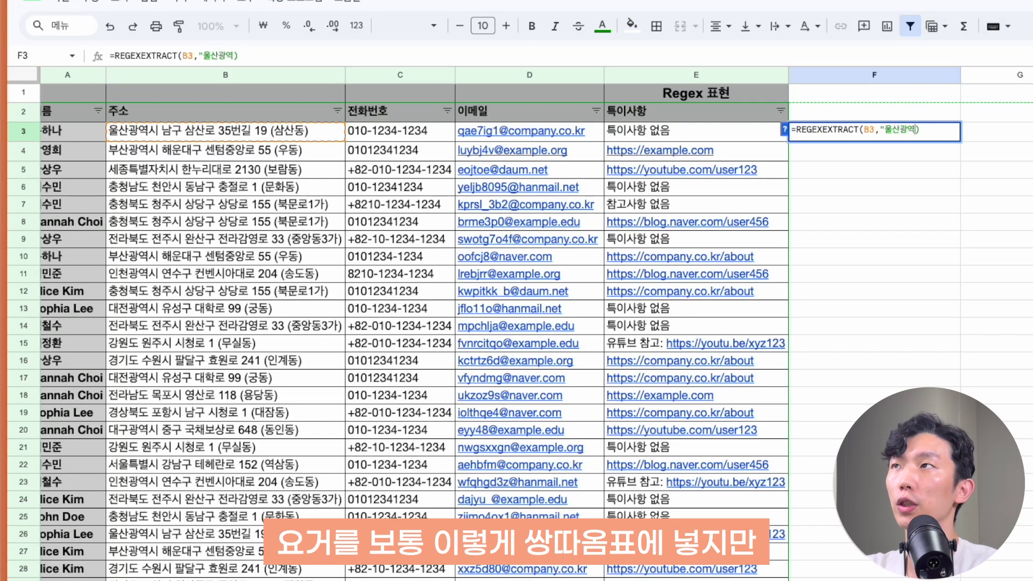
key(BackSpace)
key(BackSpace)
key(BackSpace)
key(BackSpace)
key(BackSpace)
click(919, 97)
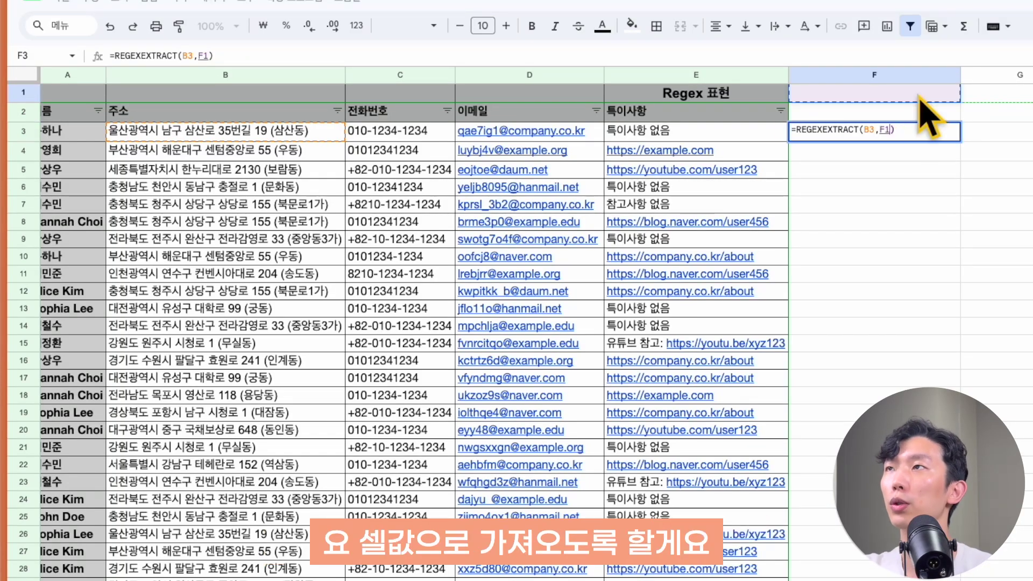
click(878, 129)
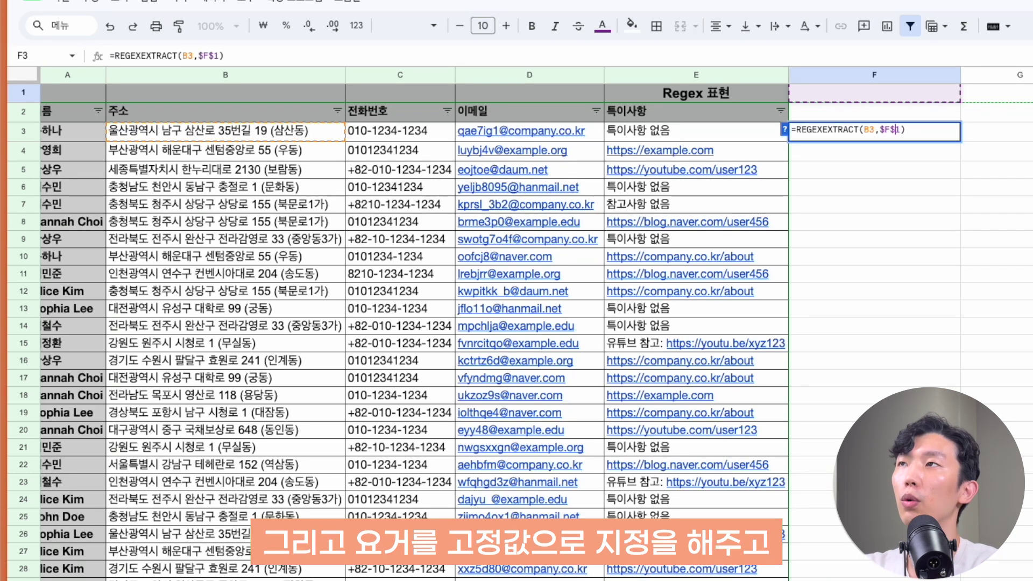
key(Return)
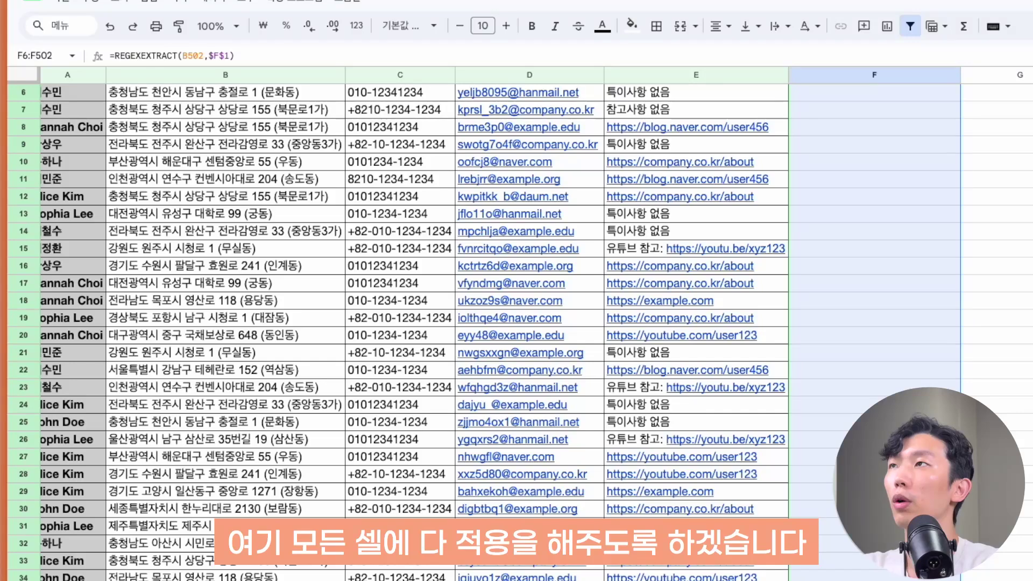
Apply the F3 REGEXEXTRACT formula to the remaining rows of column F, down to row 502.
key(shift+Up)
key(shift+Up)
key(shift+Up)
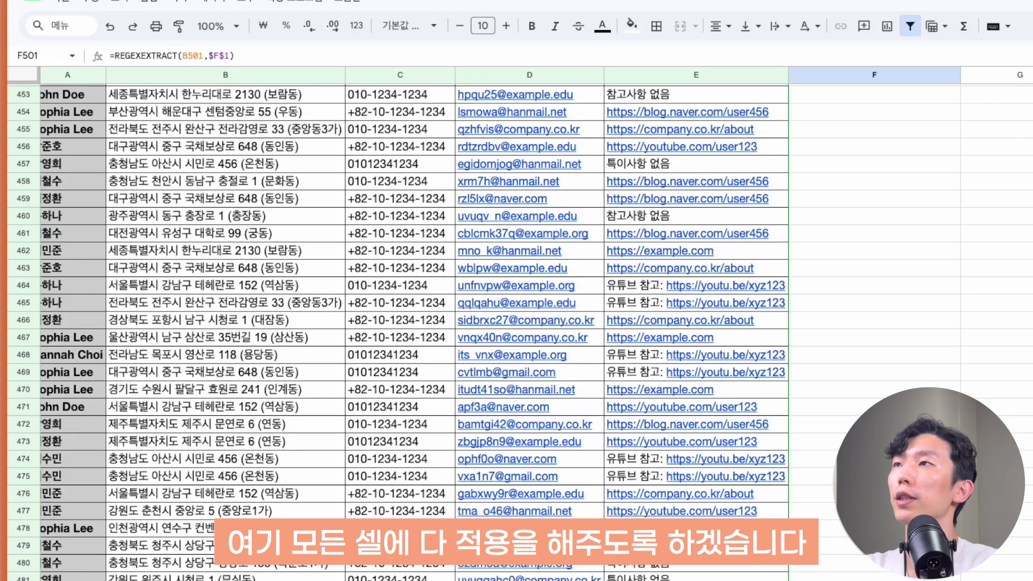
Enter the pattern 울산 in F1 and compare the extraction in F3 with the address in B3.
click(874, 93)
text(울산)
key(Return)
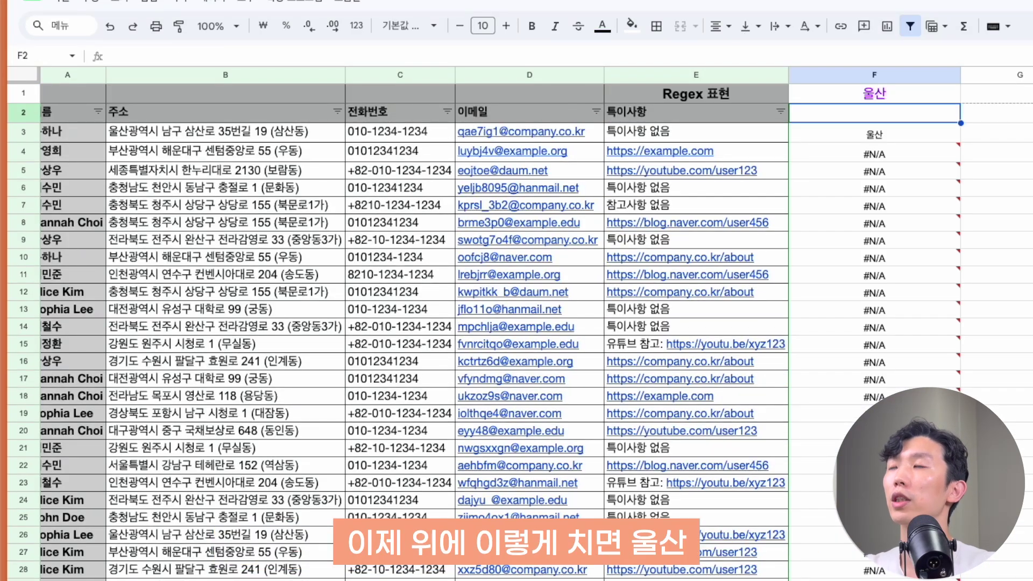
click(914, 135)
click(226, 131)
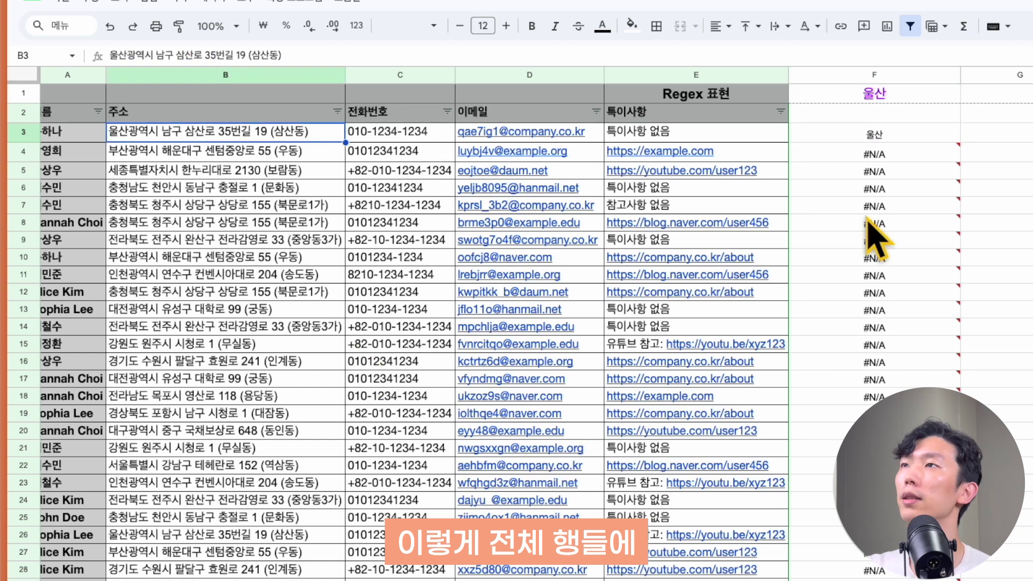
click(902, 136)
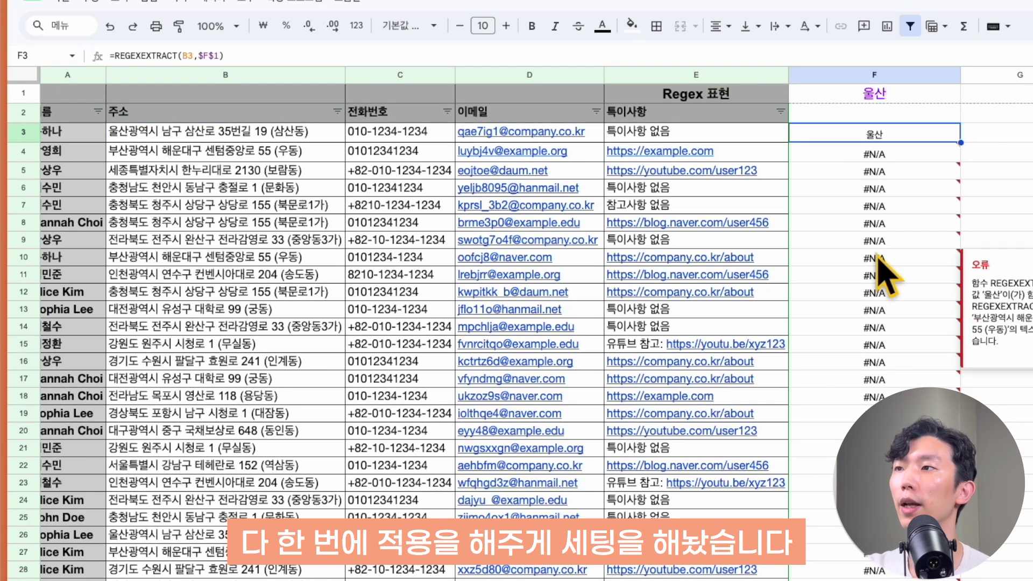
click(914, 96)
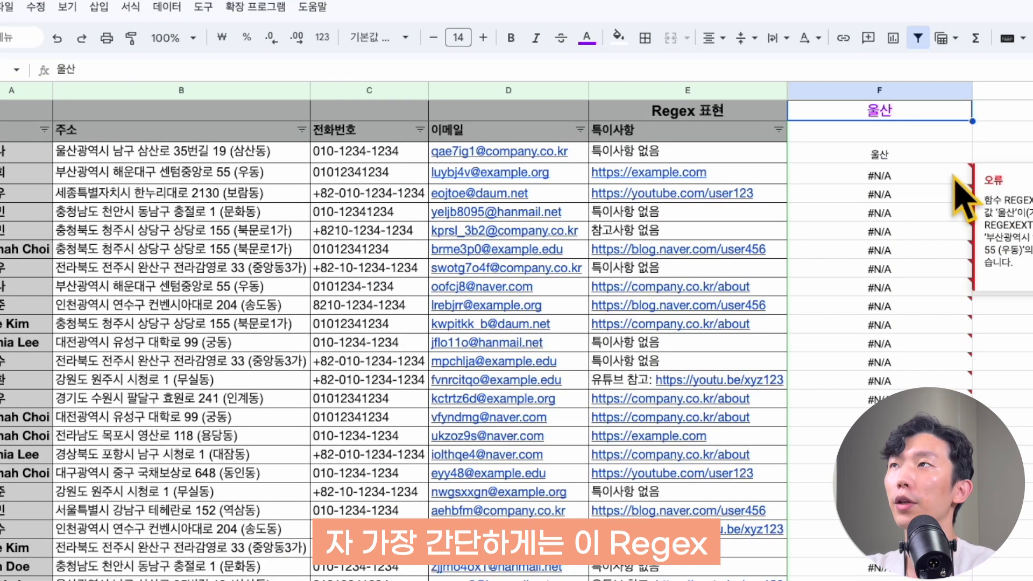
Inspect the $F$1 reference in F3's formula, re-enter 울산 as the F1 pattern, and check F3.
double_click(850, 155)
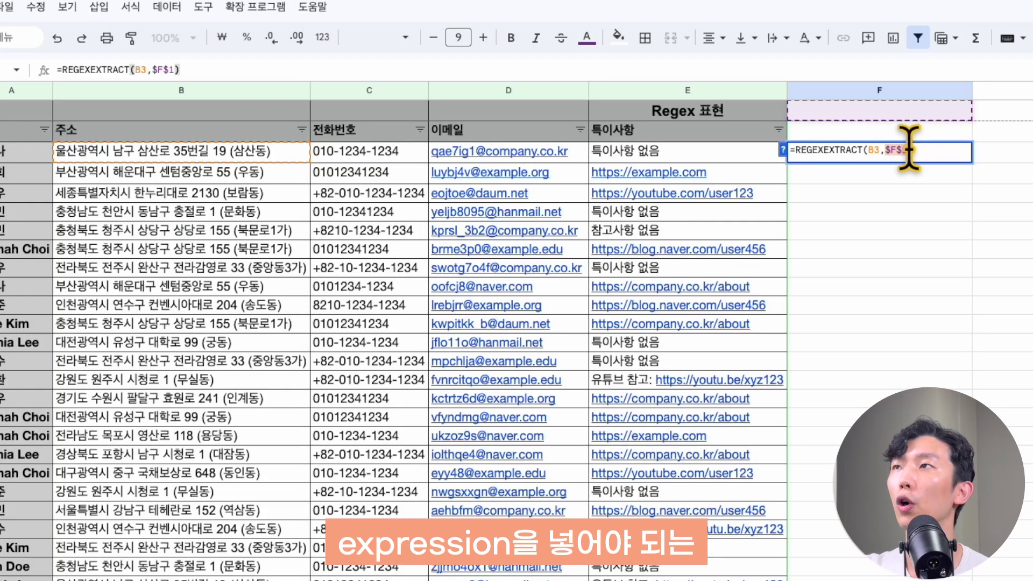
click(921, 115)
text(울산)
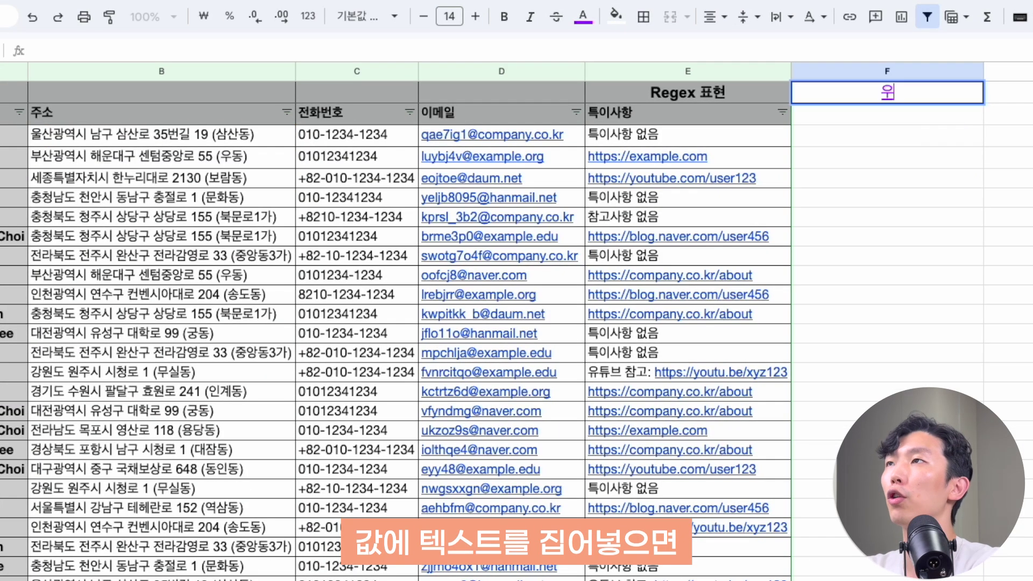
key(Return)
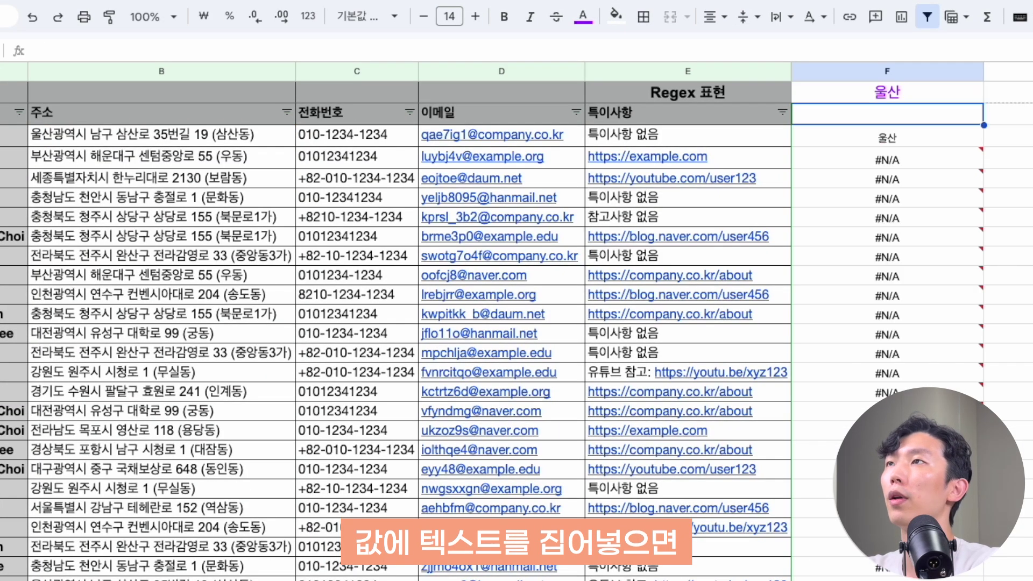
click(925, 142)
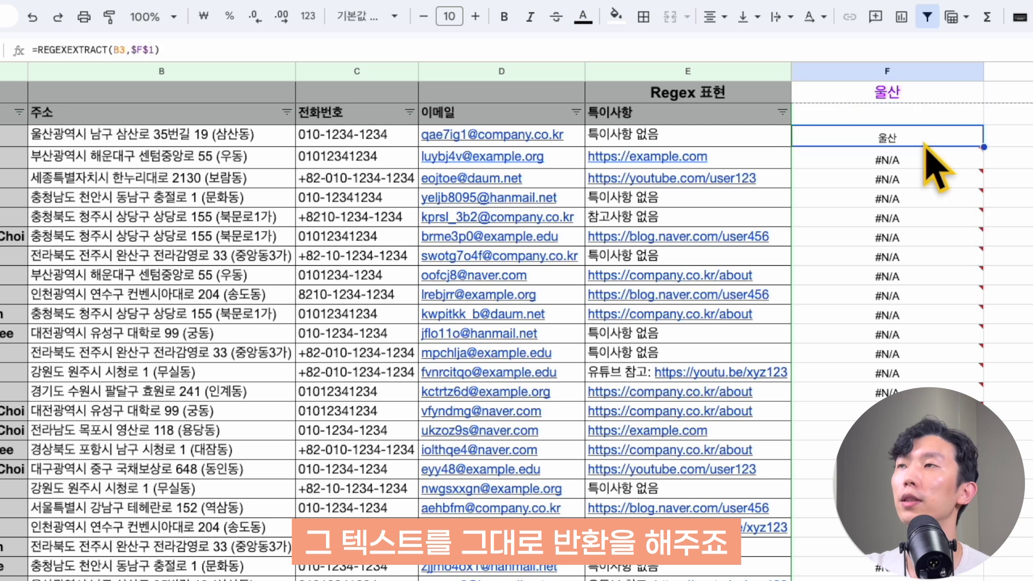
Replace the pattern in F1 with a single dot "." and compare F3 with the source address in B3.
click(926, 91)
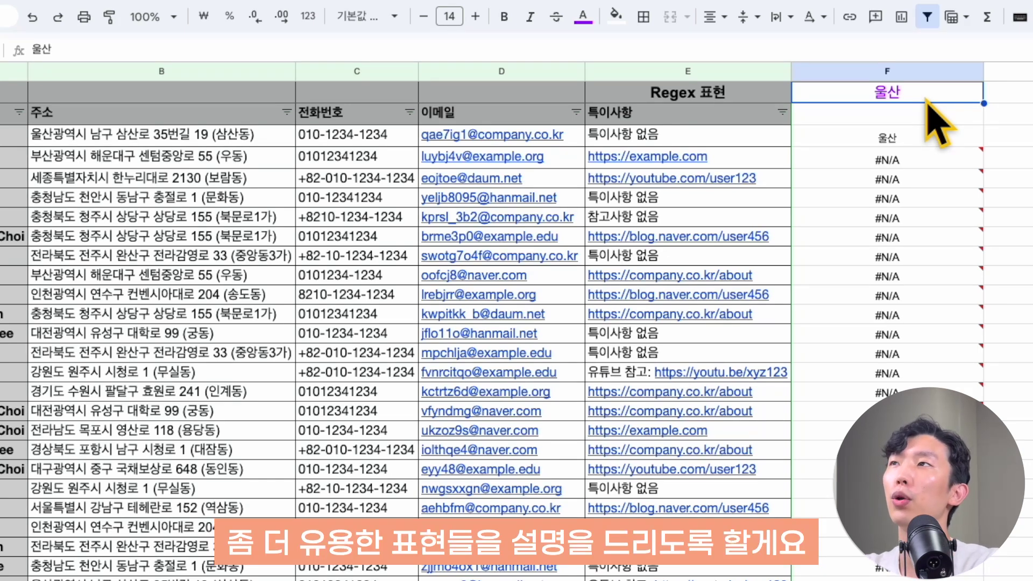
key(Delete)
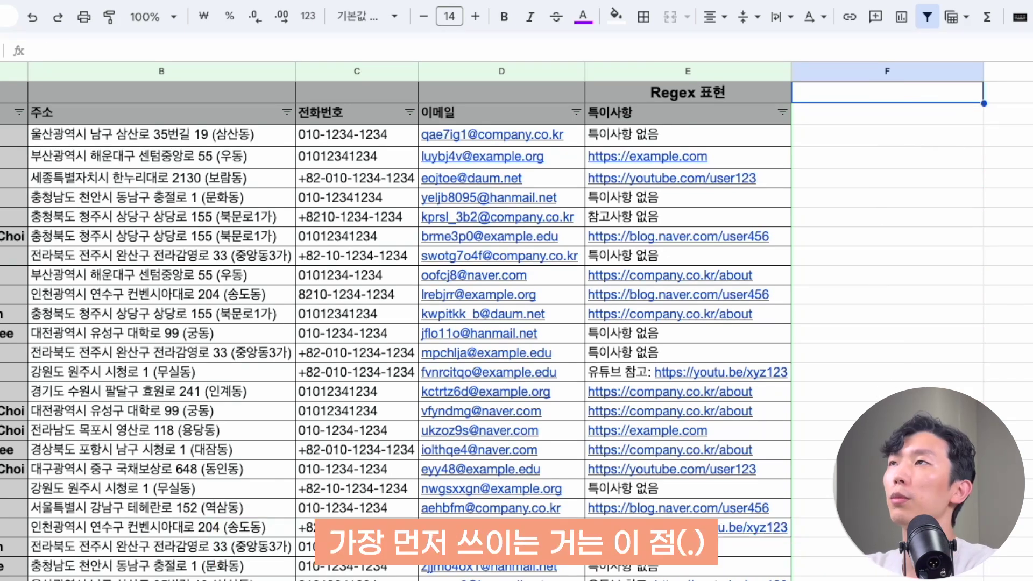
text(.)
key(Return)
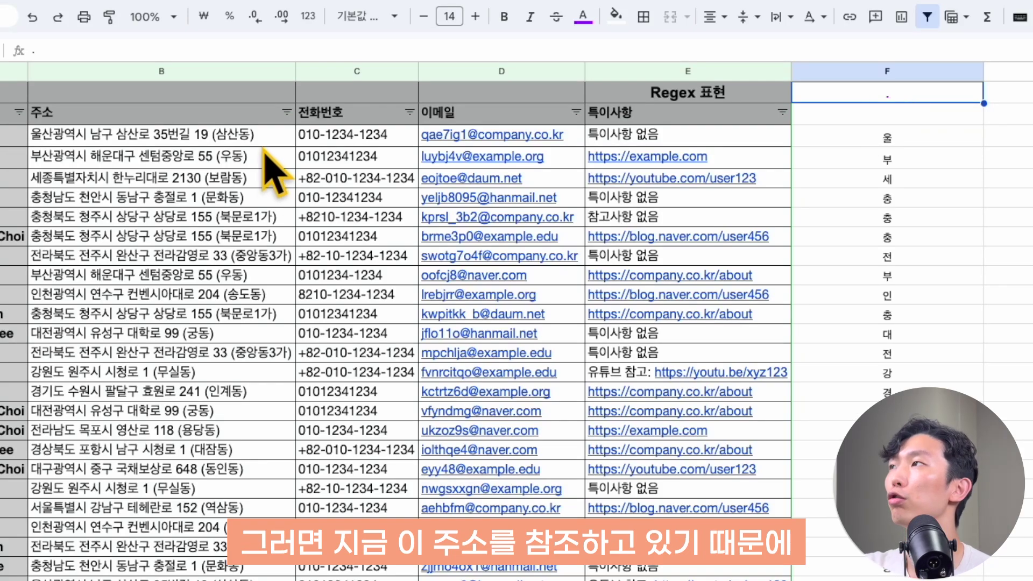
click(277, 134)
click(889, 139)
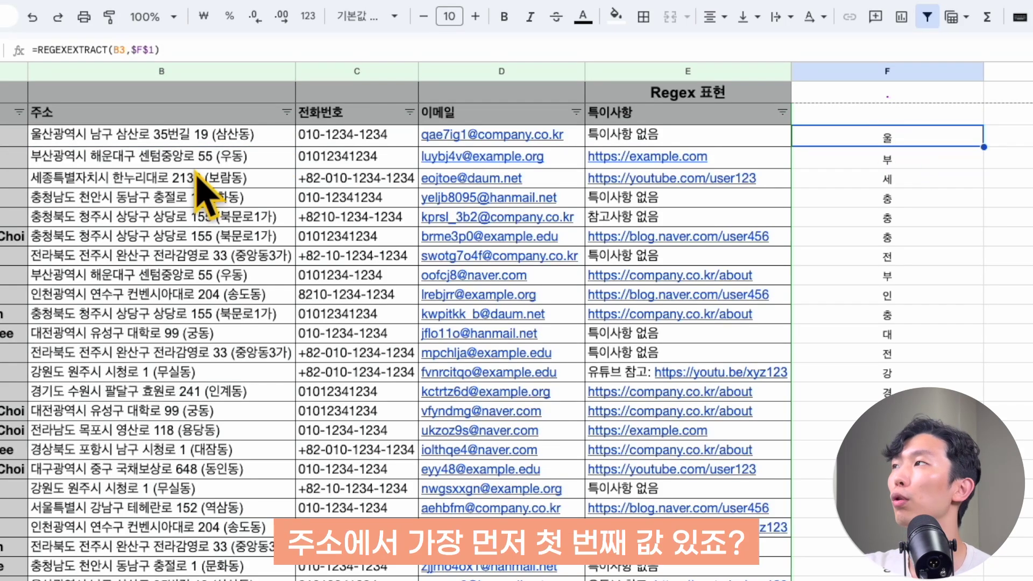
click(39, 134)
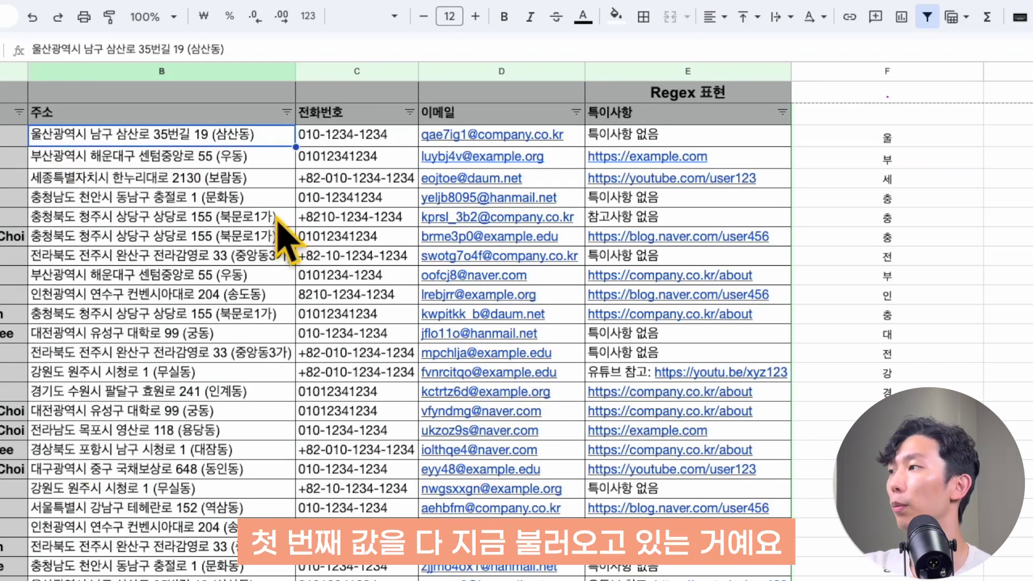
Try longer dot patterns in F1: two dots "..", three dots "...", and seven dots ".......".
click(923, 94)
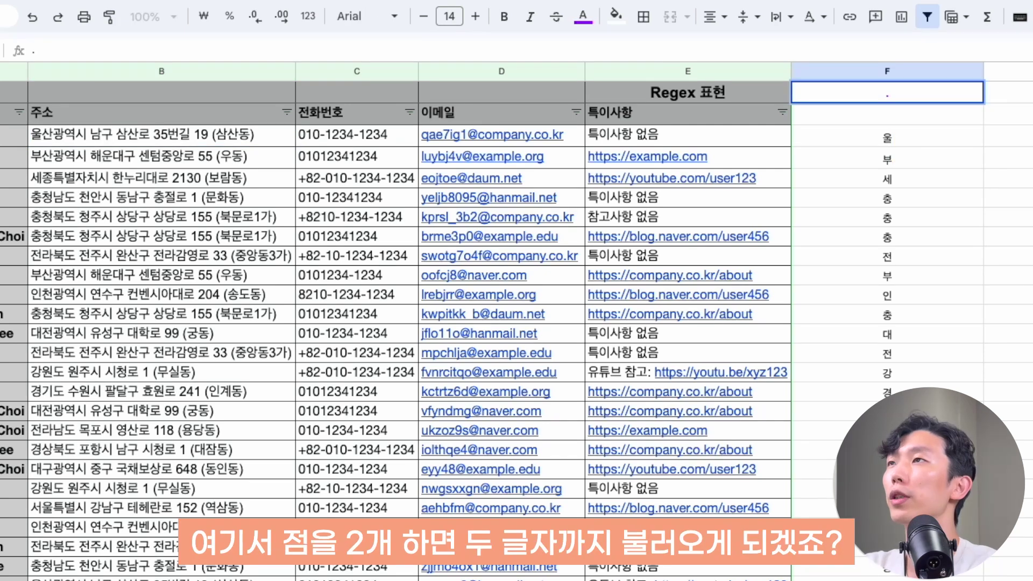
text(..)
key(Return)
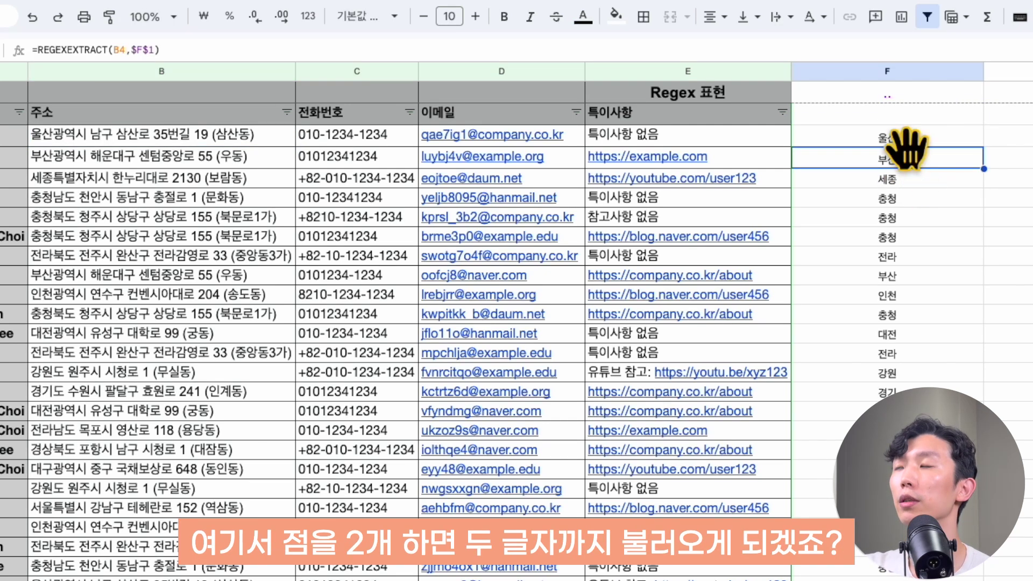
click(888, 94)
text(...)
key(Return)
key(Up)
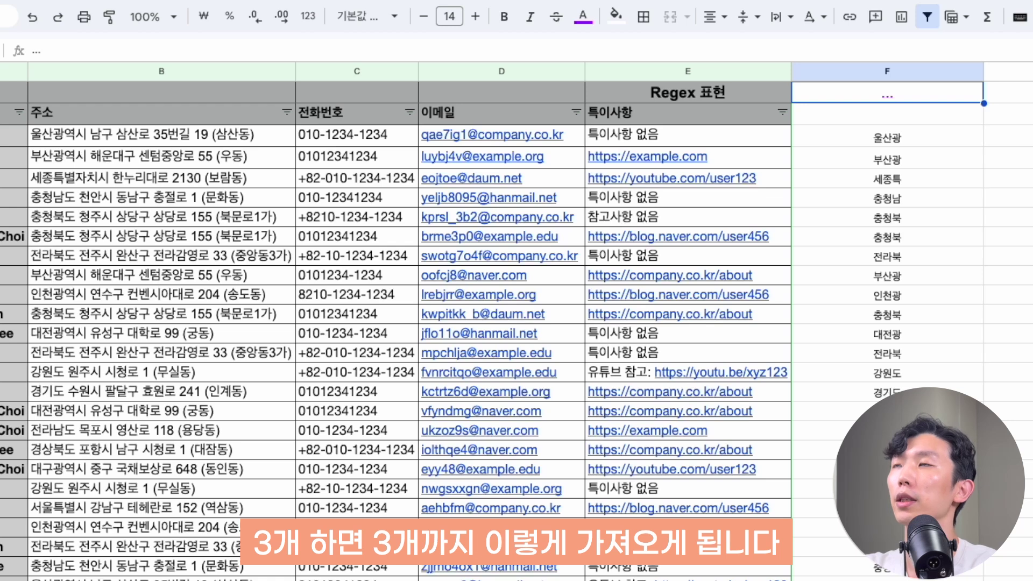
text(.......)
key(Return)
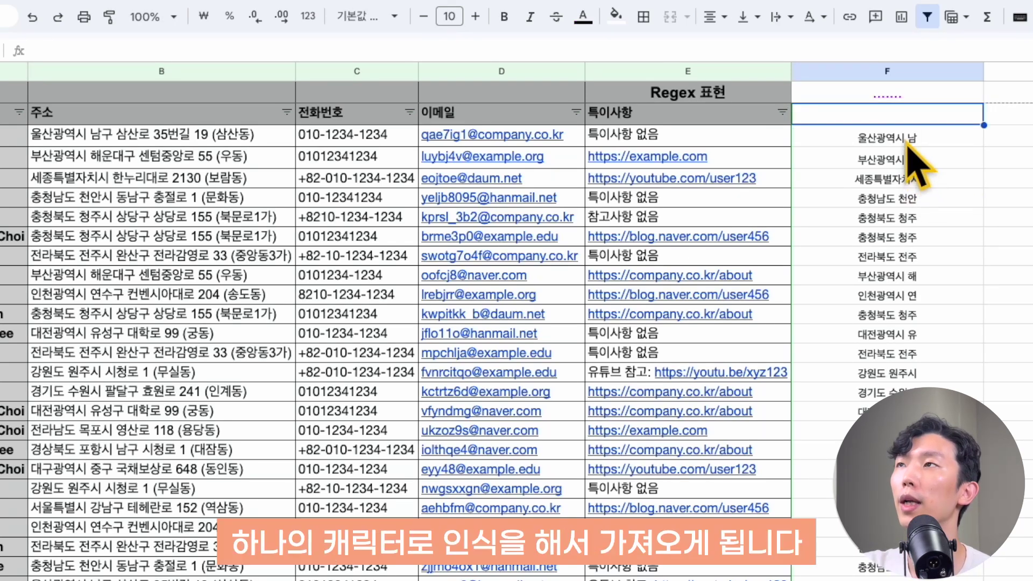
Replace the F1 pattern with four dots followed by 시, giving "....시".
click(934, 96)
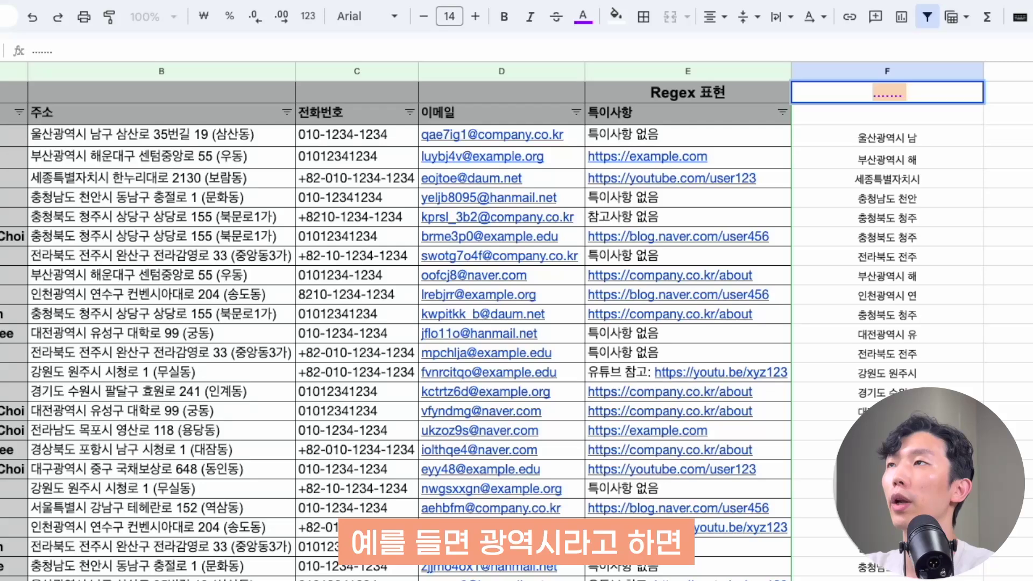
key(BackSpace)
text(....시)
key(Return)
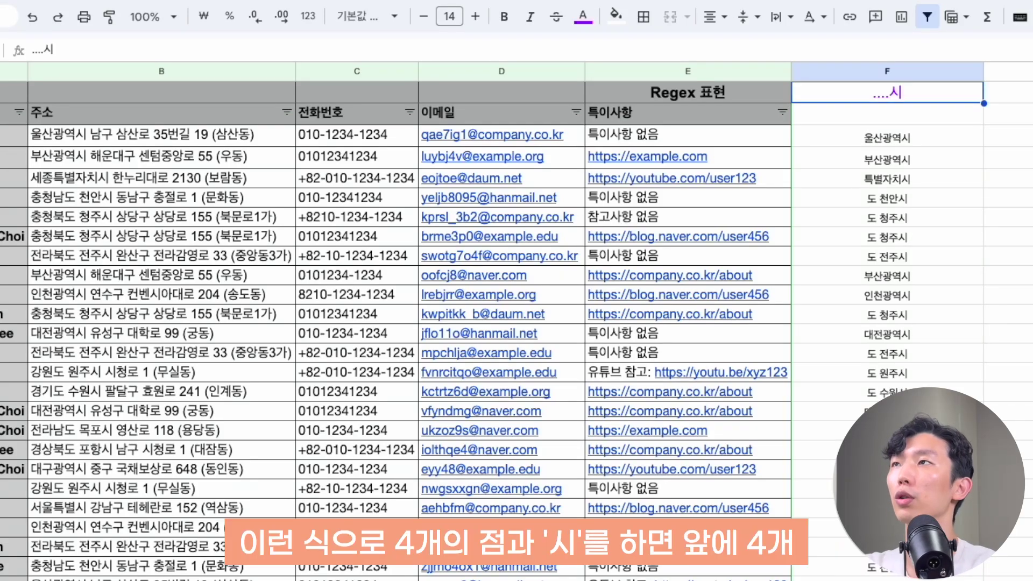
key(ctrl+c)
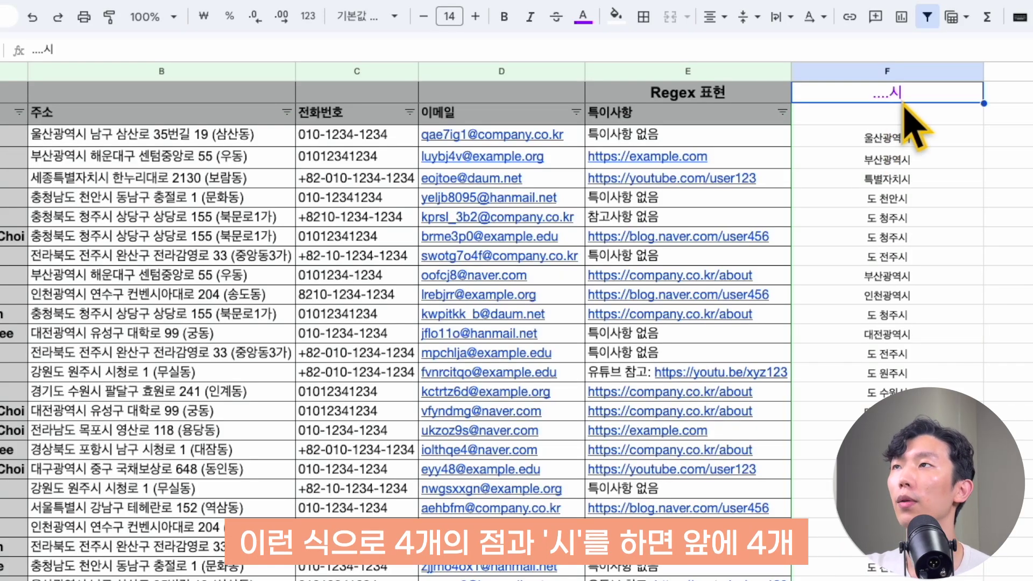
Compare the column F extractions in rows 3, 6 and 22 with their source addresses in column B and the pattern in F1.
click(907, 137)
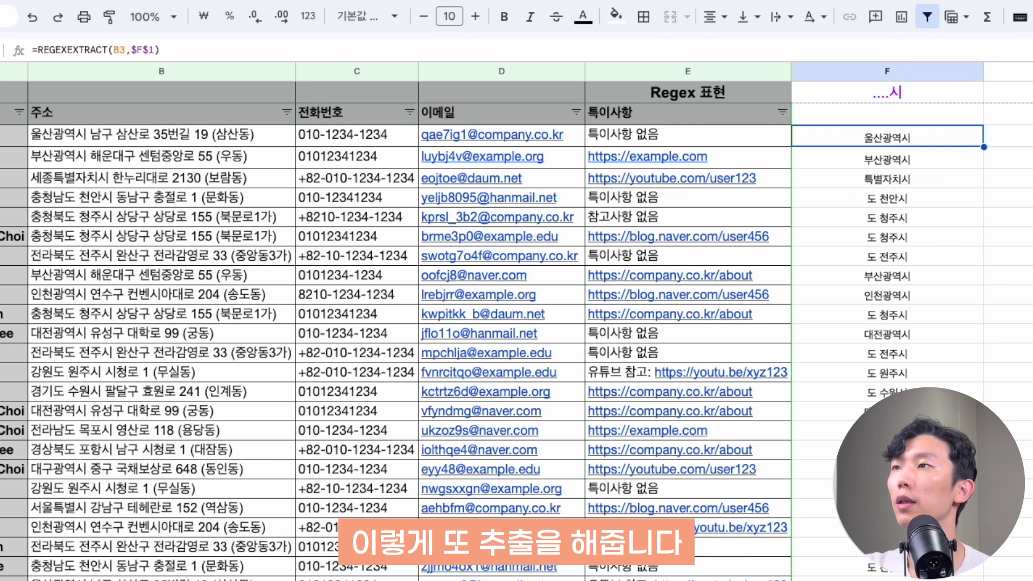
click(161, 135)
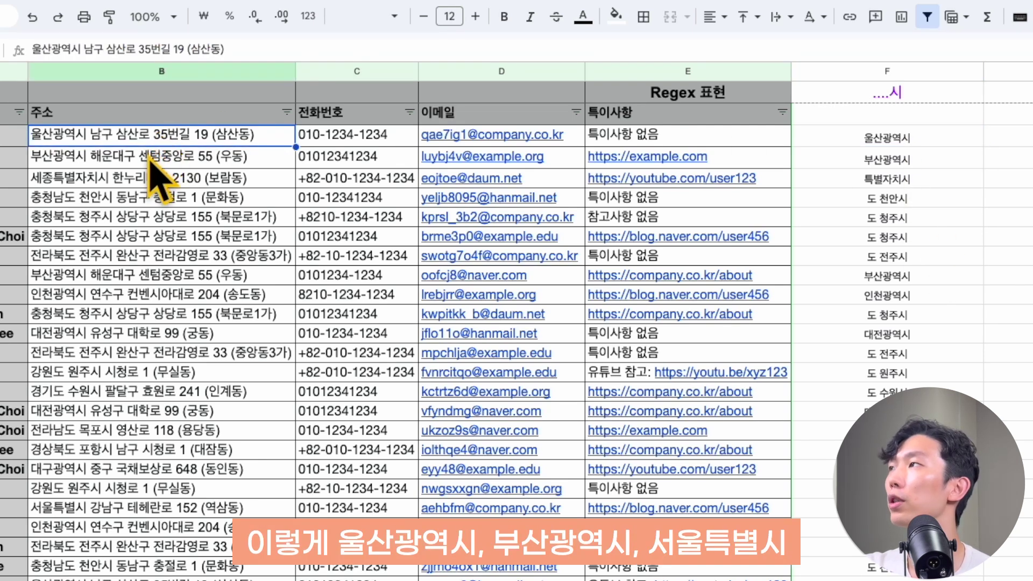
click(150, 157)
click(191, 508)
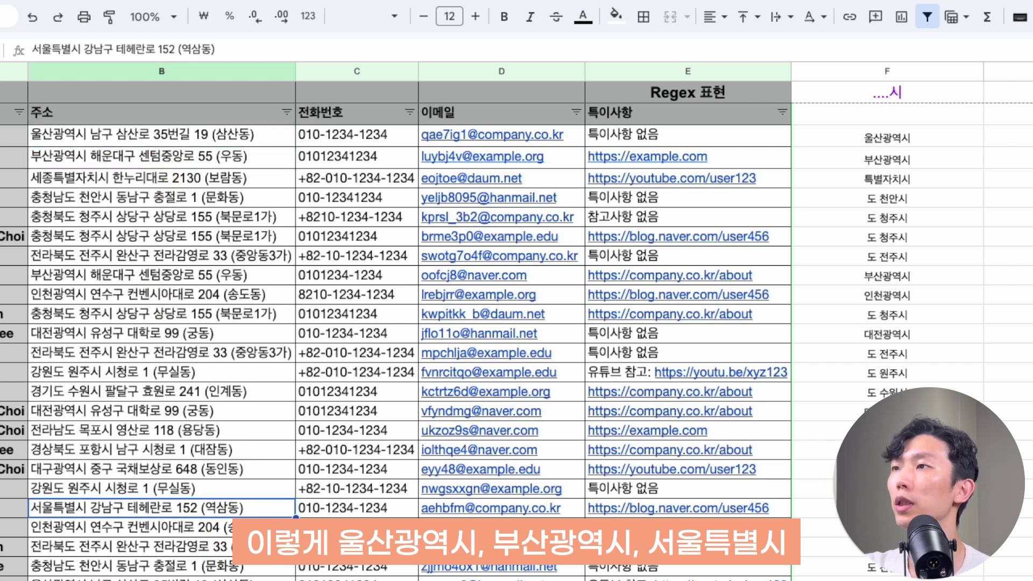
click(812, 508)
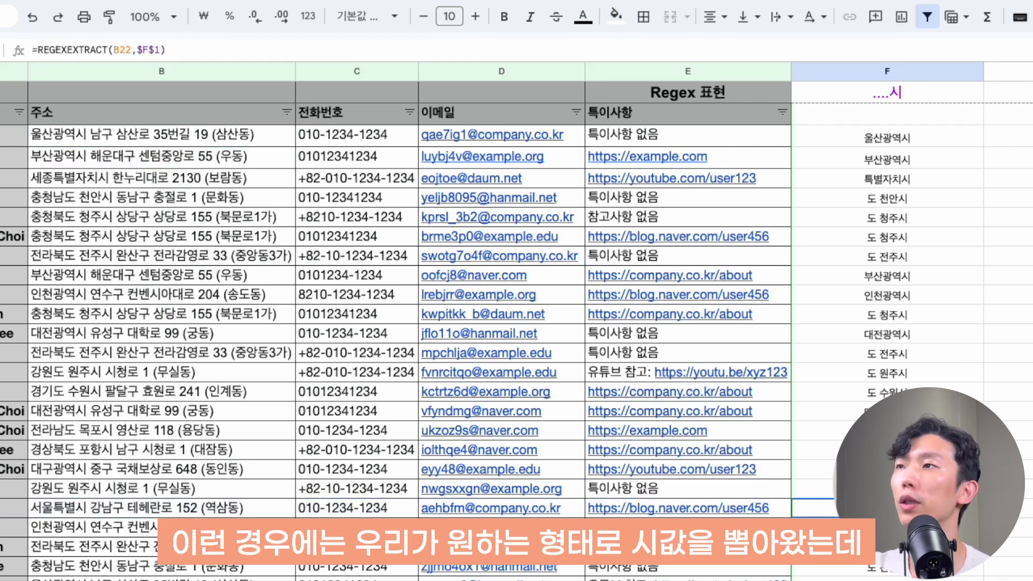
click(882, 198)
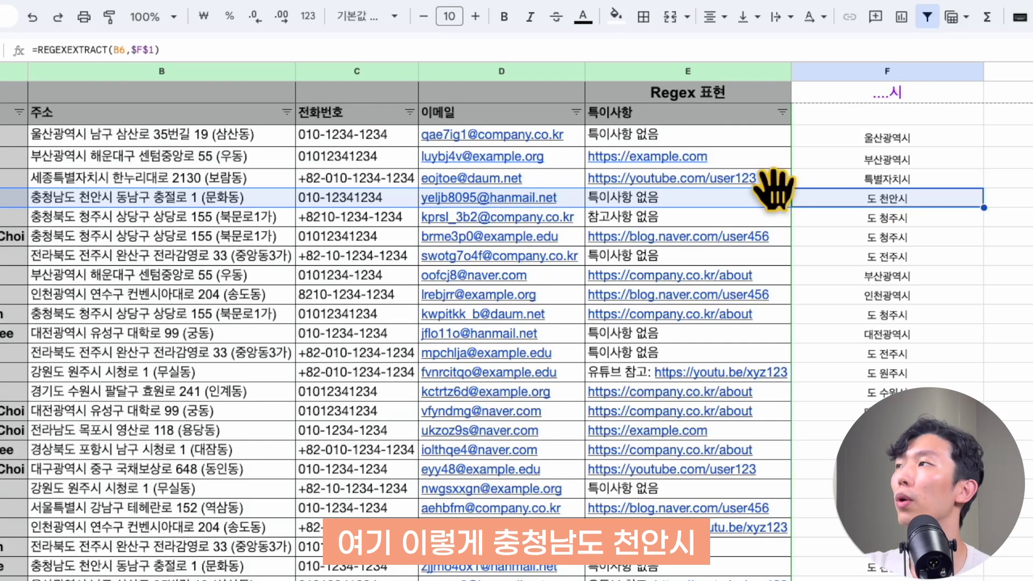
click(98, 201)
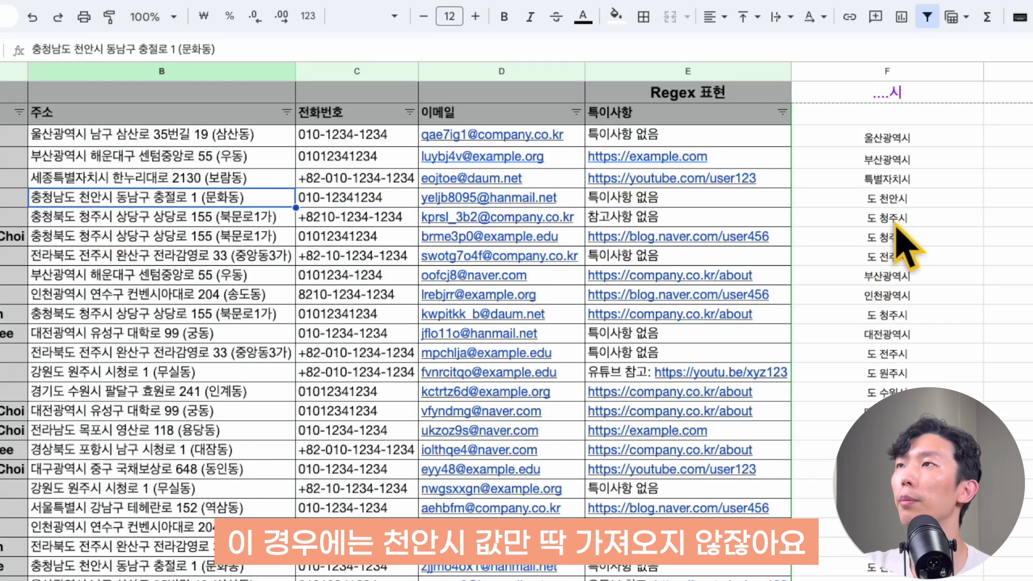
click(895, 196)
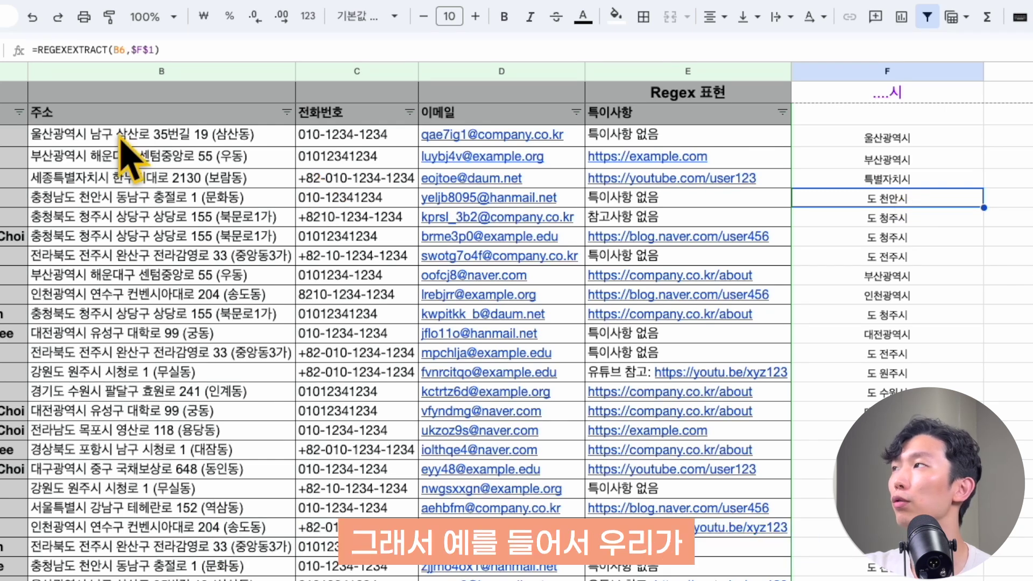
click(80, 135)
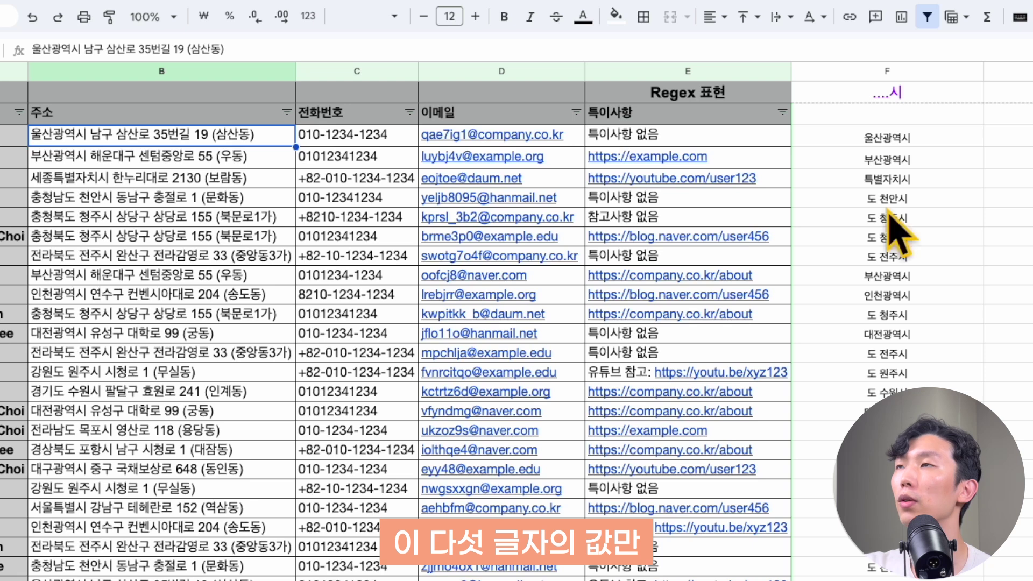
click(916, 96)
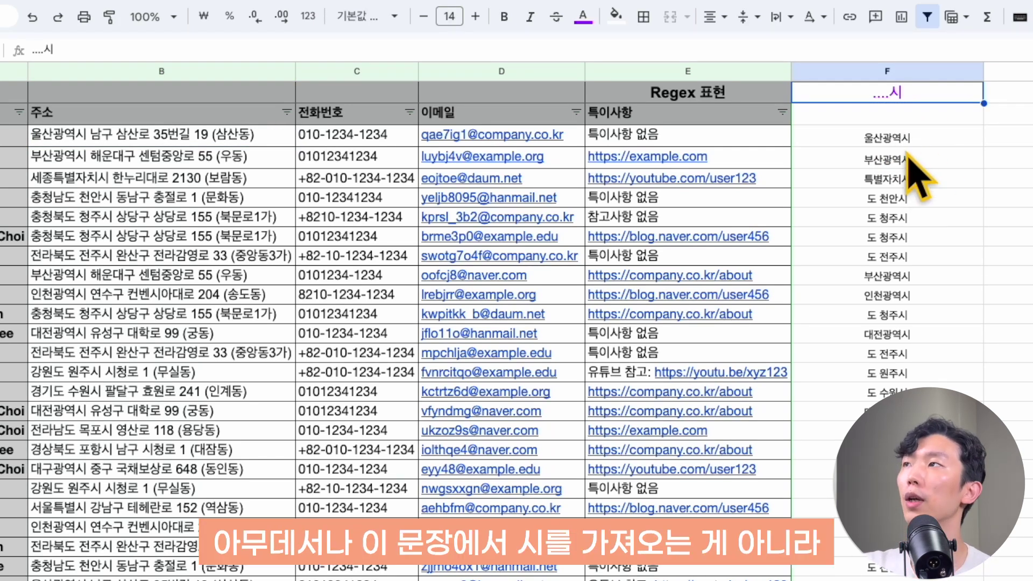
click(184, 135)
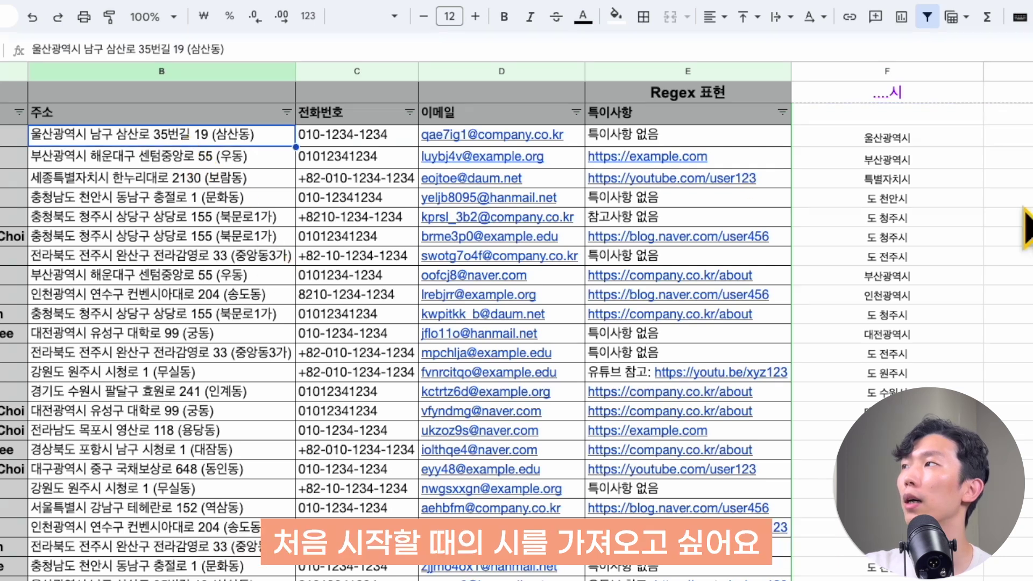
Anchor the F1 pattern to the start of the text by adding a leading ^, giving "^....시", and check it against the addresses.
double_click(917, 92)
key(Home)
text(^)
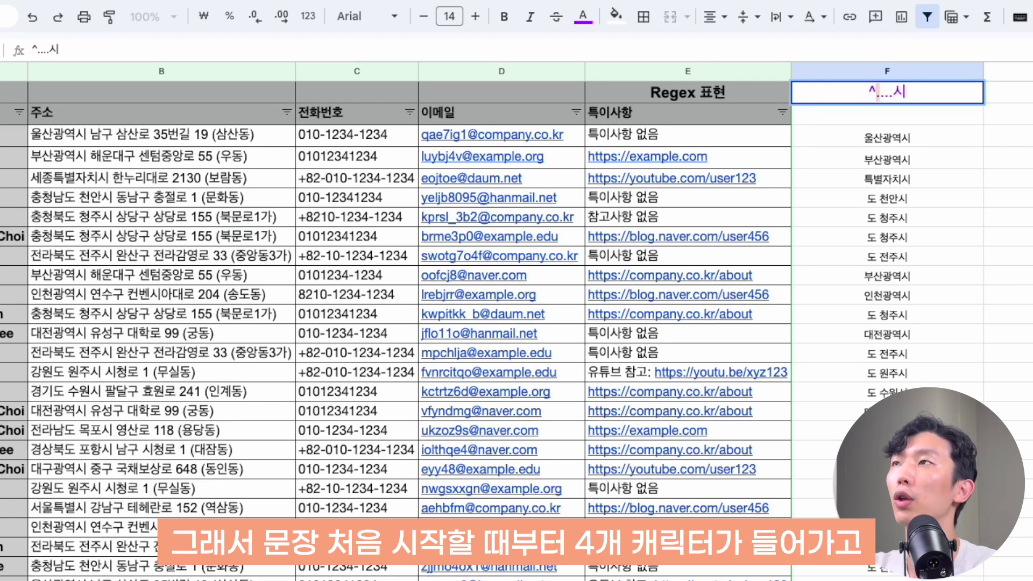
key(shift+Right)
key(shift+Right)
key(shift+Right)
key(Right)
key(shift+Right)
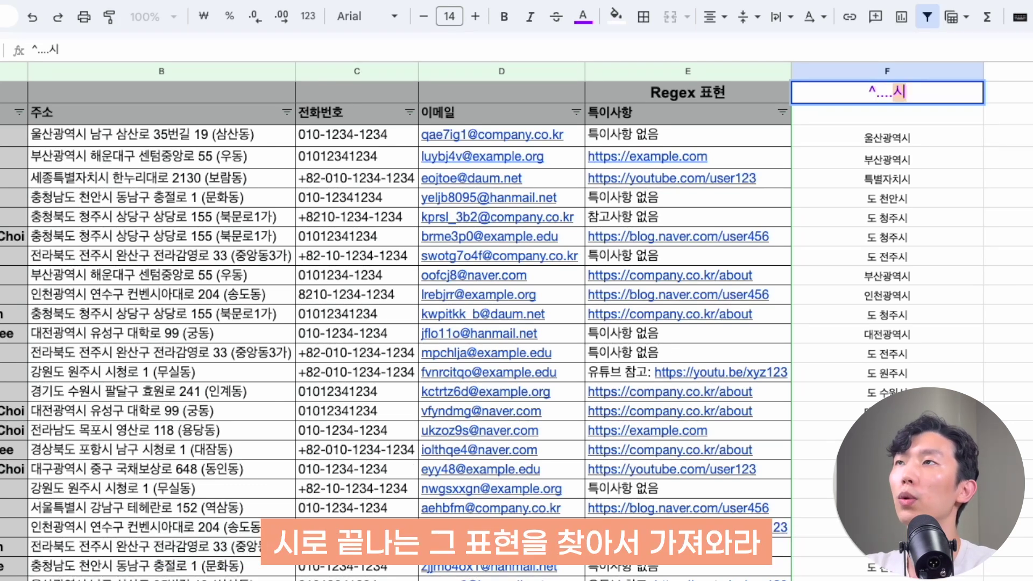
key(Right)
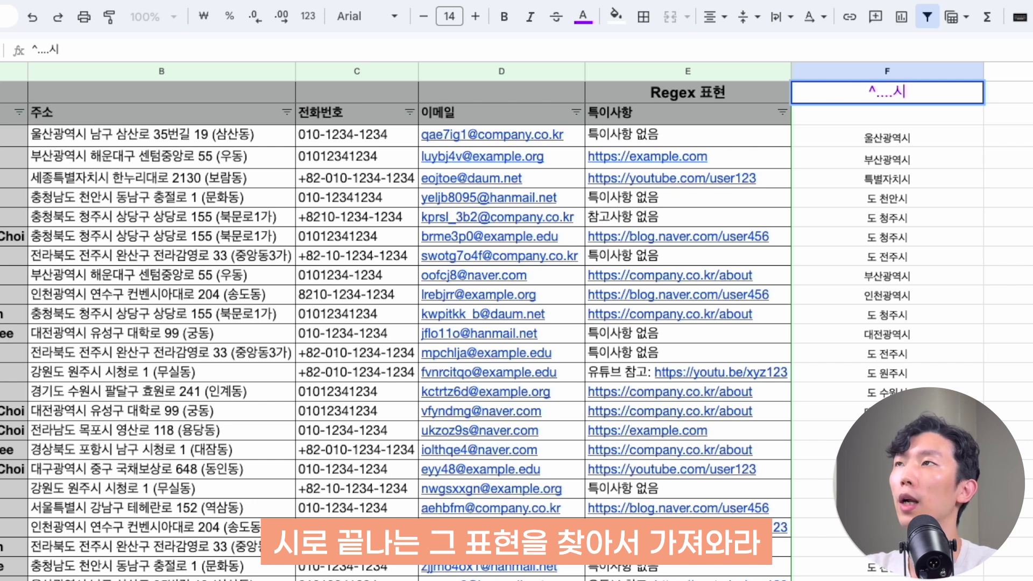
key(Return)
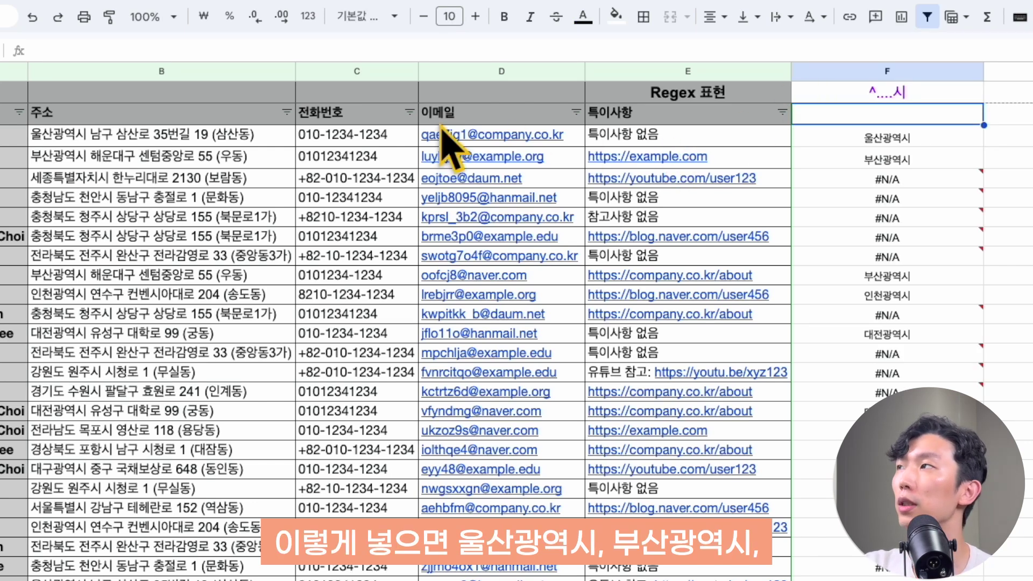
click(259, 159)
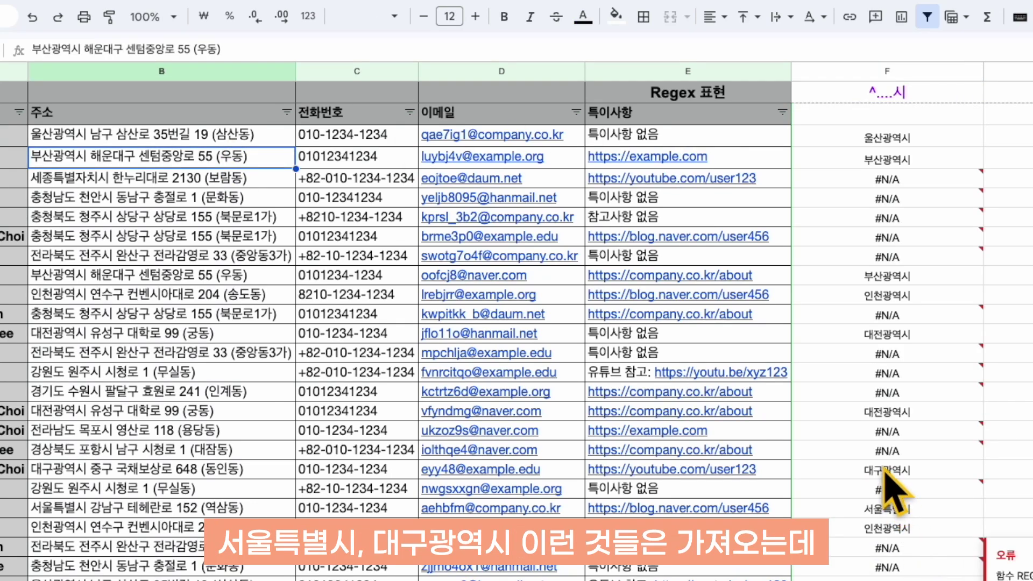
Compare the "^....시" extraction results in F20 and F5 with the addresses in column B, including B6.
click(885, 469)
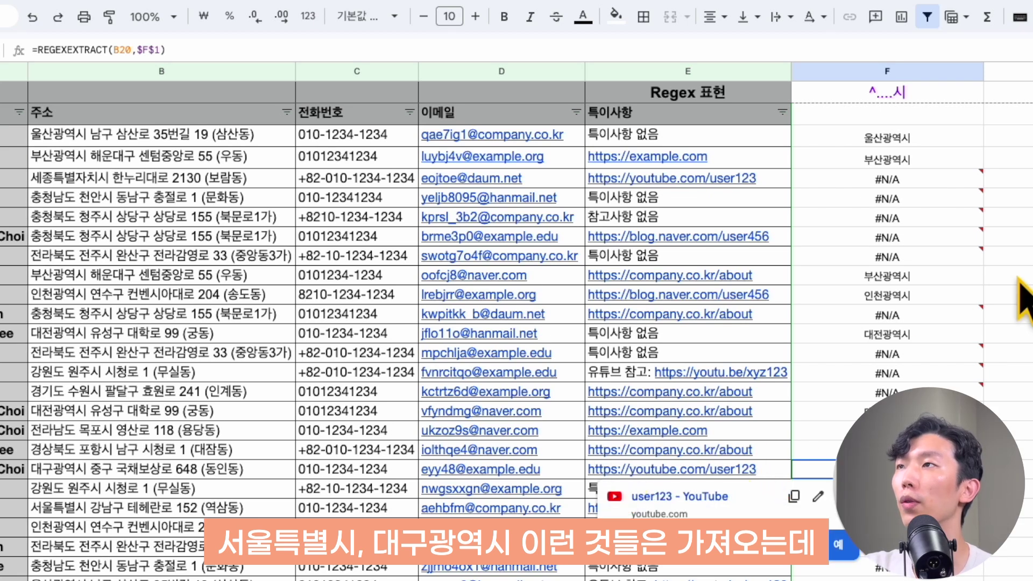
click(893, 180)
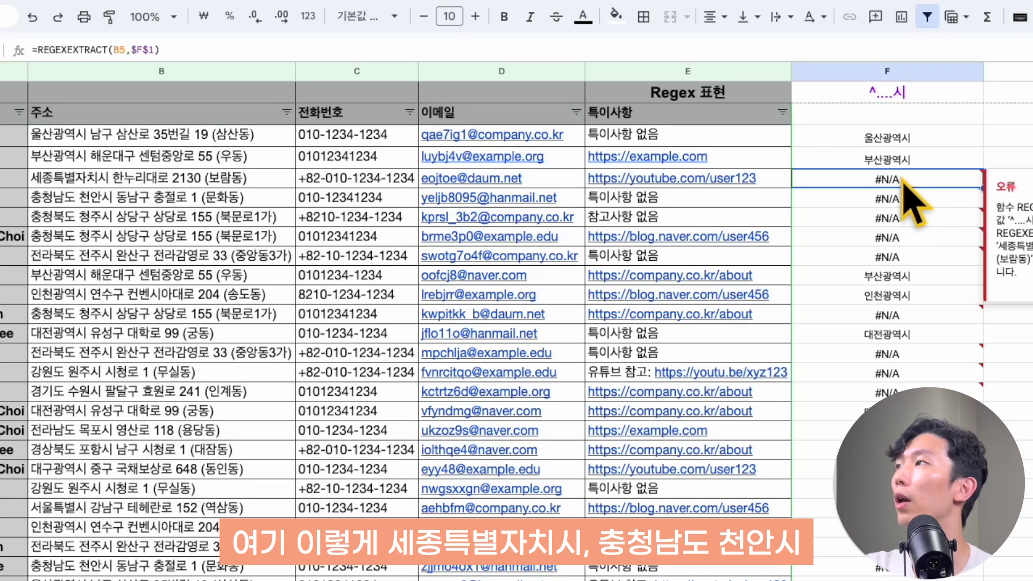
click(136, 195)
mouse_move(943, 218)
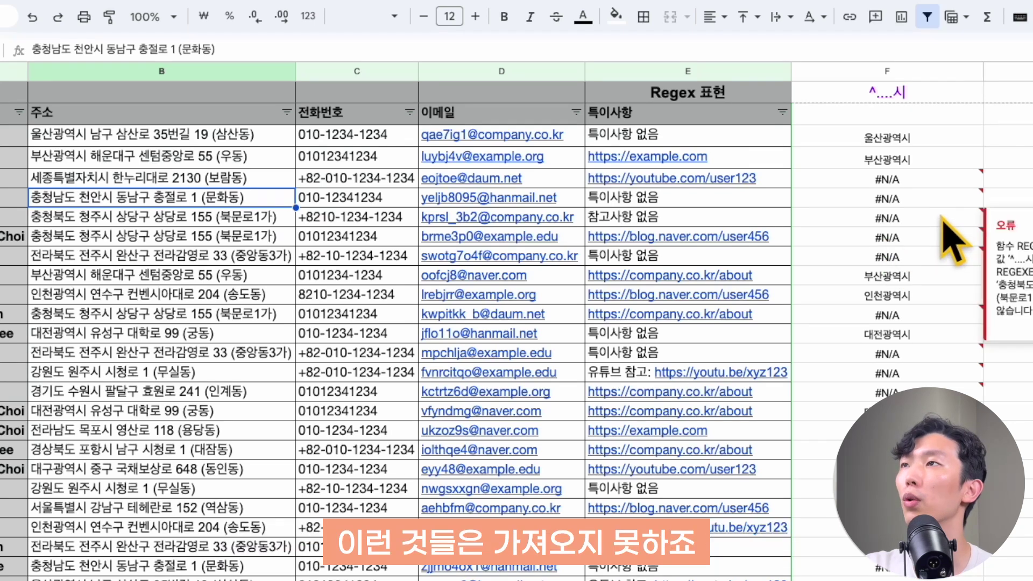
click(909, 179)
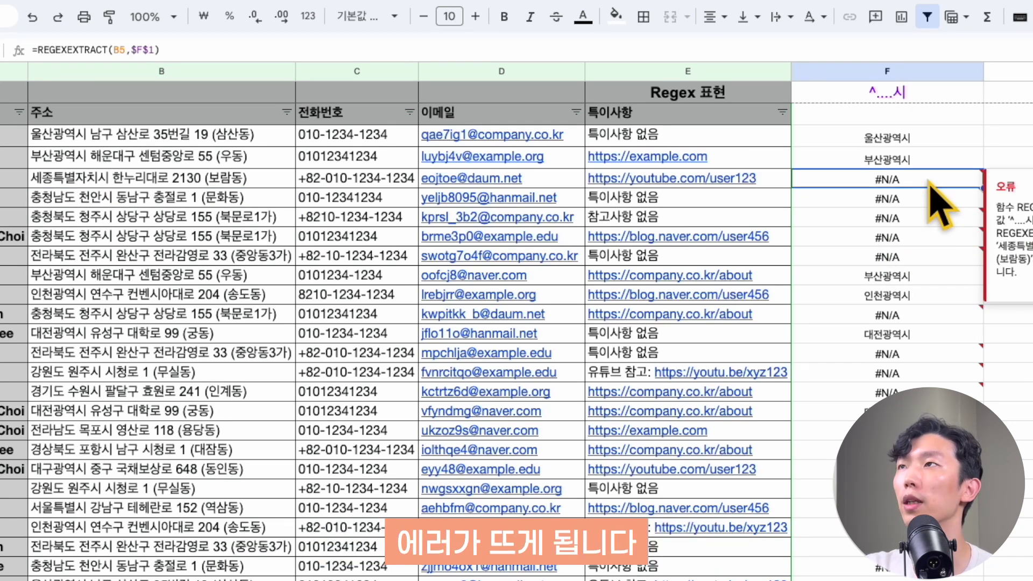
Replace the leading ^ in the F1 pattern with an end-of-text anchor, giving "....시$".
click(928, 92)
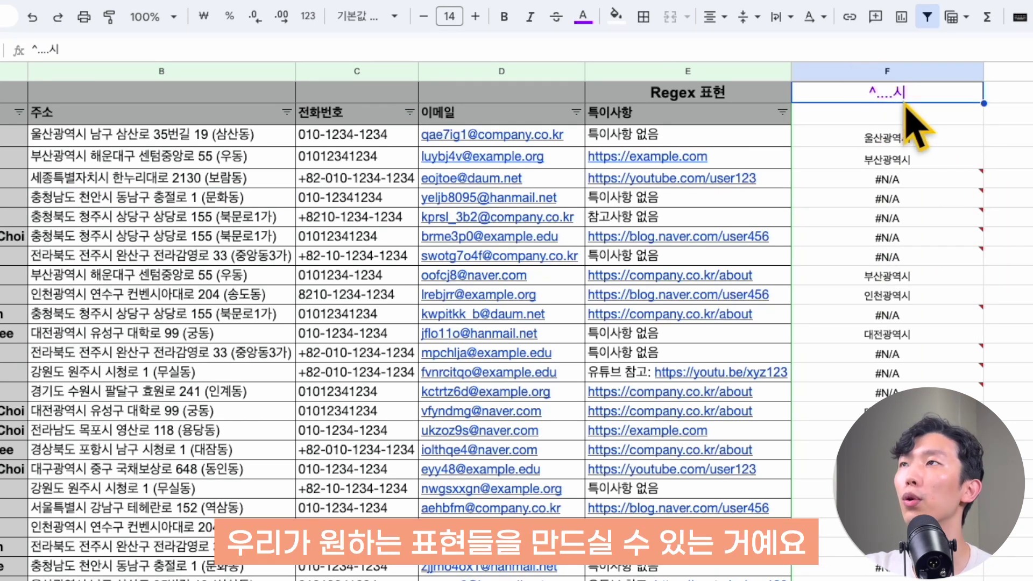
double_click(904, 102)
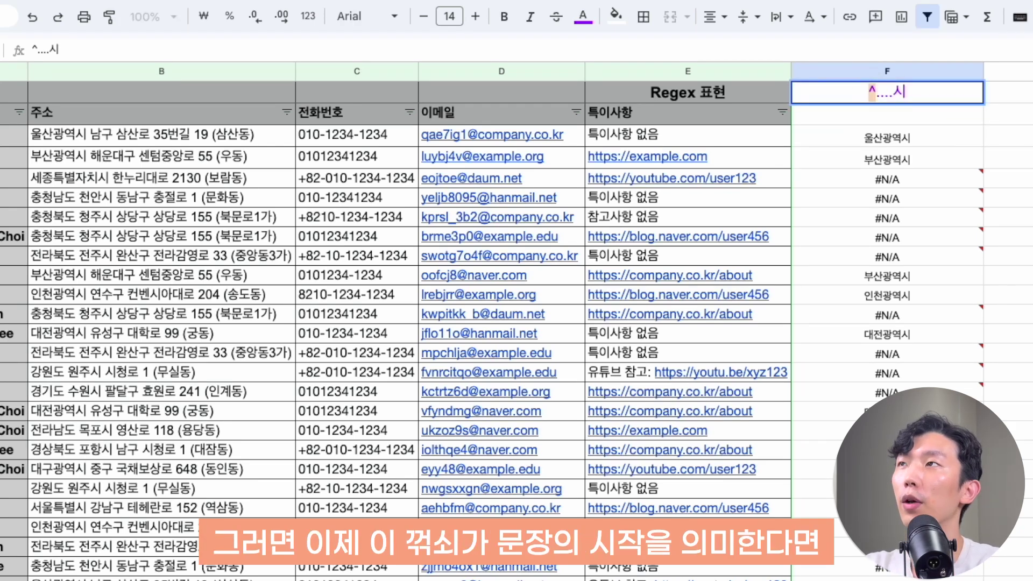
key(Home)
key(Delete)
key(End)
text($)
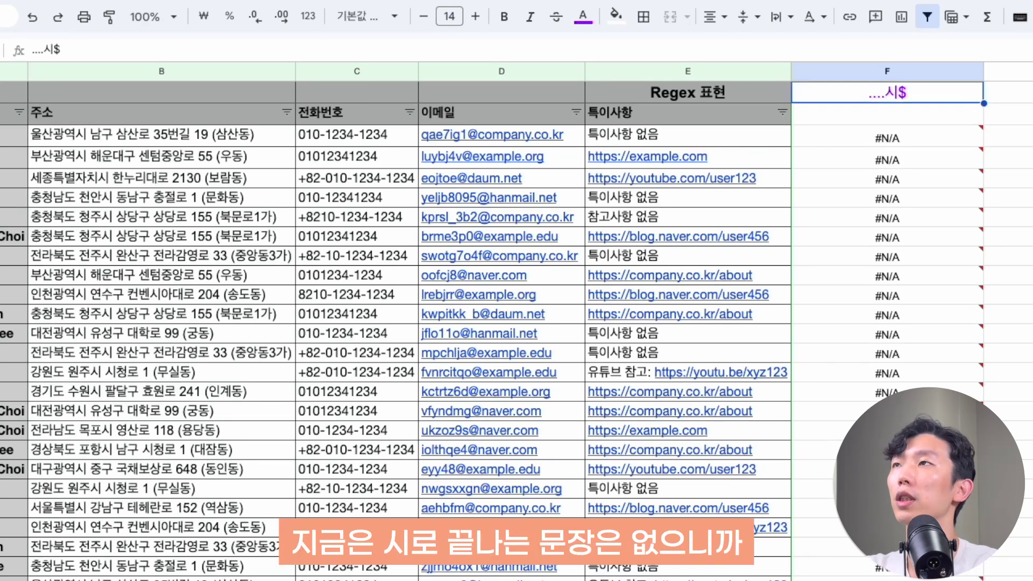
Replace 시 in the F1 pattern with an escaped closing parenthesis, giving "....\)$".
key(Left)
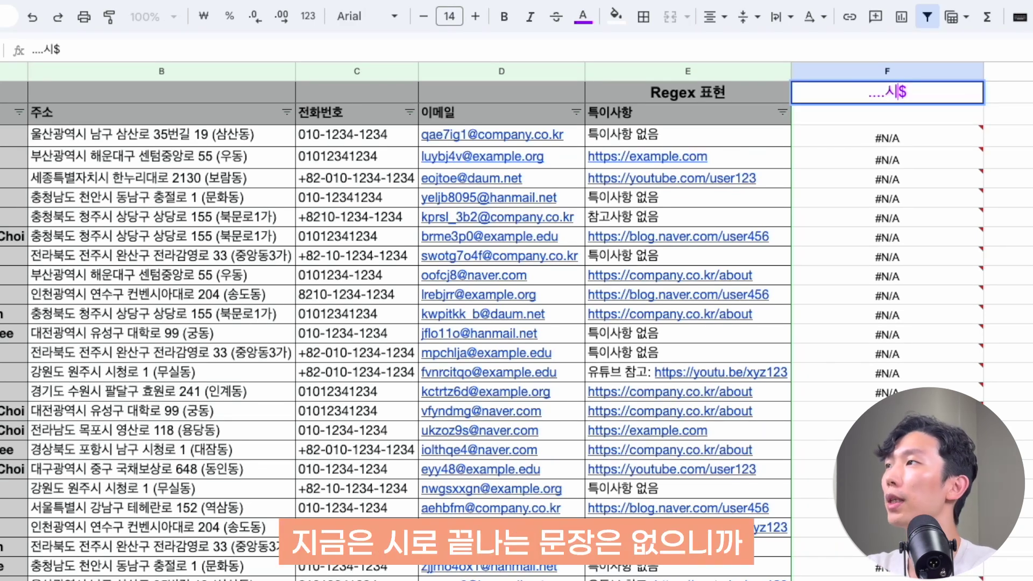
key(BackSpace)
text(\))
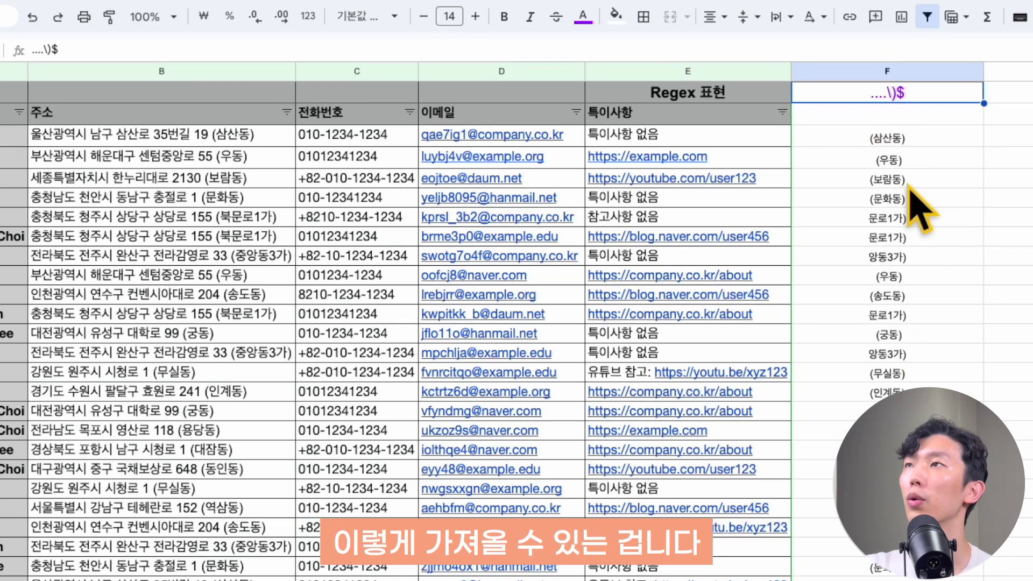
double_click(888, 92)
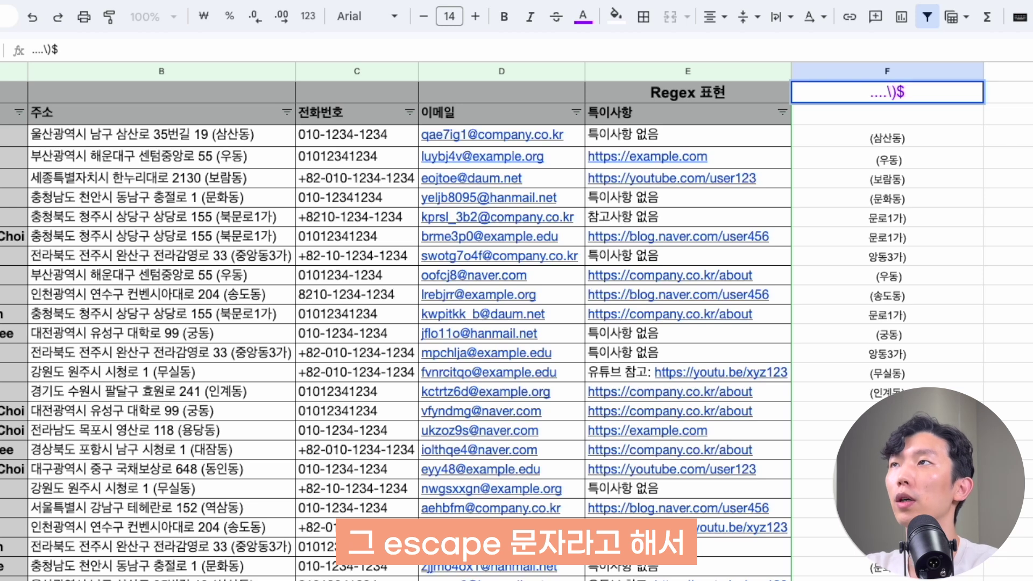
key(BackSpace)
text(\)
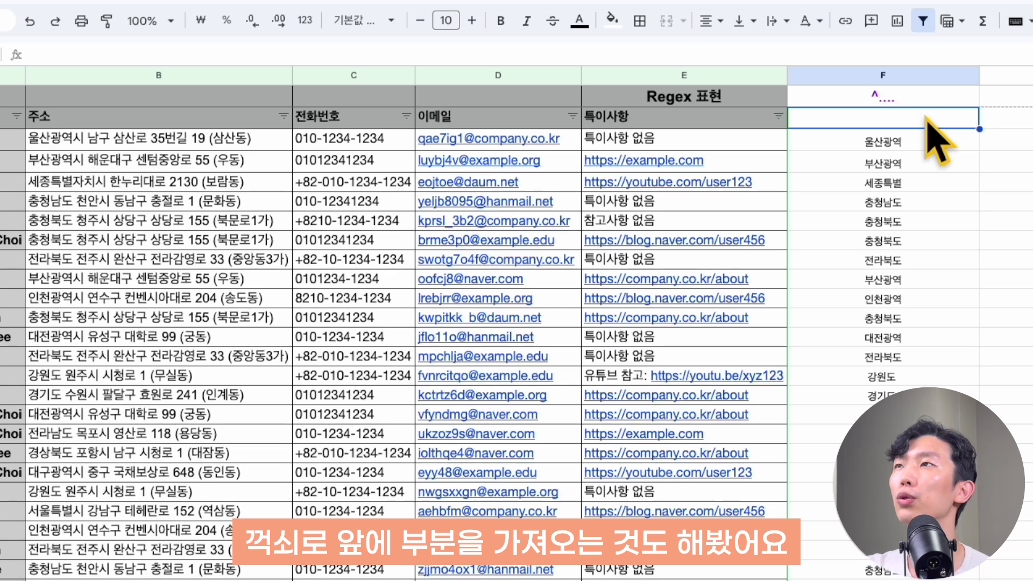
Add a fifth dot to the start-anchored pattern in F1, giving "^.....".
double_click(922, 94)
text(.)
key(Return)
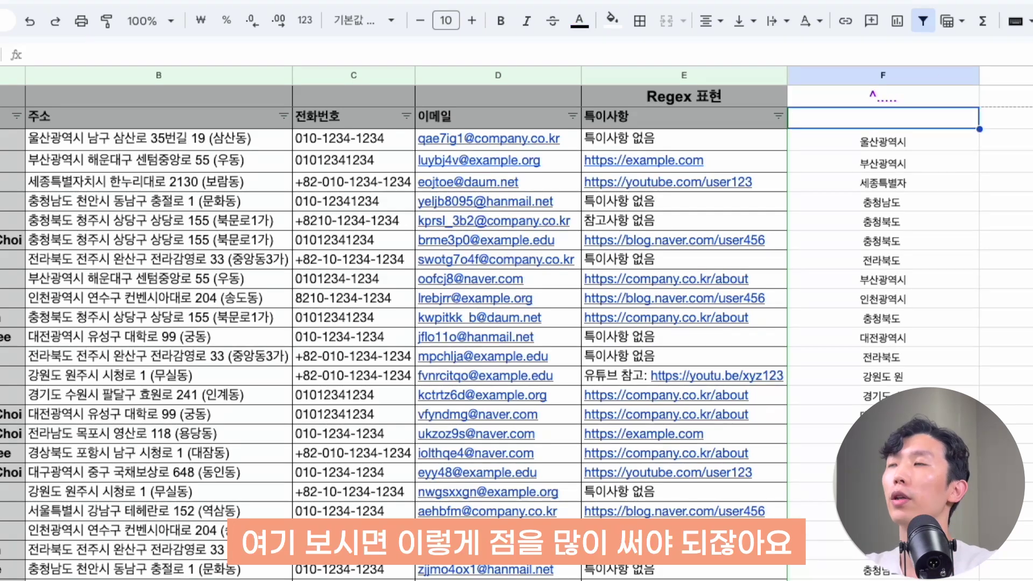
Compare the five-dot pattern in F1 and its extractions in F3 and F4 with the longer city name in B5.
click(894, 101)
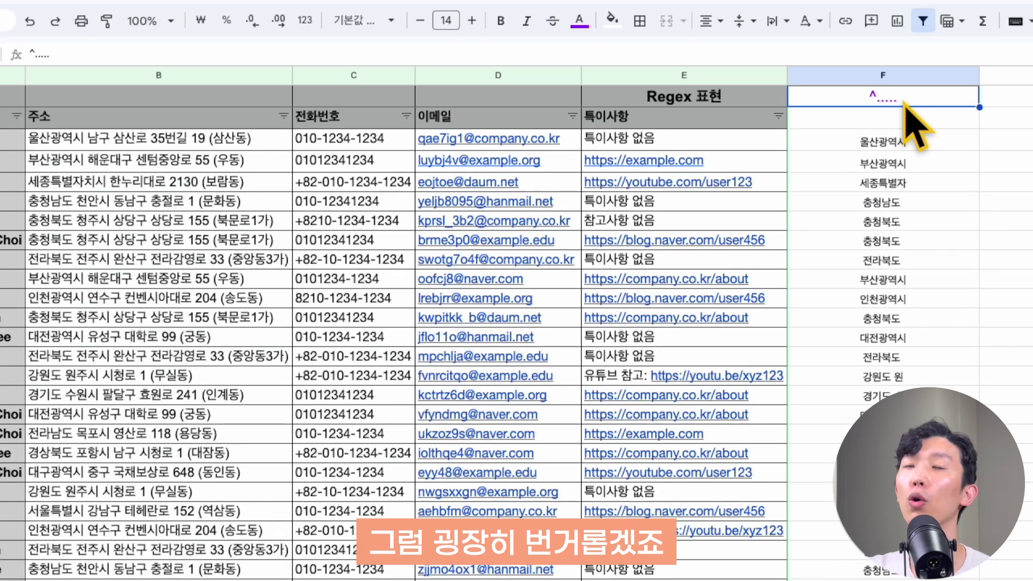
click(908, 140)
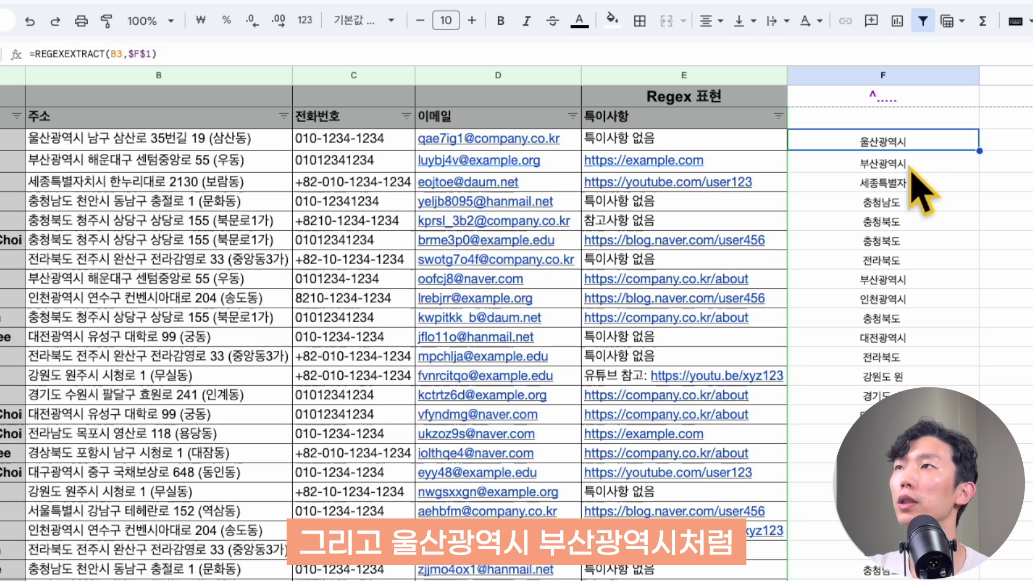
click(909, 168)
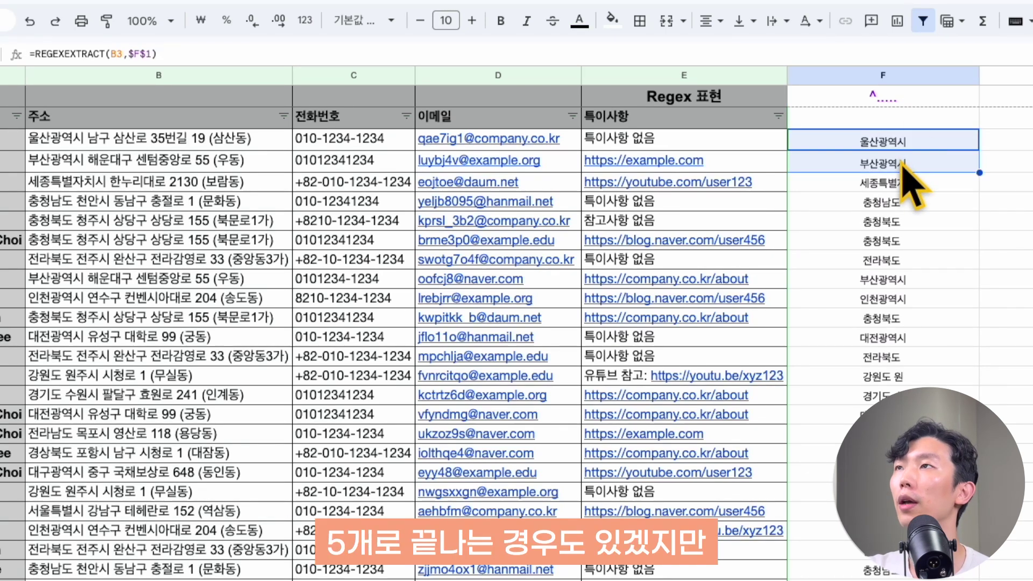
click(917, 102)
click(114, 186)
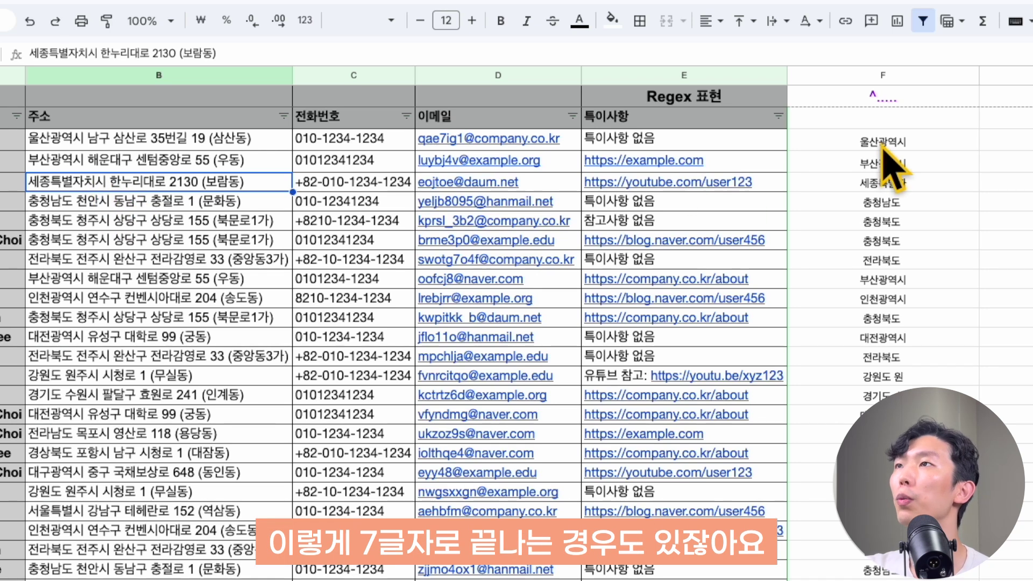
Replace the repeated dots in F1 with a single dot and the + quantifier, giving "^.+".
double_click(926, 97)
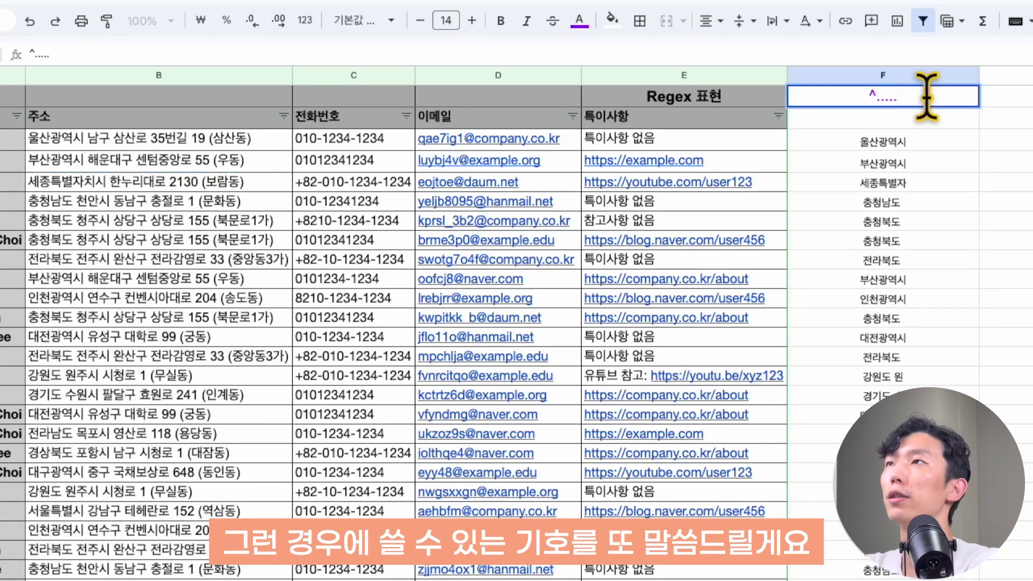
key(BackSpace)
key(BackSpace)
key(BackSpace)
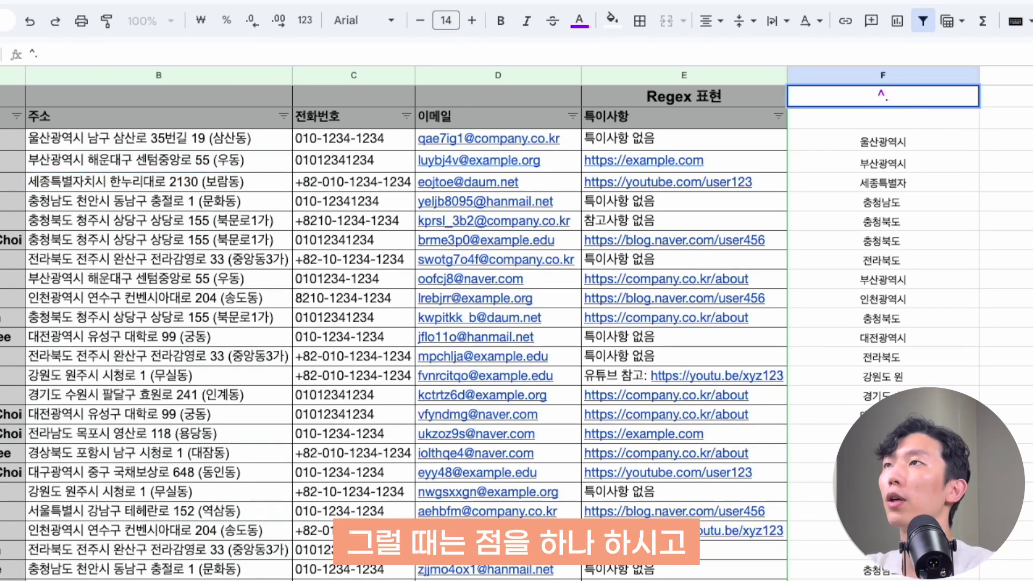
text(+)
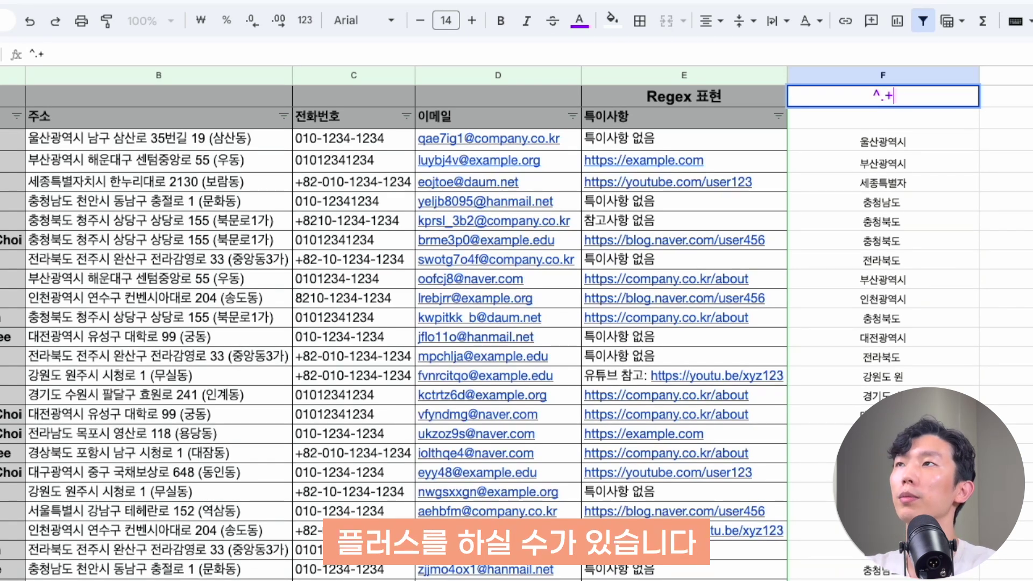
key(Return)
click(927, 97)
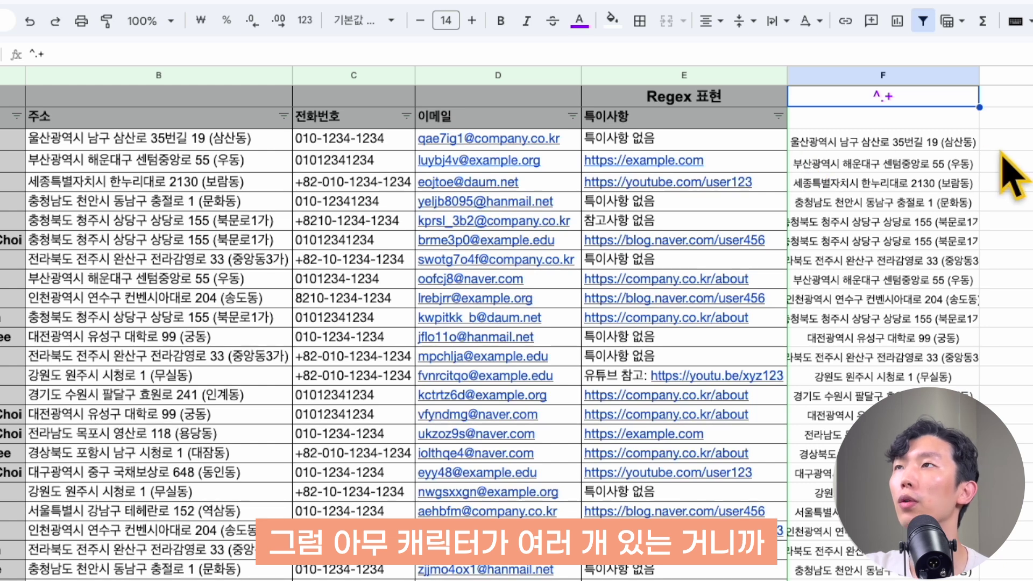
Append 시 to the F1 pattern so that it reads "^.+시".
double_click(906, 96)
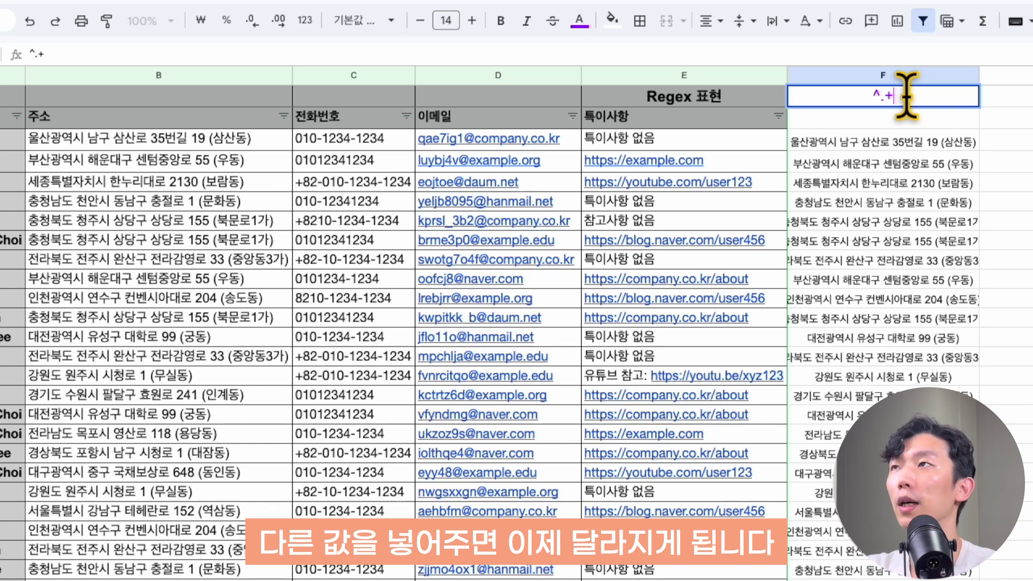
text(시)
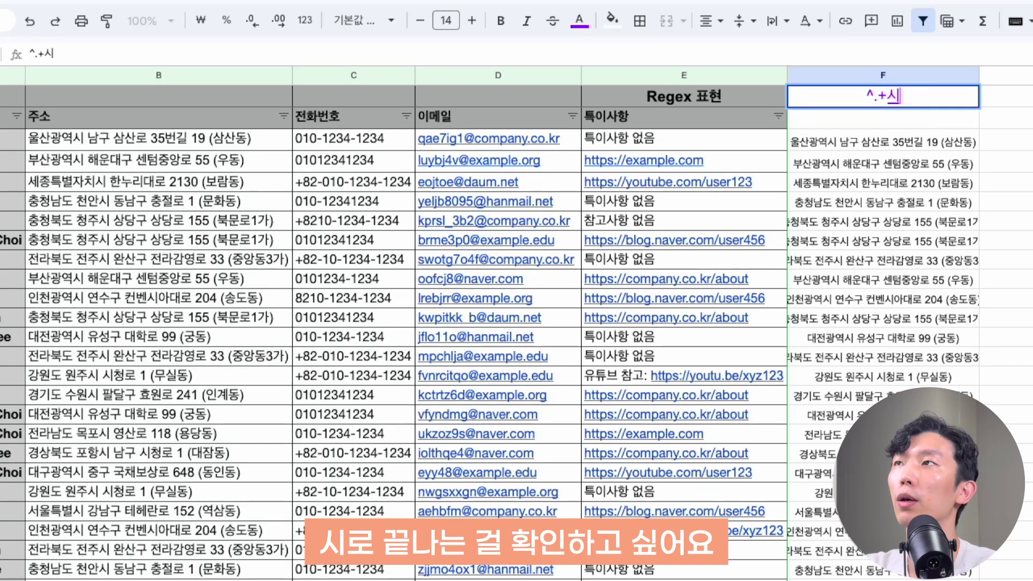
key(Return)
click(895, 98)
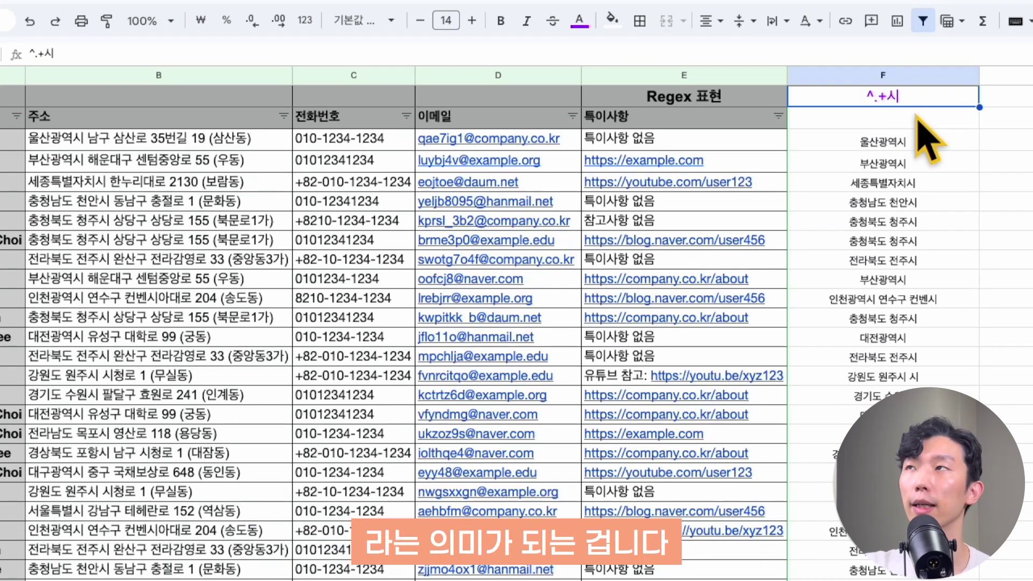
Check the column F extractions from row 3 downward against the "^.+시" pattern.
drag(922, 139, 906, 398)
click(909, 223)
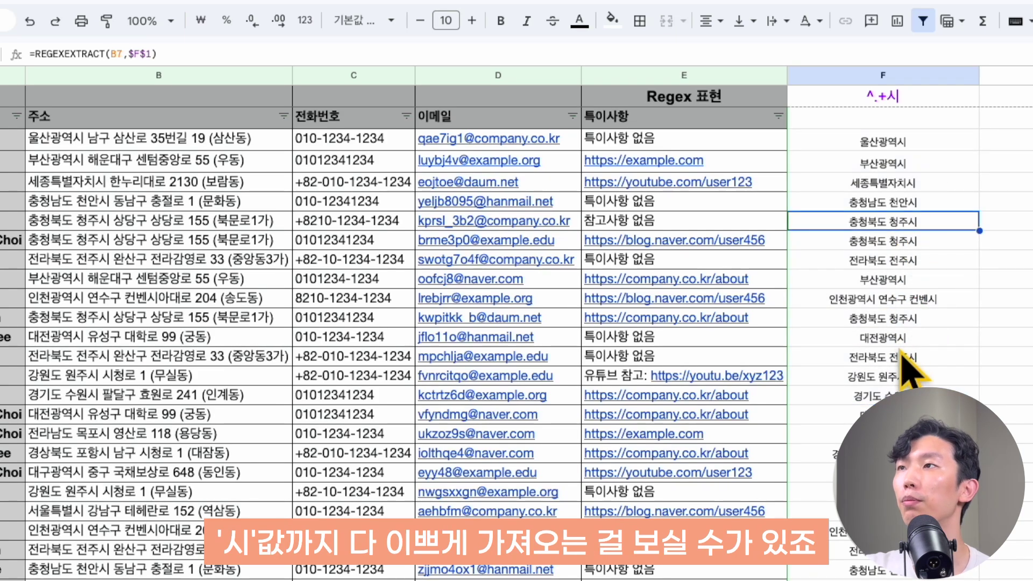
click(909, 339)
scroll(909, 349, down, 3)
scroll(914, 215, up, 3)
click(921, 118)
Swap the + quantifier in the F1 pattern for *, giving "^.*시".
double_click(915, 97)
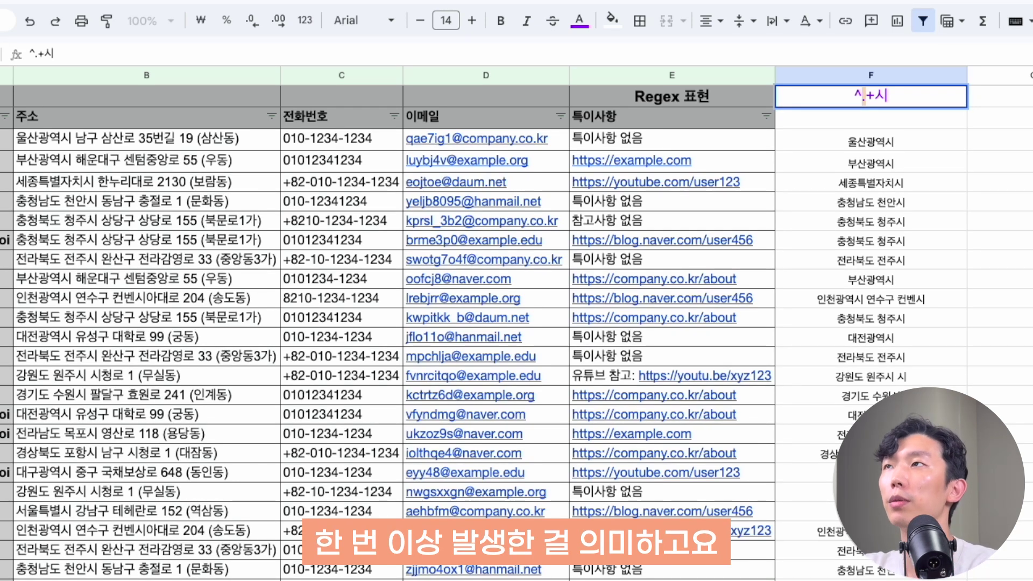
key(Delete)
text(*)
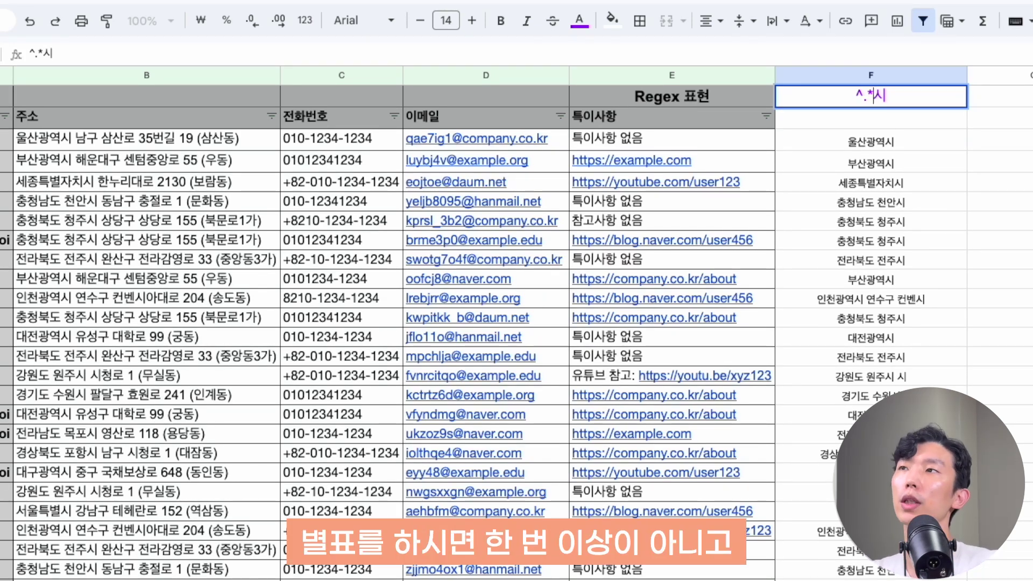
key(Return)
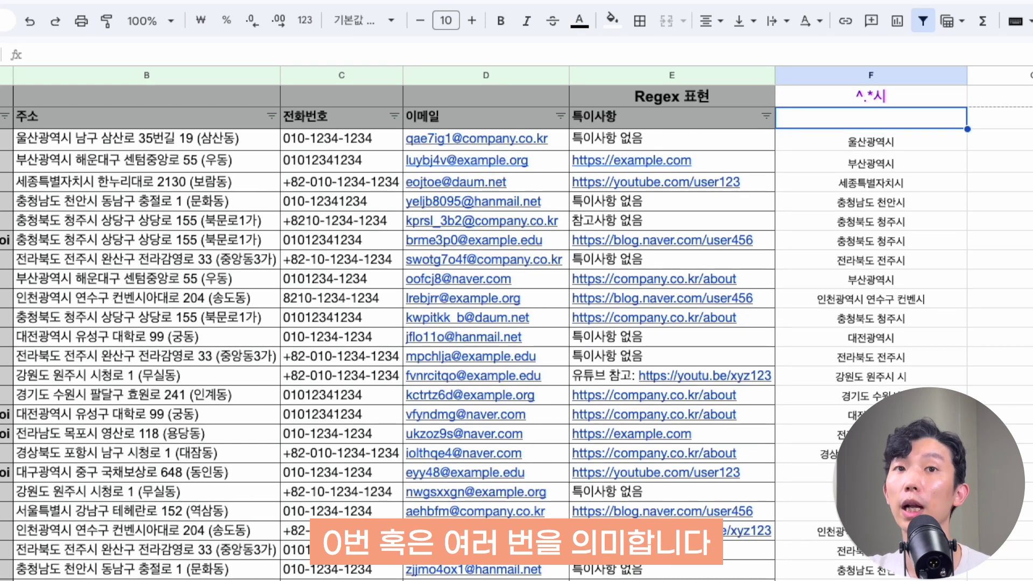
click(870, 103)
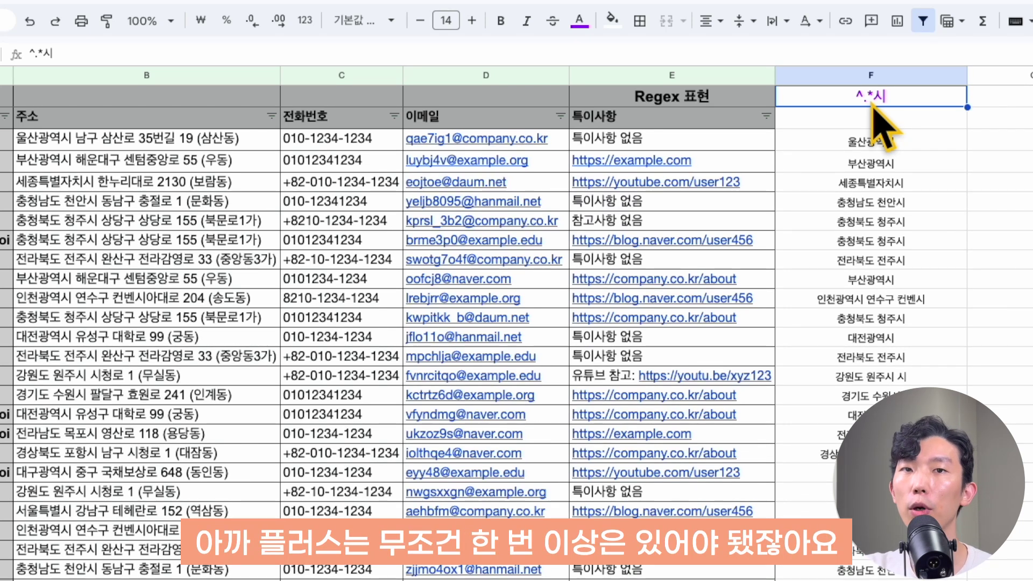
click(874, 104)
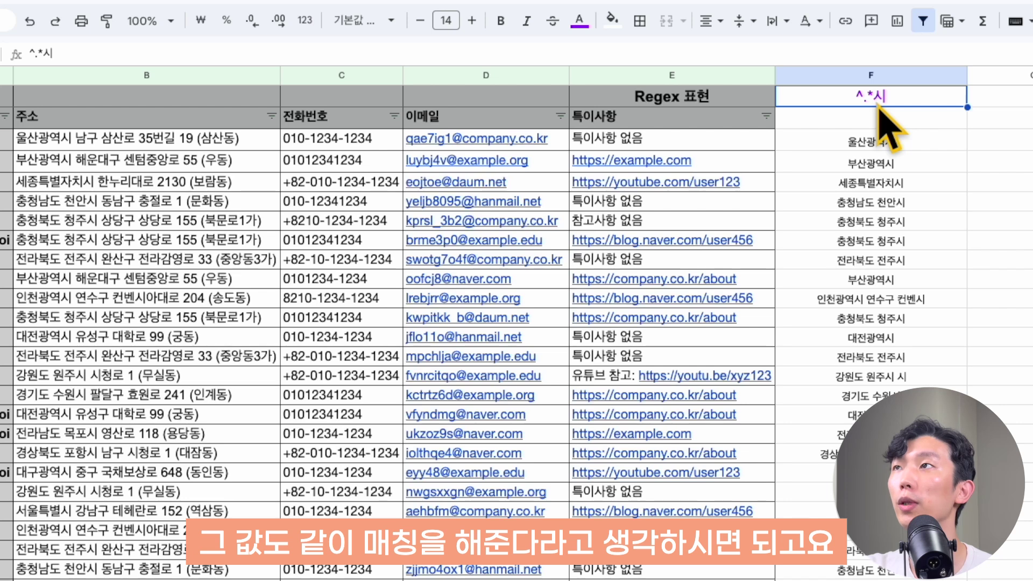
Replace the * in the F1 pattern with the exact repeat count {4}, giving "^.{4}시".
double_click(874, 97)
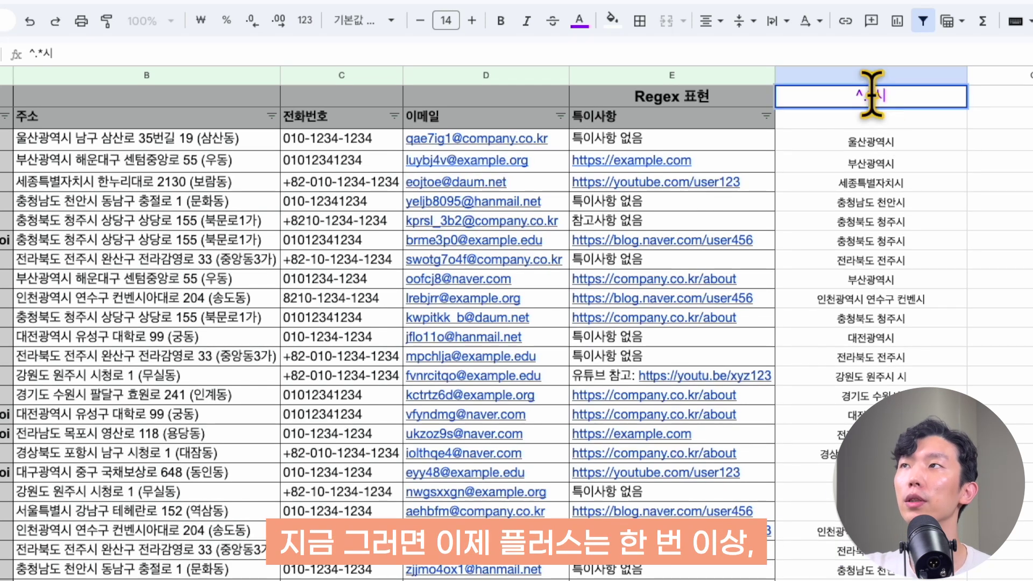
key(Left)
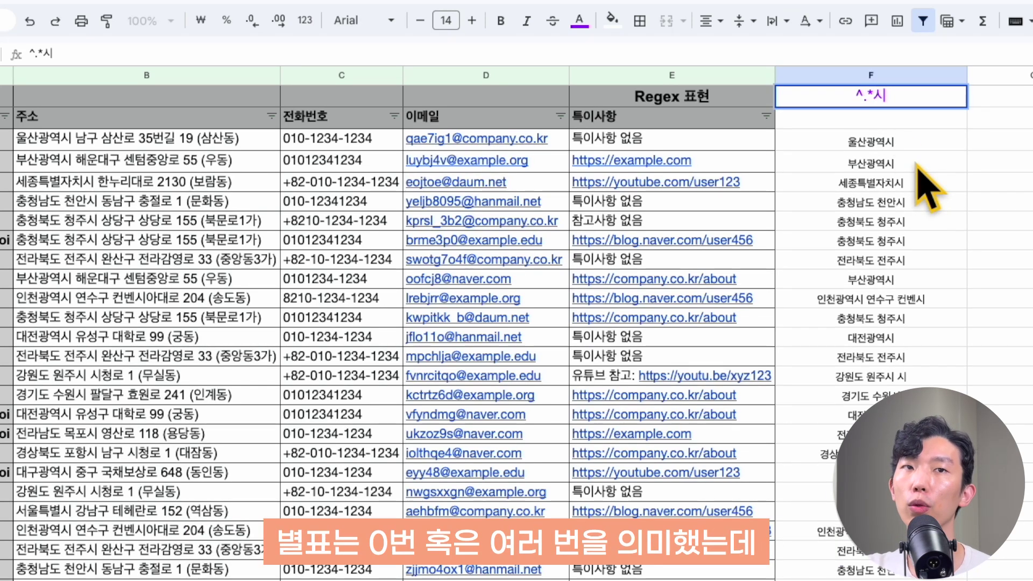
key(Right)
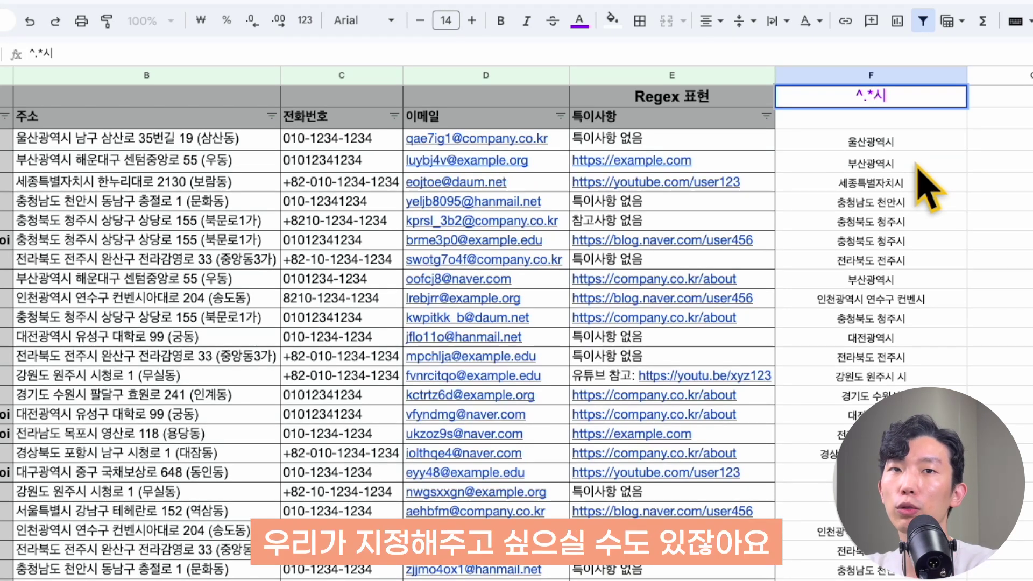
key(Left)
key(BackSpace)
text({4})
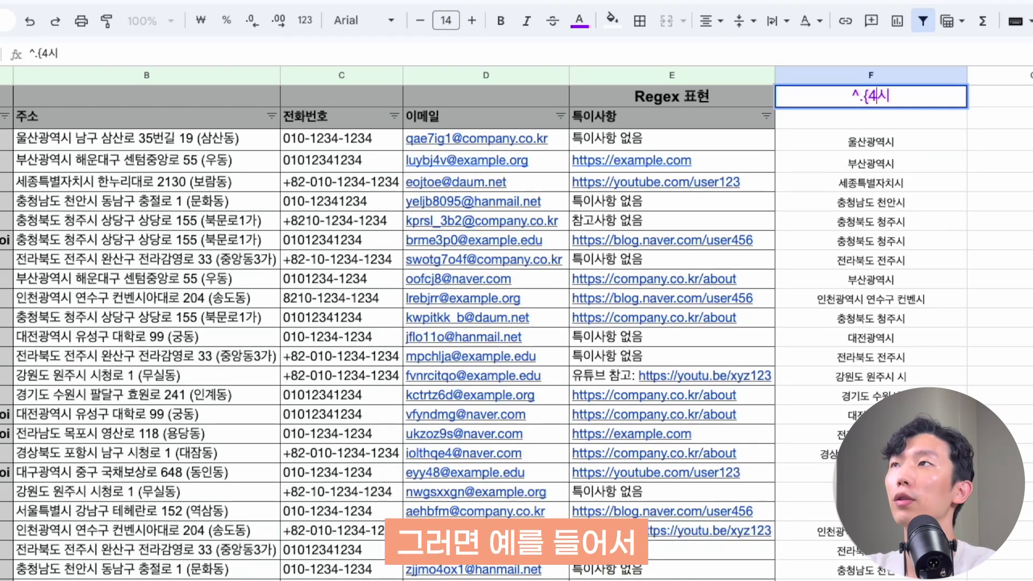
key(Right)
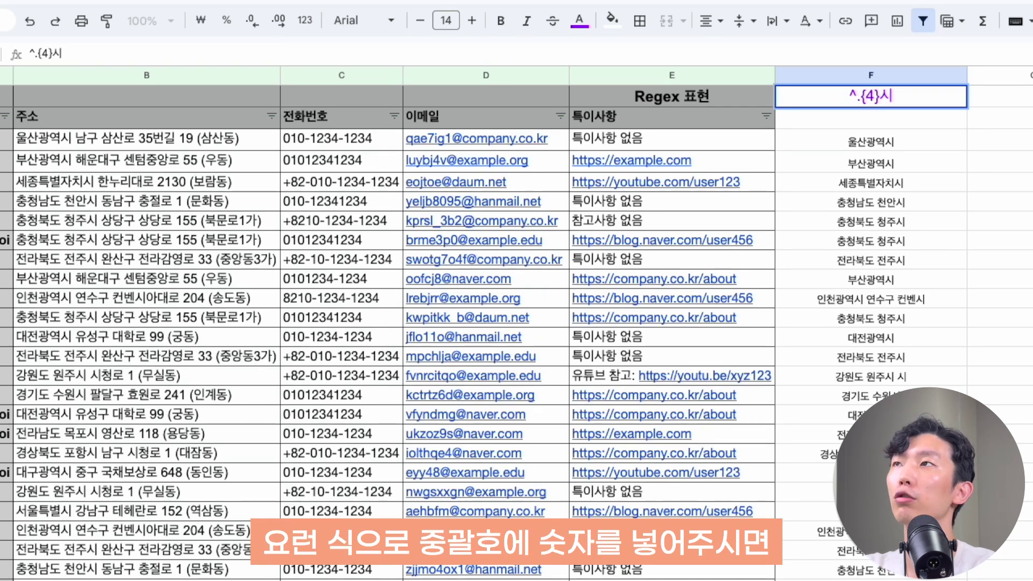
key(ctrl+Return)
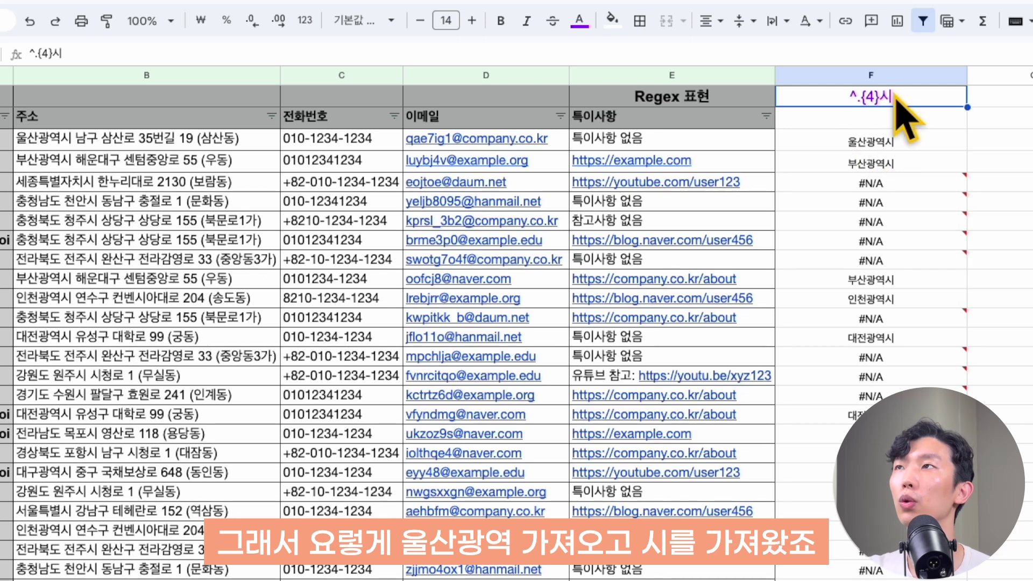
Extend the repeat count in the F1 pattern to the range {4,6}, giving "^.{4,6}시".
double_click(864, 94)
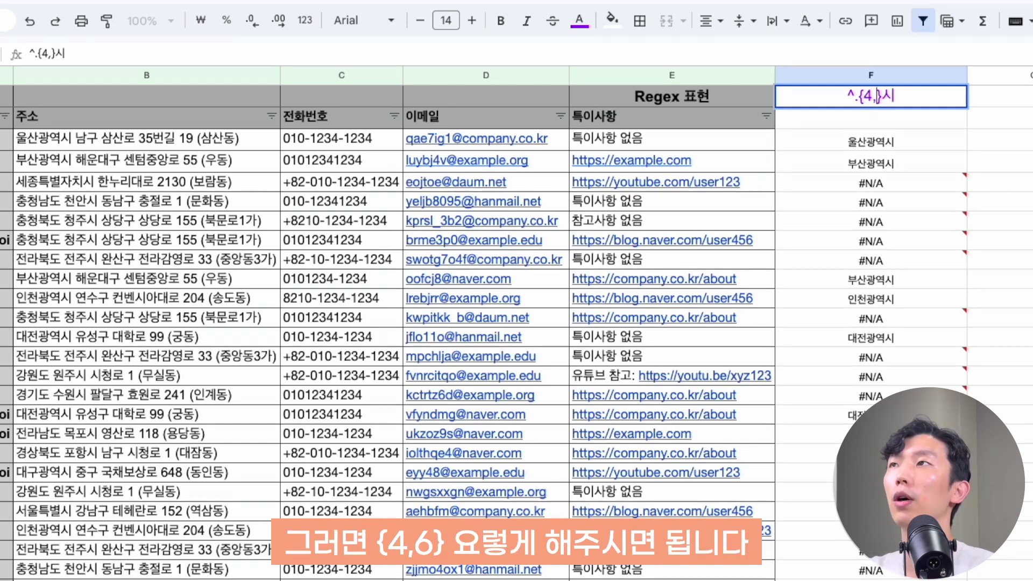
text(,6)
key(Return)
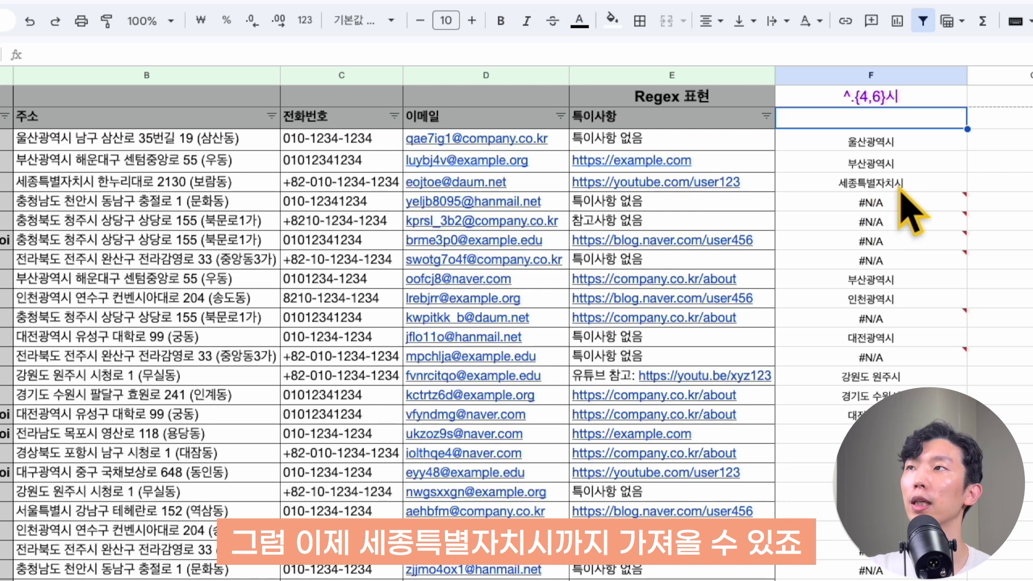
Remove the upper repeat limit from the F1 pattern so that it reads "^.{4,}시".
double_click(877, 96)
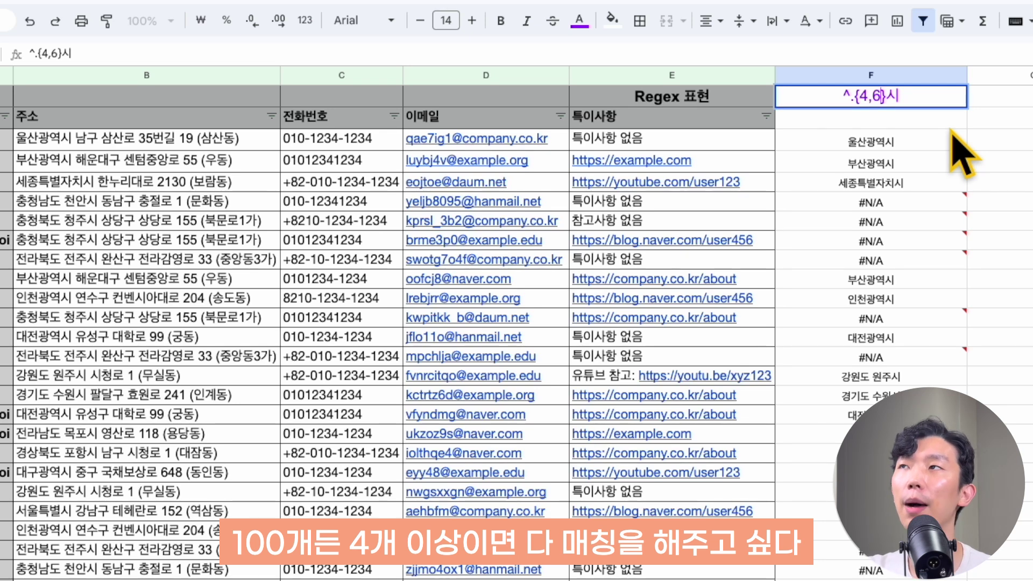
key(BackSpace)
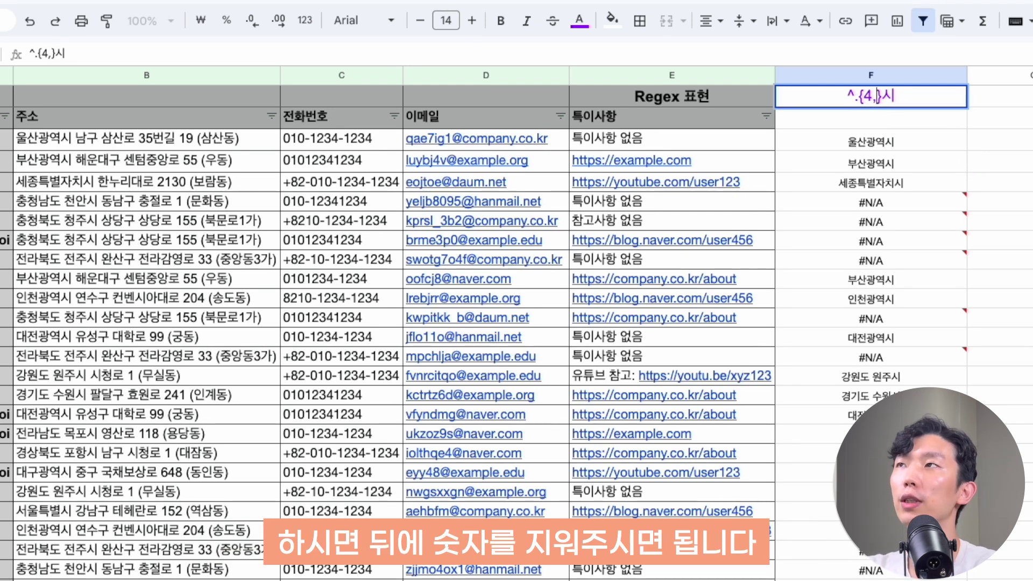
key(Return)
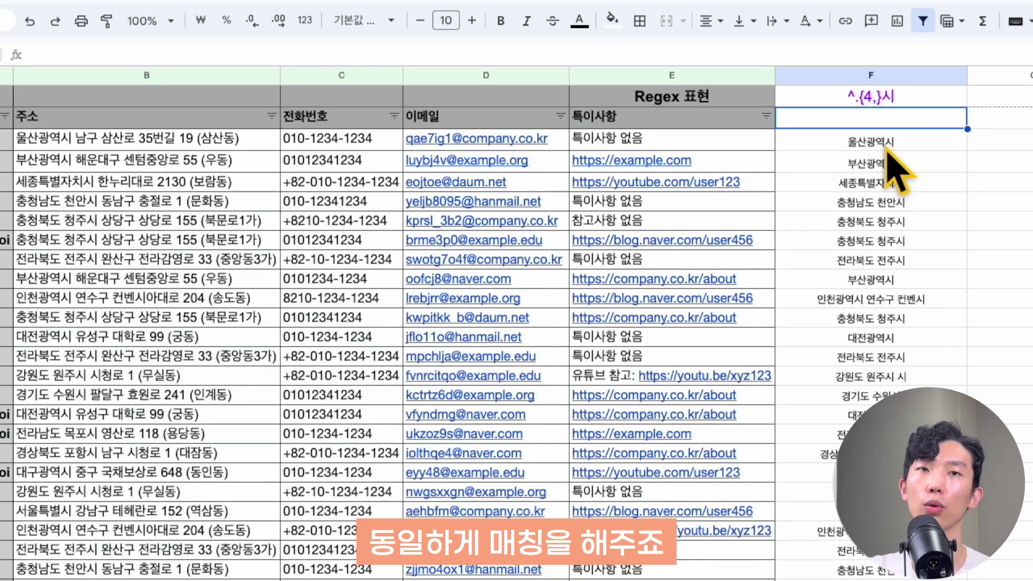
Examine the column F extractions in rows 9, 12 and 14 against the open-ended dot pattern in F1.
click(871, 98)
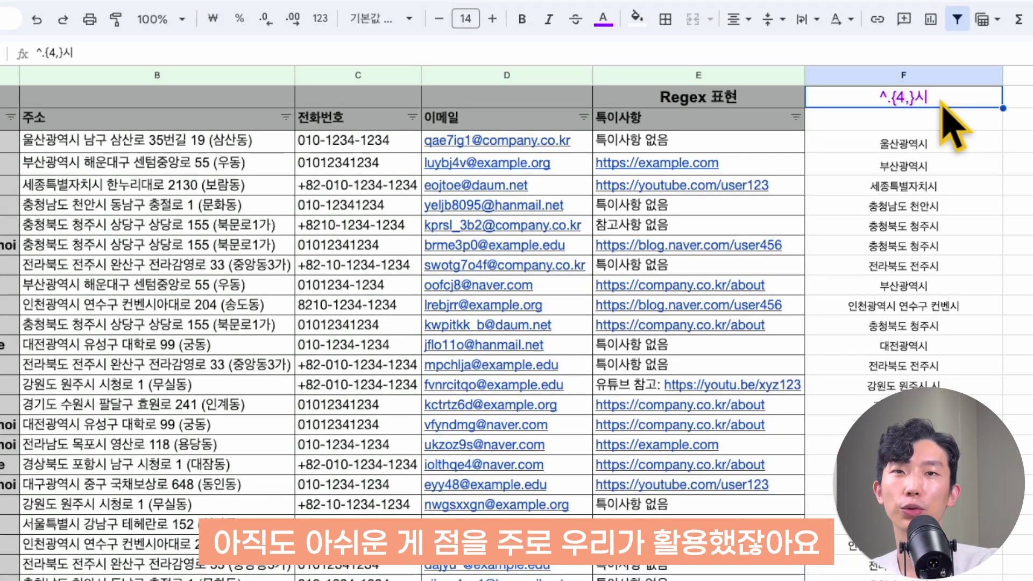
key(Left)
key(Right)
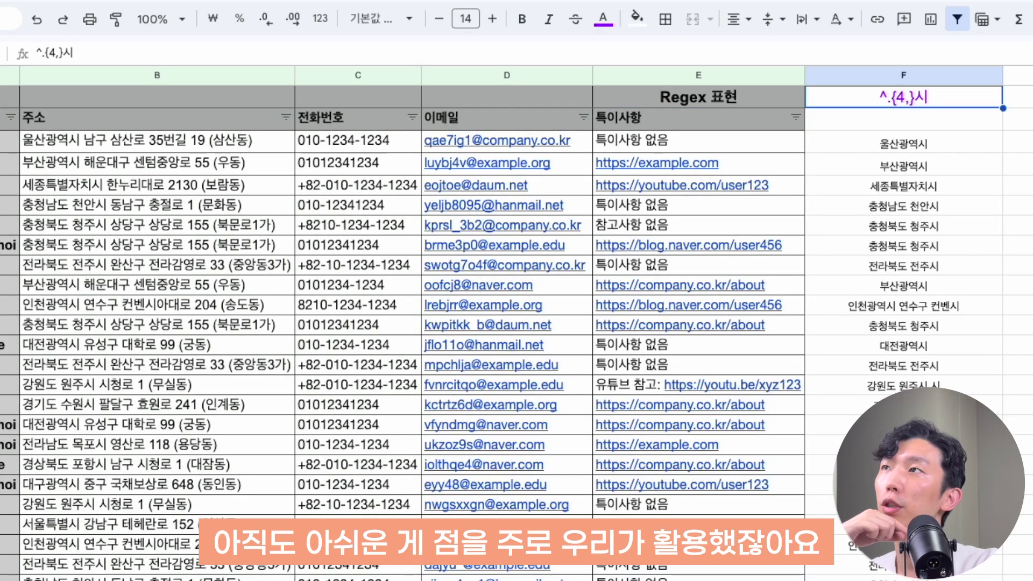
key(Return)
key(Left)
key(Left)
key(Left)
key(Left)
key(Left)
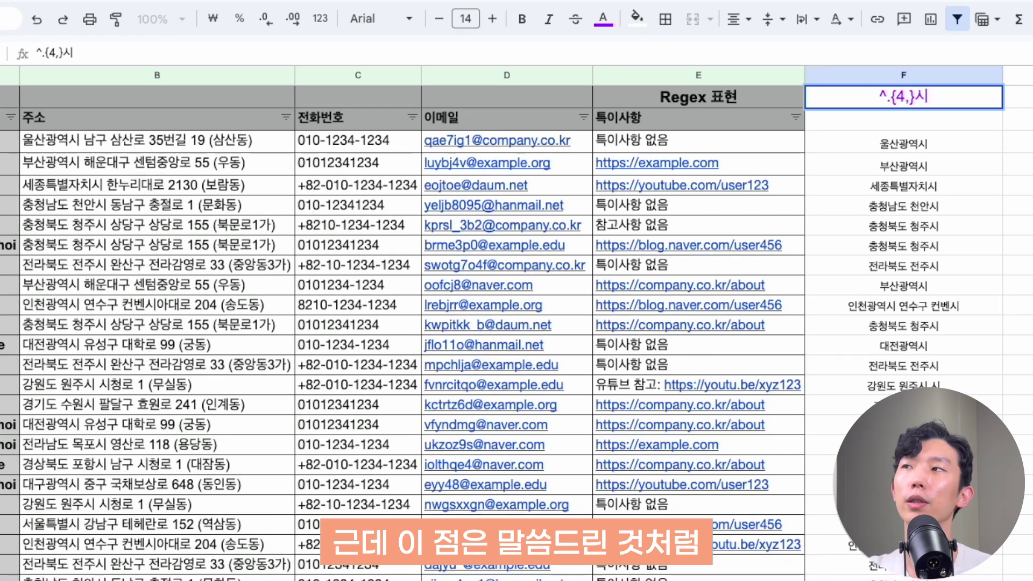
click(899, 368)
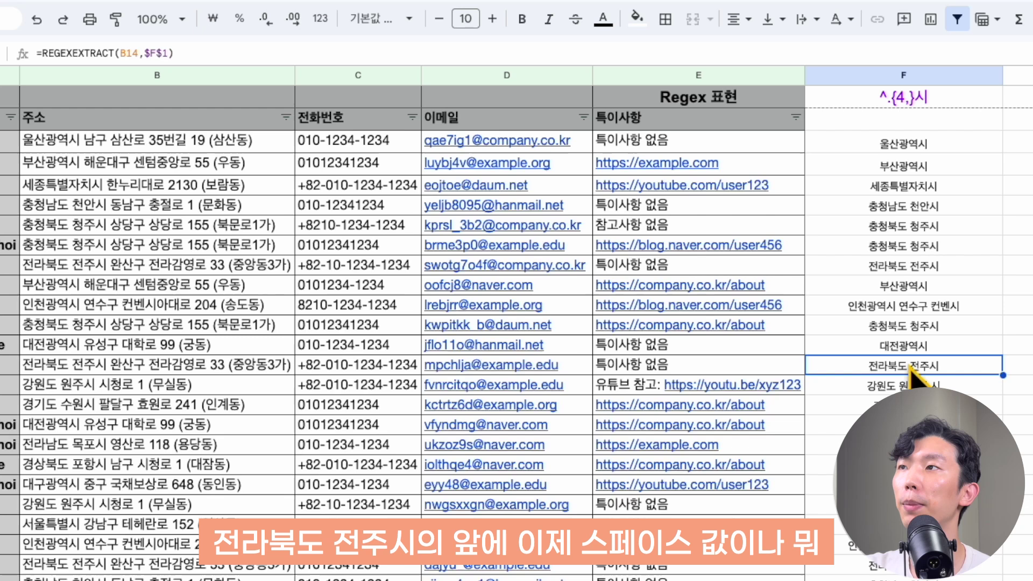
click(913, 327)
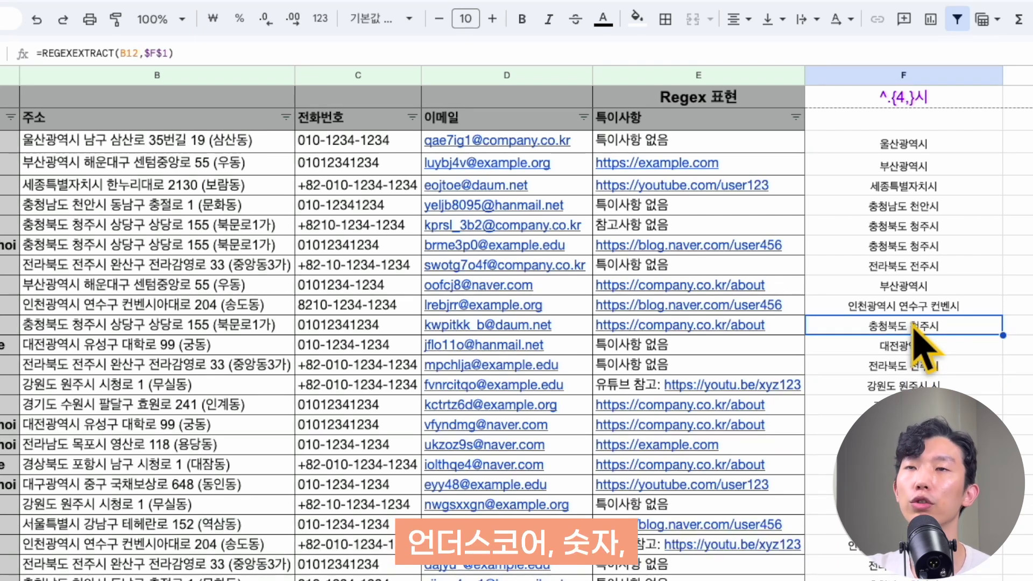
click(933, 270)
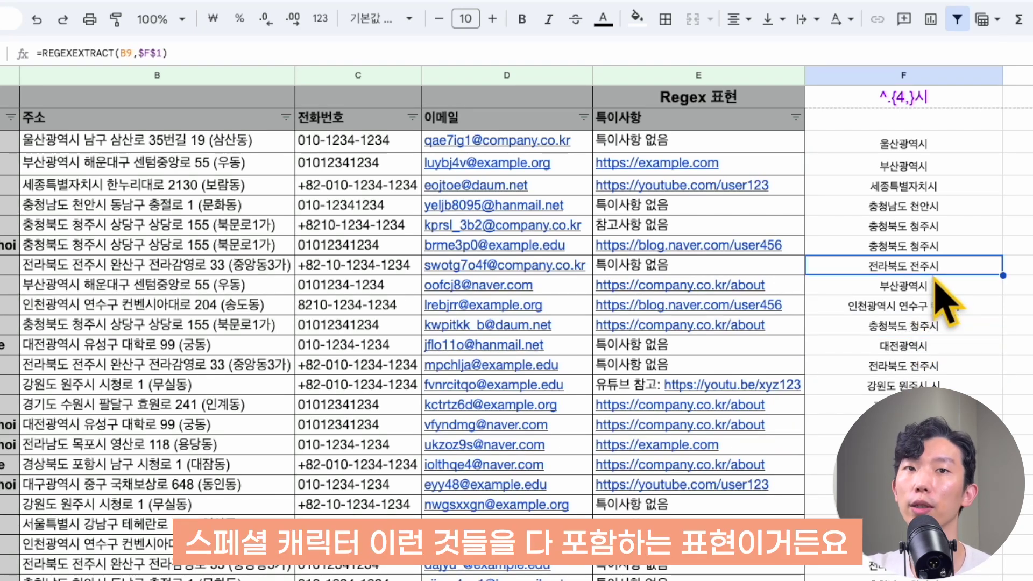
click(929, 103)
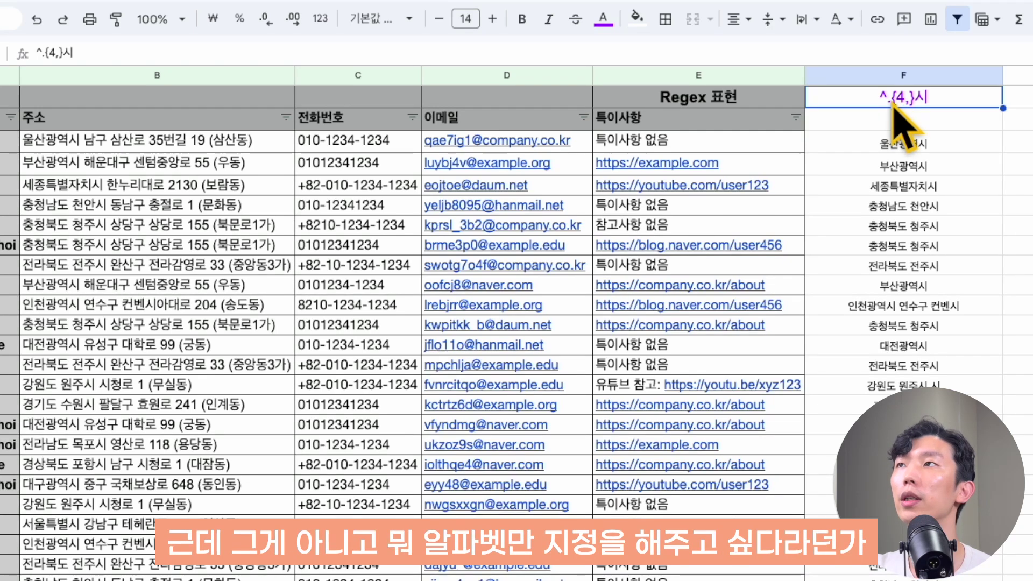
double_click(932, 105)
click(934, 122)
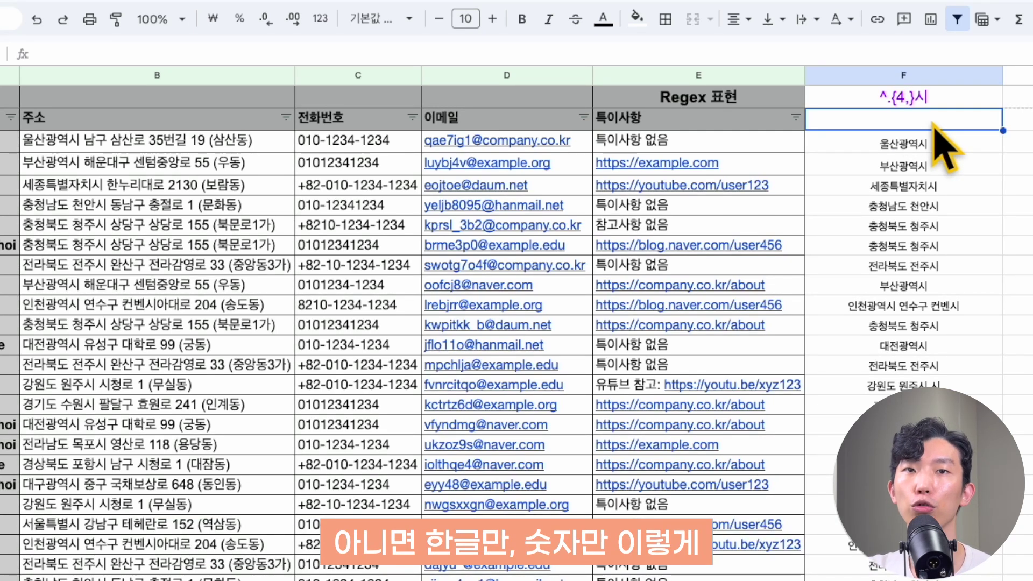
key(Up)
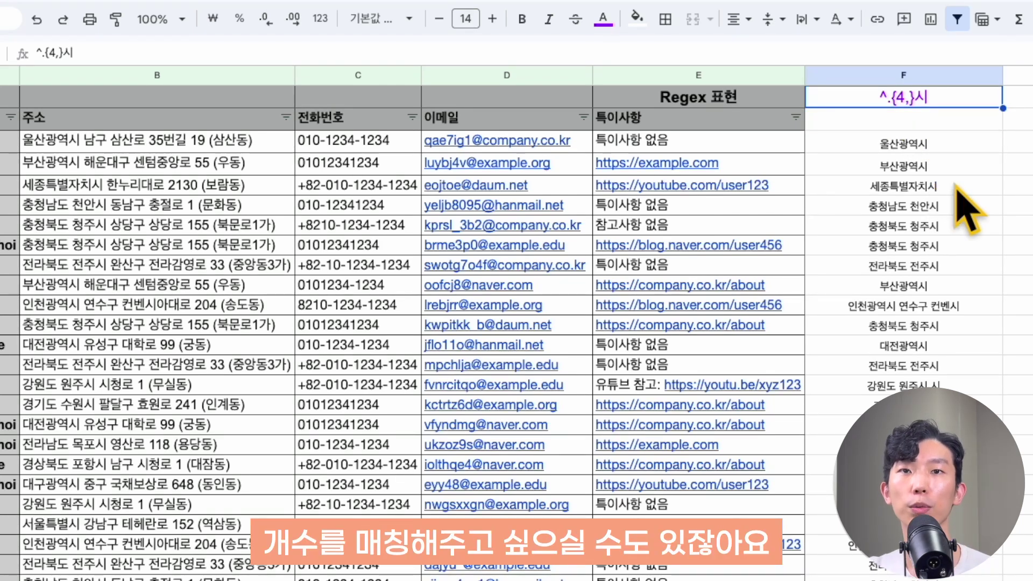
Replace the whole F1 pattern with the word-character class "\w".
double_click(893, 102)
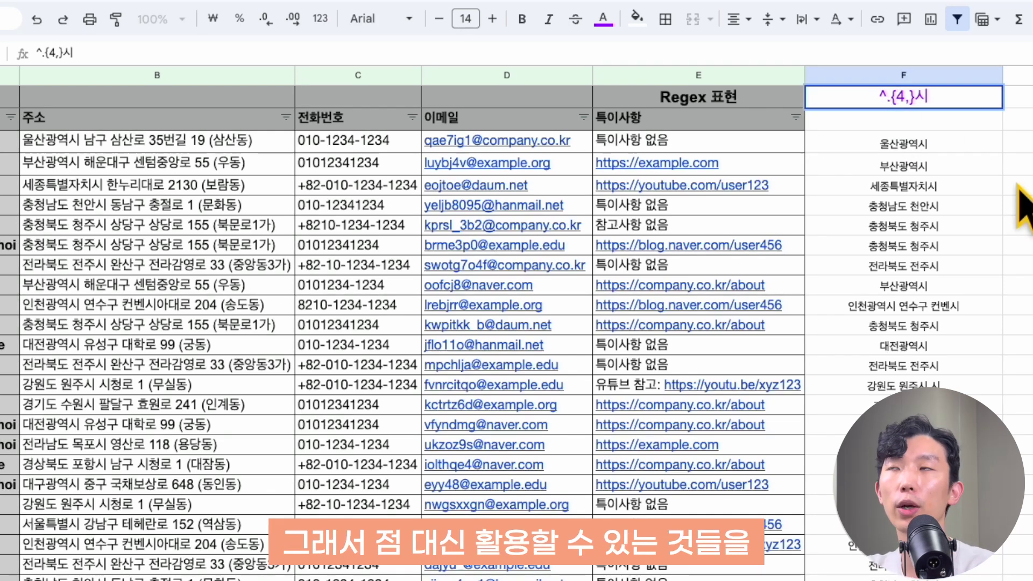
key(ctrl+a)
key(BackSpace)
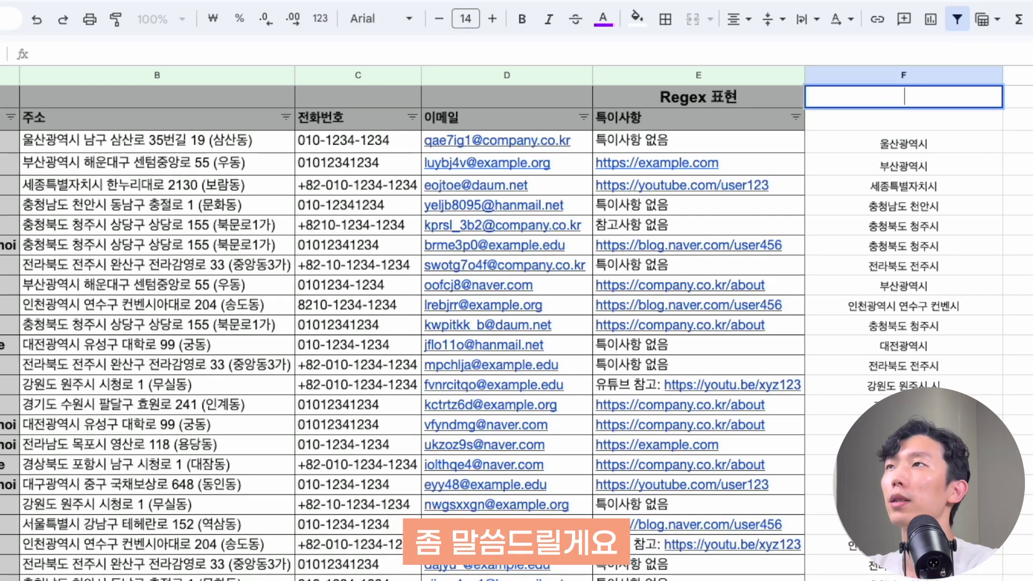
text(\w)
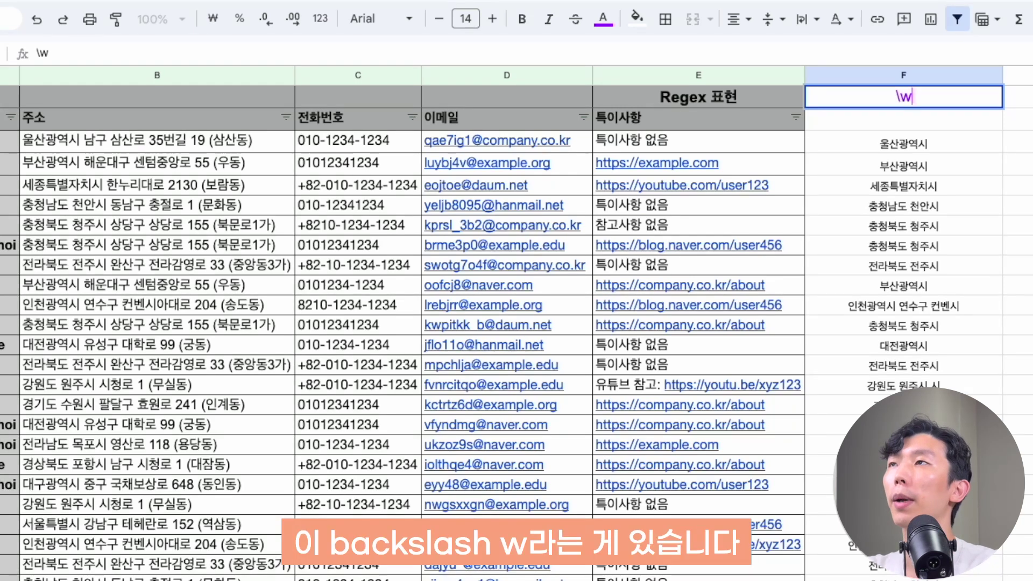
key(Return)
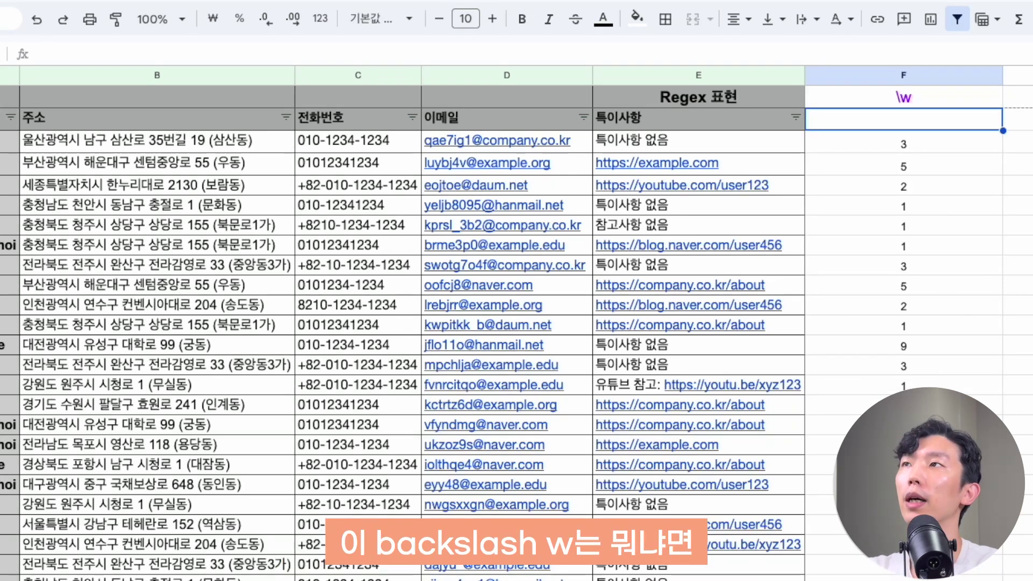
Compare the "\w" extraction in F3 with its source address in B3.
key(Up)
key(ctrl+c)
click(939, 144)
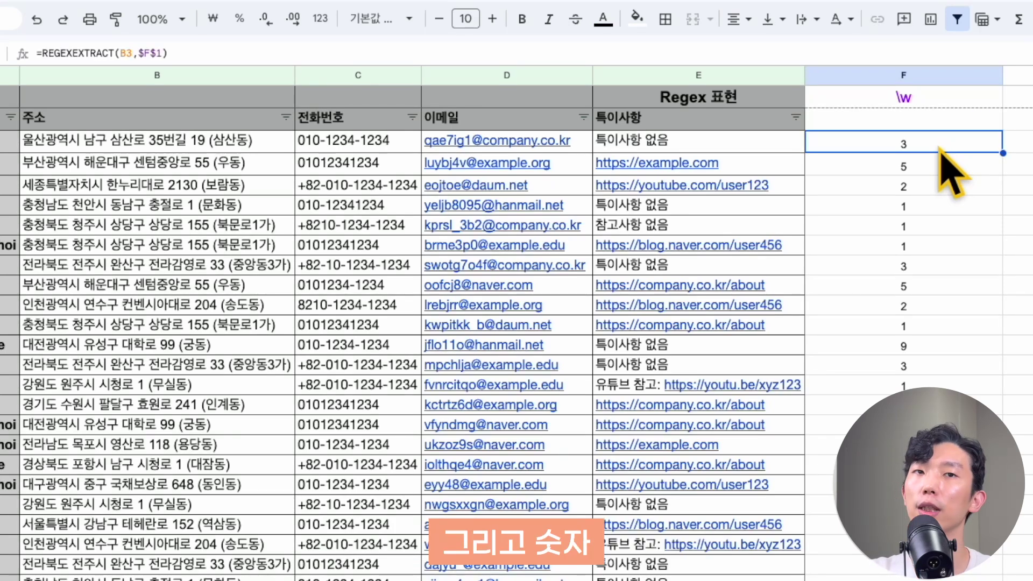
click(943, 102)
click(940, 144)
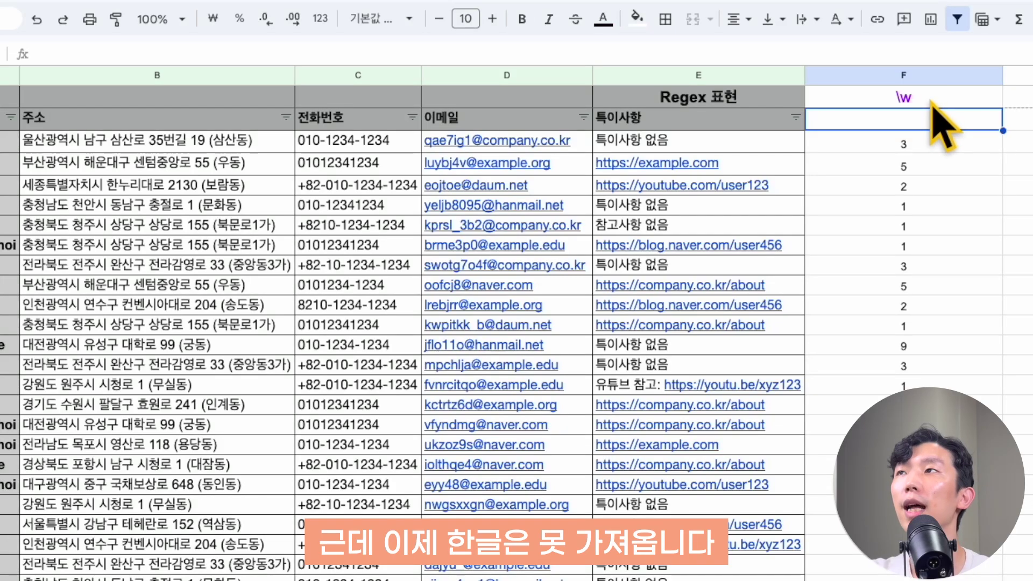
click(933, 97)
key(ctrl+c)
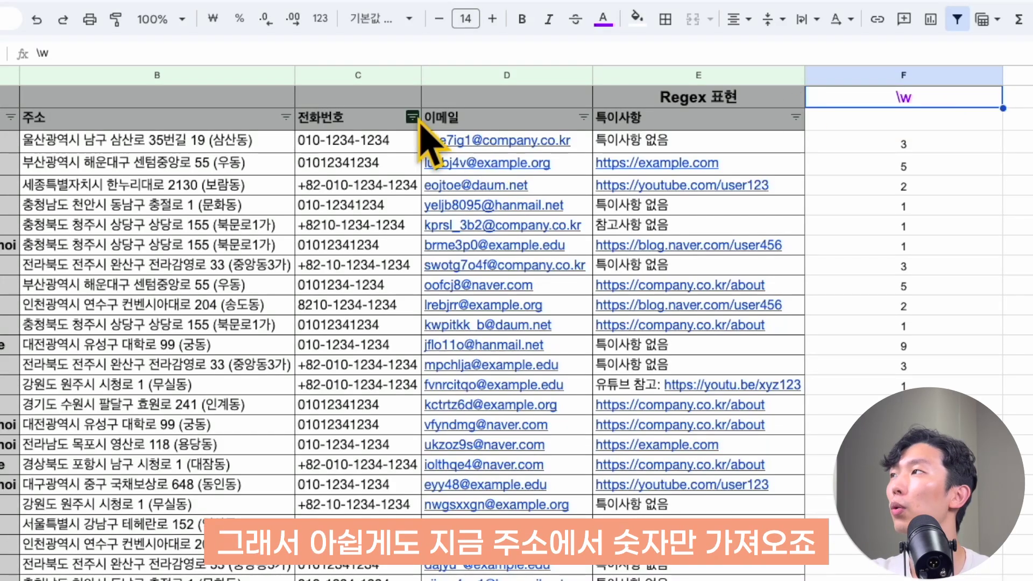
click(245, 141)
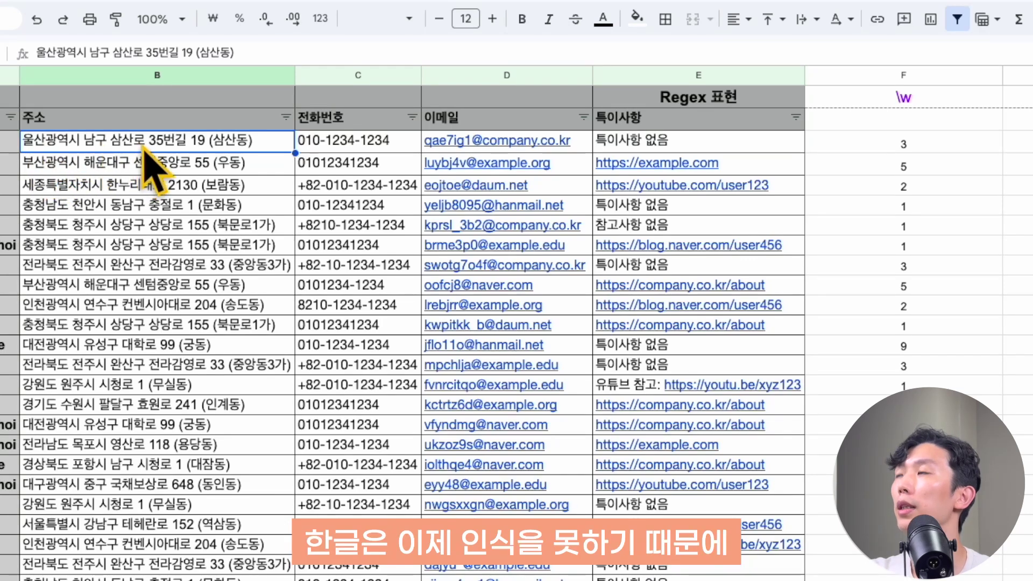
Change the character class in F1 from word characters to digits, giving "\d".
click(947, 99)
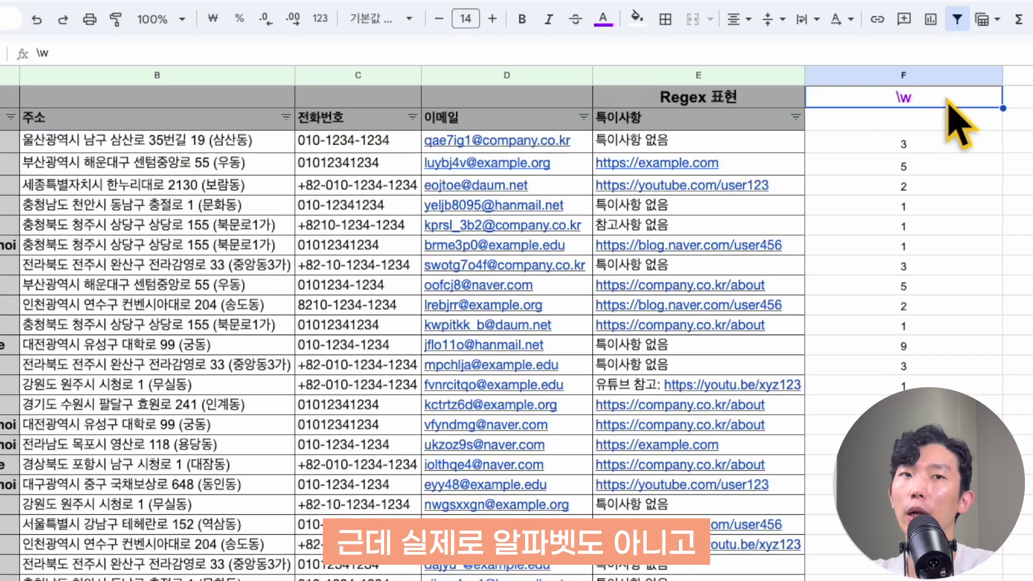
double_click(948, 99)
key(BackSpace)
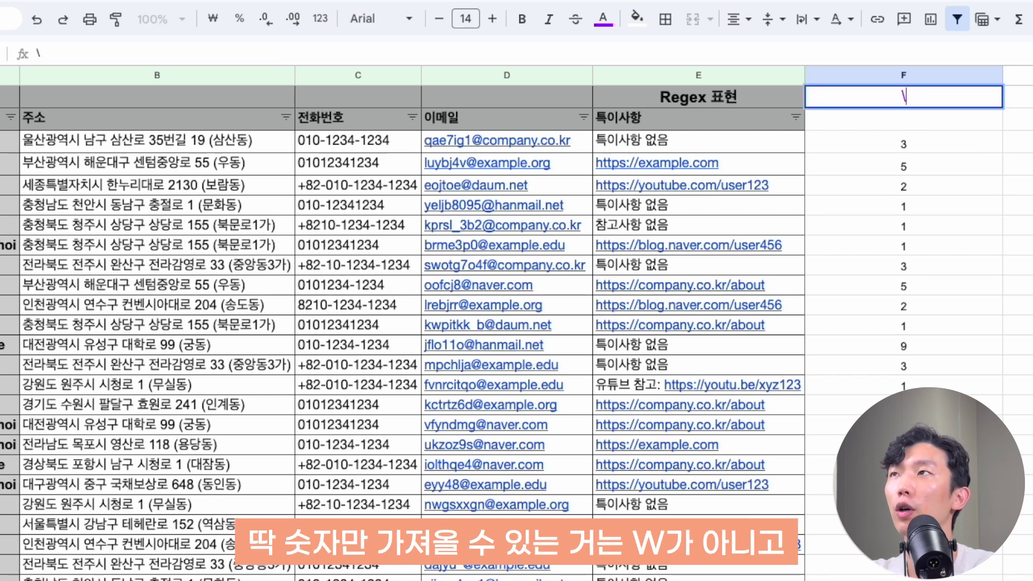
text(d)
key(Return)
Append the + quantifier to the digit class in F1 so that the pattern reads "\d+".
click(945, 103)
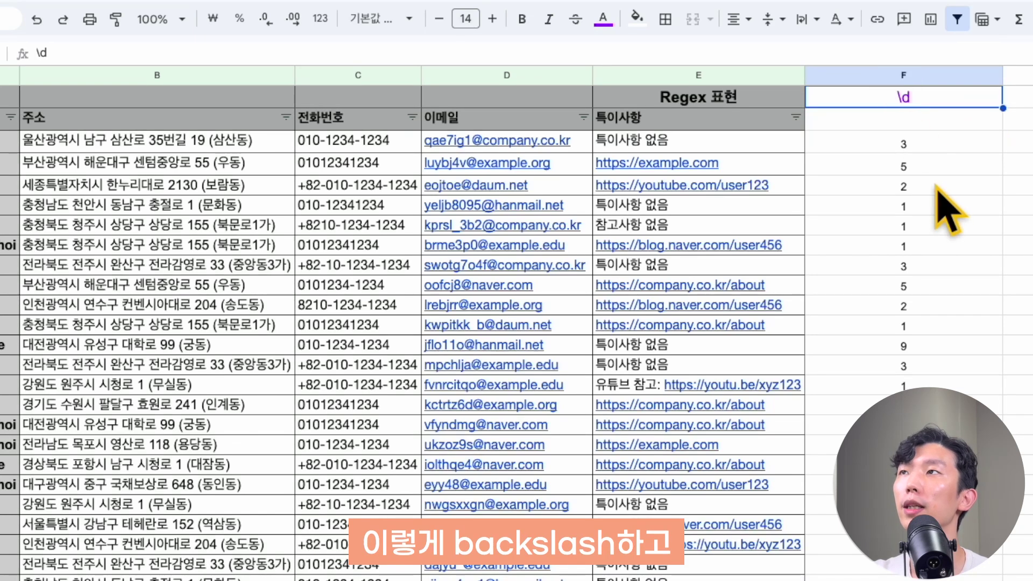
double_click(963, 99)
text(+)
key(Return)
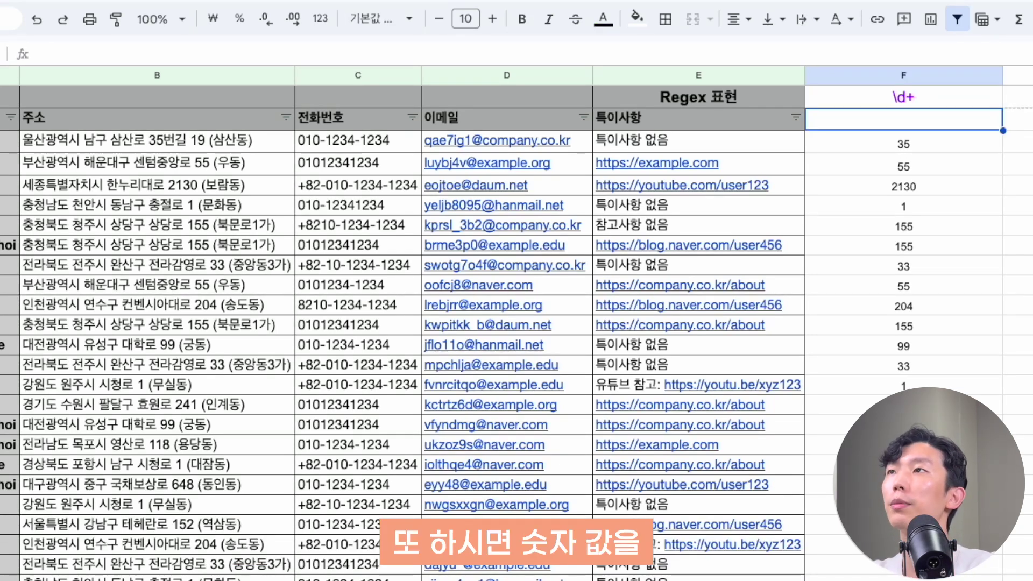
click(904, 98)
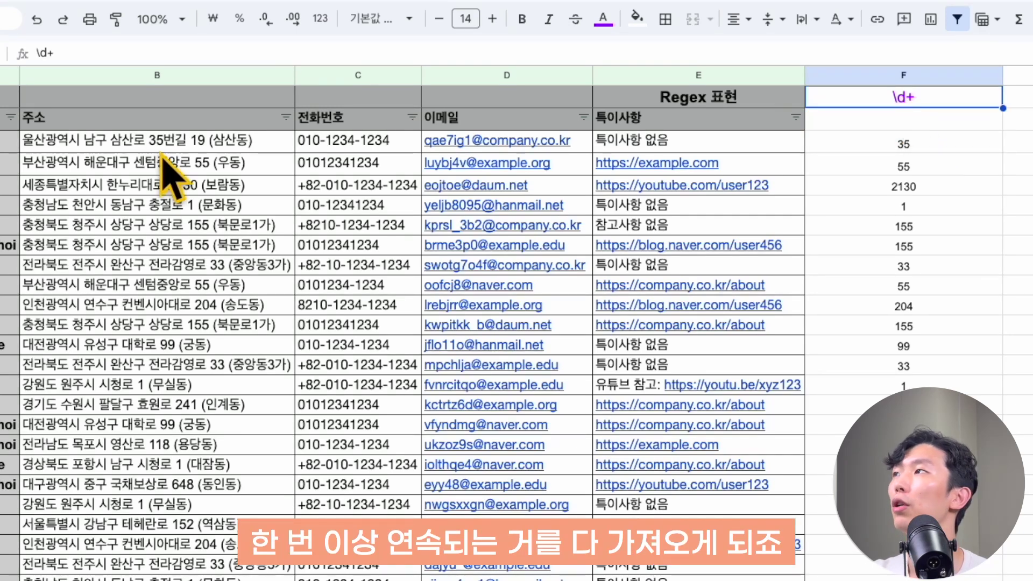
double_click(957, 96)
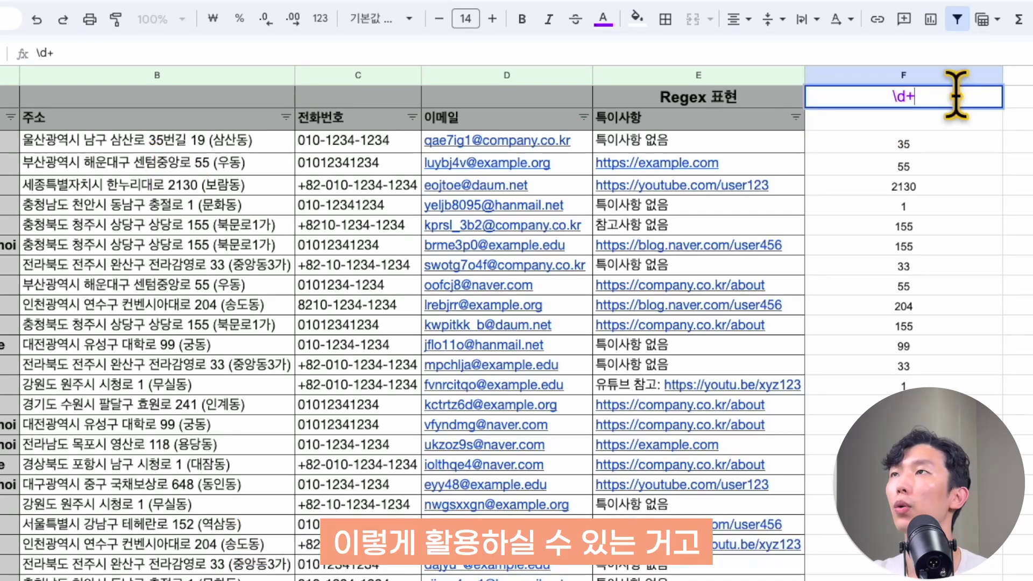
key(Escape)
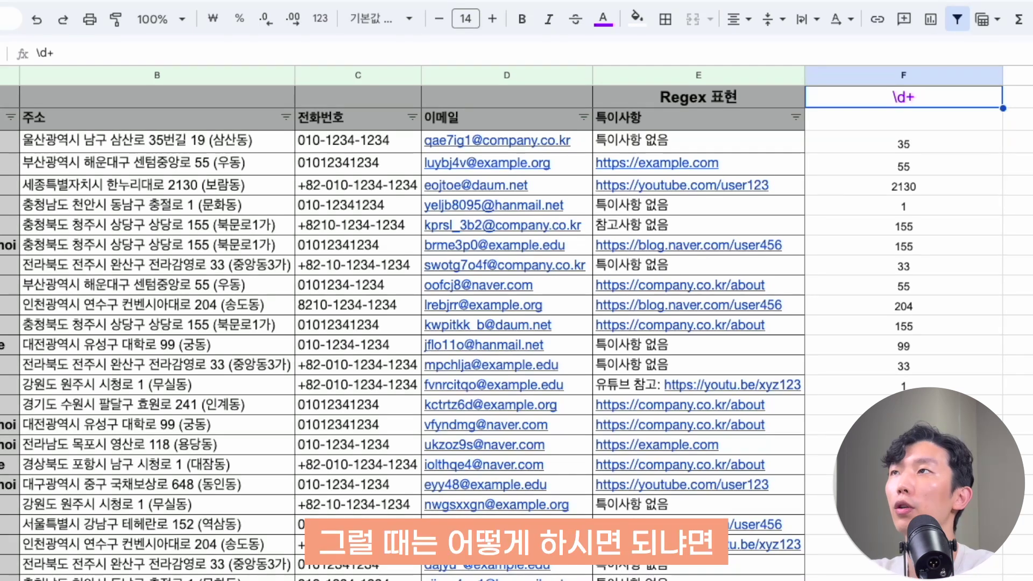
Replace the F1 pattern with the bracketed digit range "[0-9]".
key(Delete)
text([])
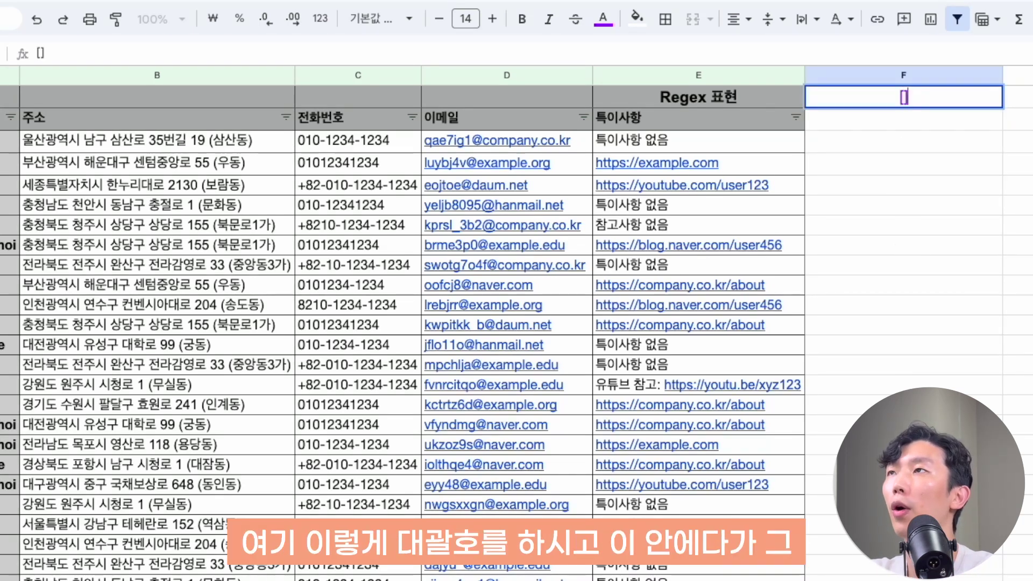
click(699, 97)
click(904, 97)
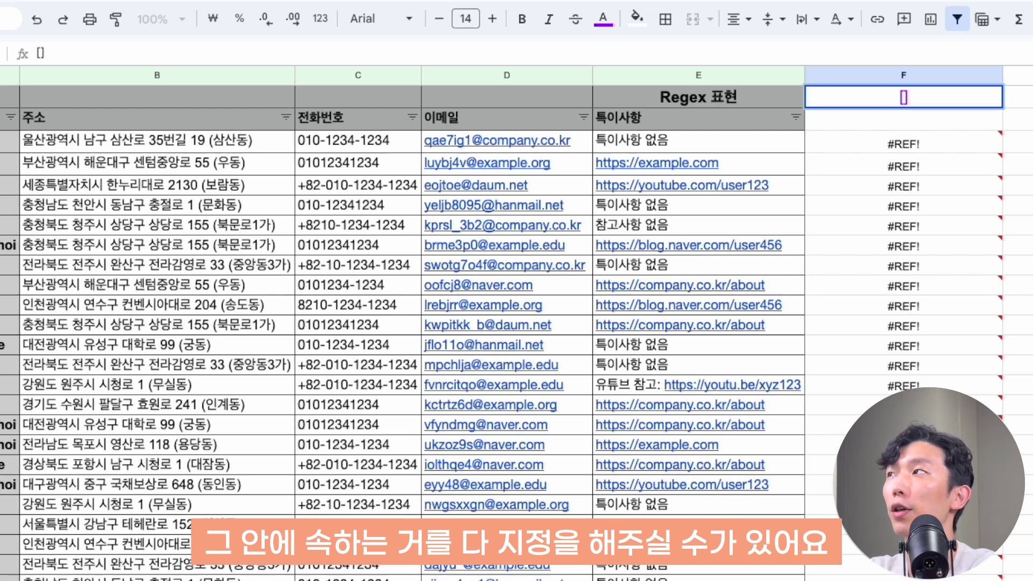
text(0-9)
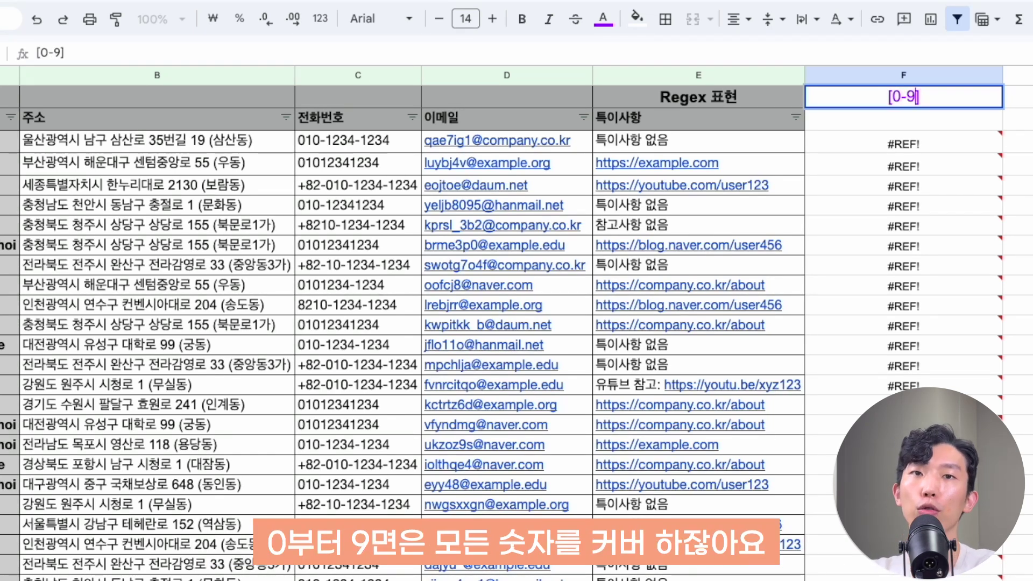
key(Return)
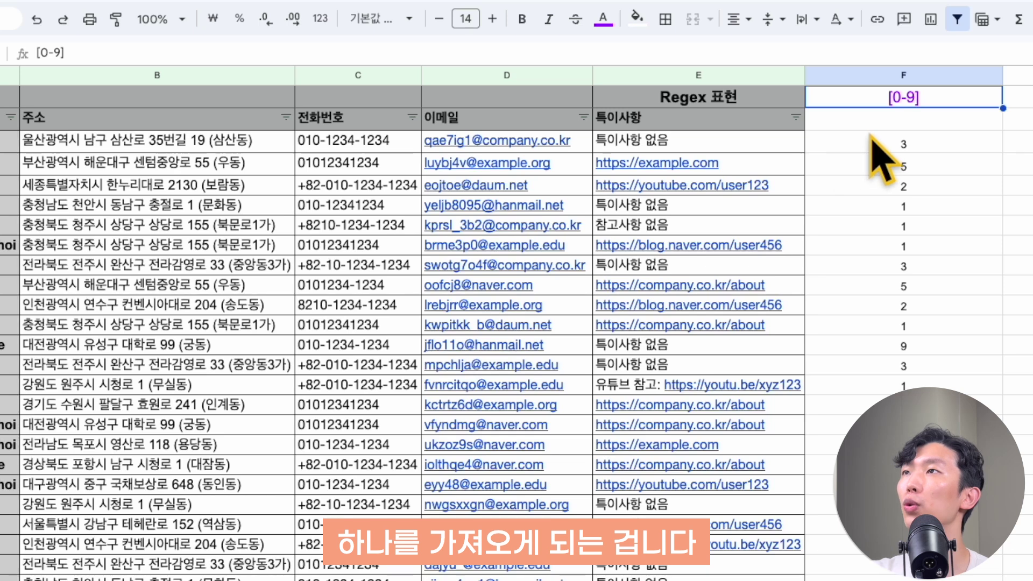
Replace the digit range inside the brackets in F1 with the Hangul range, giving "[가-힣]".
key(Return)
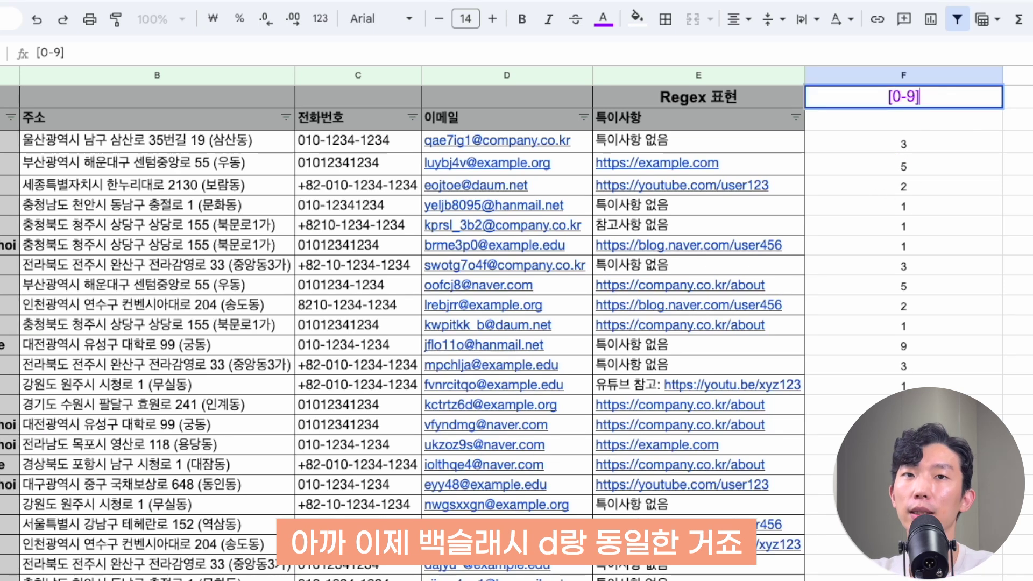
key(Left)
key(BackSpace)
key(BackSpace)
key(BackSpace)
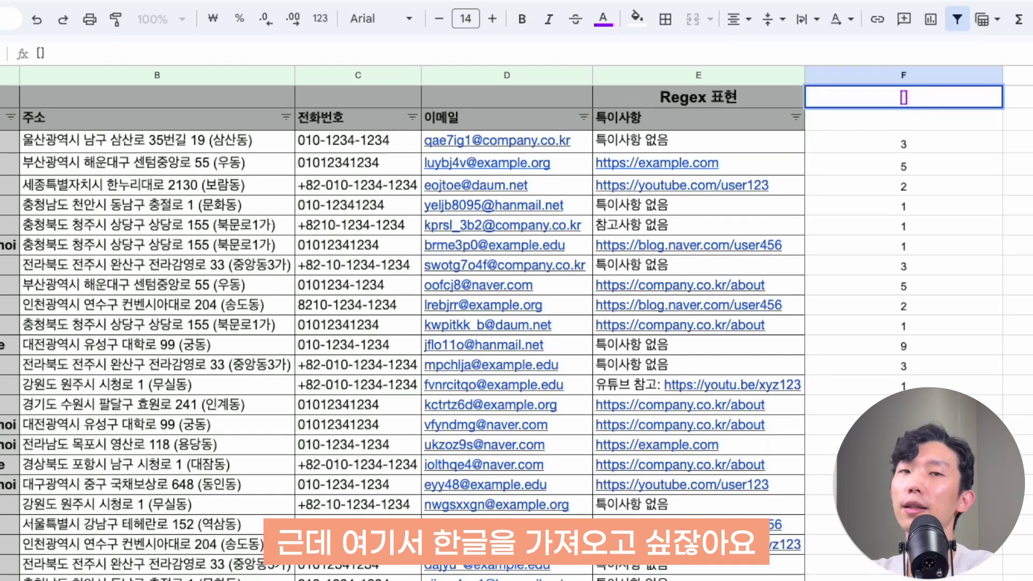
key(ctrl+space)
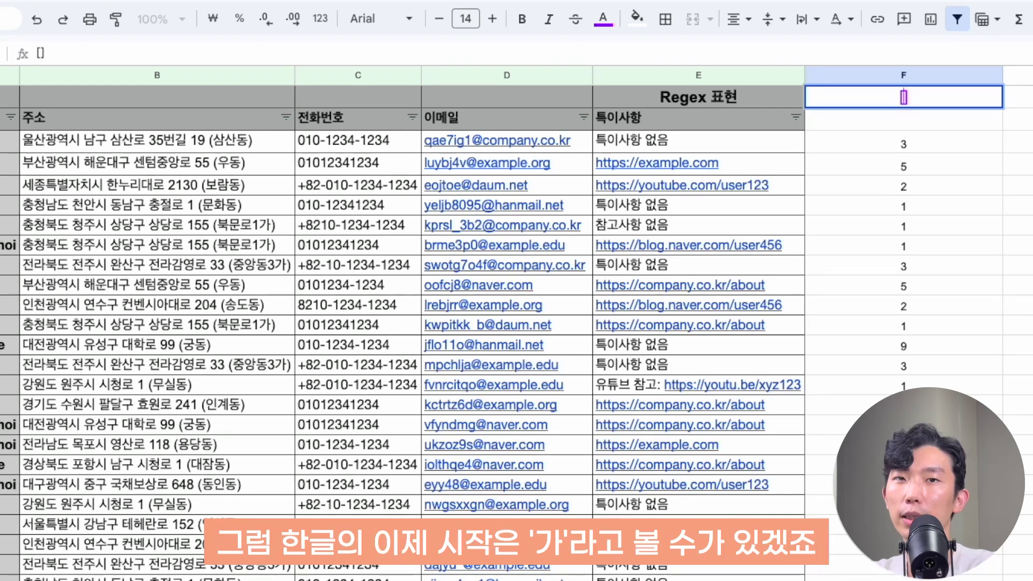
text(가)
text(-히)
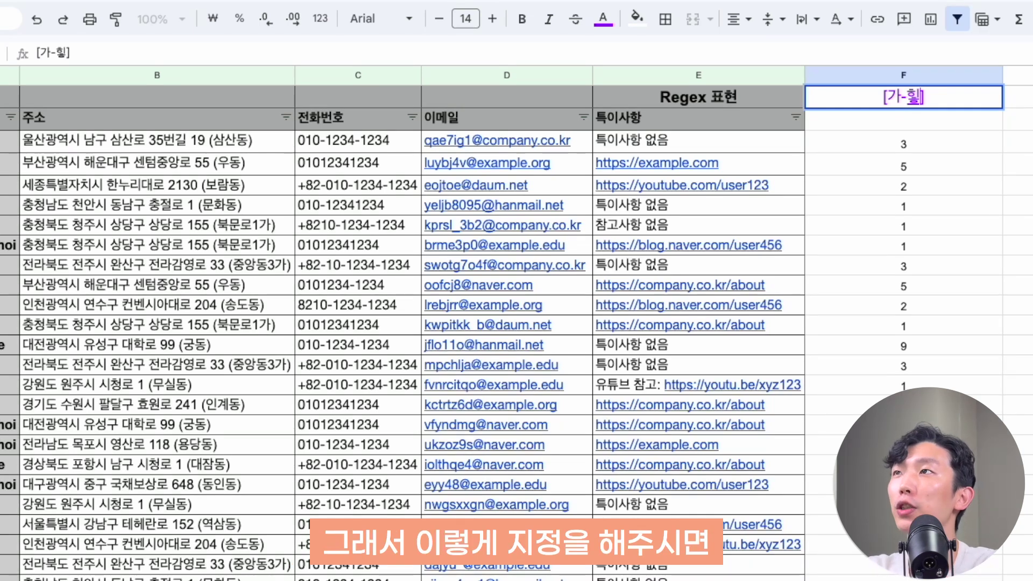
key(Return)
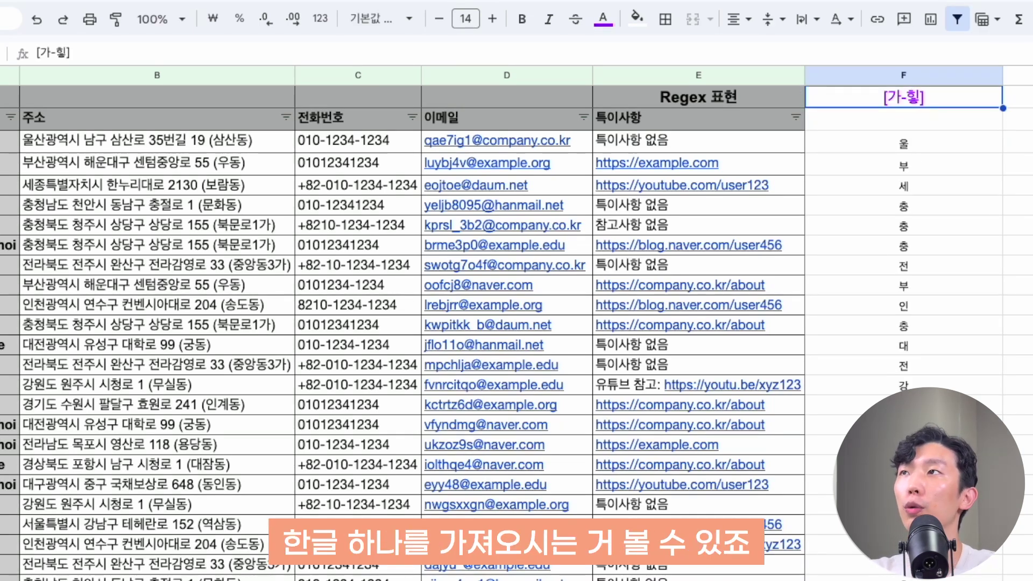
Append the + quantifier to the Hangul set in F1 so that the pattern reads "[가-힣]+".
key(Return)
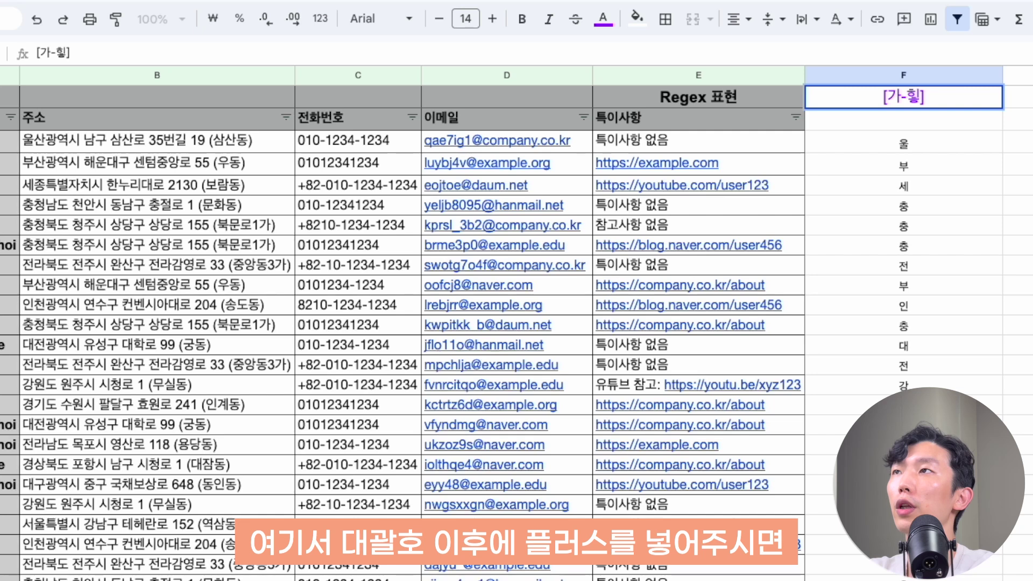
text(+)
key(Return)
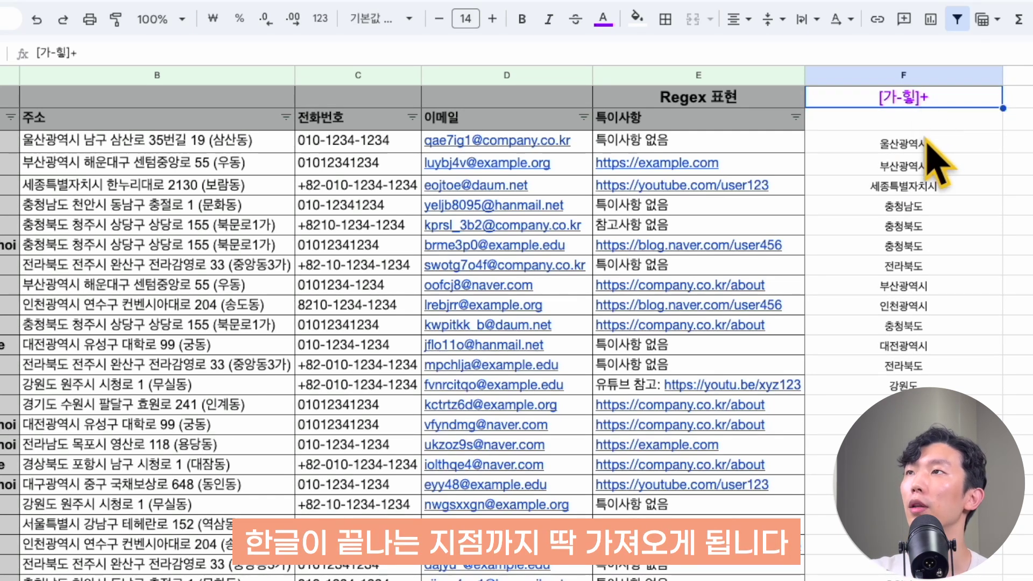
Compare the Hangul extraction in F3 with its source address in B3 and the pattern in F1.
click(922, 144)
click(89, 145)
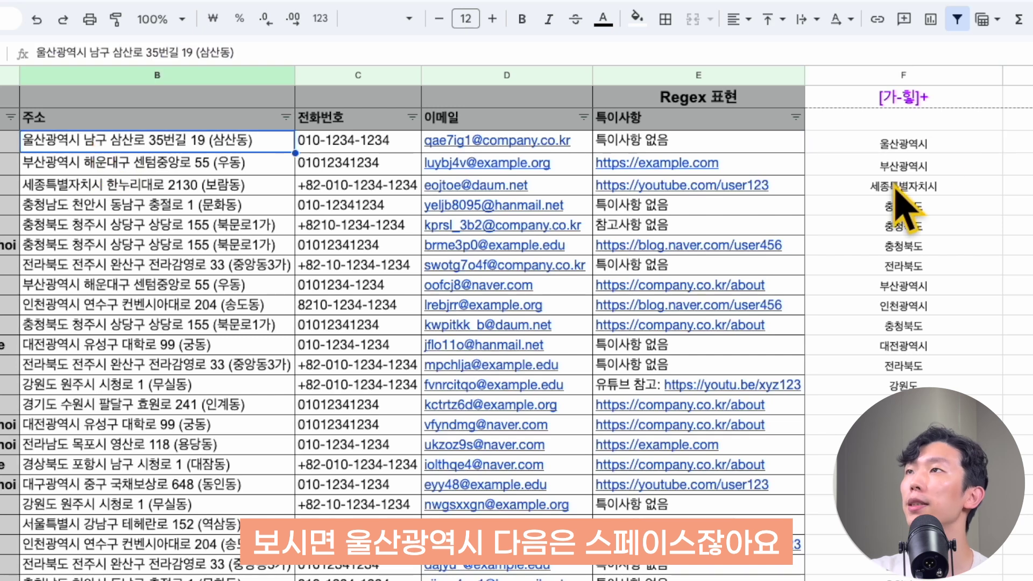
click(936, 104)
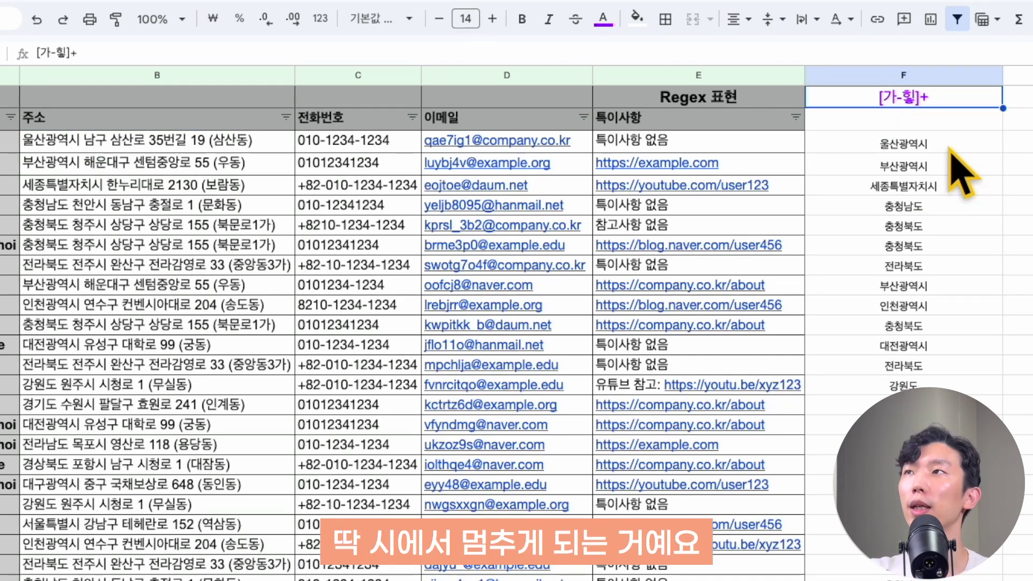
click(950, 149)
click(950, 102)
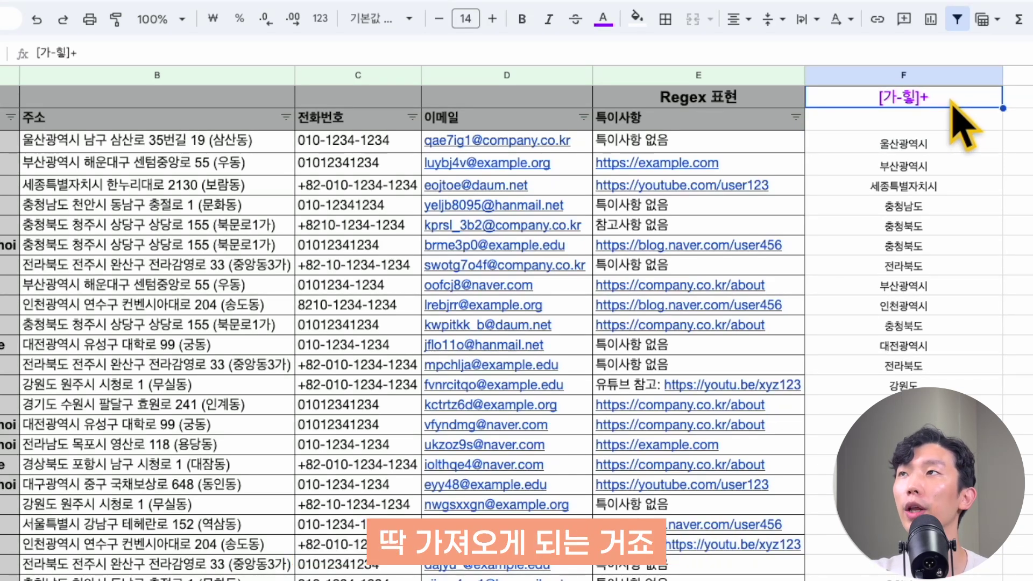
Replace the F1 pattern with the any-character pattern ".+" to contrast its extraction with the Hangul set.
double_click(915, 97)
key(ctrl+a)
text(.+)
key(Return)
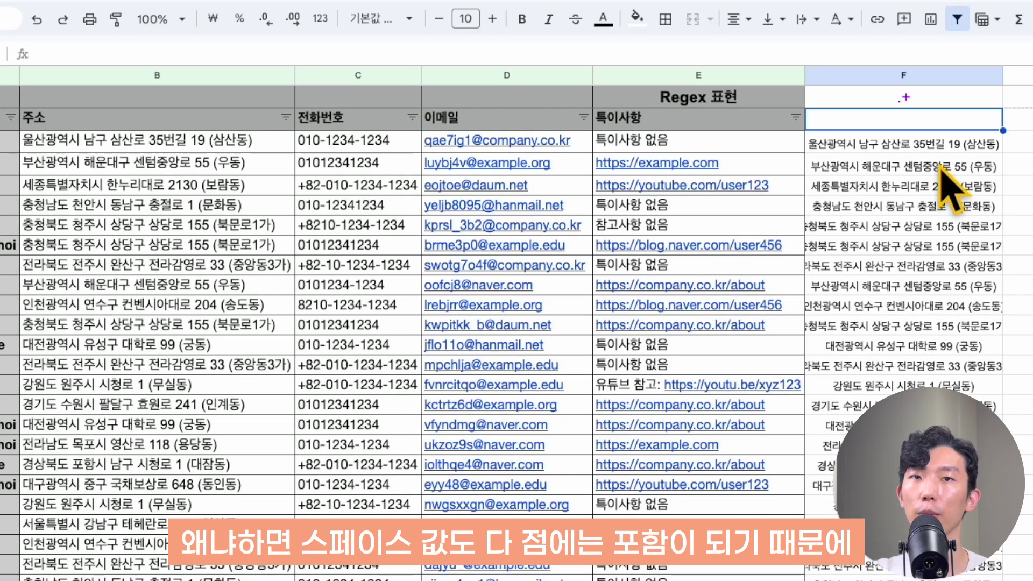
Replace the any-character pattern in F1 with the Hangul set "[가-힣]+".
double_click(922, 95)
key(ctrl+a)
text([+])
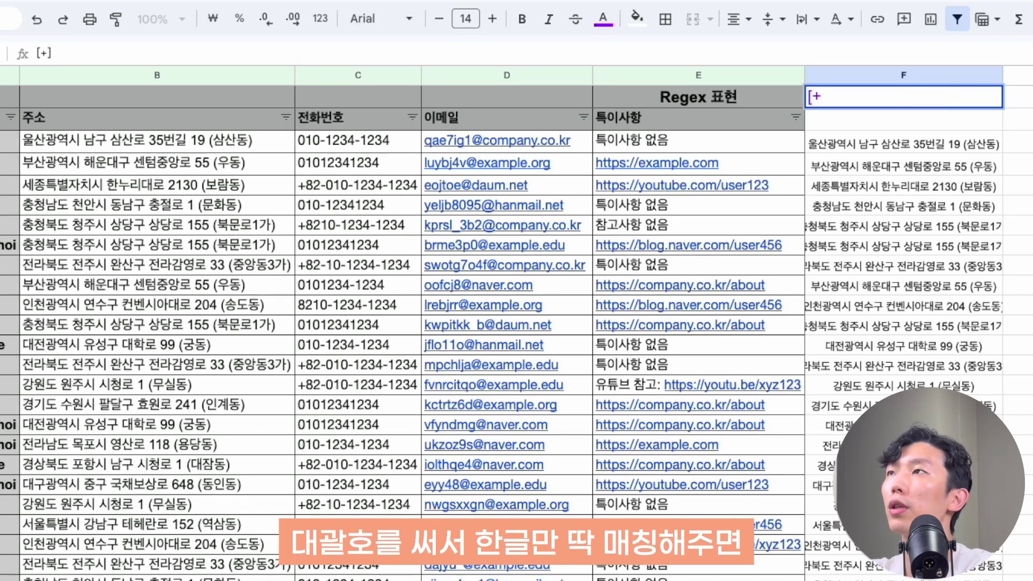
text(가-힣)
key(Return)
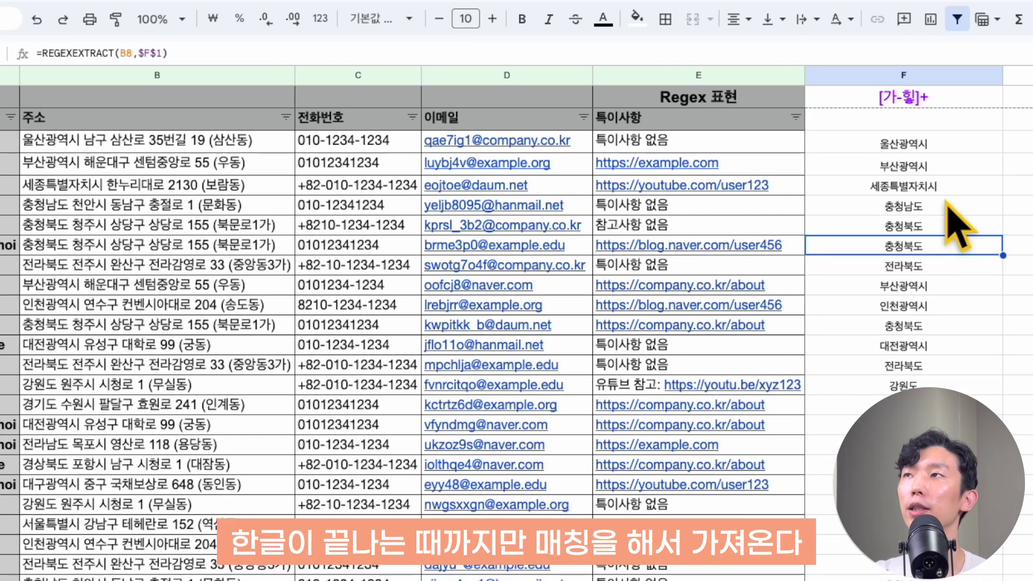
Add letter and digit ranges to the bracket set in F1 so that the pattern reads "[가-힣a-zA-Z0-9]+".
click(940, 102)
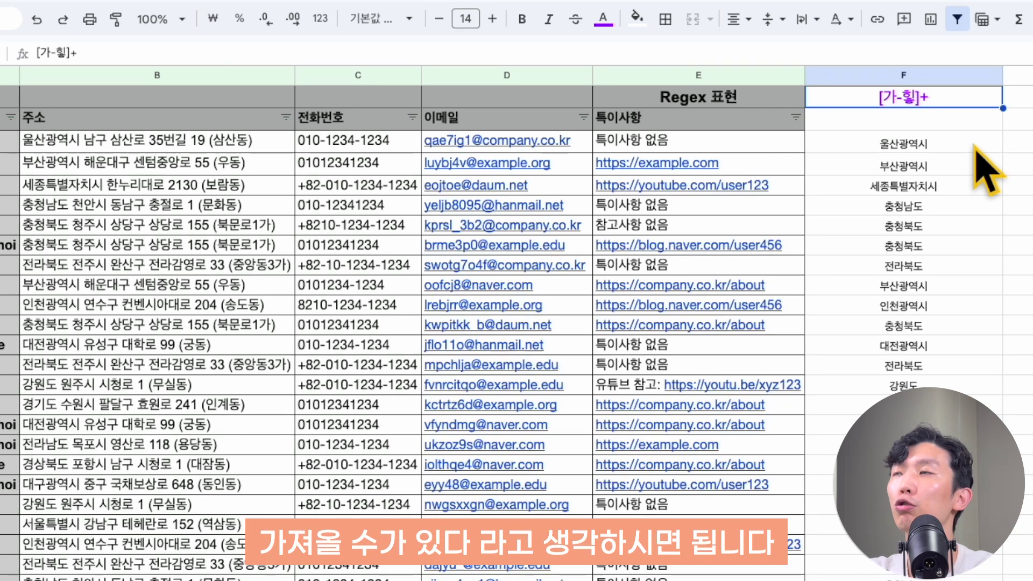
key(Return)
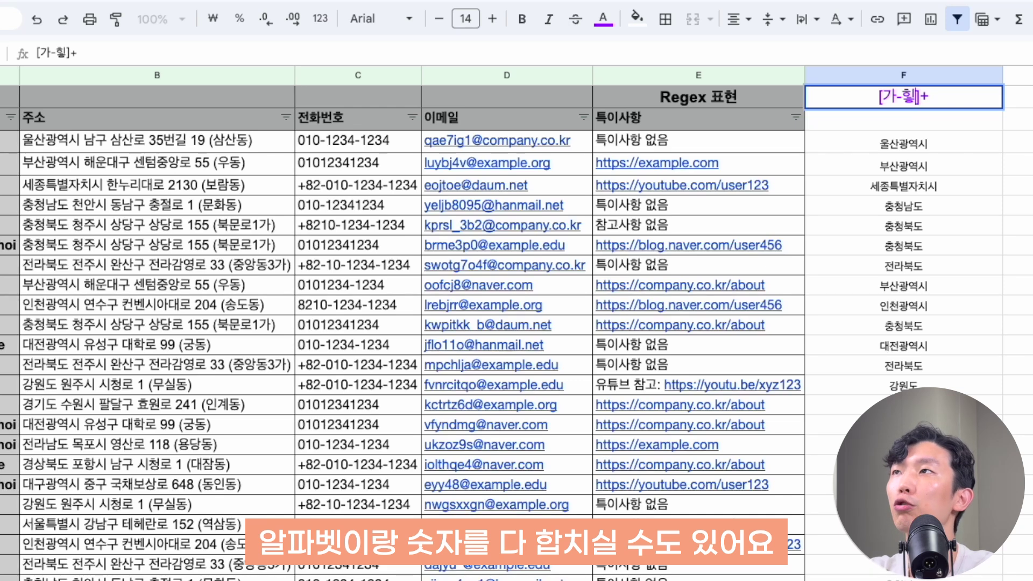
text(a-zA-Z)
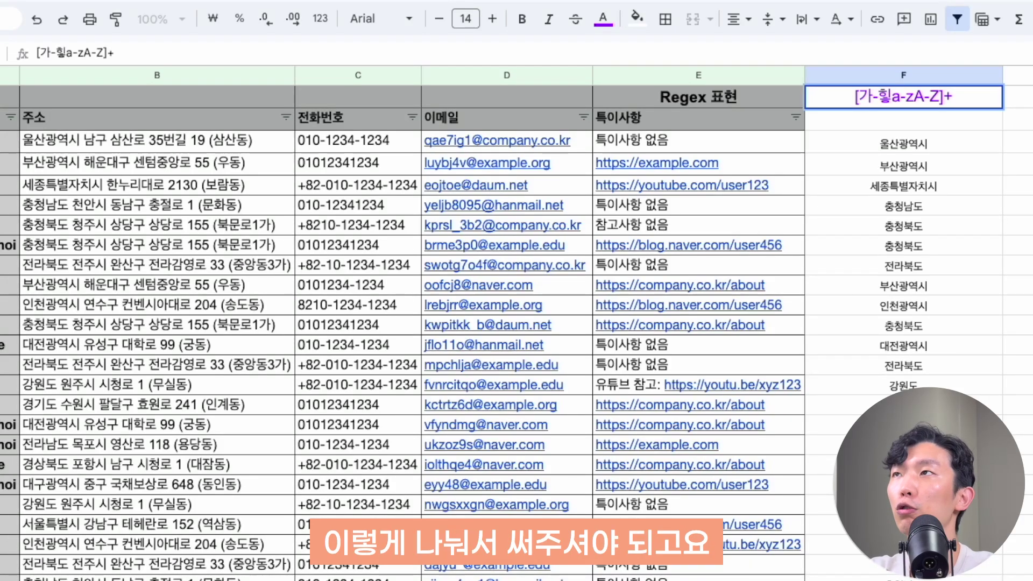
text(0-9)
key(Return)
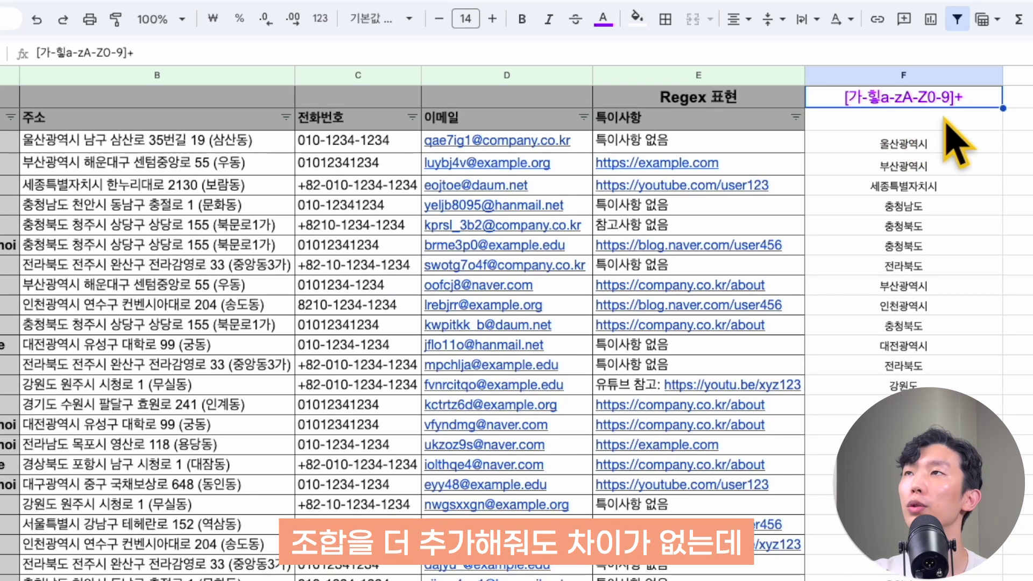
Extend the F1 pattern with a dot and a second Hangul set, giving "[가-힣a-zA-Z0-9]+.[가-힣]".
double_click(963, 98)
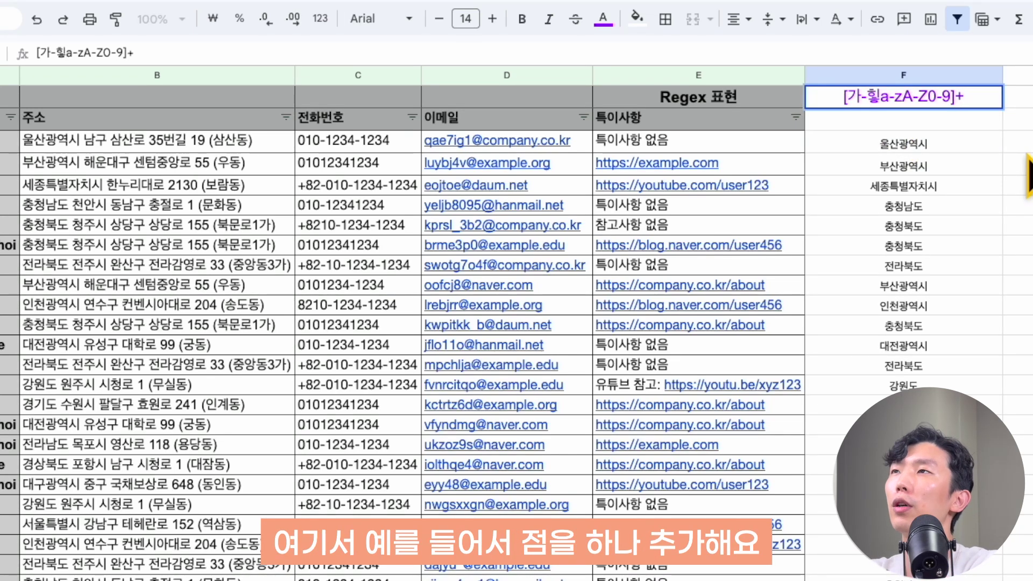
text(.[)
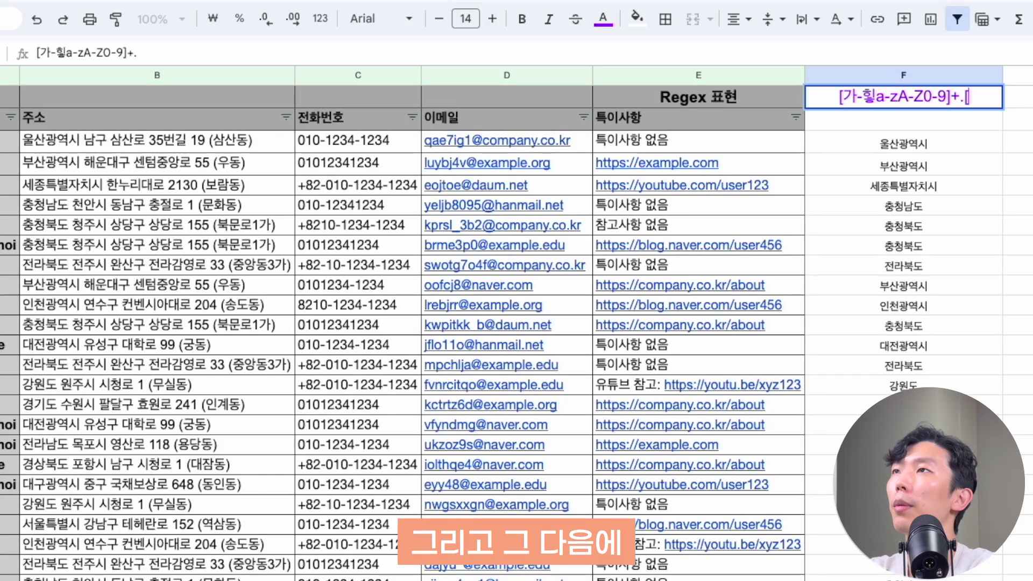
text(가-힣])
key(Return)
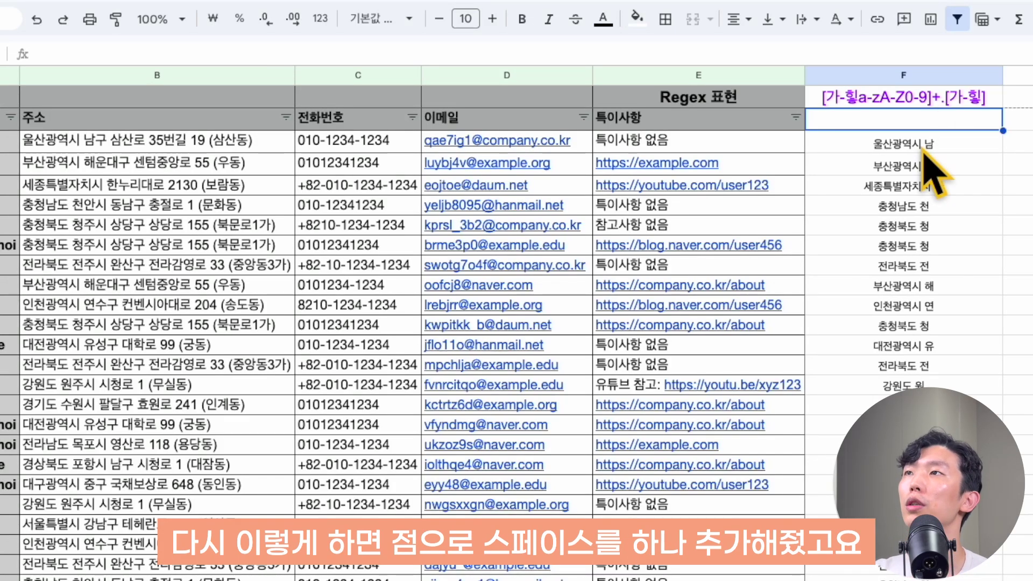
Append the + quantifier to the second Hangul set in F1, giving "[가-힣a-zA-Z0-9]+.[가-힣]+".
click(976, 102)
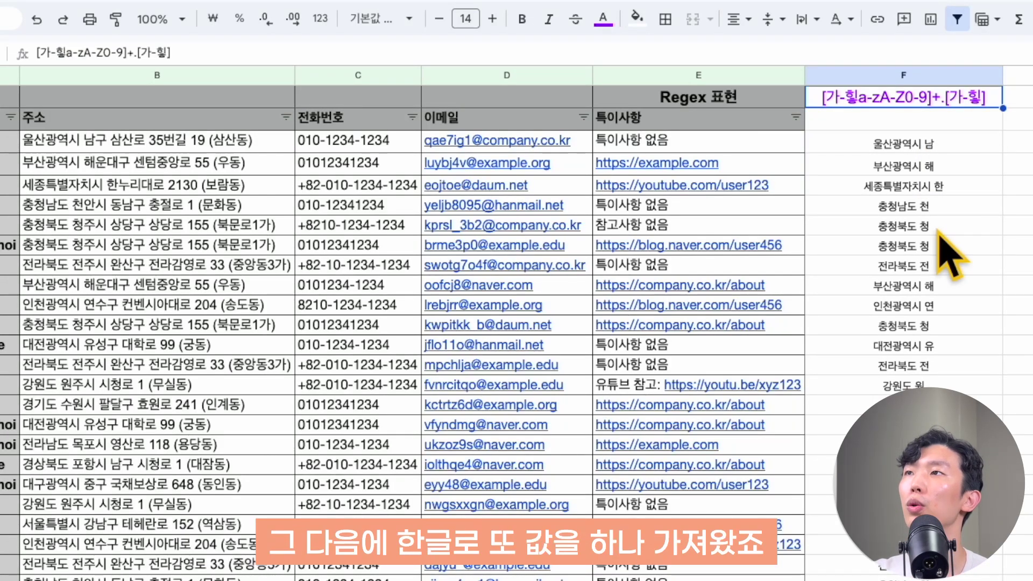
double_click(990, 97)
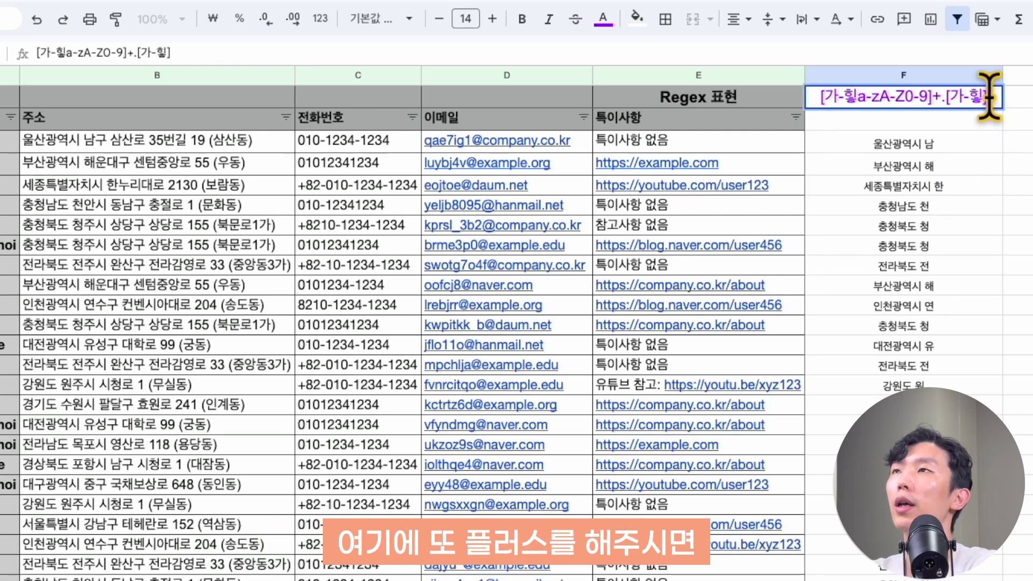
text(+)
key(Return)
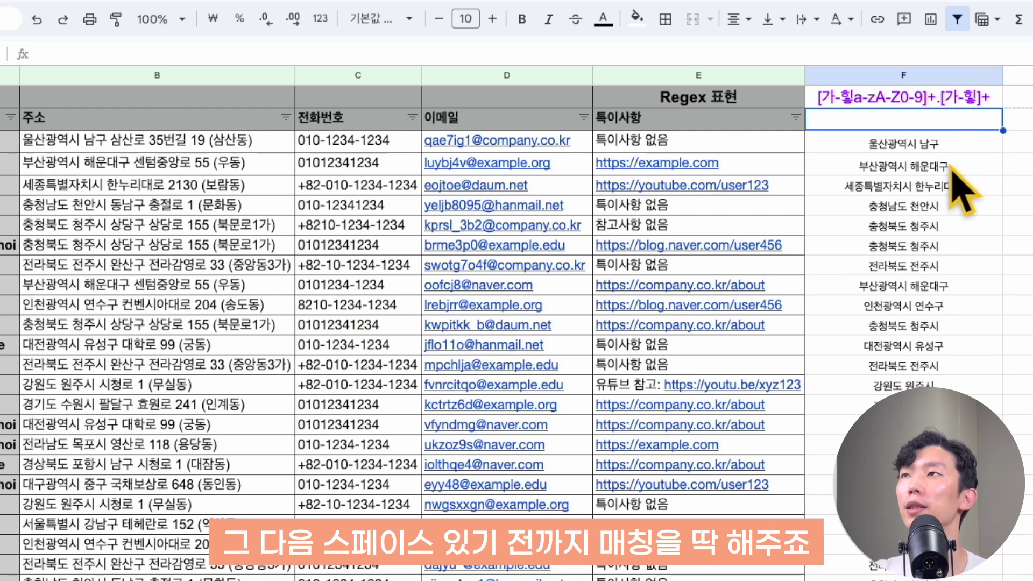
Examine the two-part address extractions down column F against the pattern in F1.
key(Down)
key(shift+Down)
key(shift+Down)
key(shift+Down)
key(shift+Down)
key(shift+Down)
key(shift+Down)
key(shift+Down)
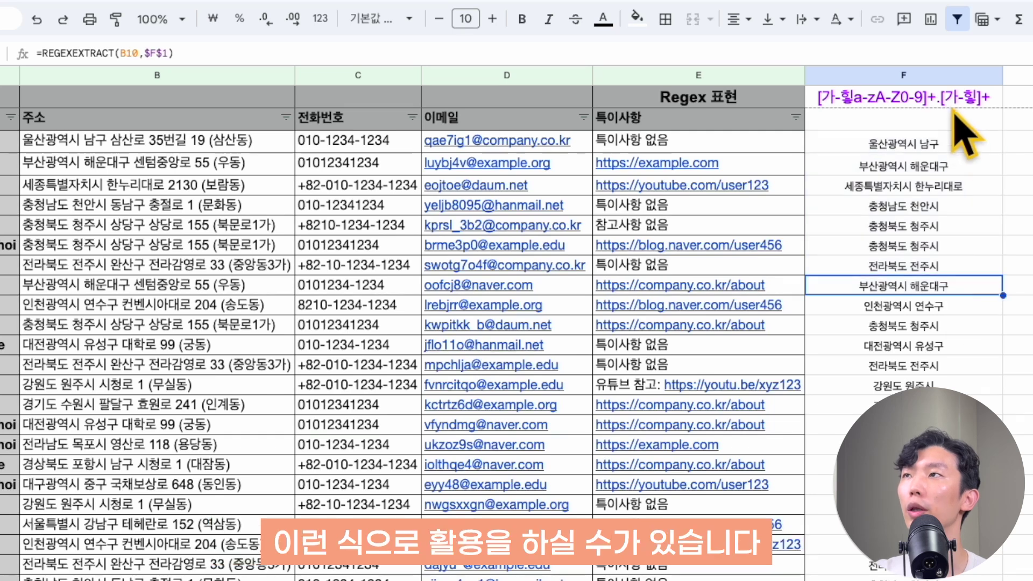
click(949, 102)
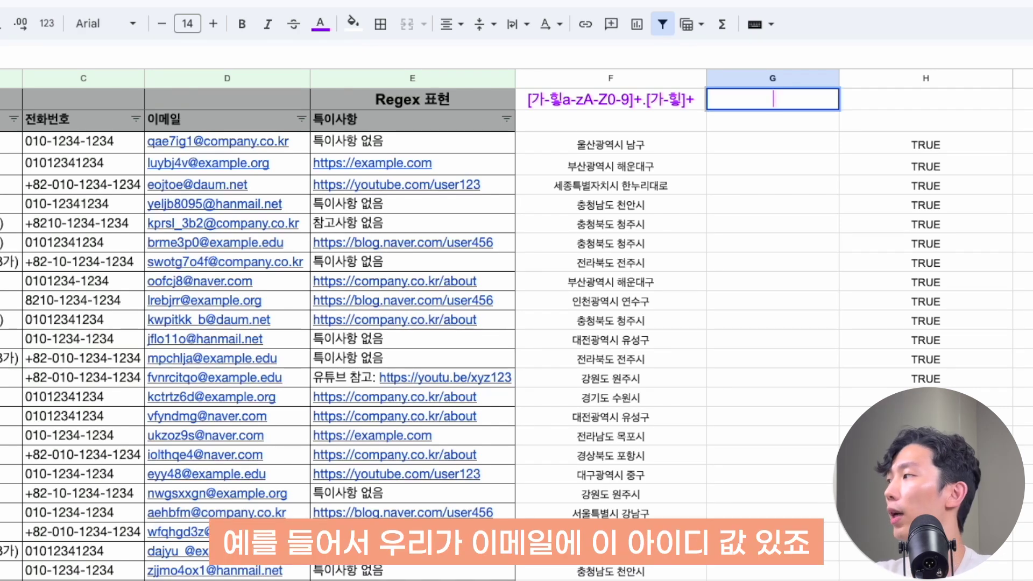
Examine the ID part before the @ sign in the email addresses of column D.
click(786, 122)
click(209, 142)
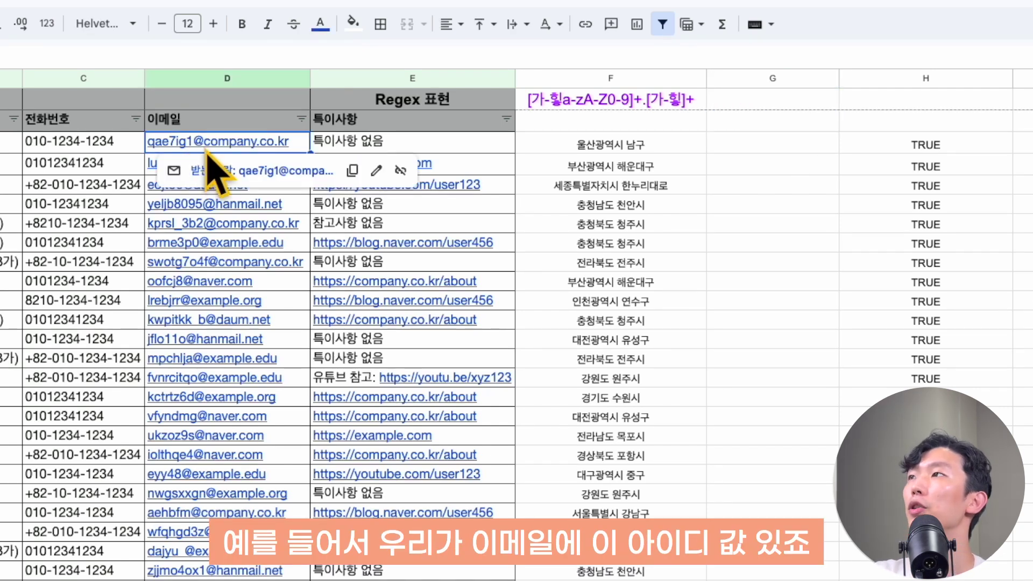
click(248, 281)
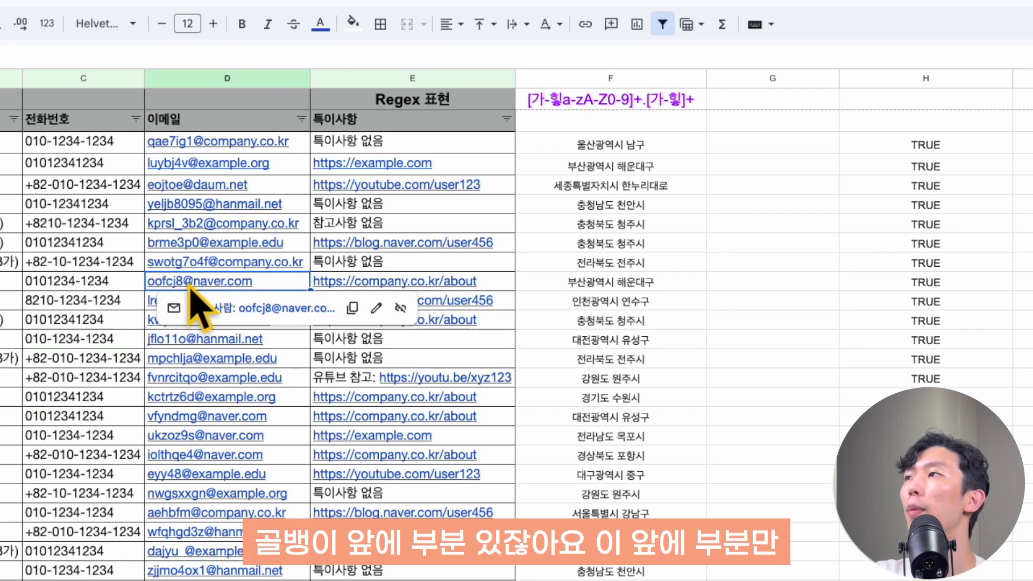
Enter the email ID character set "[a-zA-Z0-9_-]" as the pattern in G1.
click(739, 107)
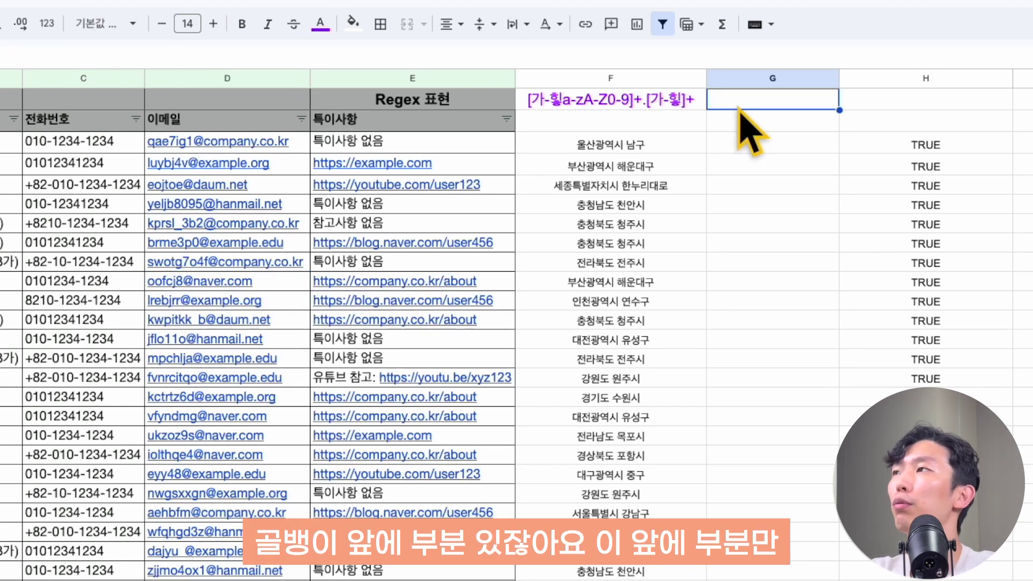
text([)
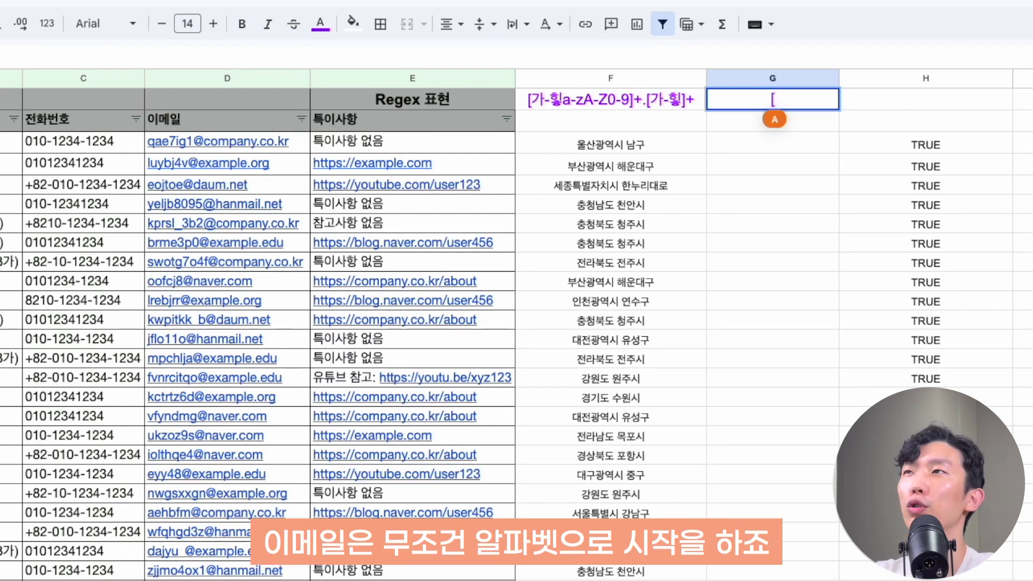
text(a-z)
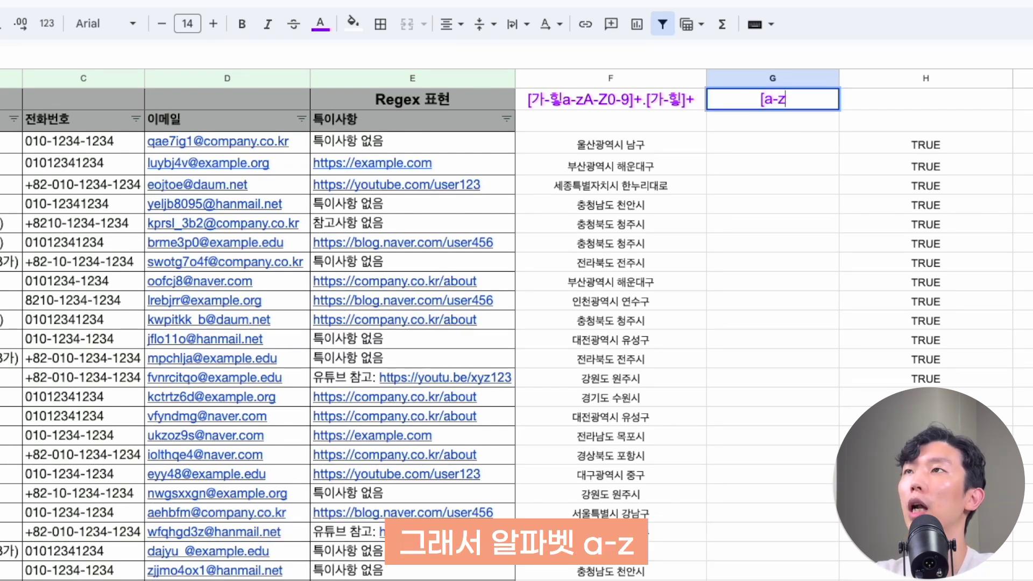
text(A-Z)
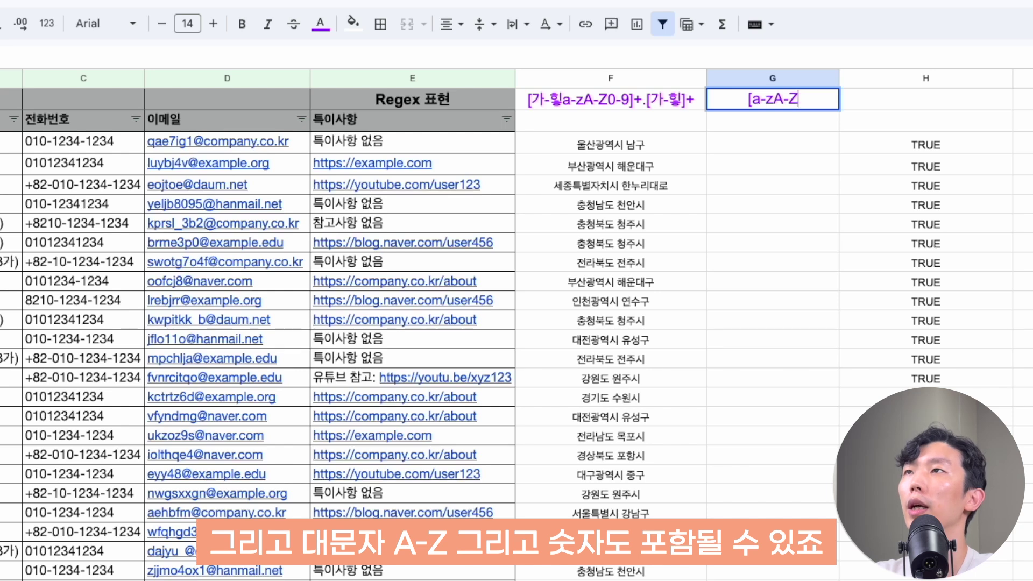
text(0-9_)
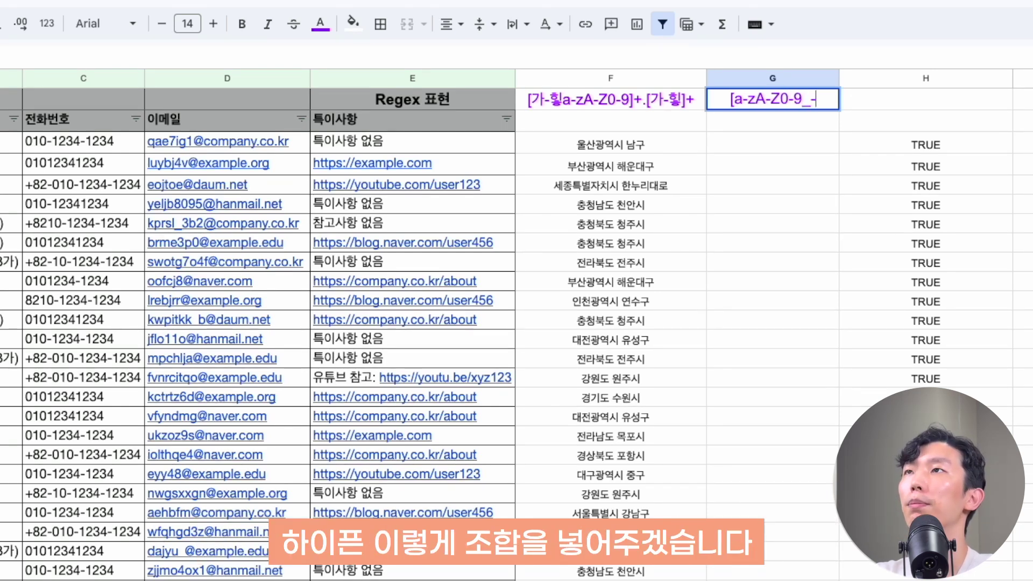
text(-])
key(Return)
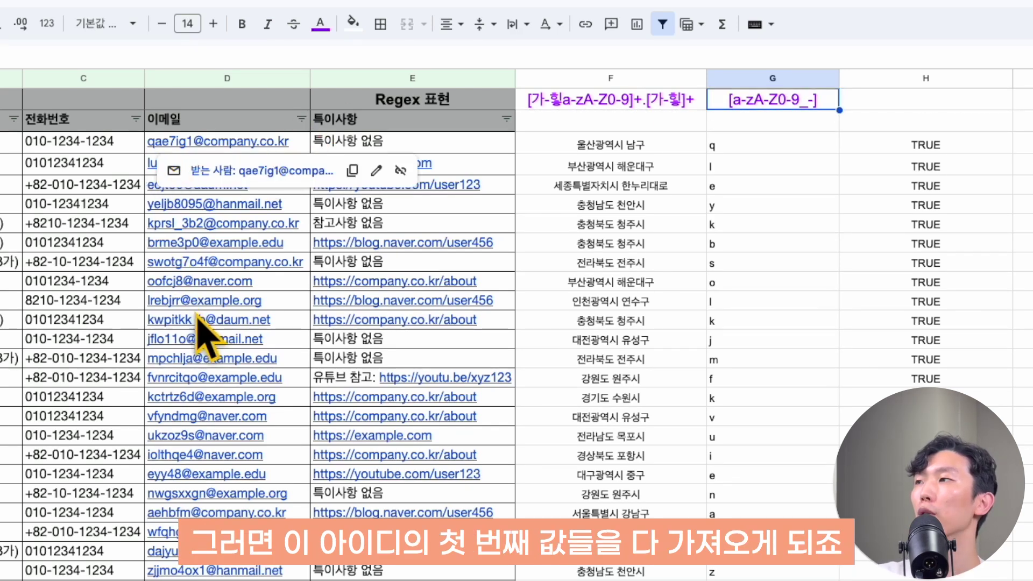
Extend the G1 pattern to match the whole ID through the at sign, giving "[a-zA-Z0-9_-]+@".
double_click(818, 99)
text(+@)
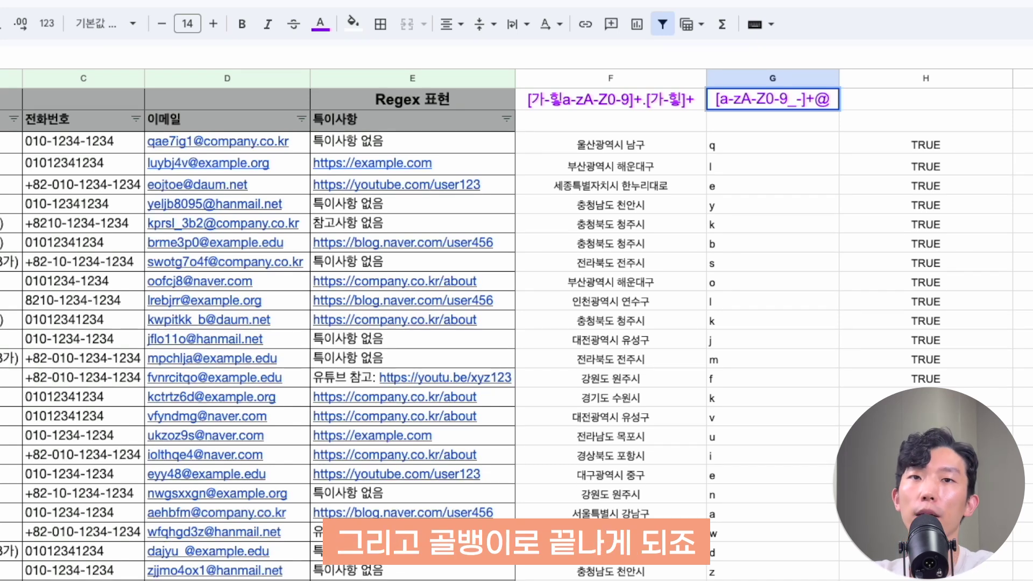
key(Return)
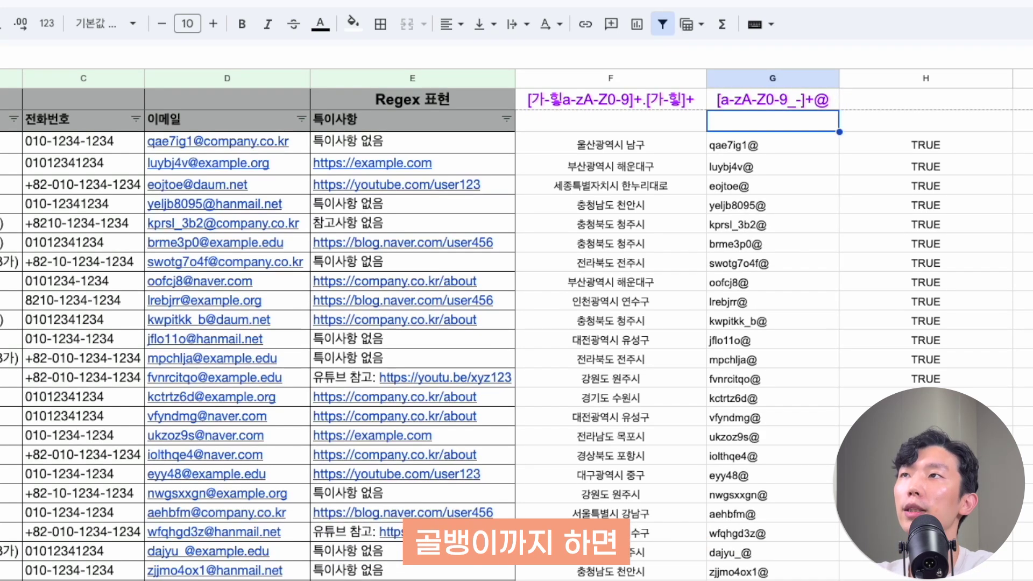
Wrap the ID part of the G1 pattern in a capture group, giving "([a-zA-Z0-9_-]+)@", and check the extracted IDs.
click(769, 147)
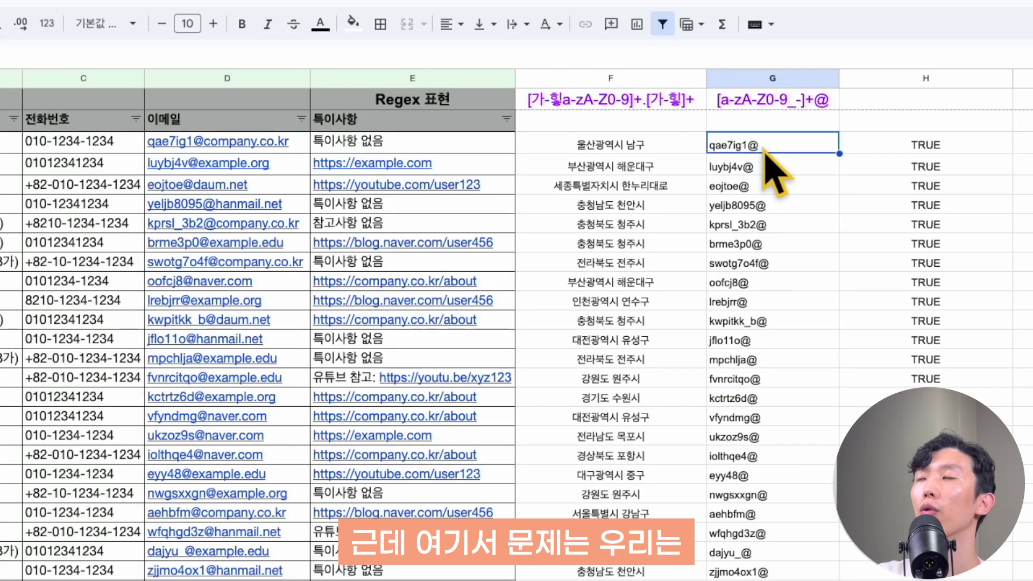
double_click(755, 100)
key(Home)
text(()
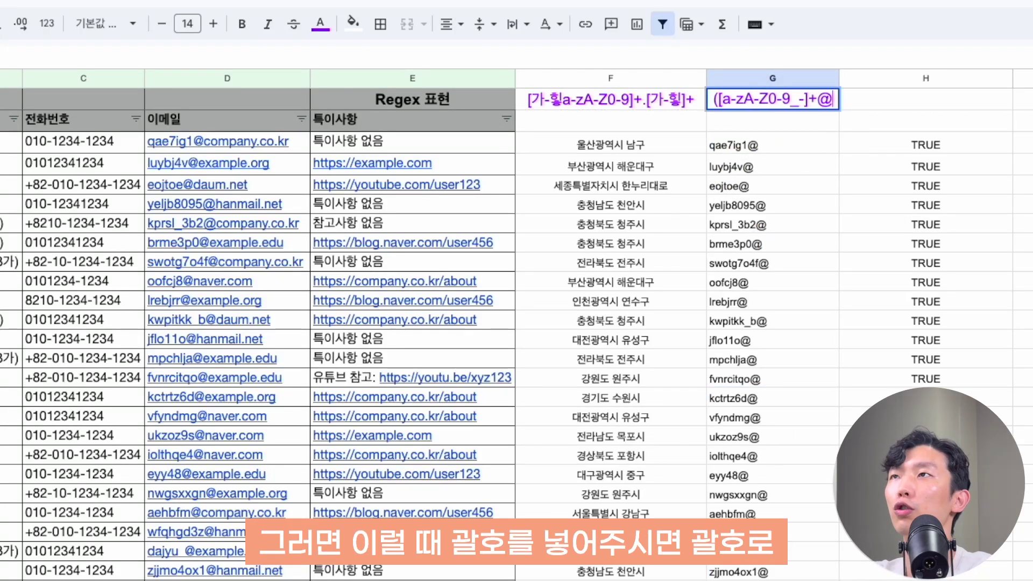
click(805, 100)
text())
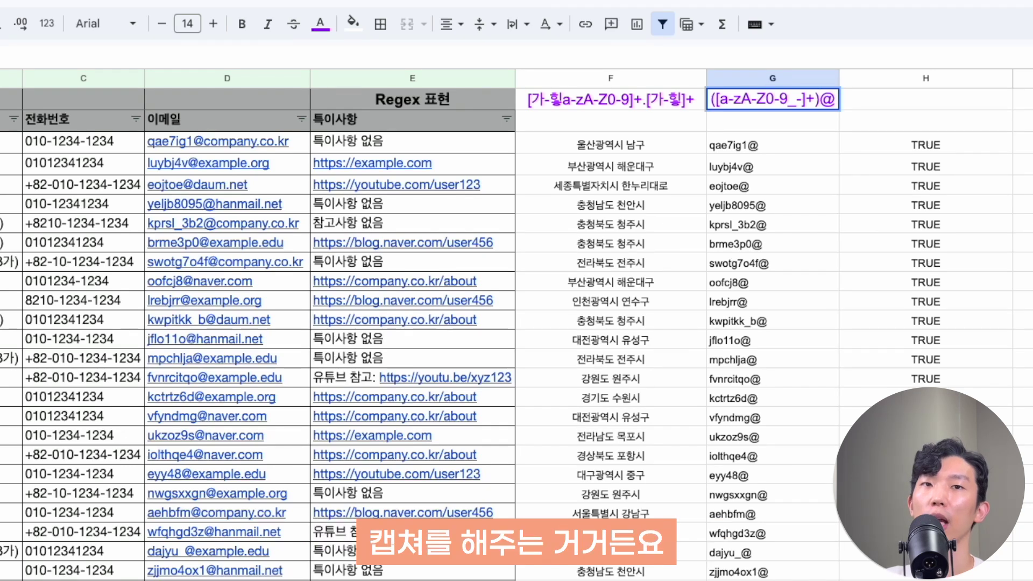
key(Return)
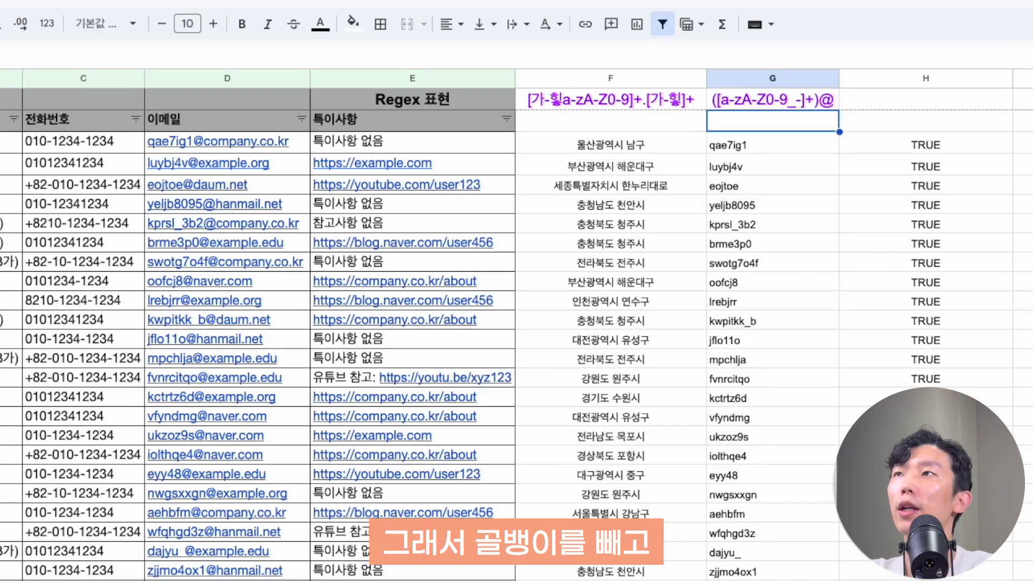
click(781, 149)
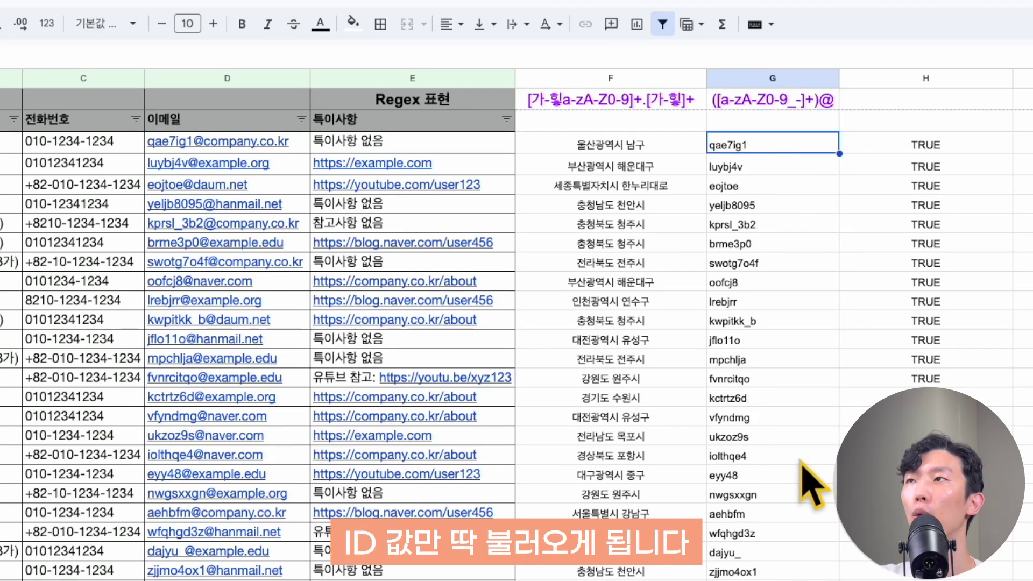
click(796, 340)
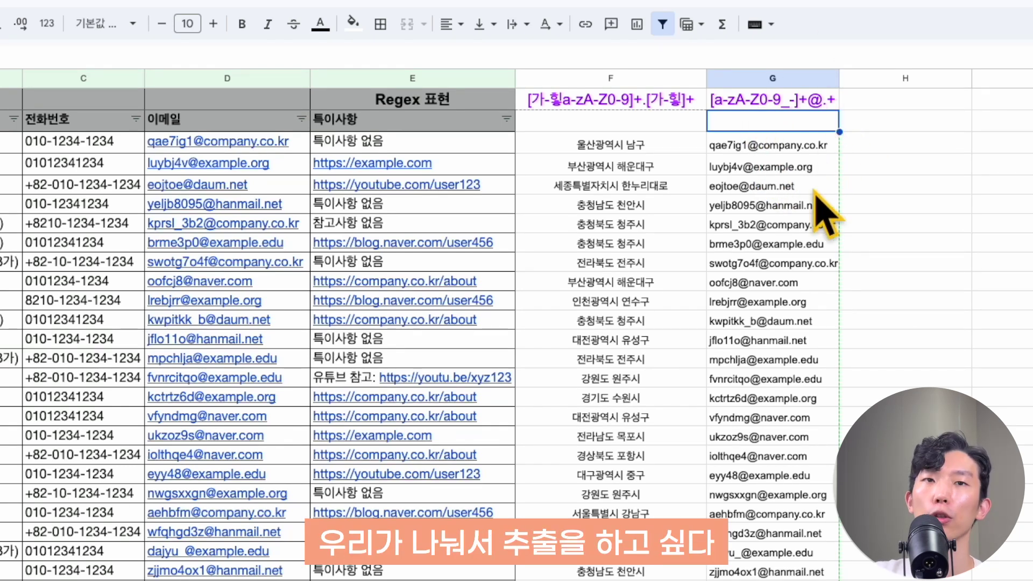
Split the G1 pattern into two capture groups around the at sign, "([a-zA-Z0-9_-]+)@(.+)", and review the separated IDs and domains.
click(757, 100)
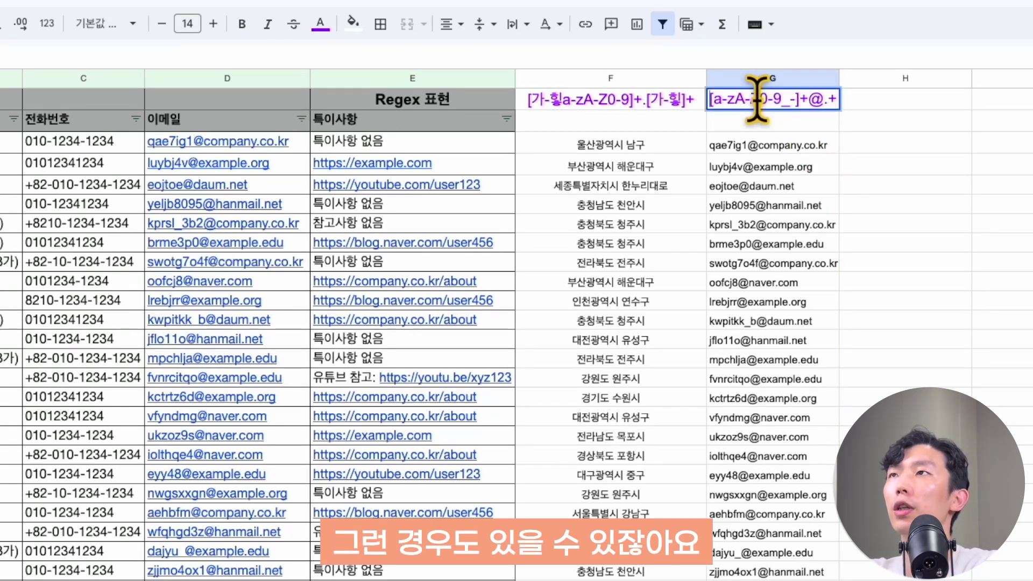
double_click(711, 100)
text(()
click(816, 99)
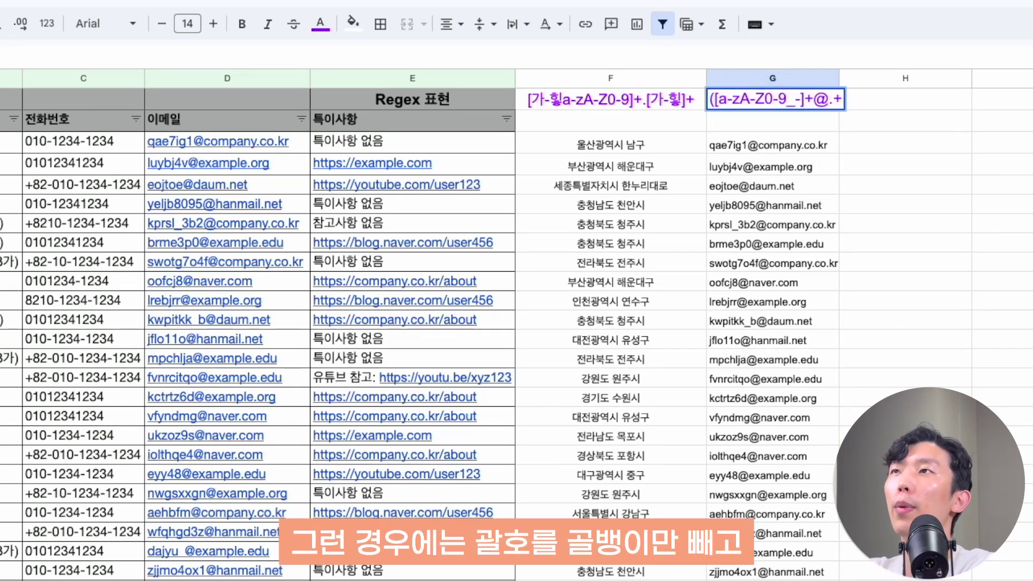
text())
click(833, 99)
text(())
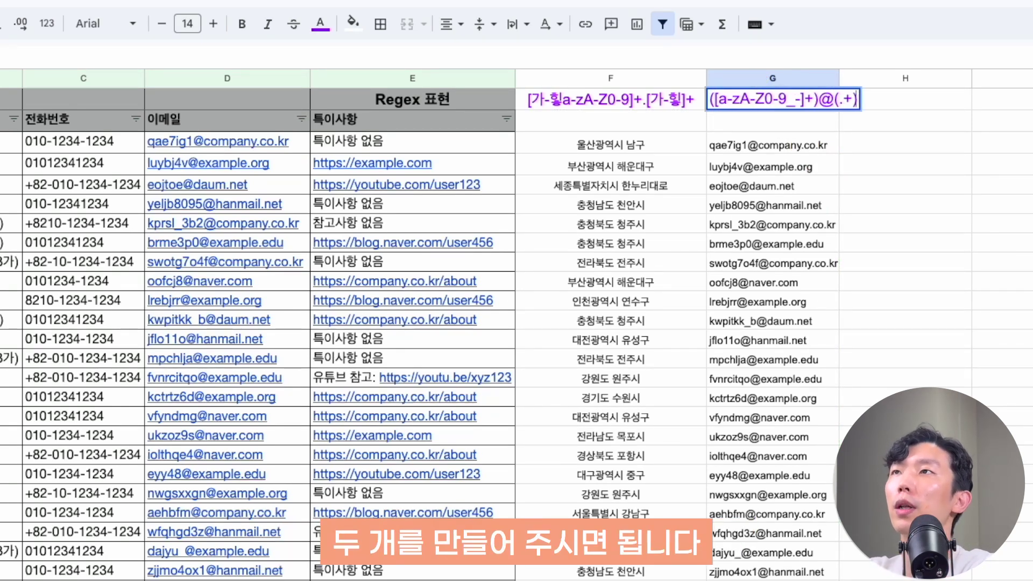
key(Return)
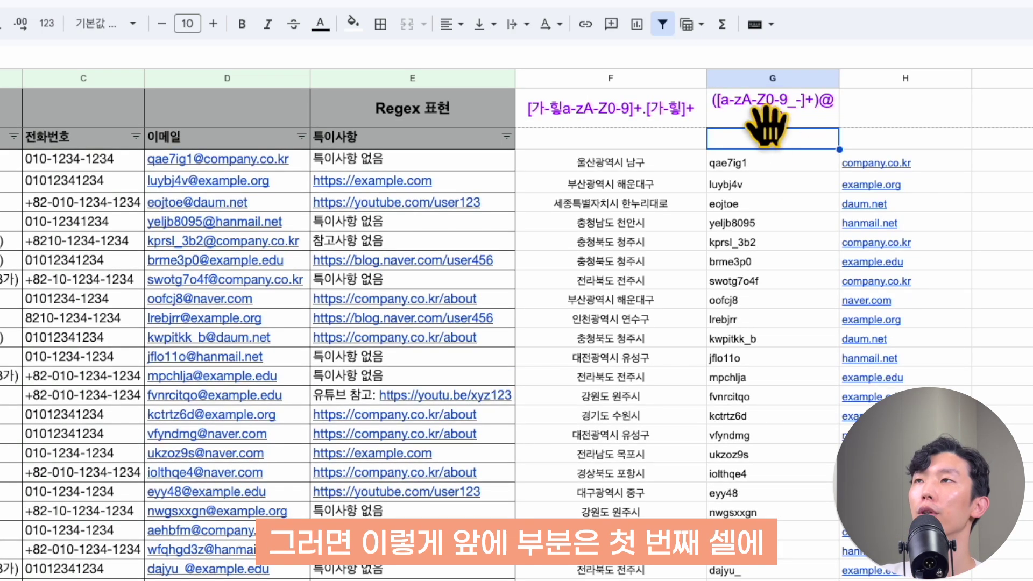
click(770, 159)
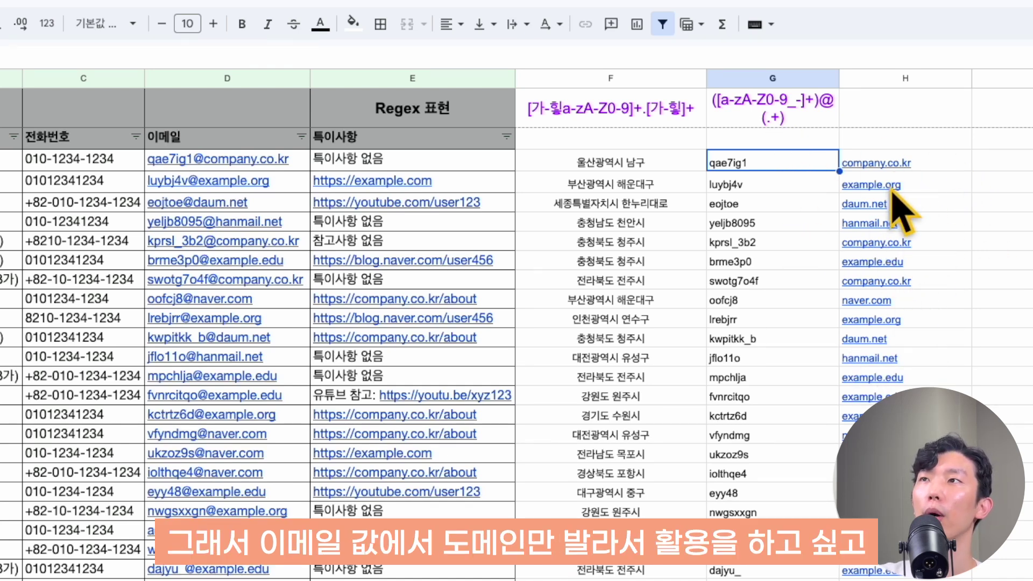
click(773, 199)
click(768, 164)
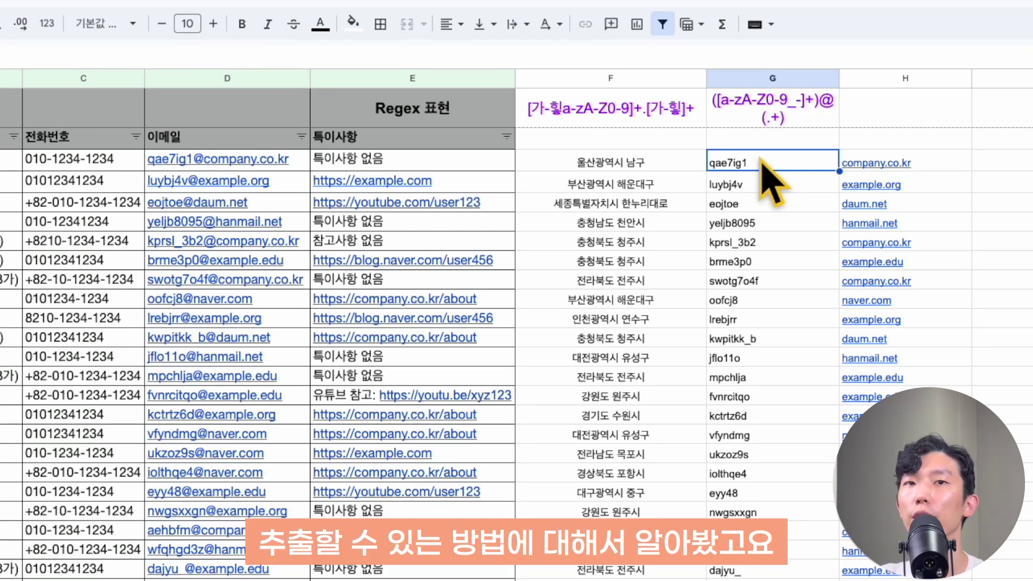
Replace the F1 pattern with the alternation "서울특별시|울산광역시|부산광역시" and check the matched cities in column F.
click(739, 282)
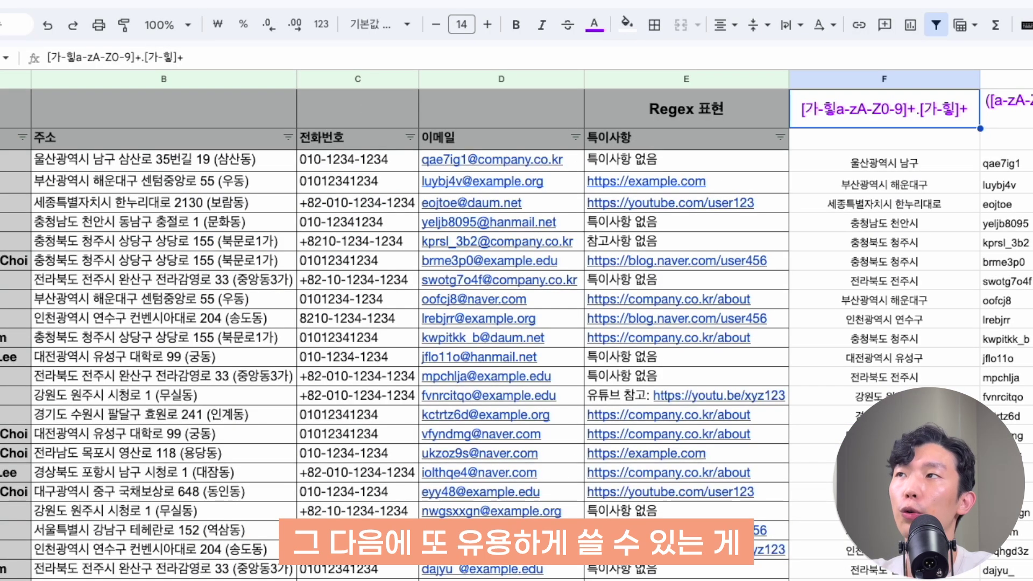
key(BackSpace)
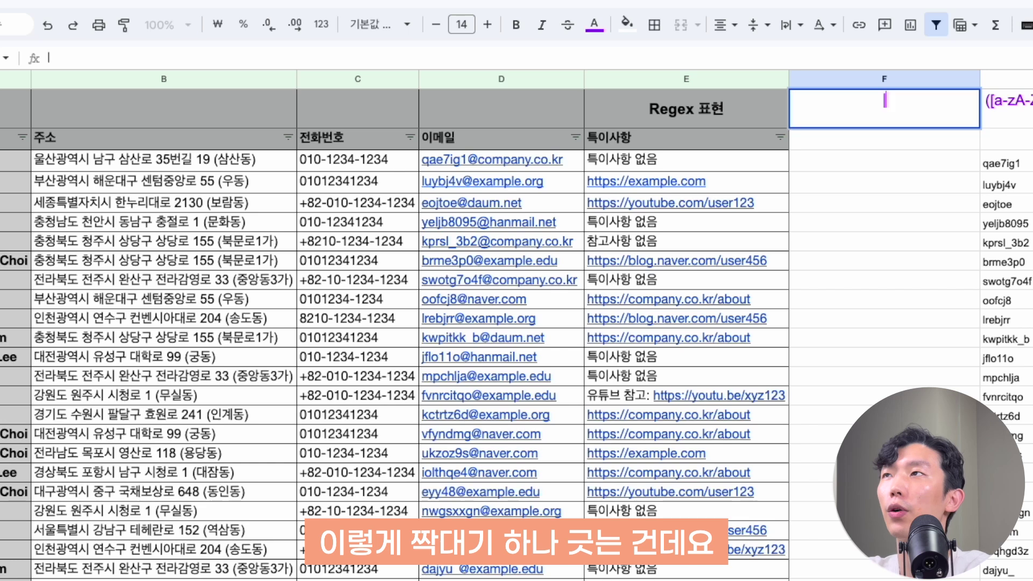
text(서울특별시)
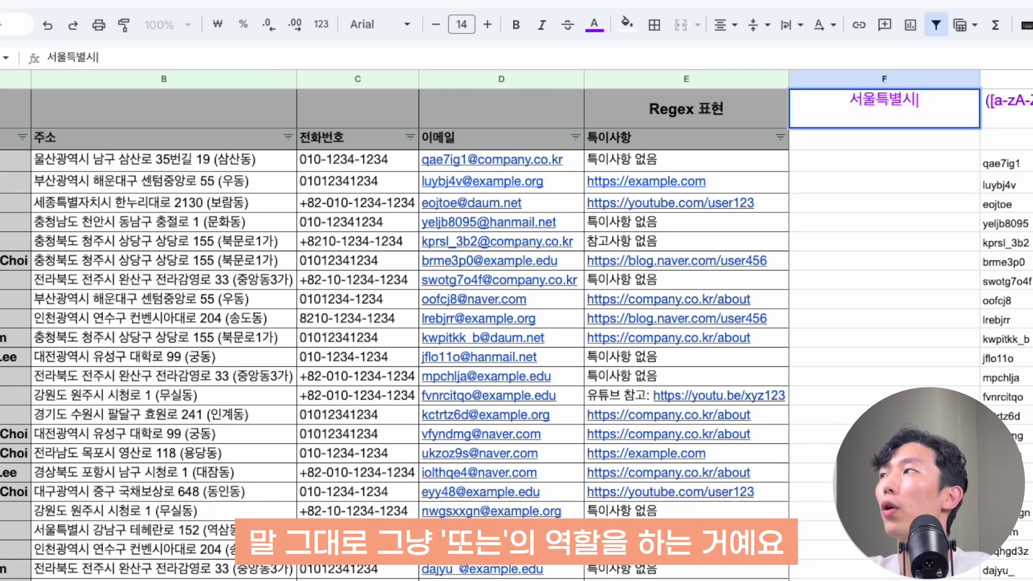
text(|울산광역시|부산광역시)
key(Return)
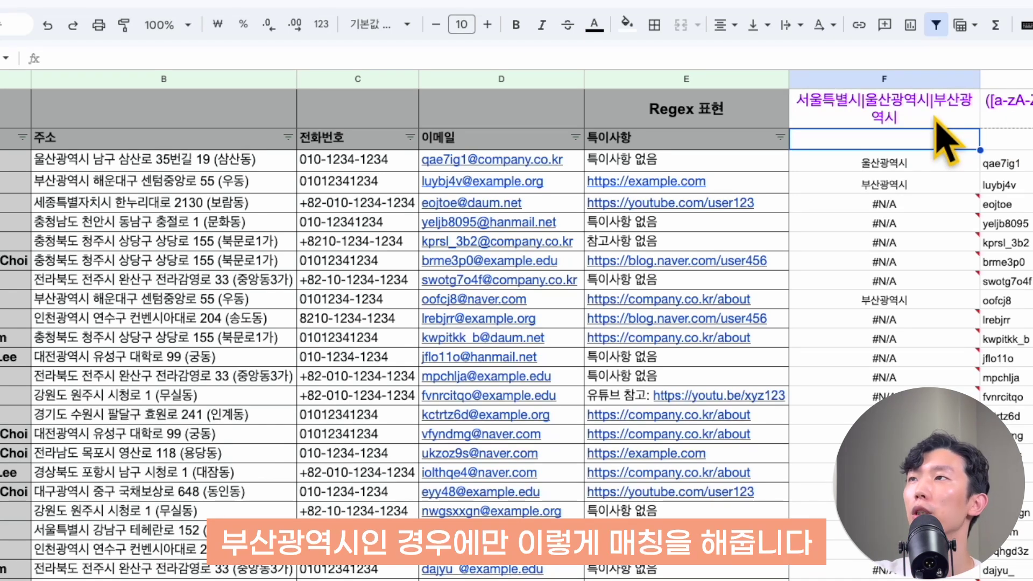
click(936, 120)
click(942, 164)
click(973, 110)
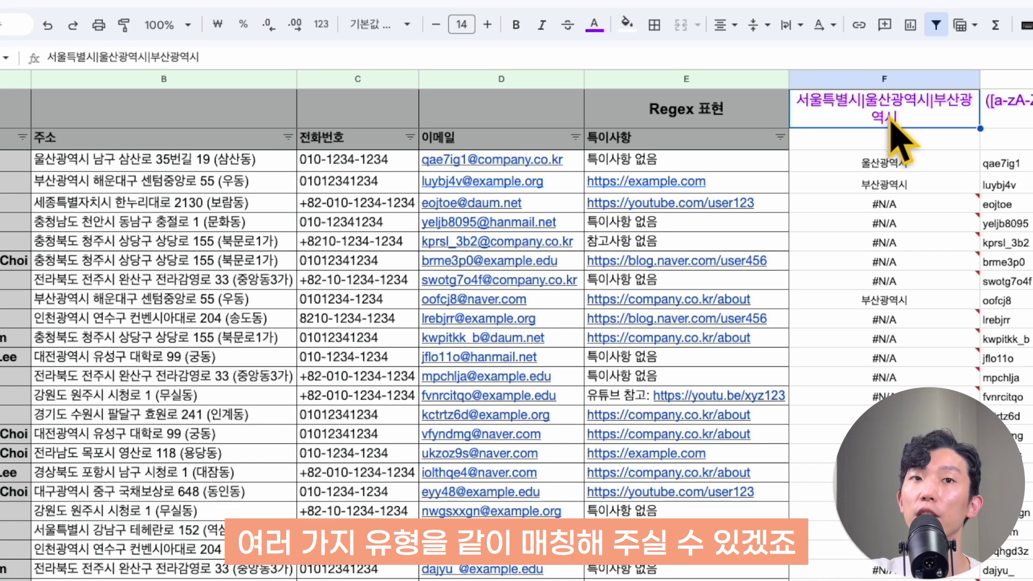
Try a lone "?" as the pattern in F1 and clear the cell.
key(Delete)
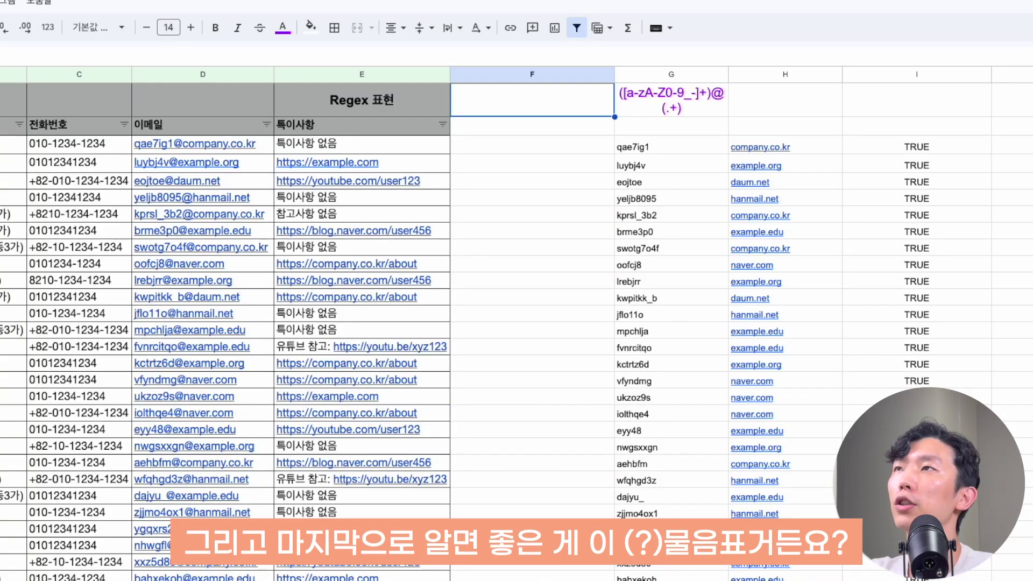
text(?)
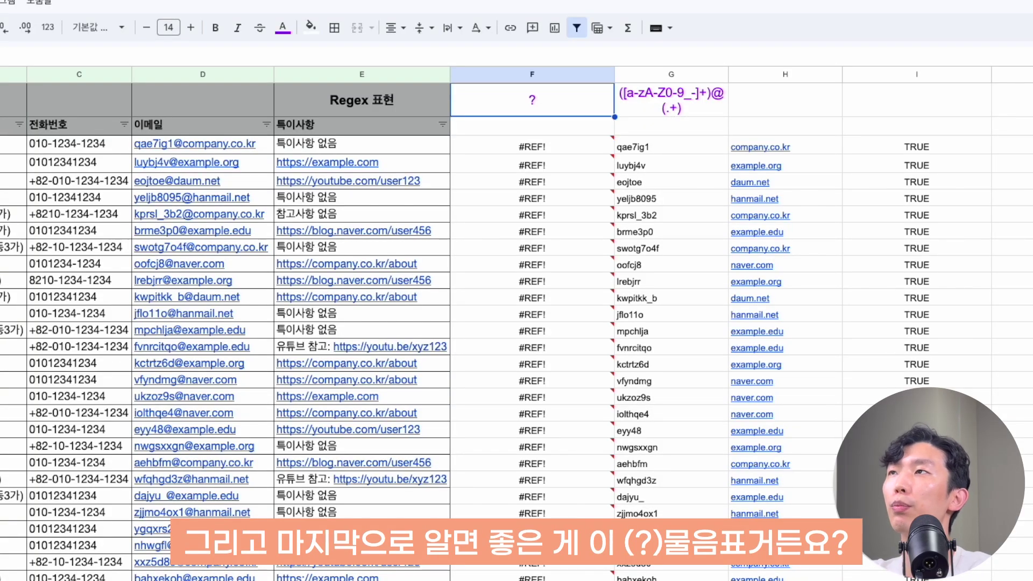
key(Return)
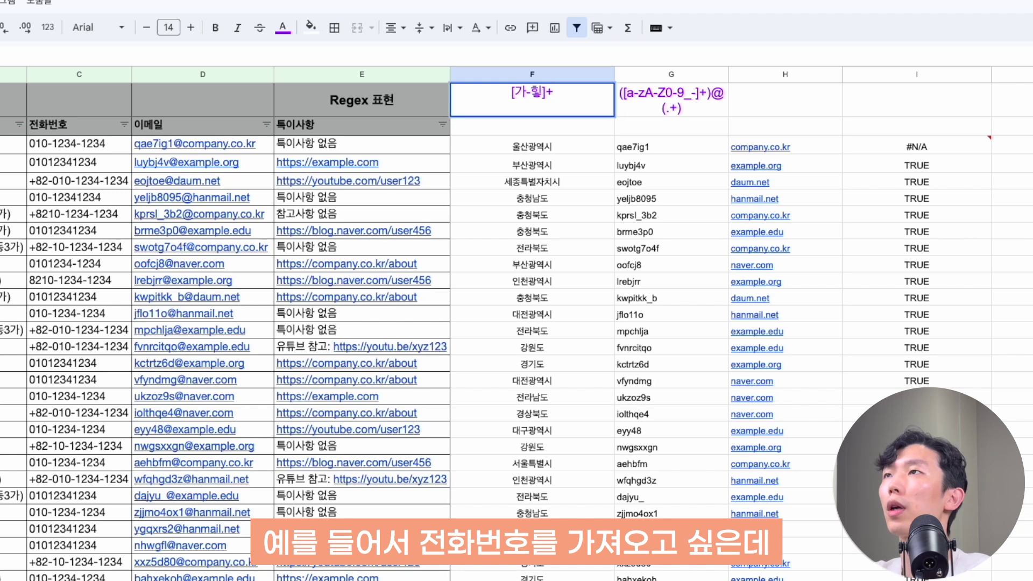
key(BackSpace)
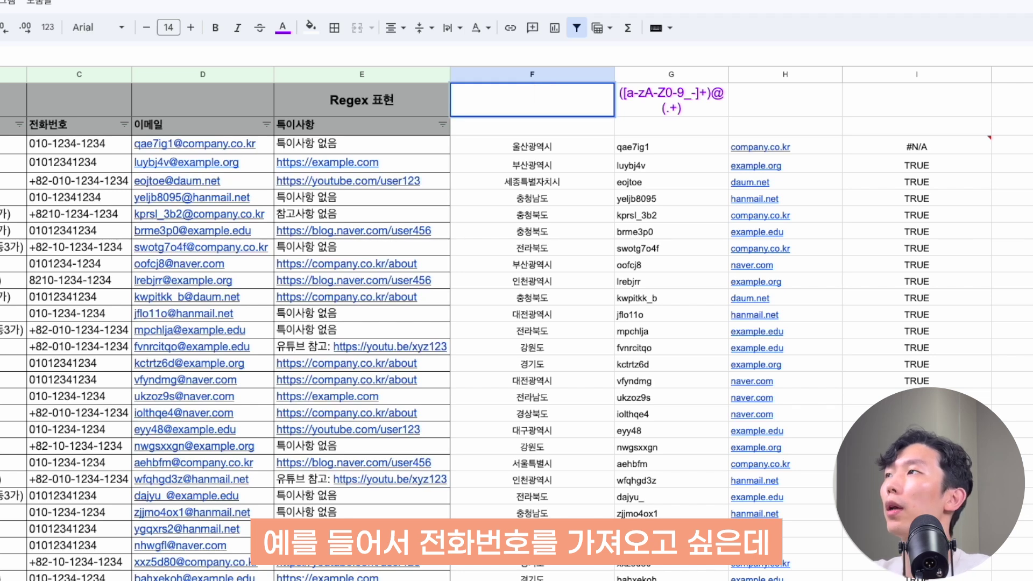
Enter "\+?82" in F1 to match country code 82 with an optional plus sign, and compare the phone number matches in column I.
click(54, 183)
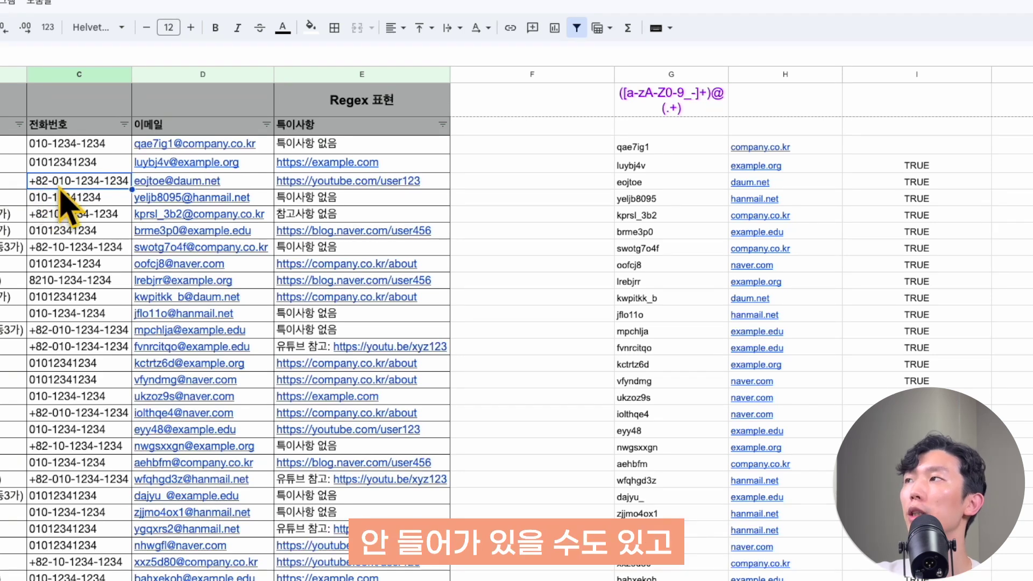
click(538, 107)
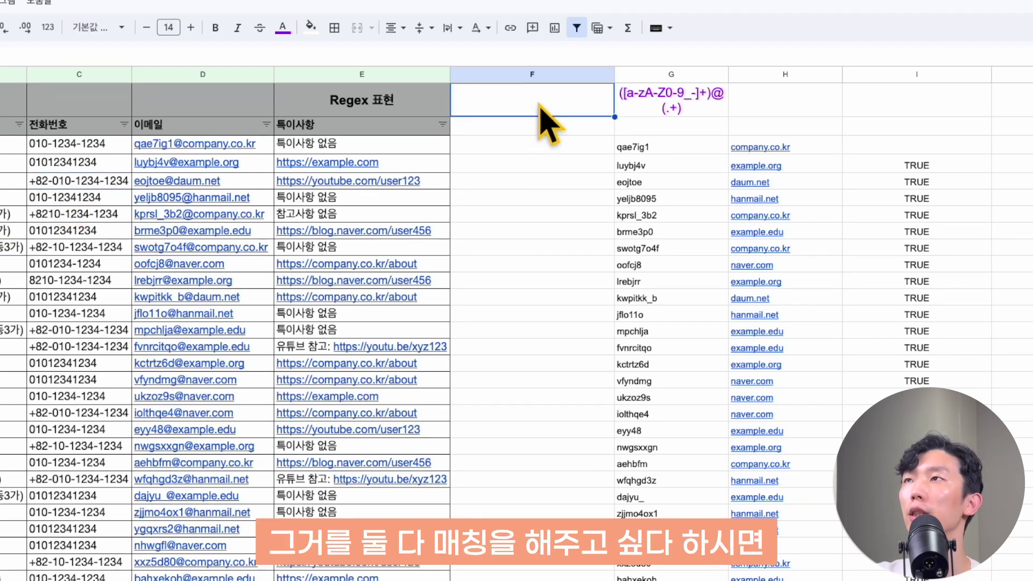
text(\)
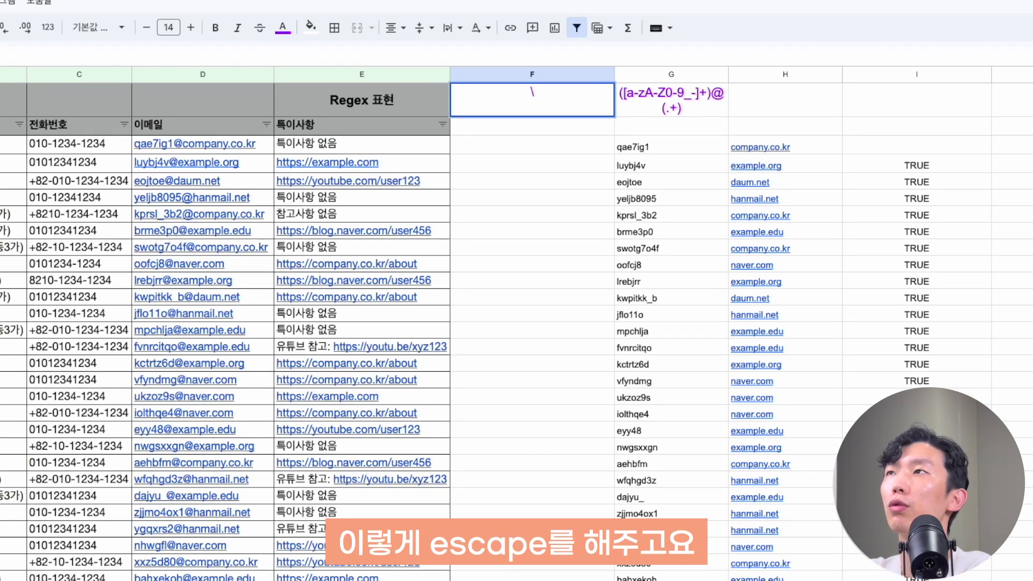
text(+?)
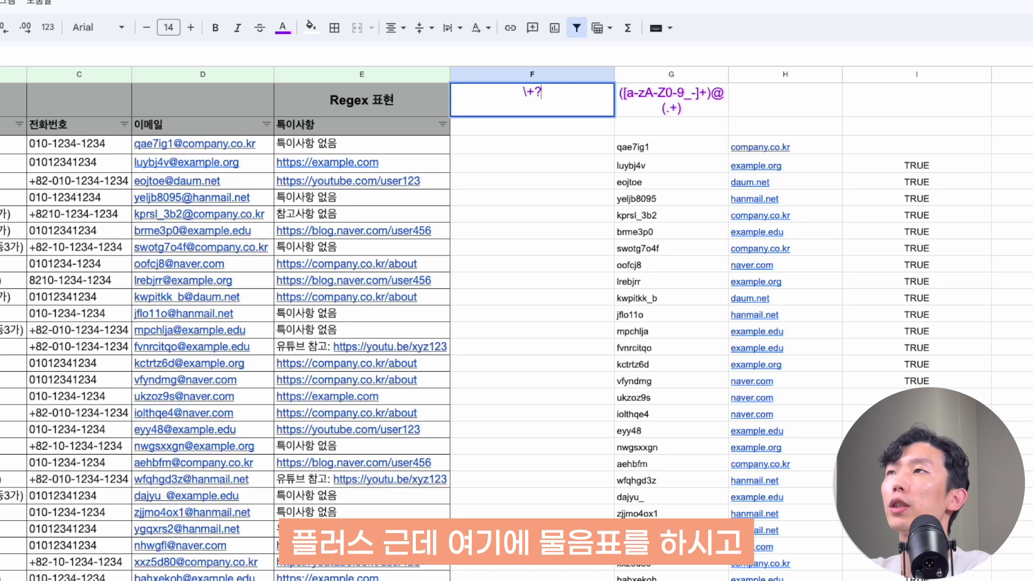
text(82)
key(Return)
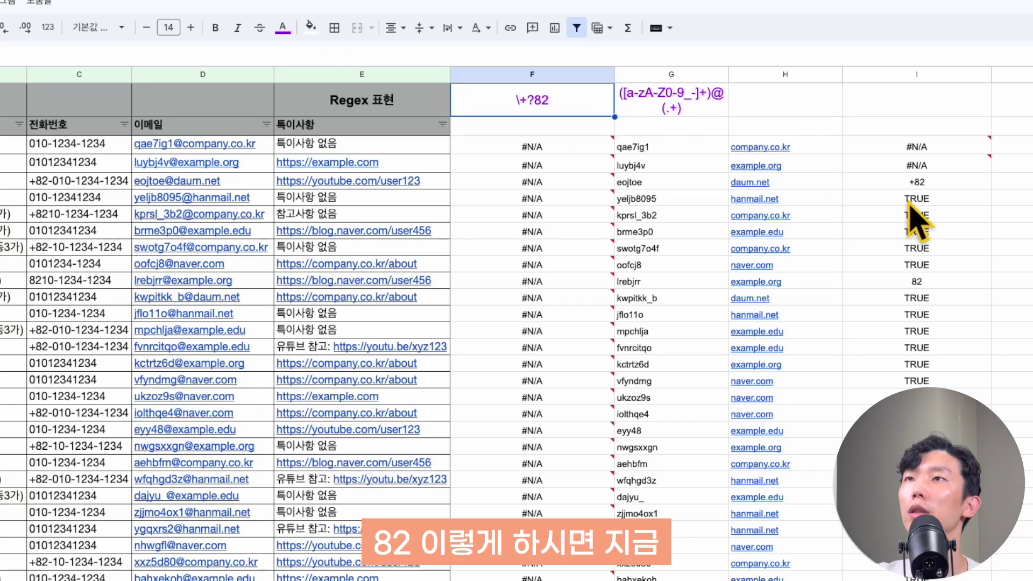
click(916, 182)
click(911, 281)
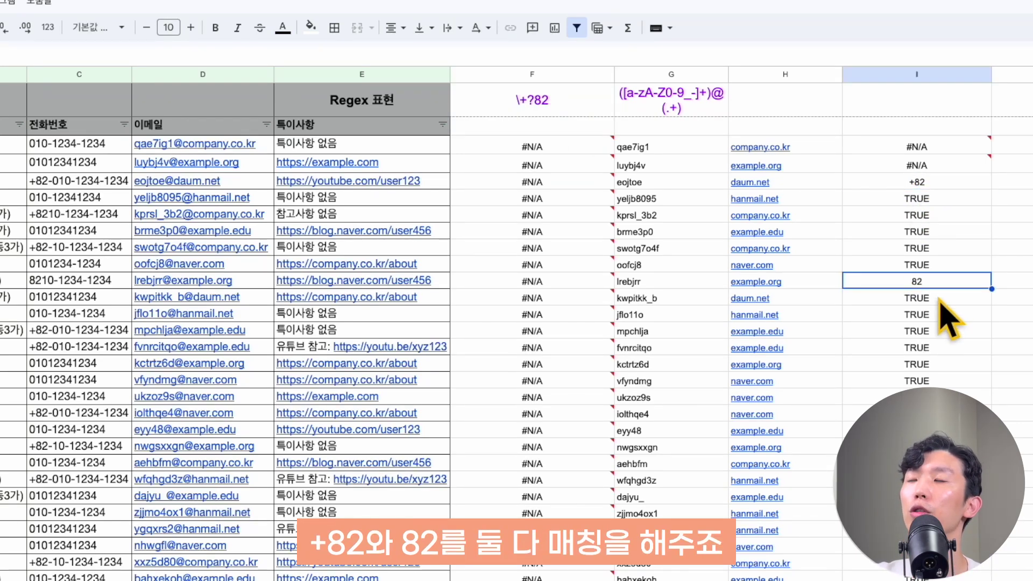
click(543, 103)
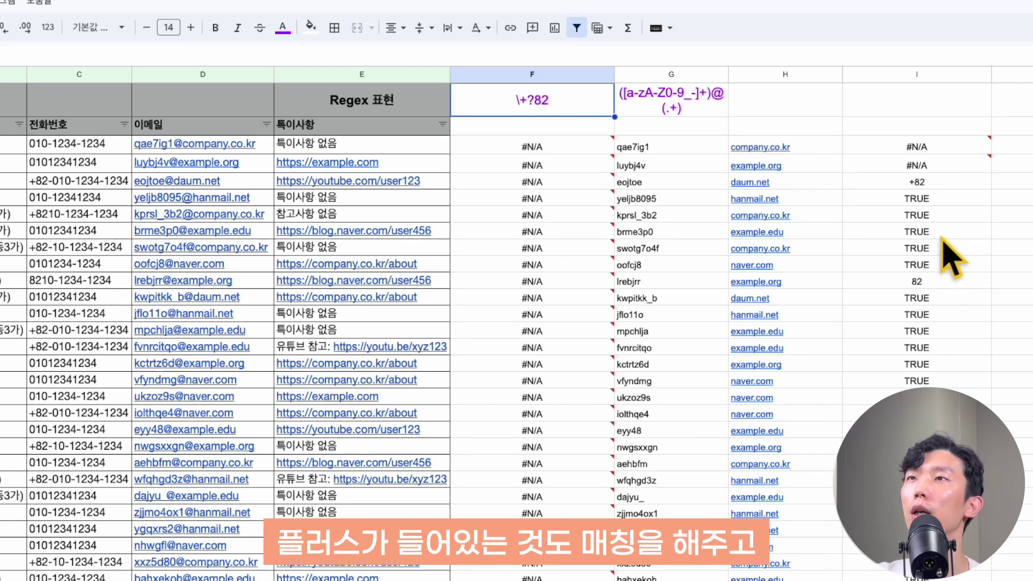
click(900, 184)
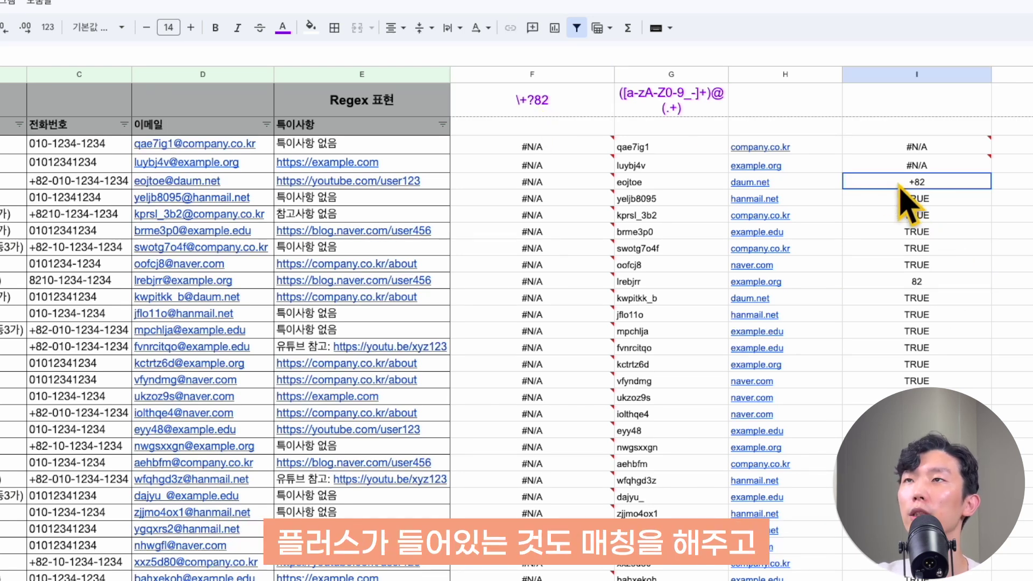
click(897, 284)
Remove the question mark from the F1 pattern, giving "\+82", and check the match in column I.
double_click(534, 94)
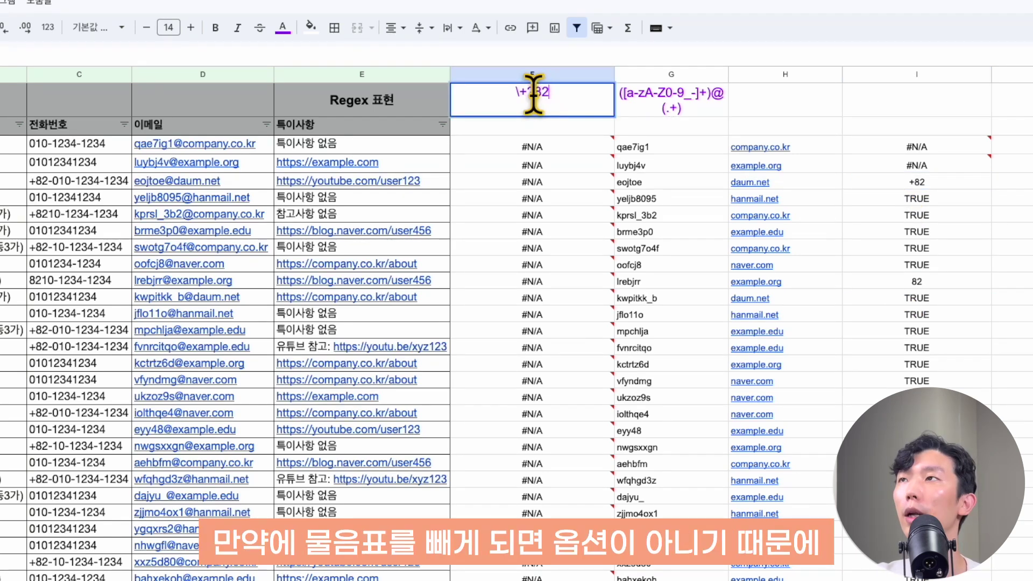
key(BackSpace)
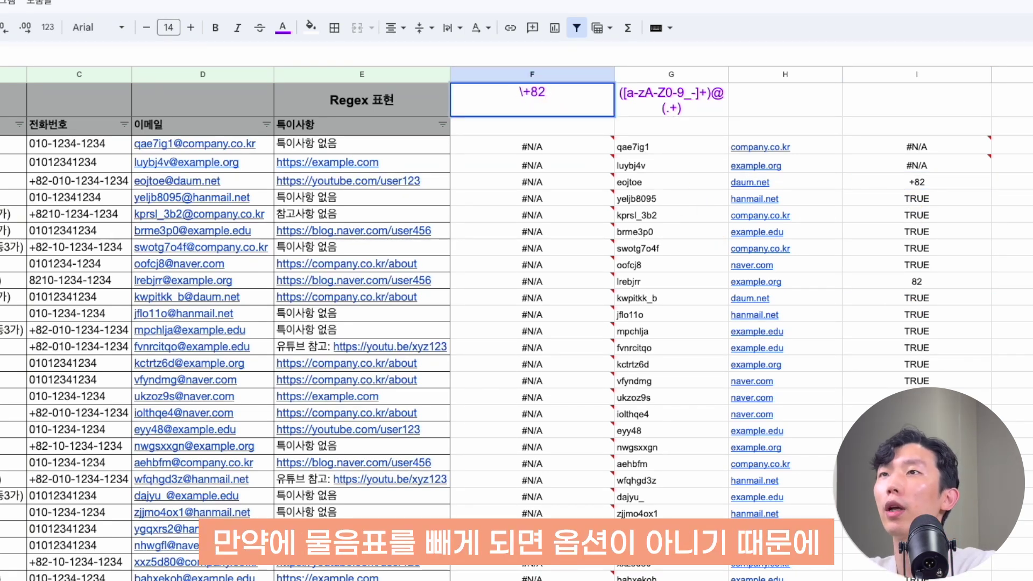
click(943, 183)
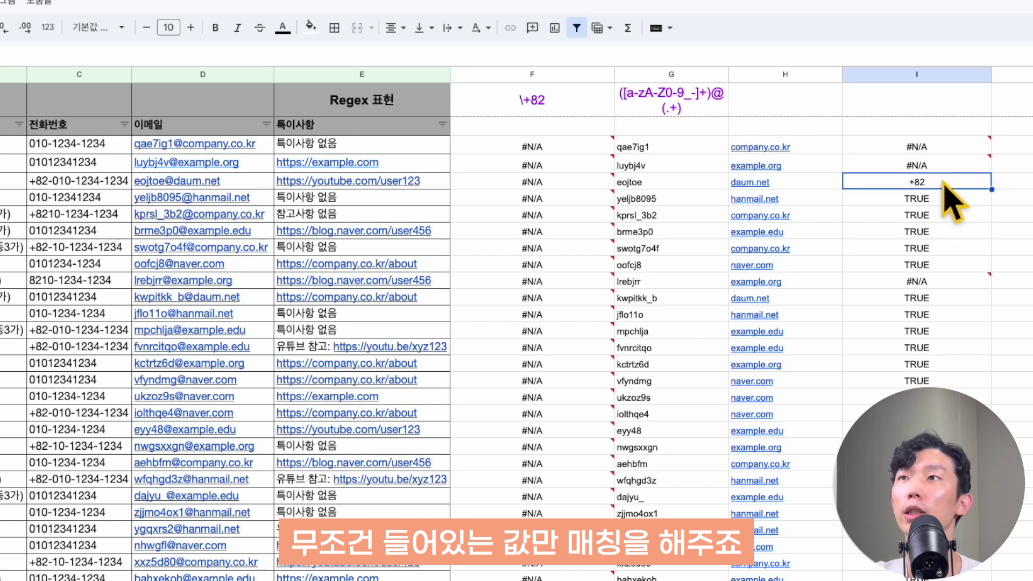
Undo the test phone number extractions in column I, keeping the patterns in F1 and G1.
click(548, 105)
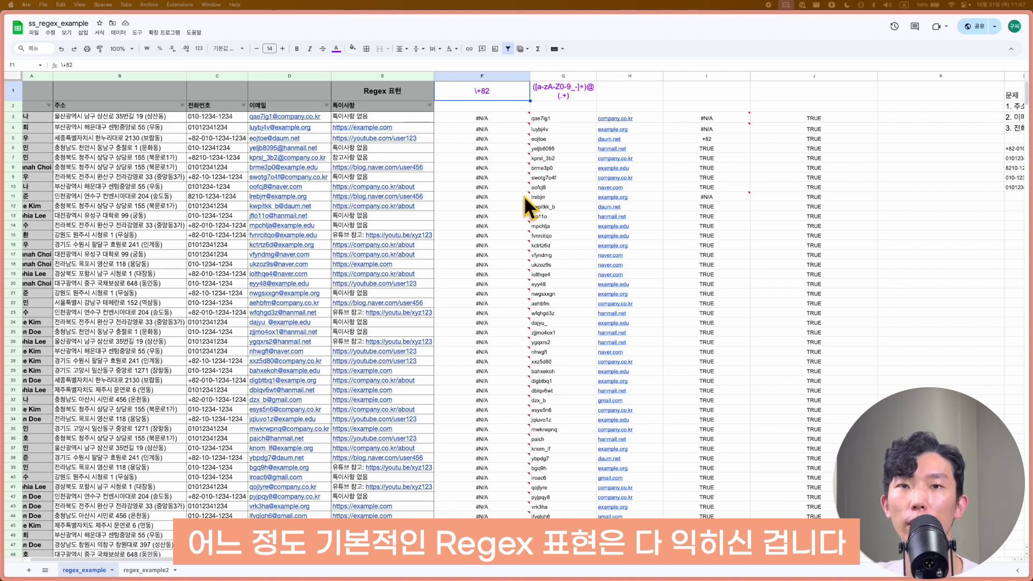
click(567, 96)
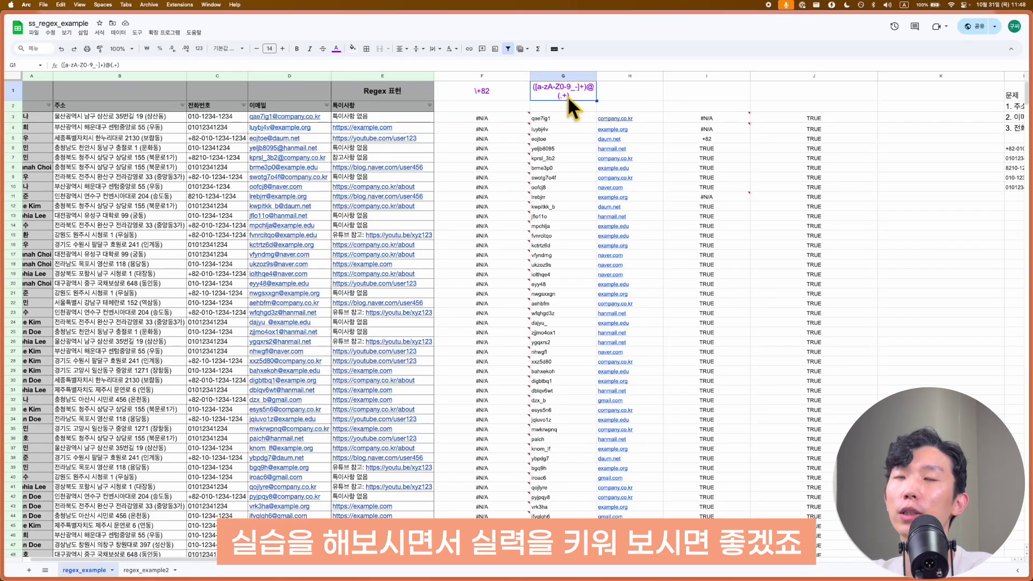
key(super+z)
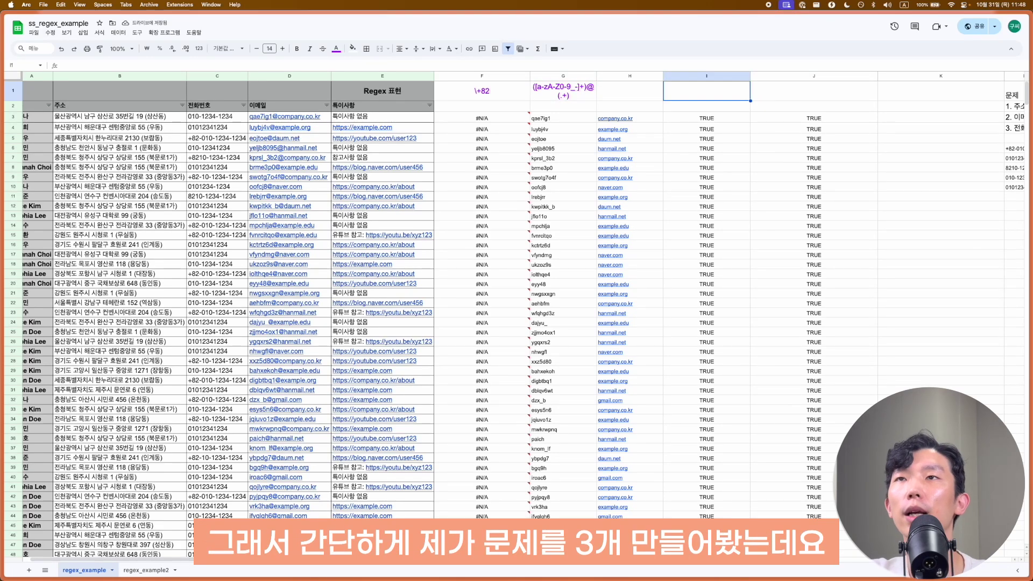
Read the first practice problem in column K and examine the city and district parts of the addresses in column B.
scroll(741, 127, right, 3)
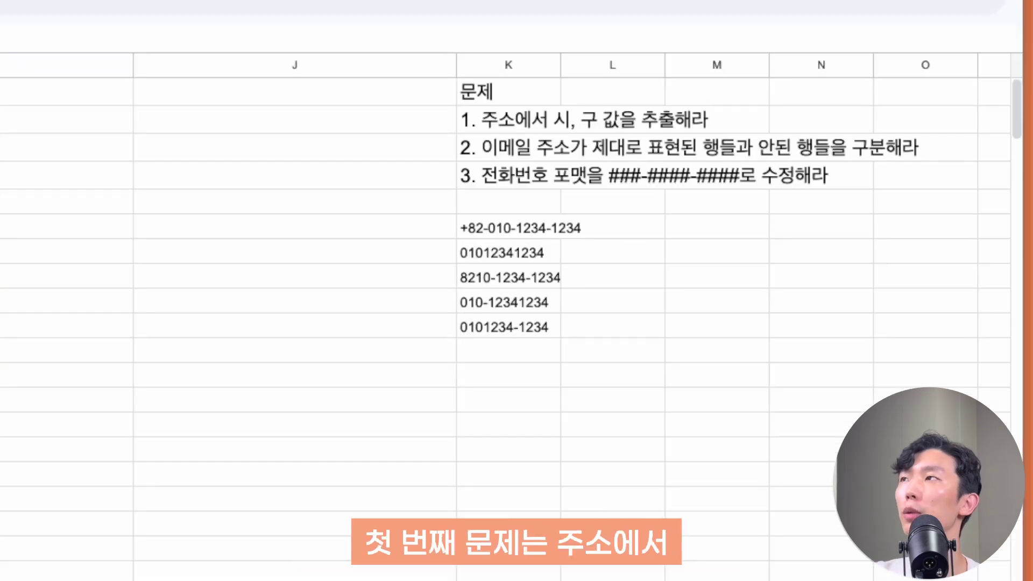
click(482, 127)
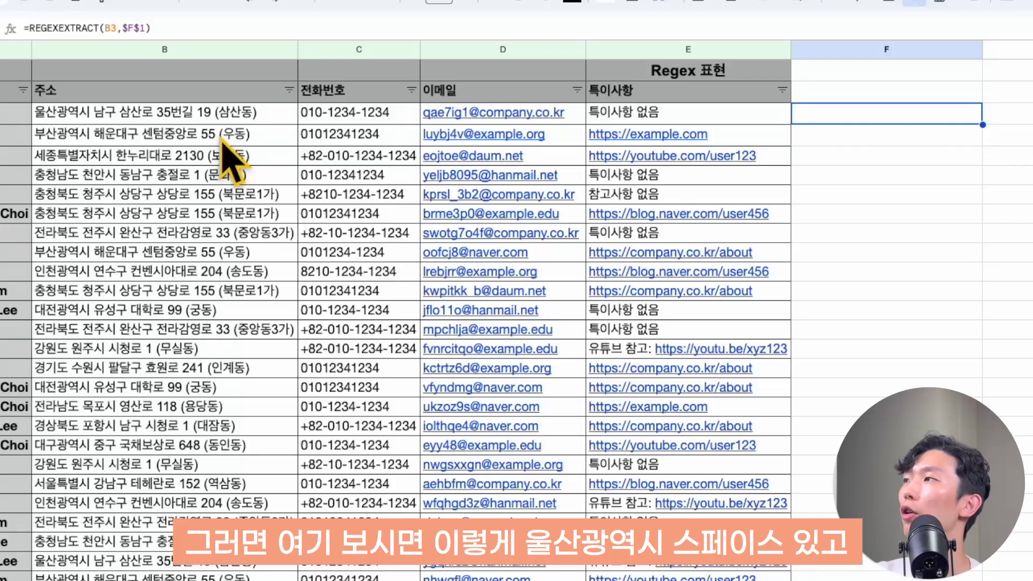
click(188, 119)
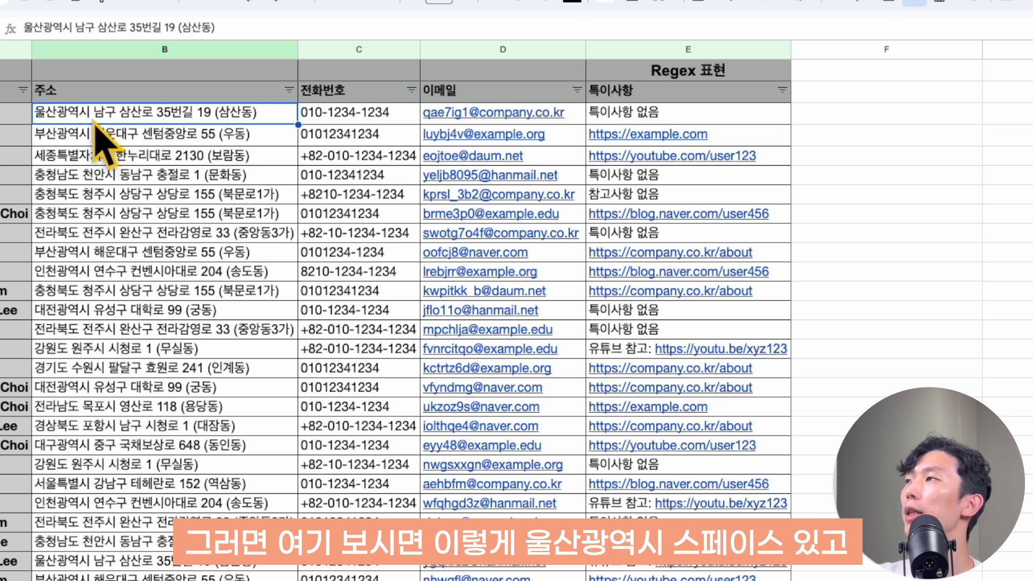
drag(156, 214, 226, 378)
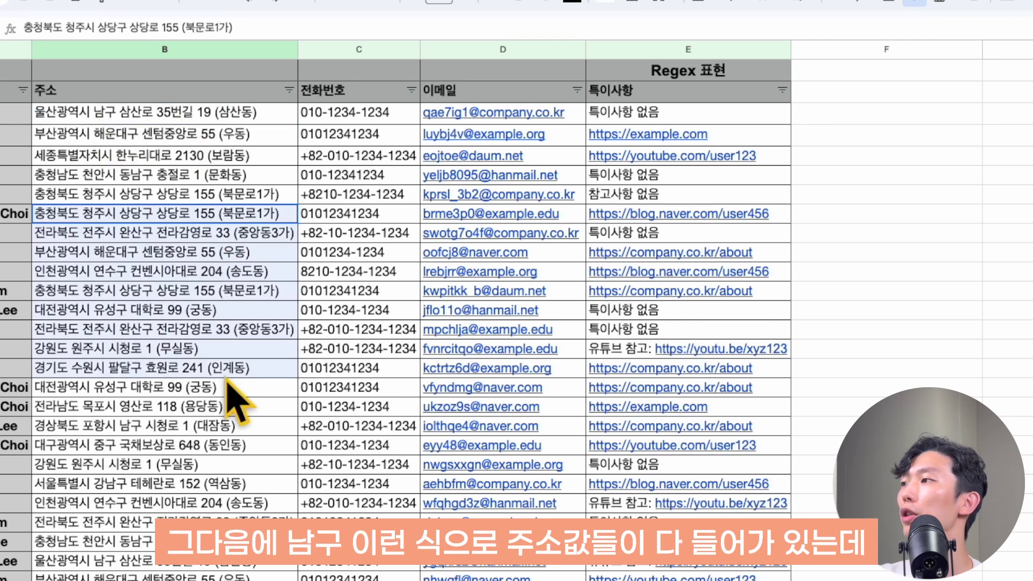
click(952, 95)
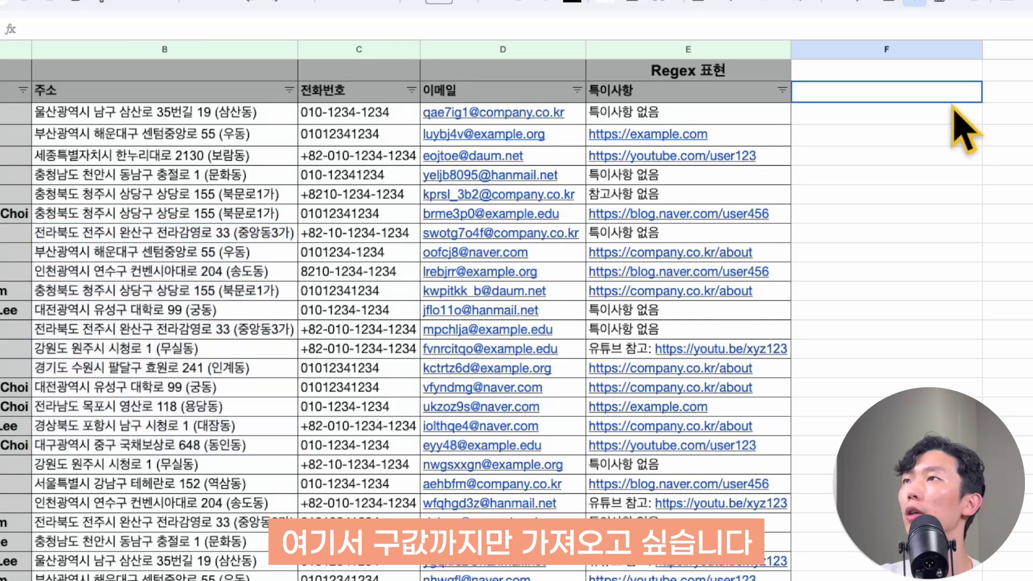
click(949, 116)
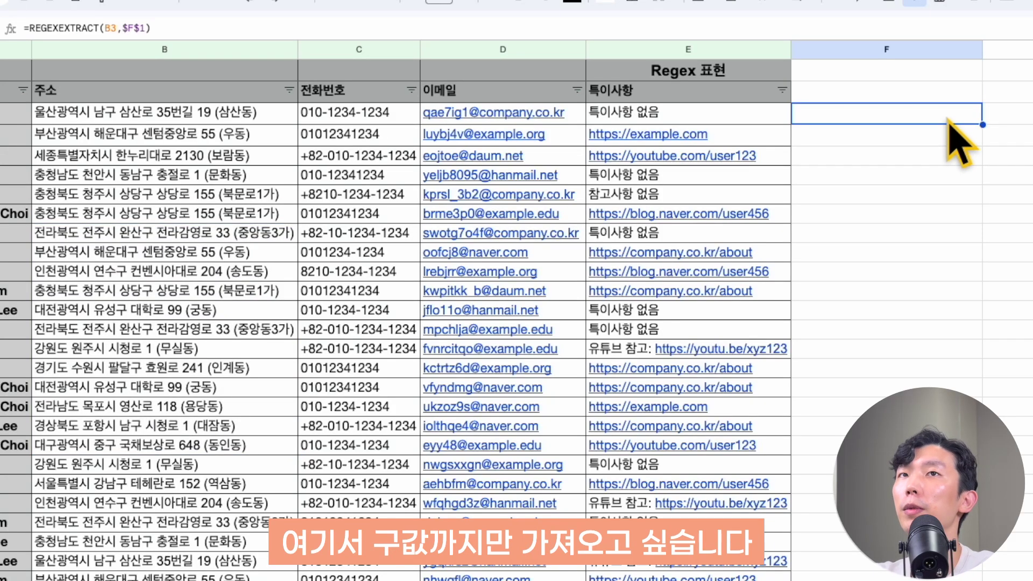
Enter the pattern ".+시" in F1 to extract each address up to the city.
key(Up)
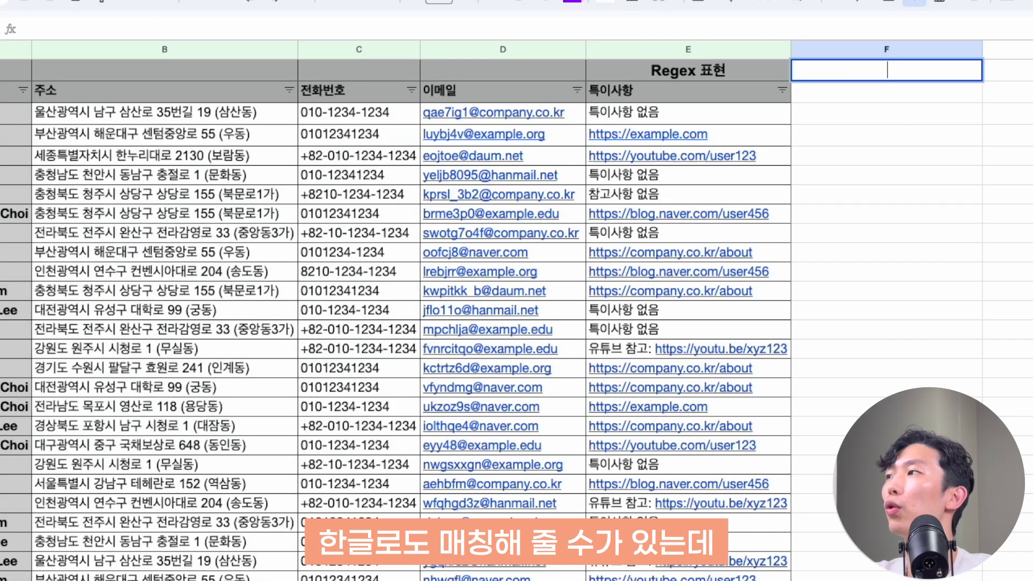
text(.)
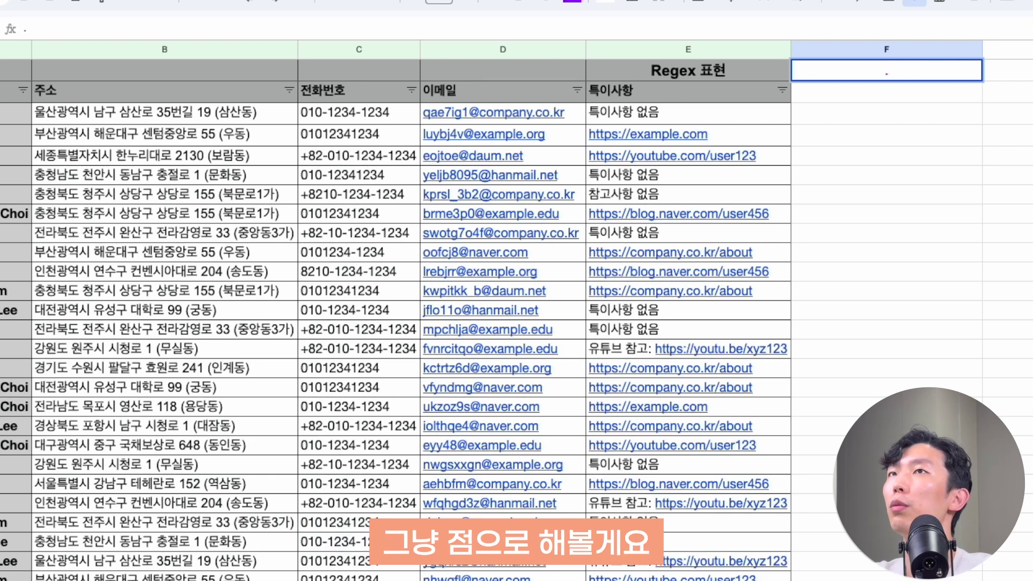
text(+)
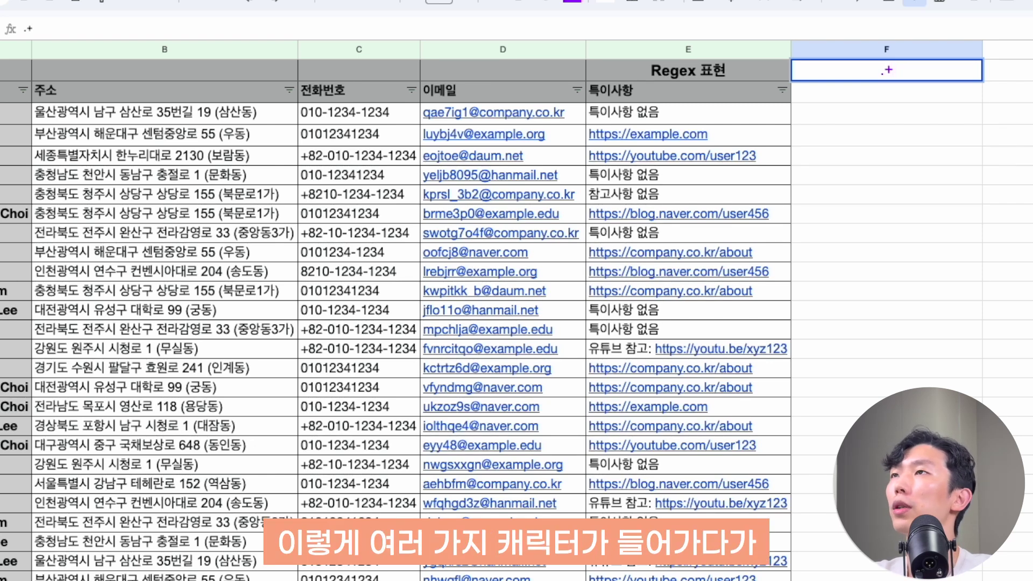
text(시)
key(Return)
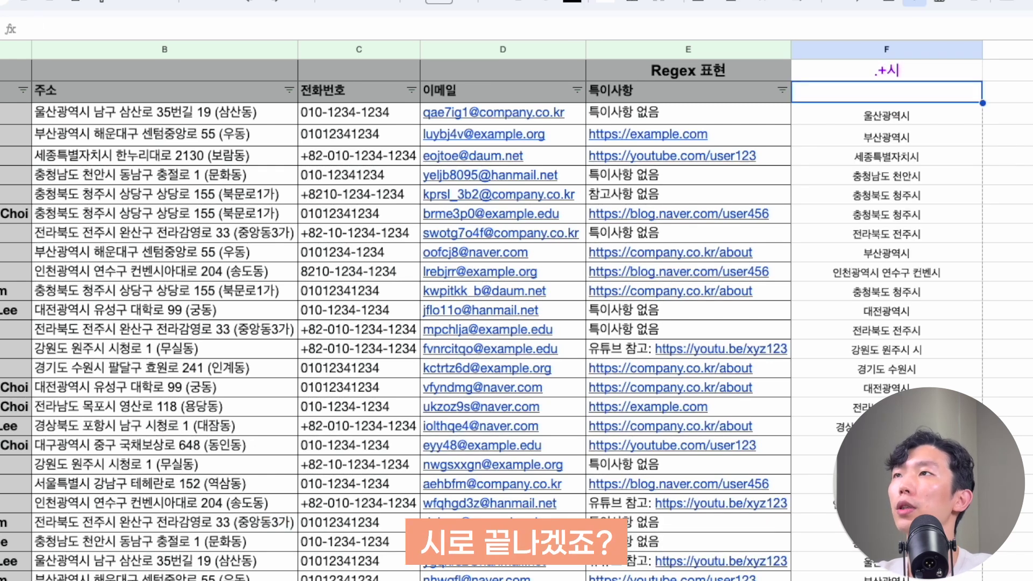
Extend the F1 pattern to ".+시.+구" to extract each address through the district.
key(Up)
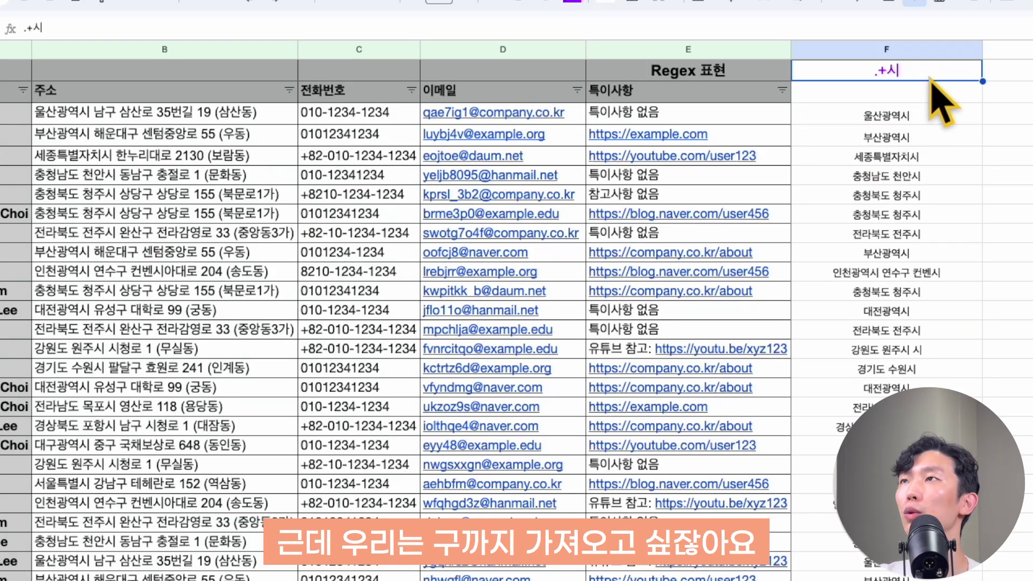
double_click(926, 70)
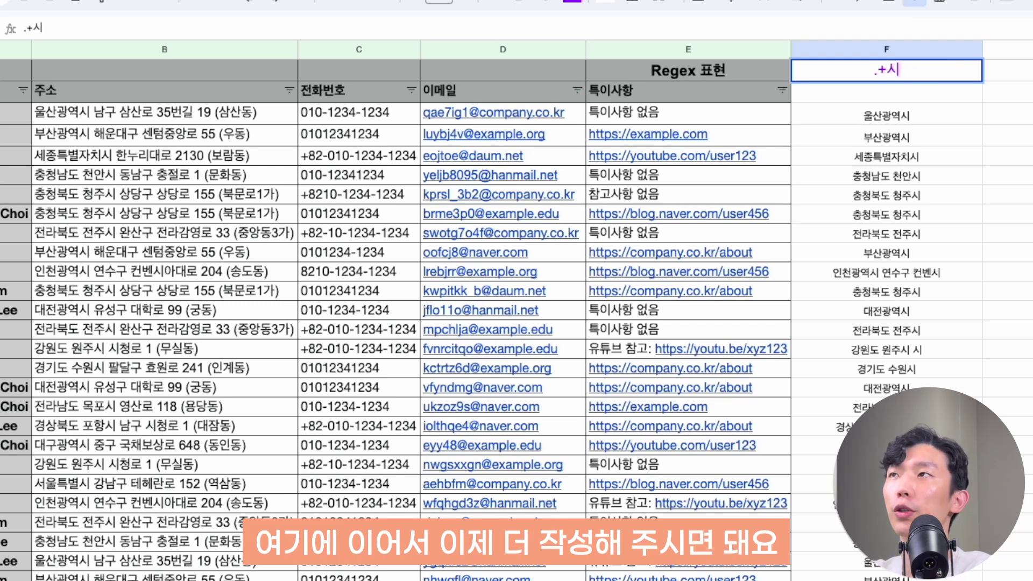
text(.+구)
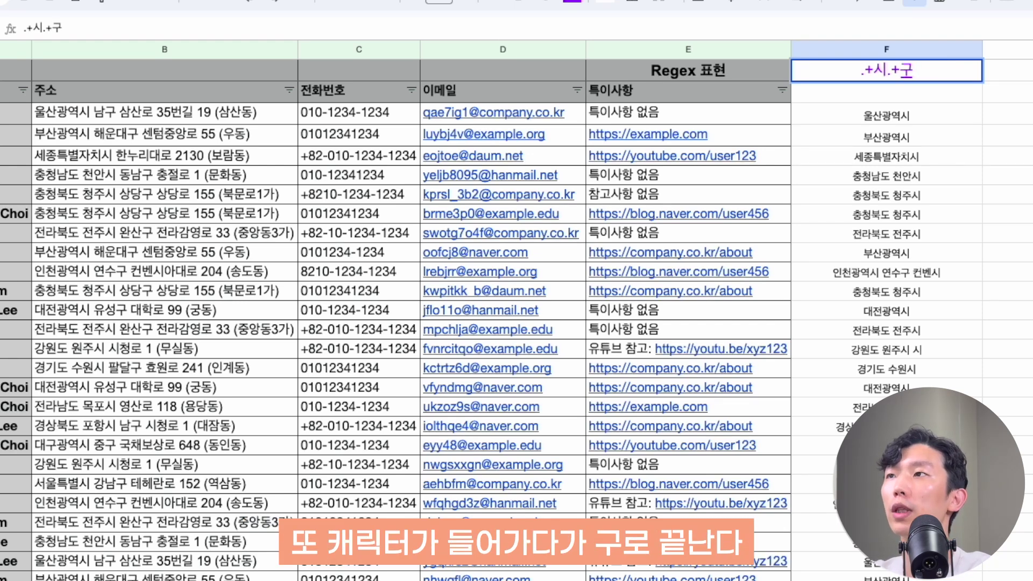
key(Return)
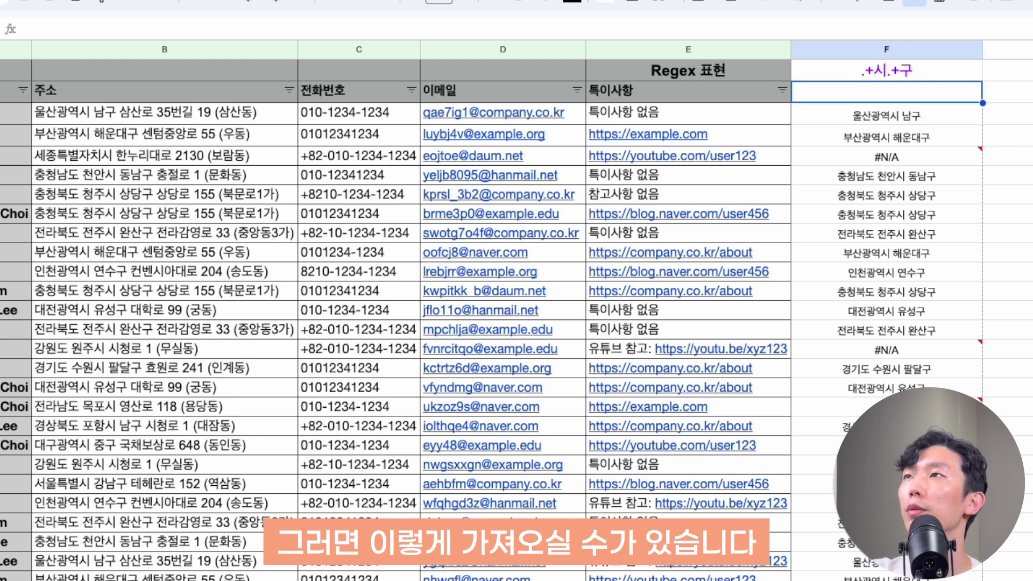
Inspect the error rows in column F against their addresses, and add the alternative "|.+시" to F1, giving ".+시.+구|.+시".
click(924, 159)
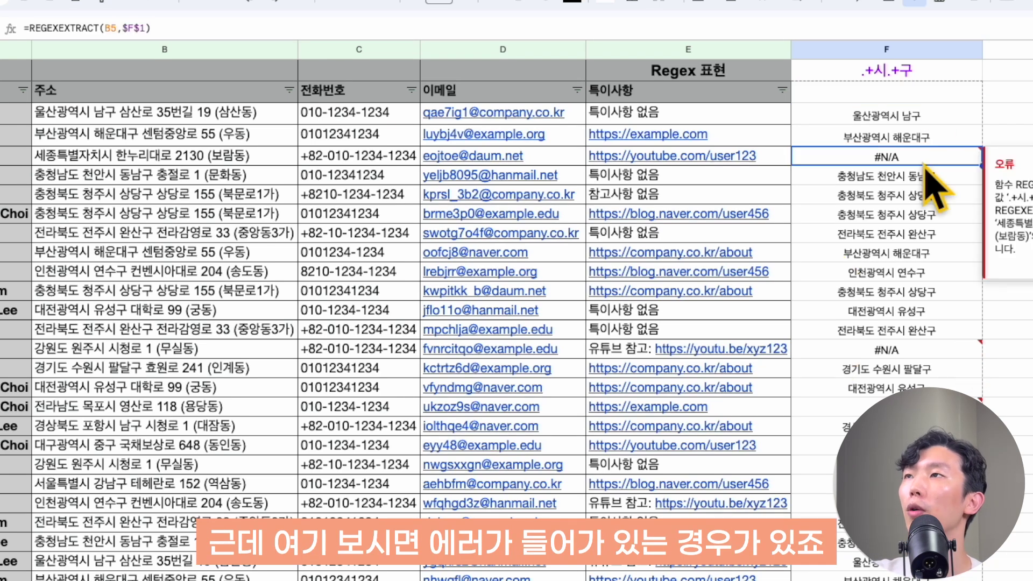
click(183, 155)
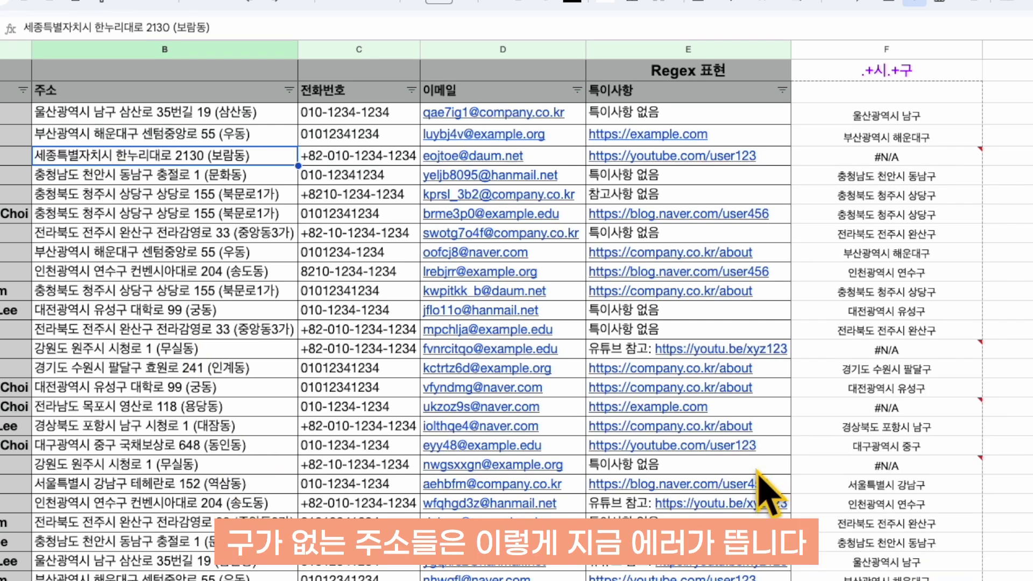
drag(753, 464, 888, 465)
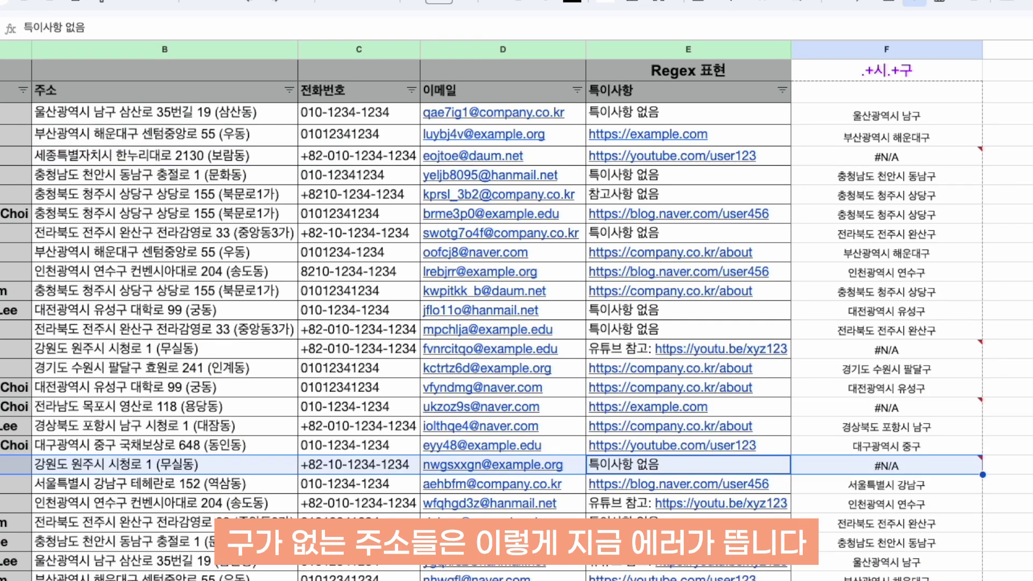
click(202, 466)
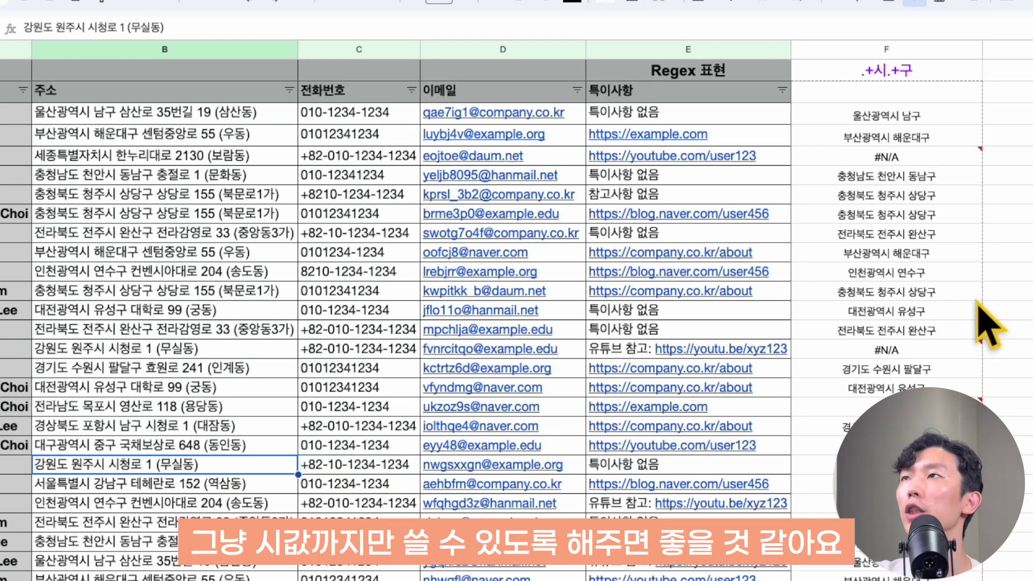
click(952, 75)
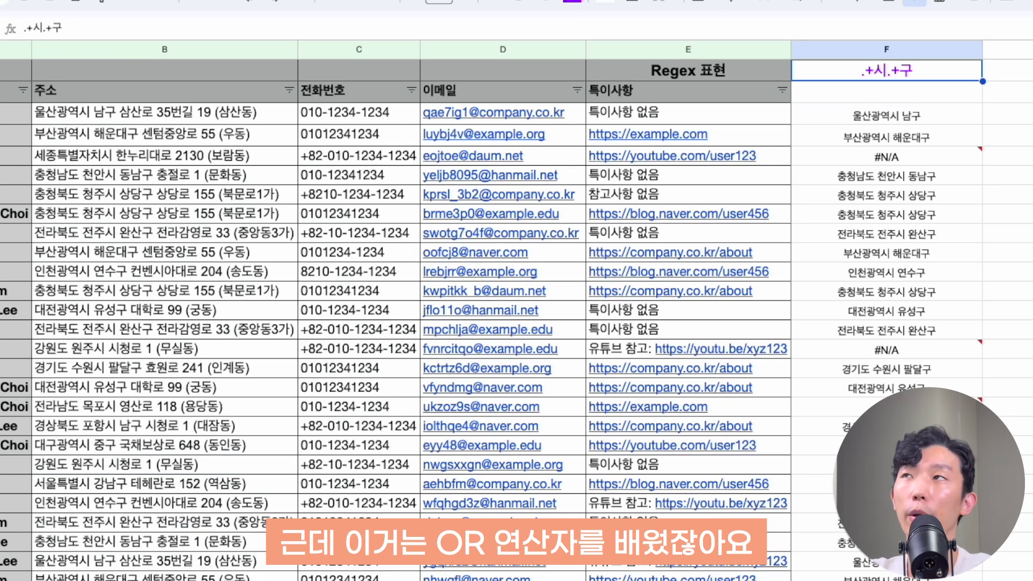
key(Return)
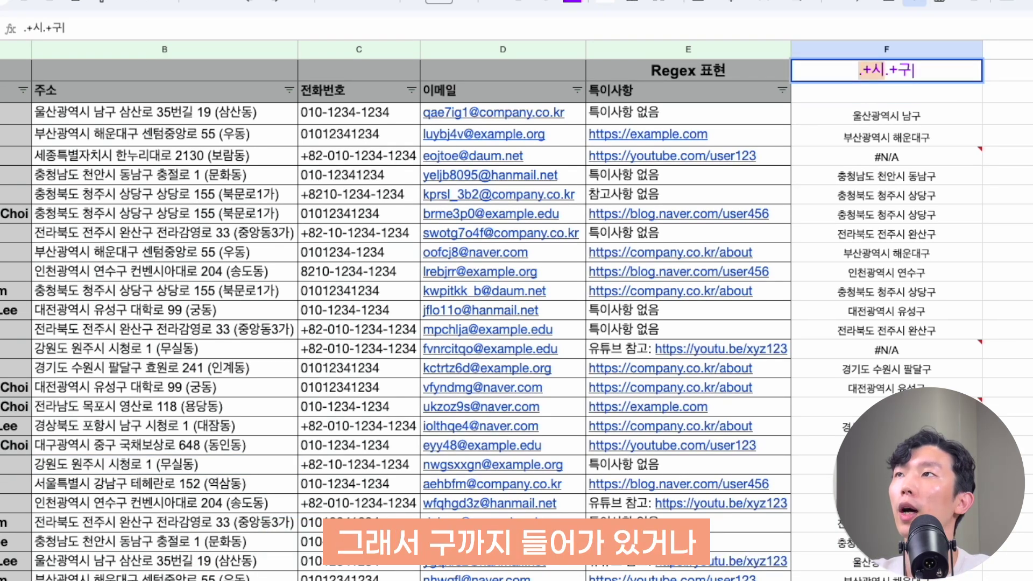
text(|.+시)
key(Return)
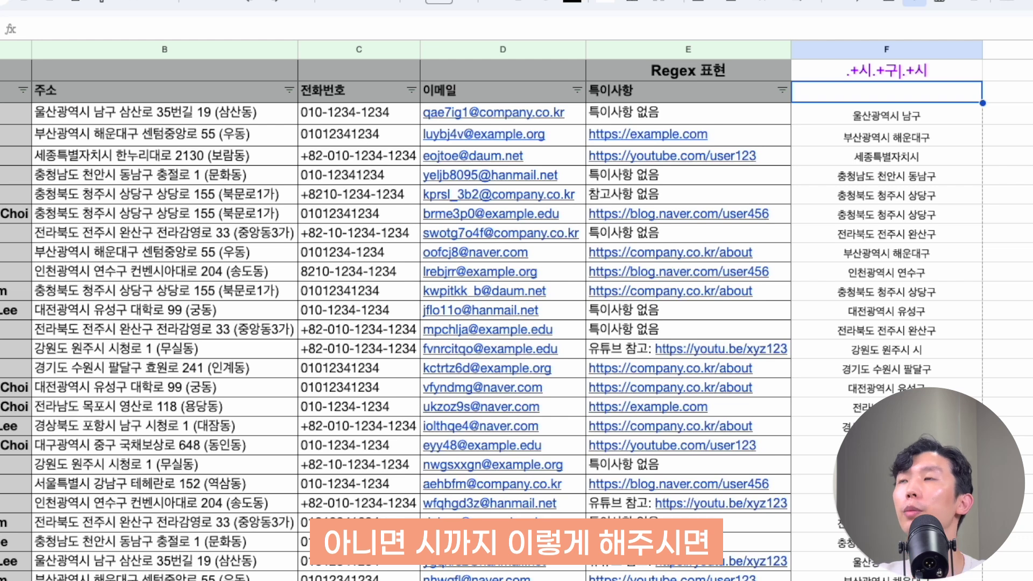
Check the extracted city and district values in column F down to the last data row and return to the header.
click(919, 75)
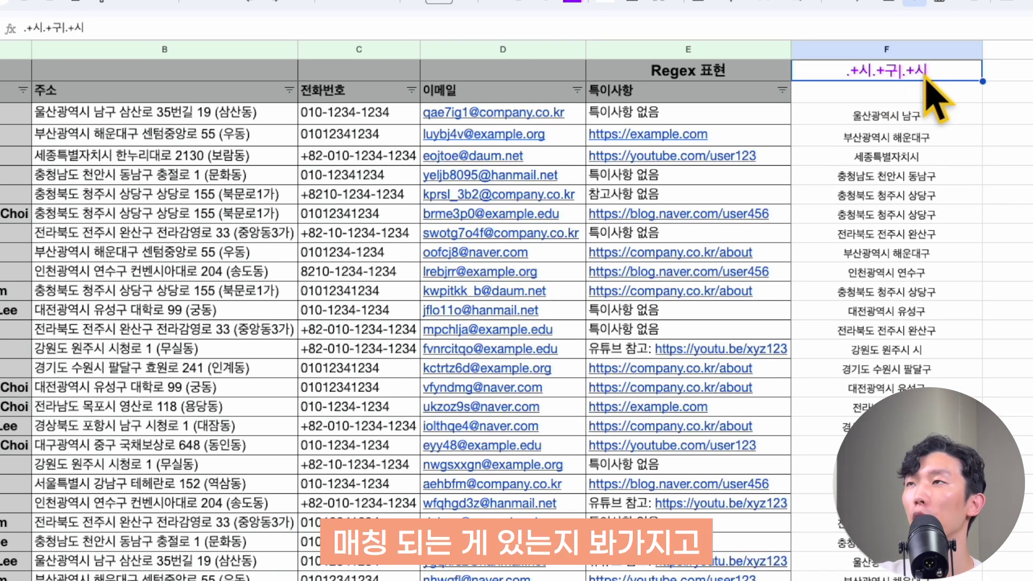
key(super+Down)
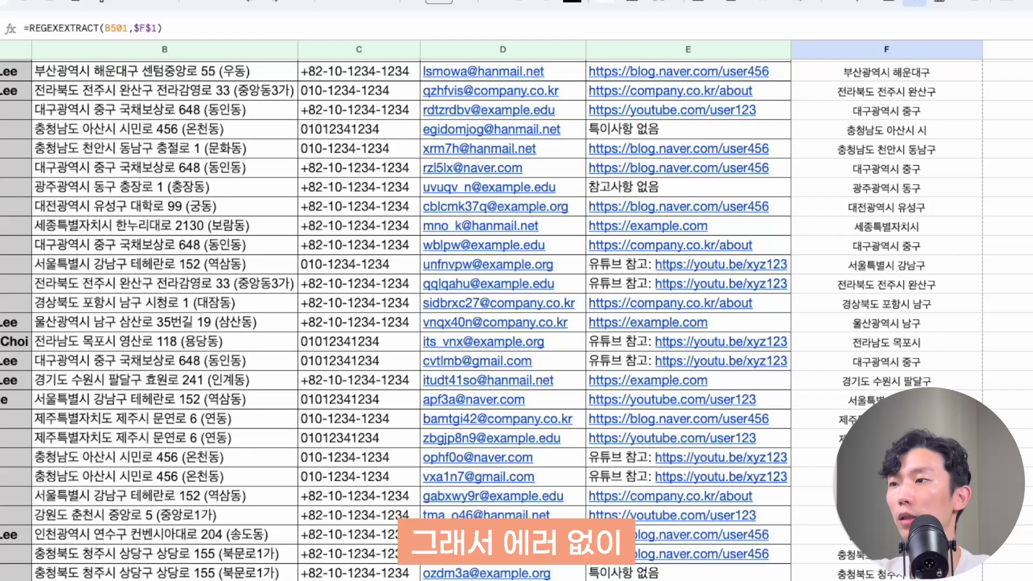
key(super+Up)
key(Up)
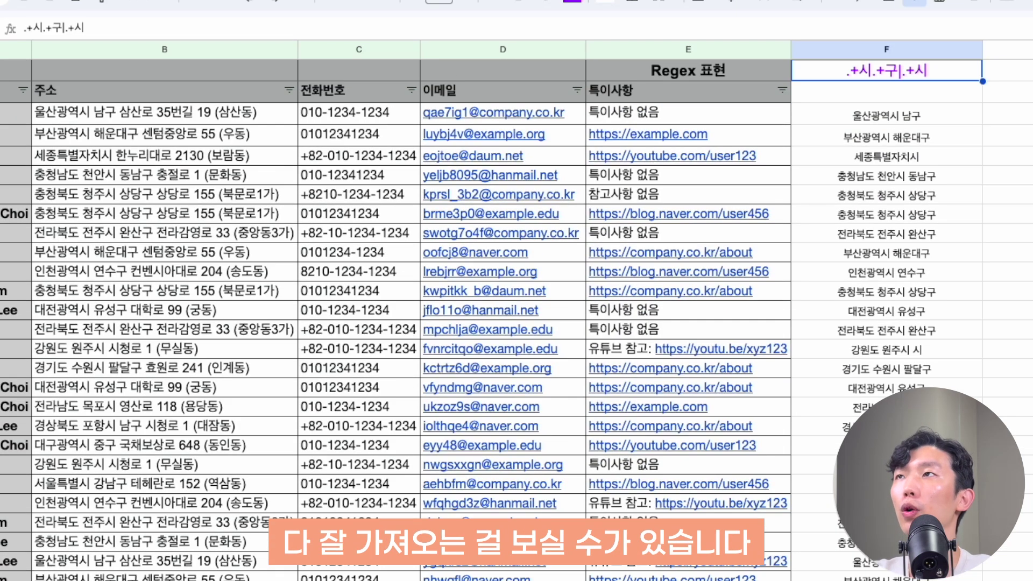
key(Down)
Read the second practice problem in column K, about separating rows with valid email addresses from invalid ones.
scroll(424, 431, right, 2)
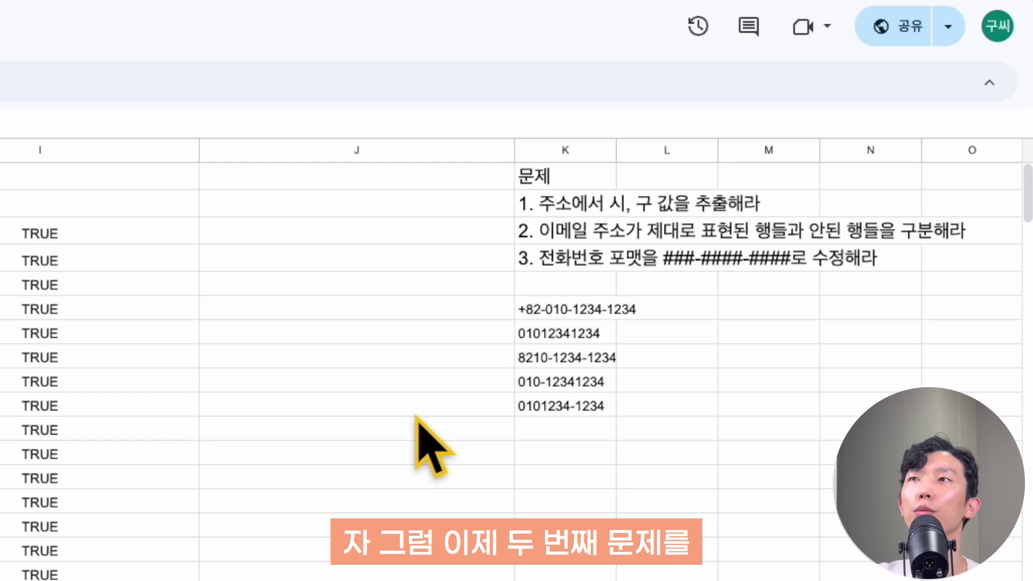
click(614, 237)
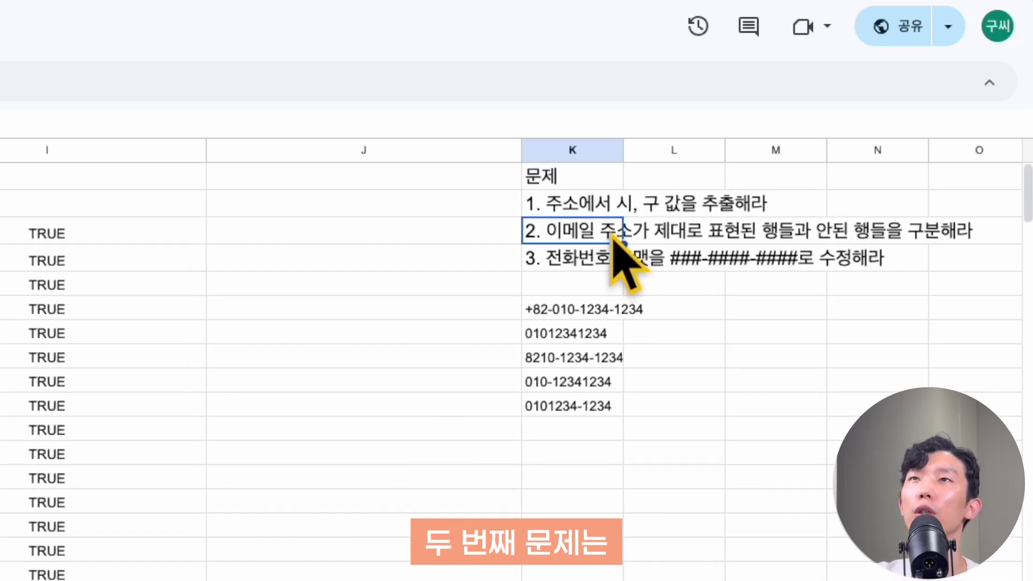
click(595, 250)
click(588, 241)
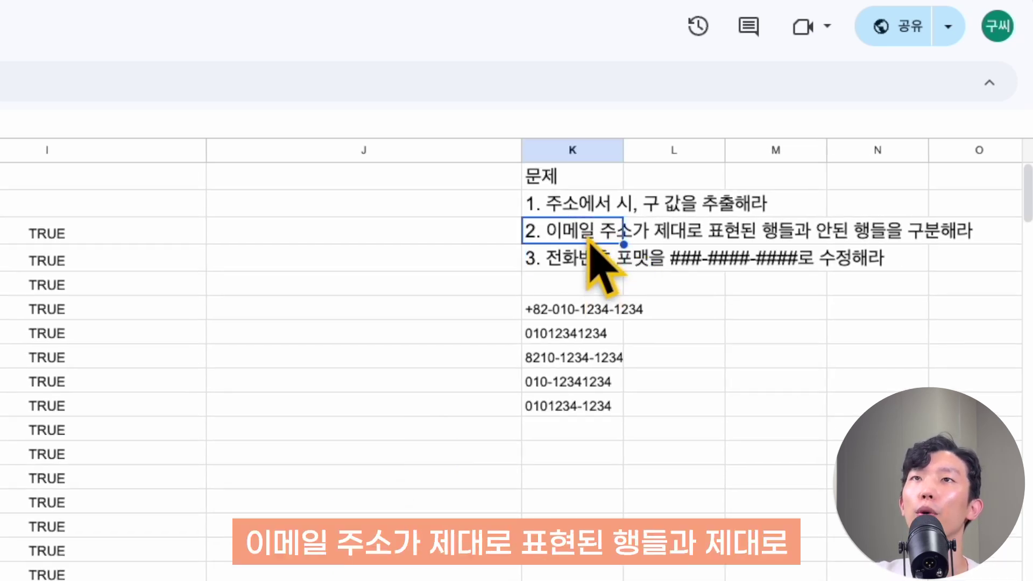
scroll(562, 237, right, 2)
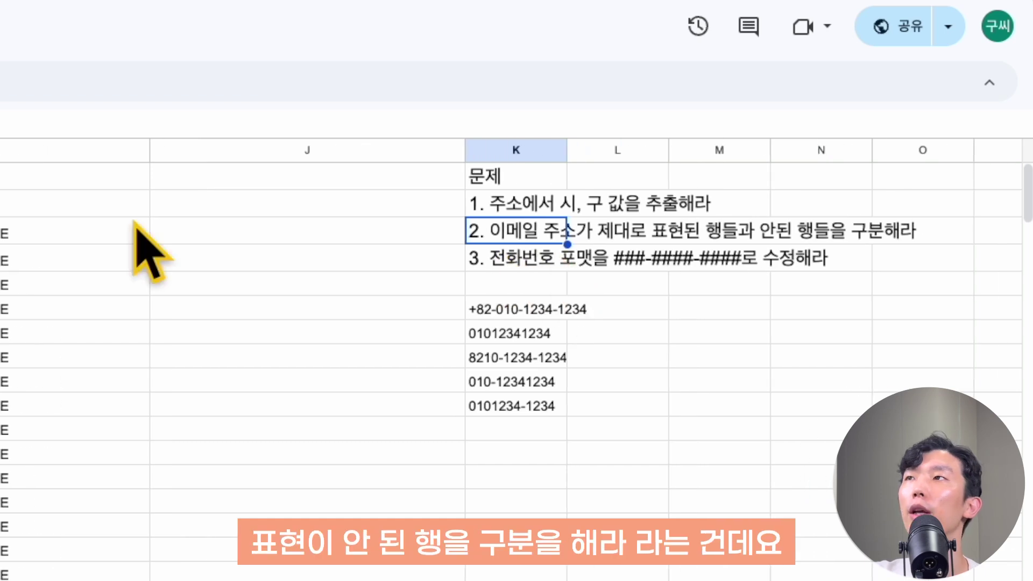
scroll(566, 231, right, 1)
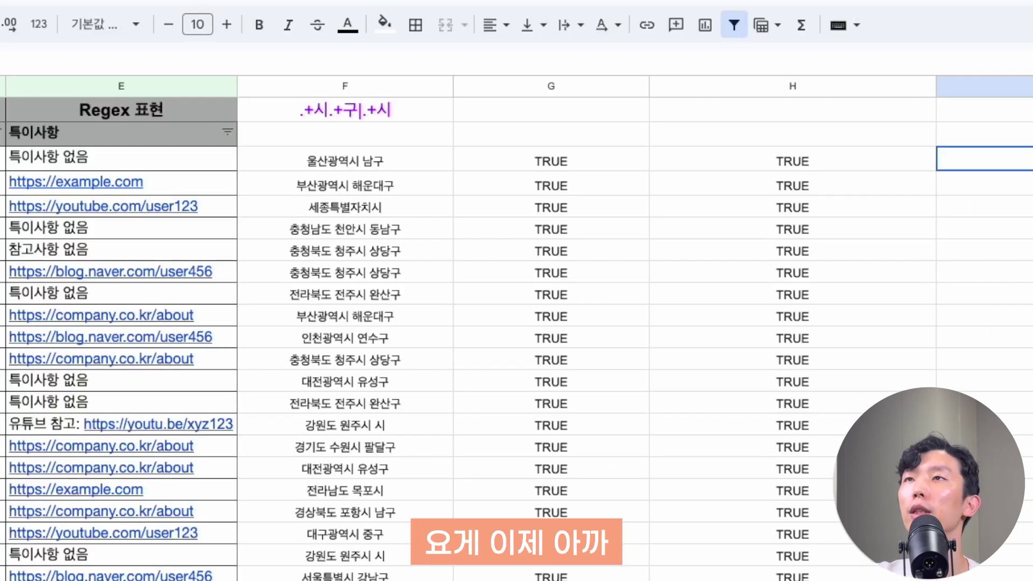
click(984, 183)
click(984, 206)
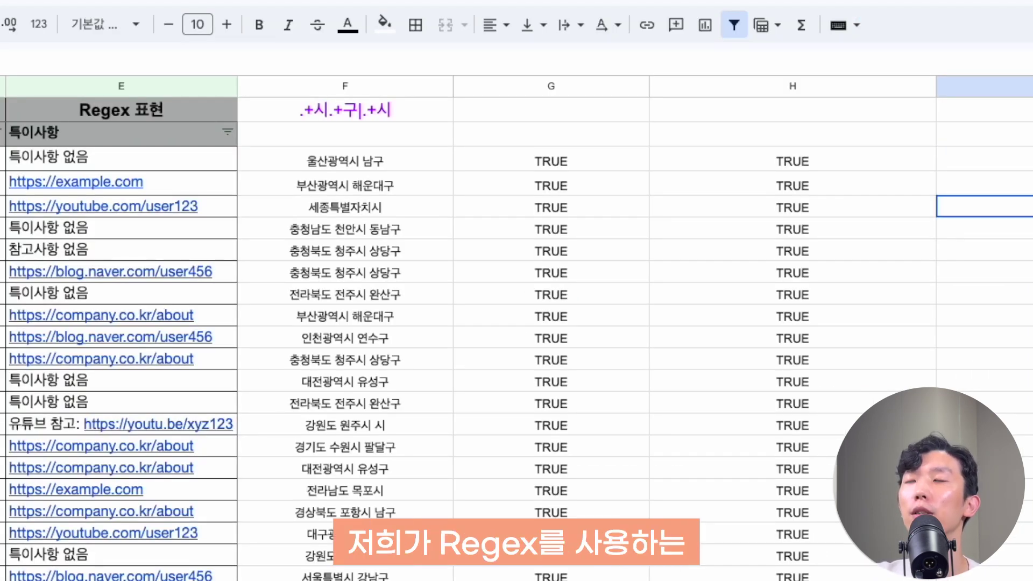
click(985, 272)
click(984, 336)
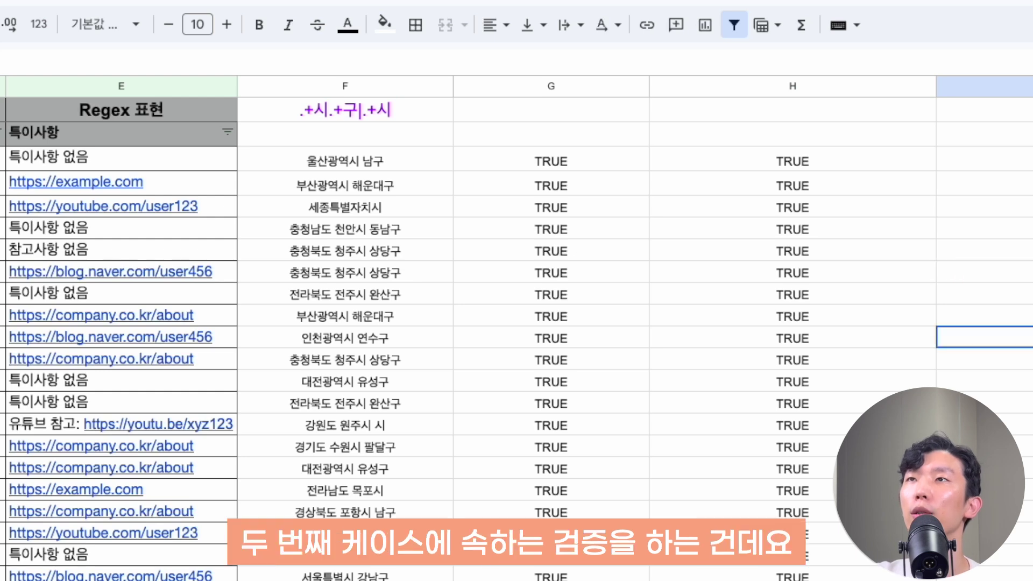
click(985, 206)
Inspect the REGEXMATCH formula for the email in G3 without changing it, and compare it with the address extraction in F3.
scroll(849, 209, left, 3)
click(846, 166)
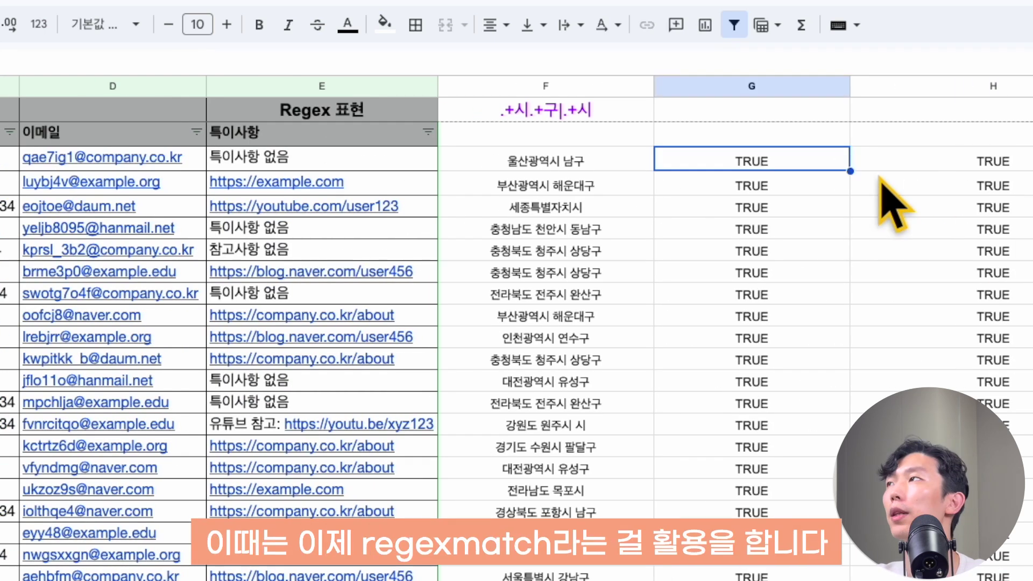
key(F2)
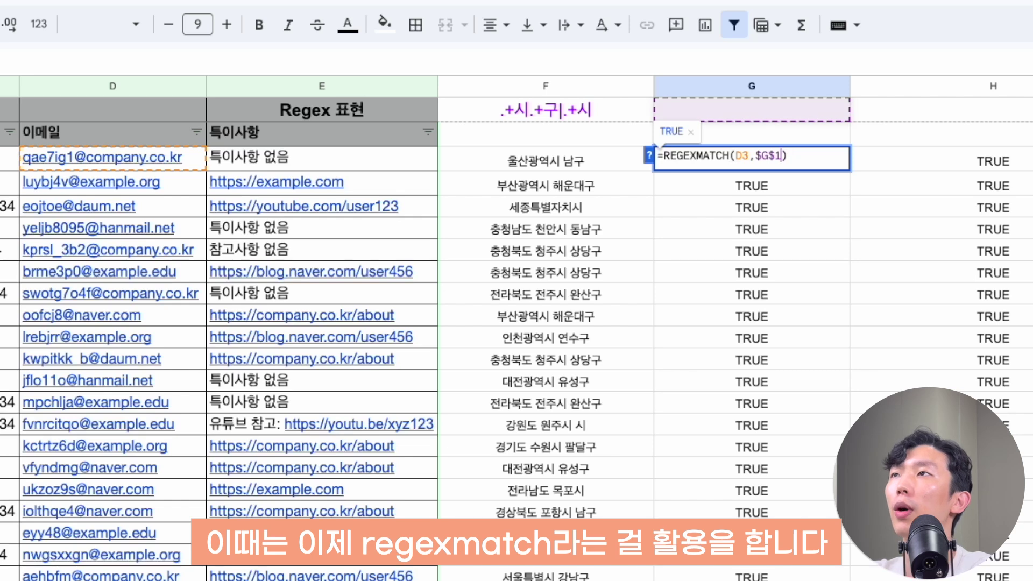
key(Escape)
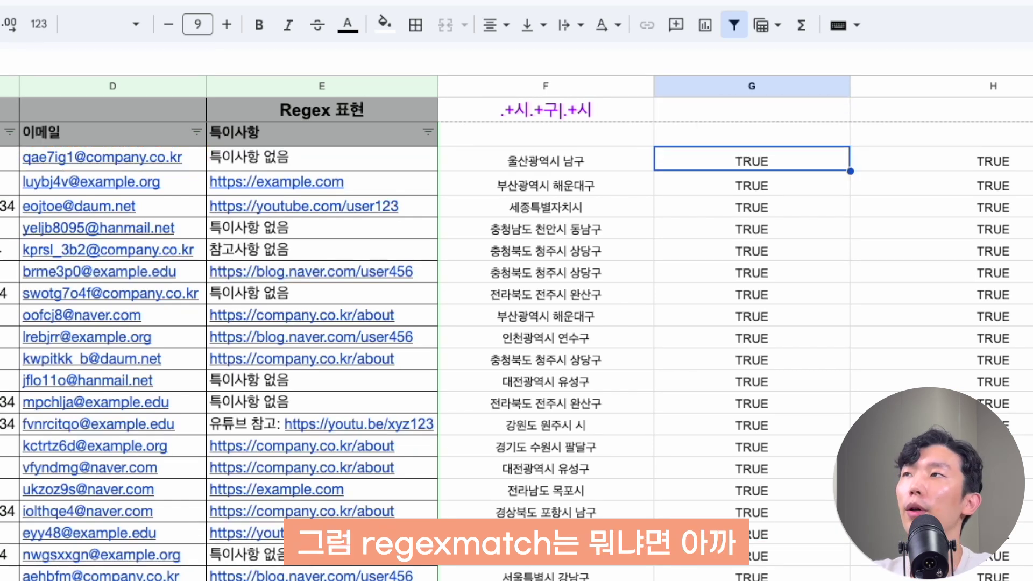
click(545, 159)
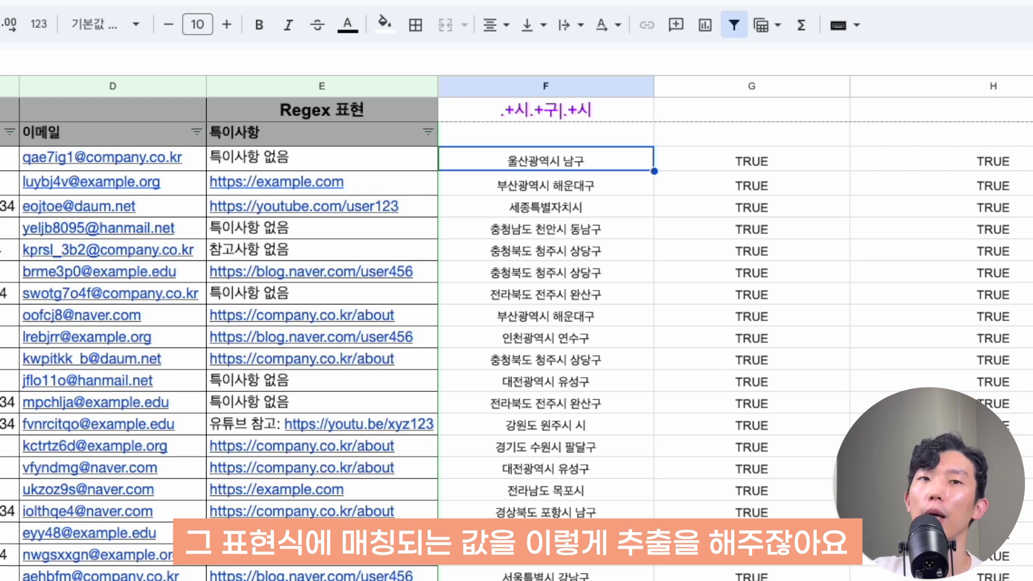
Start the email validation pattern in G1 with "^[a-zA-Z0-9._-]+@", anchoring the start and matching the local part.
click(752, 159)
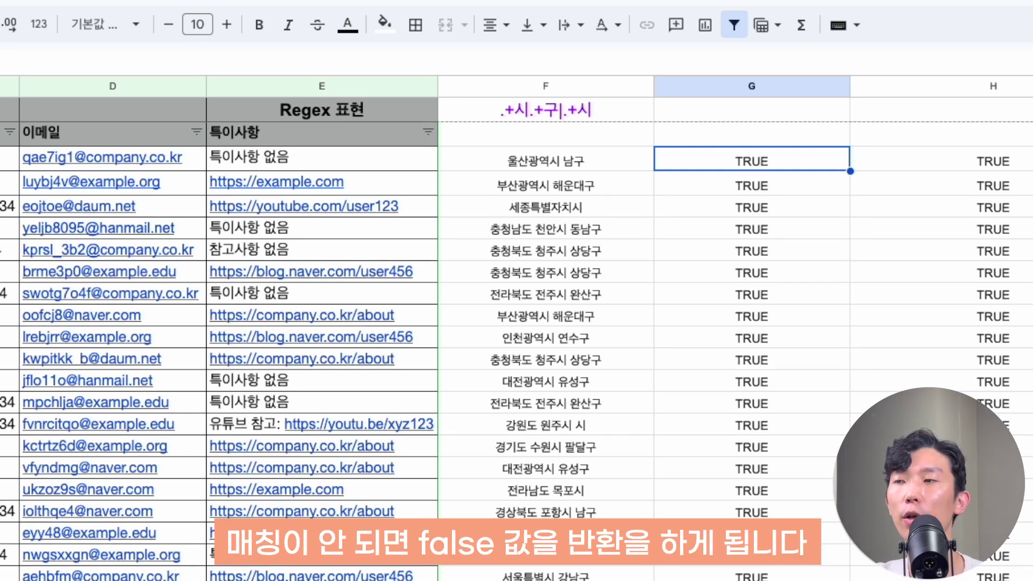
click(752, 110)
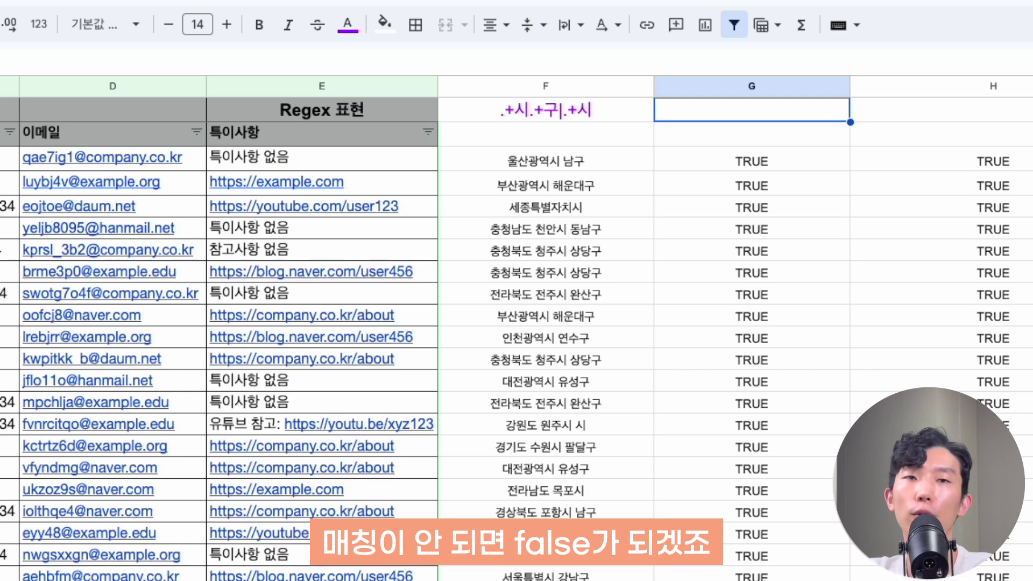
click(752, 161)
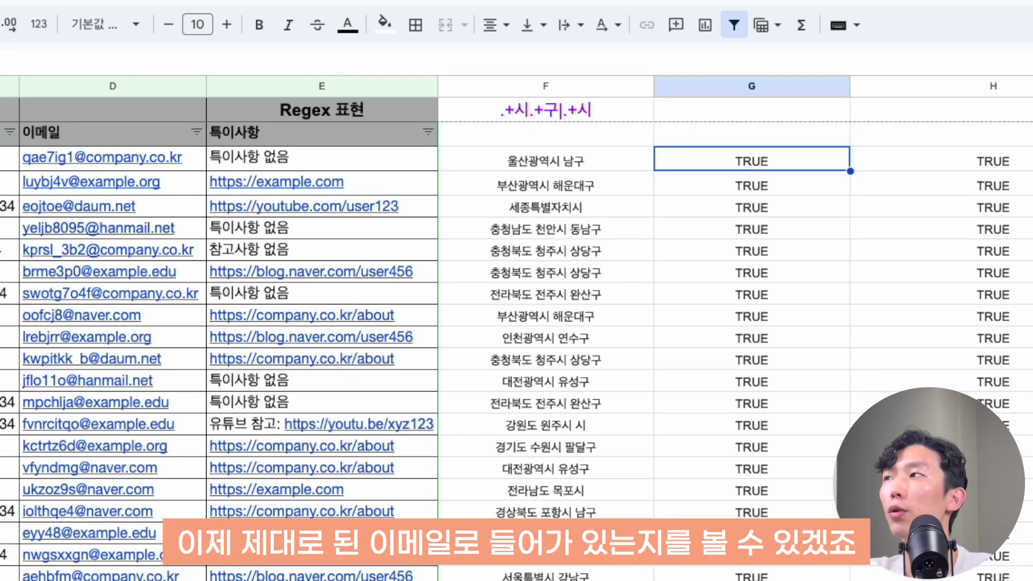
key(Up)
key(Up)
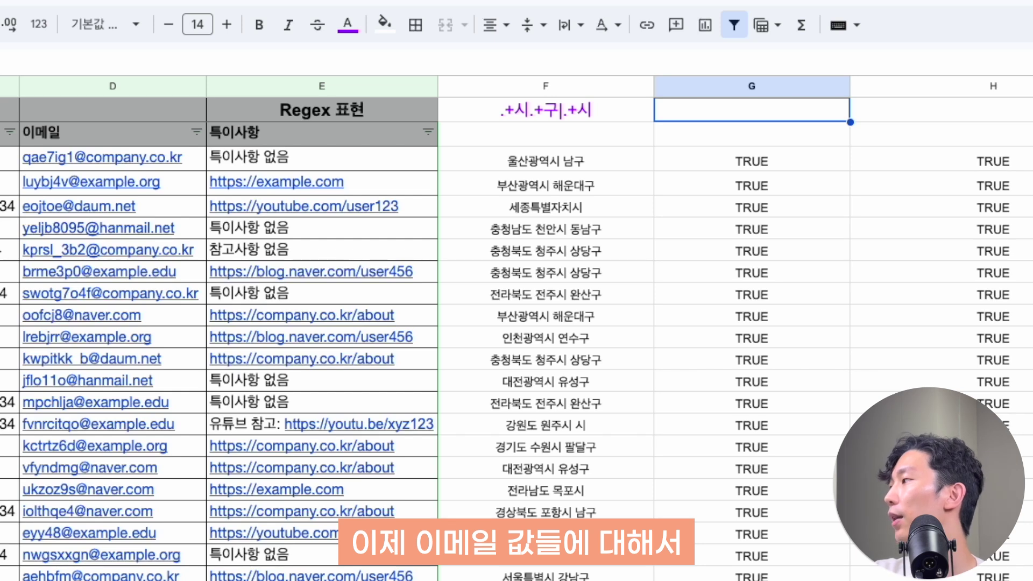
double_click(766, 109)
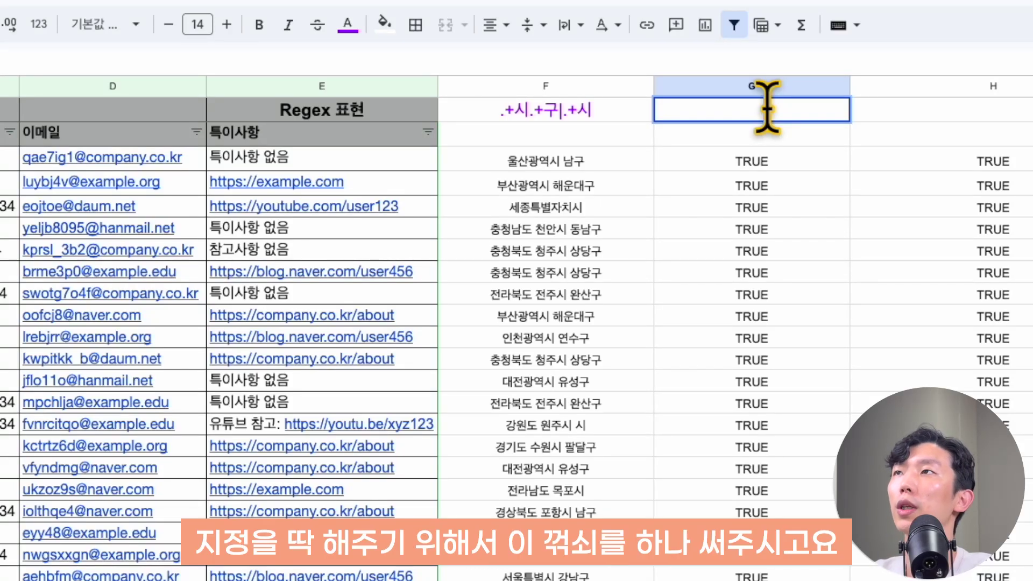
text(^)
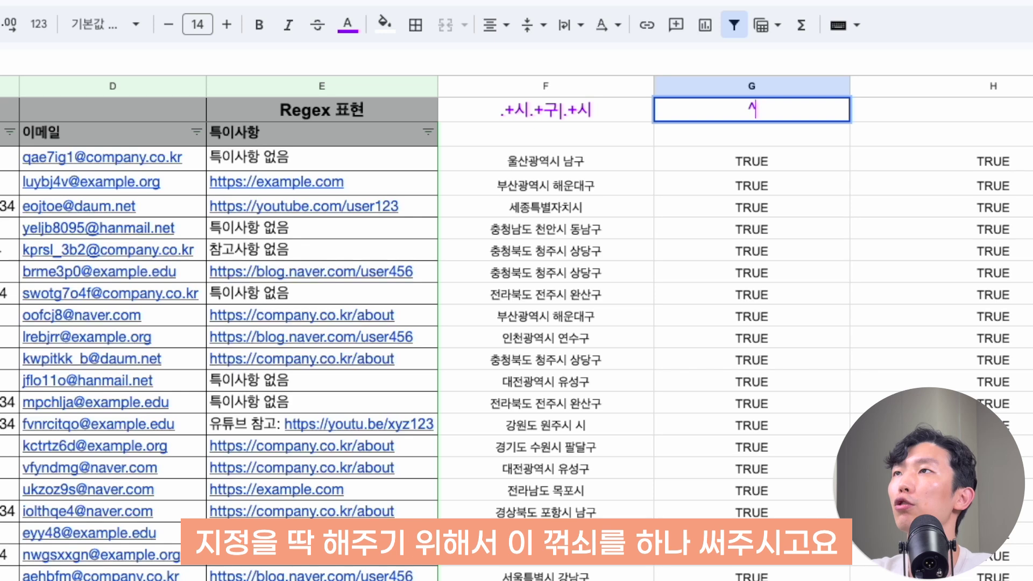
text([)
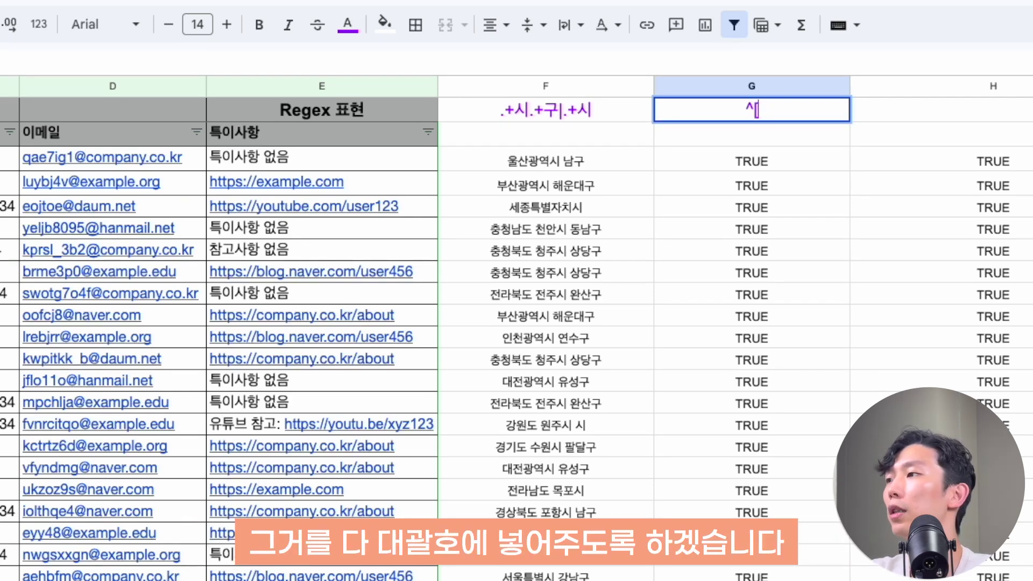
text(a-zA-Z0-9._)
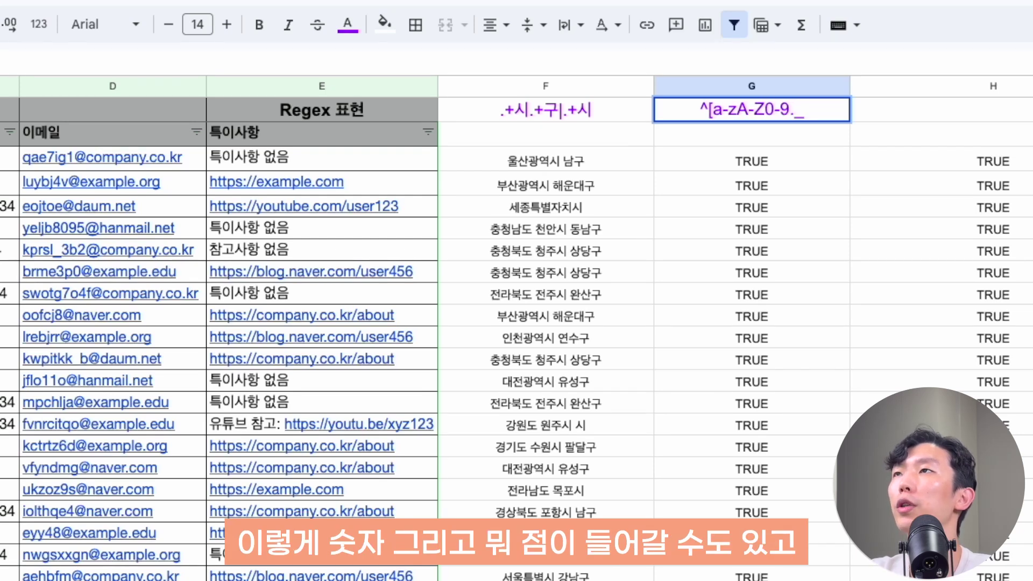
text(-)
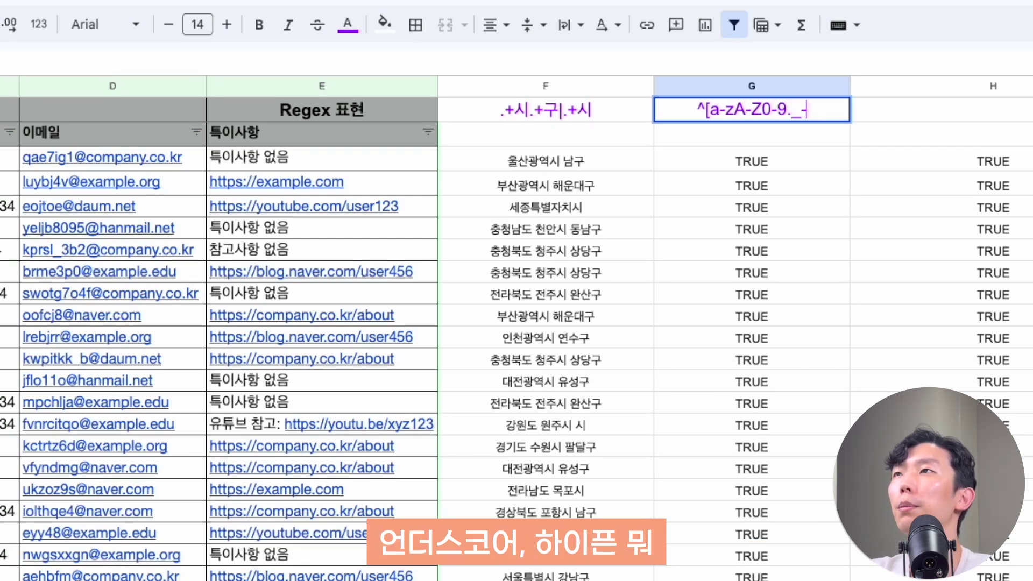
text(]+)
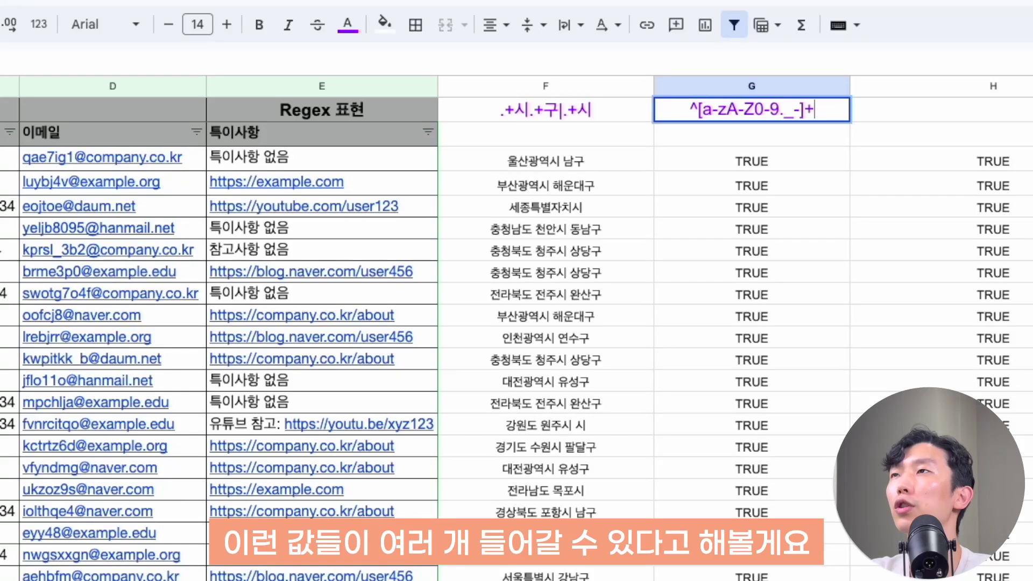
text(@)
key(Return)
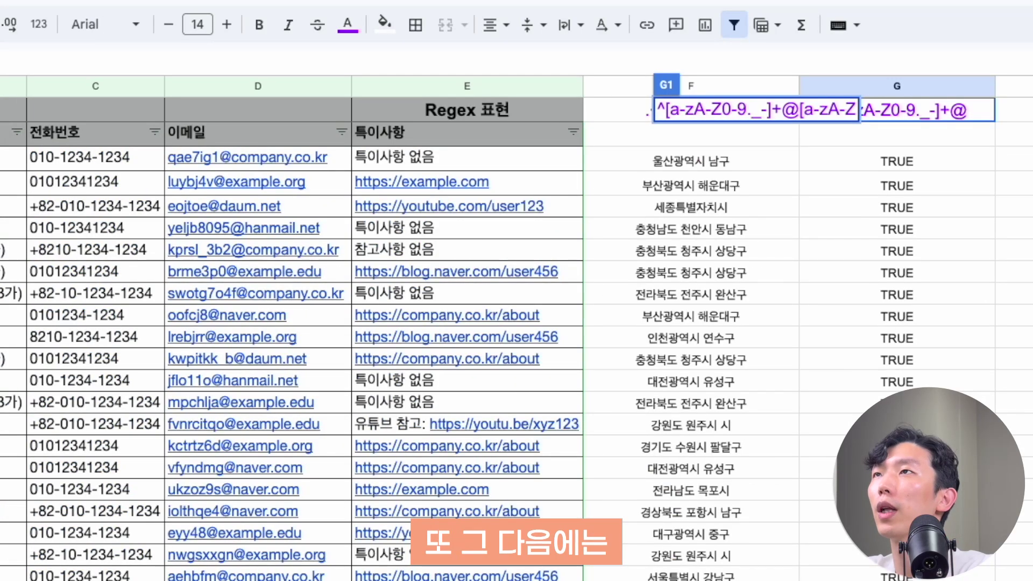
Extend the email pattern in G1 with "[a-zA-Z]+\." to match the domain name and a literal dot.
text(]+)
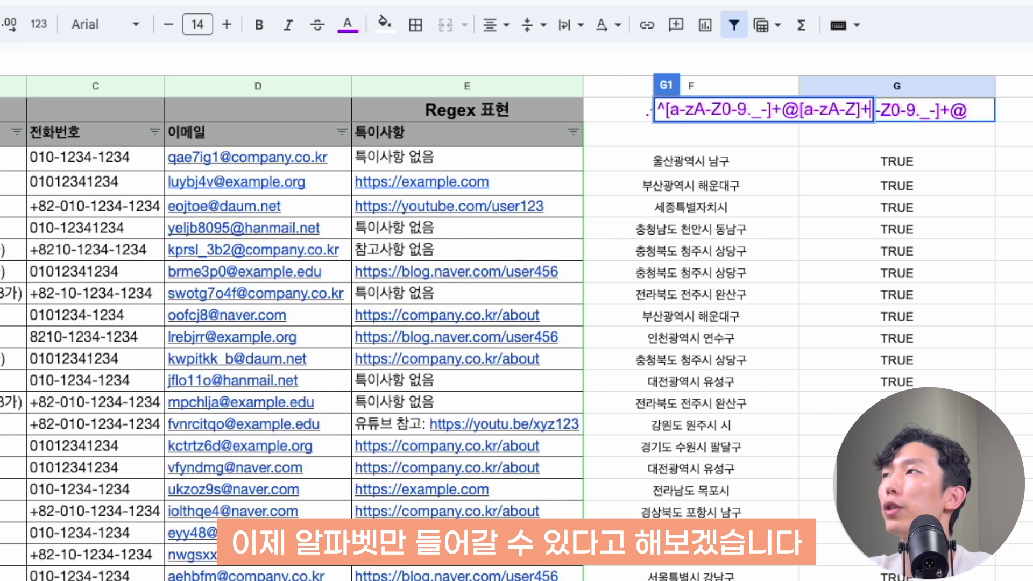
text(\.)
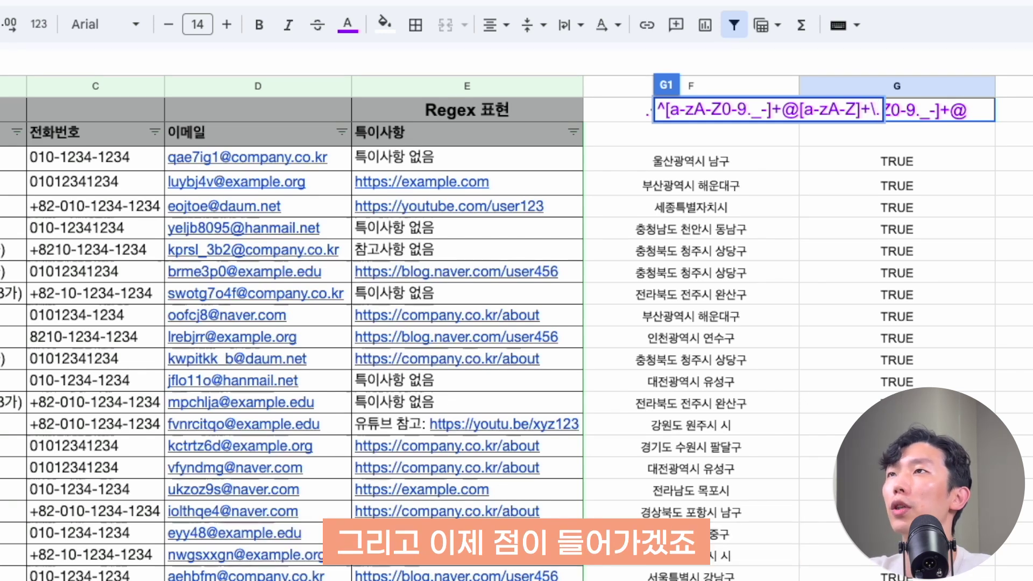
key(Return)
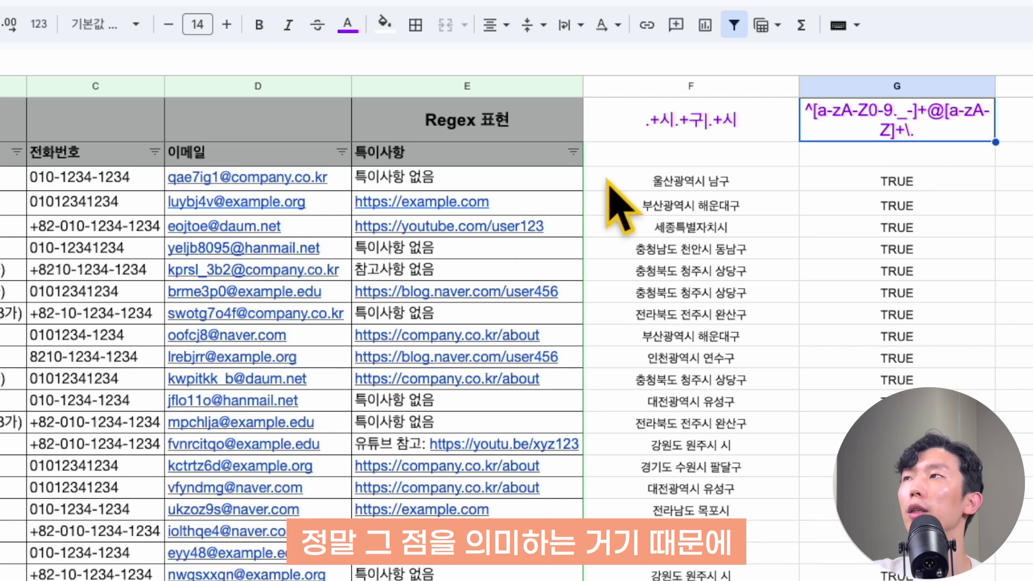
Append "[a-z]{2,6}" to the G1 pattern so the domain ending takes two to six lowercase letters.
double_click(920, 138)
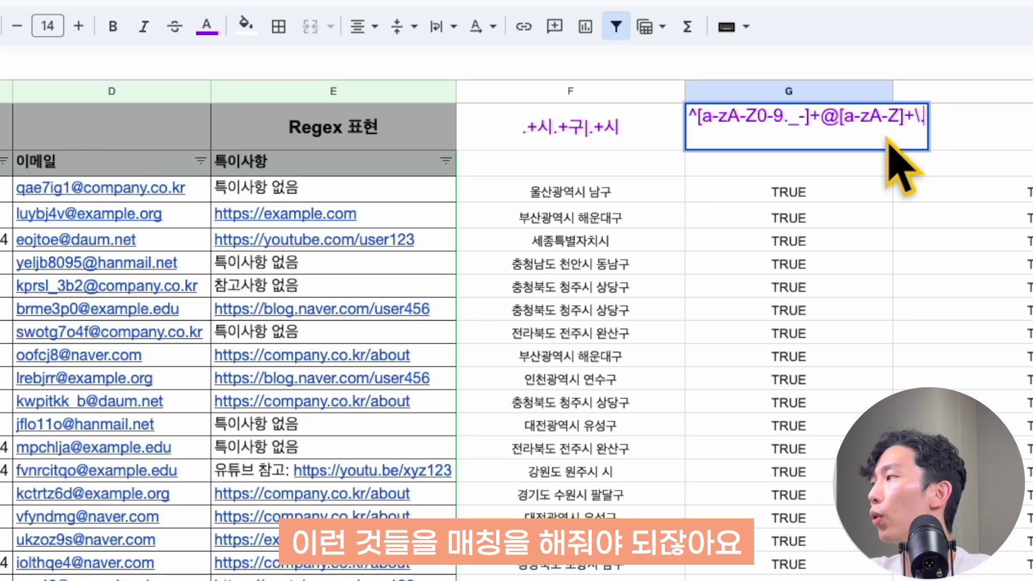
text([)
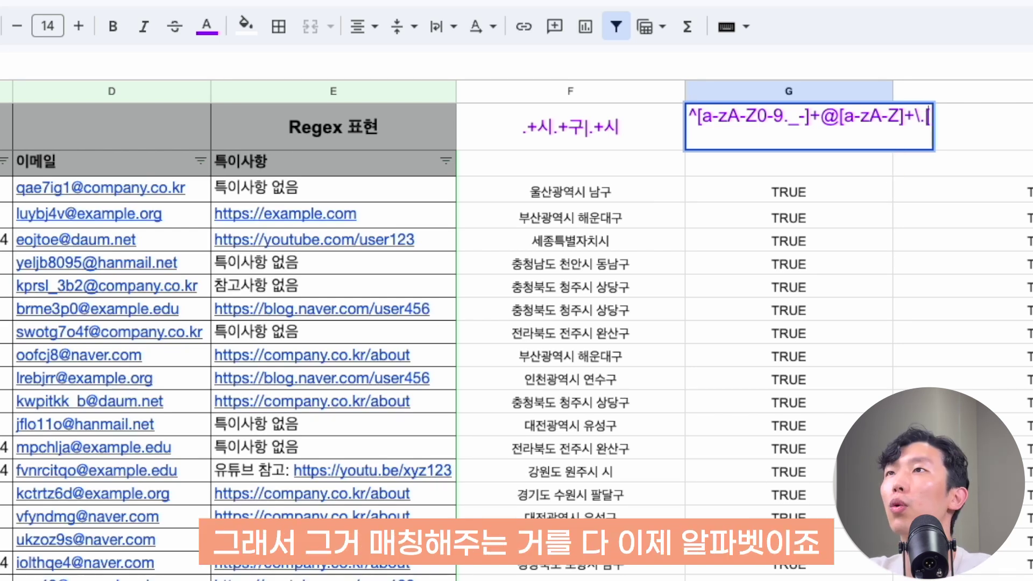
text(a-zA-Z])
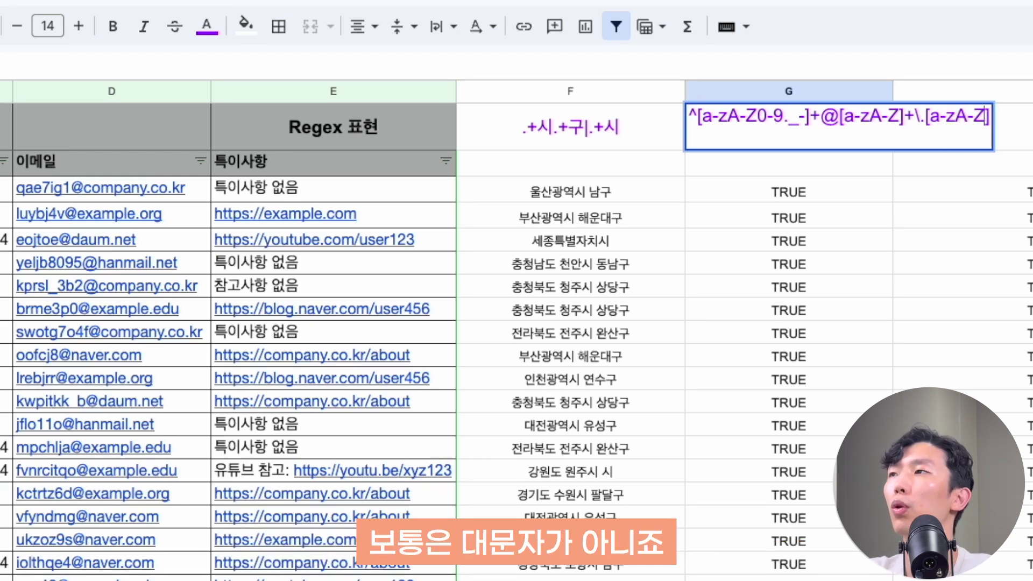
key(Left)
key(BackSpace)
key(BackSpace)
key(BackSpace)
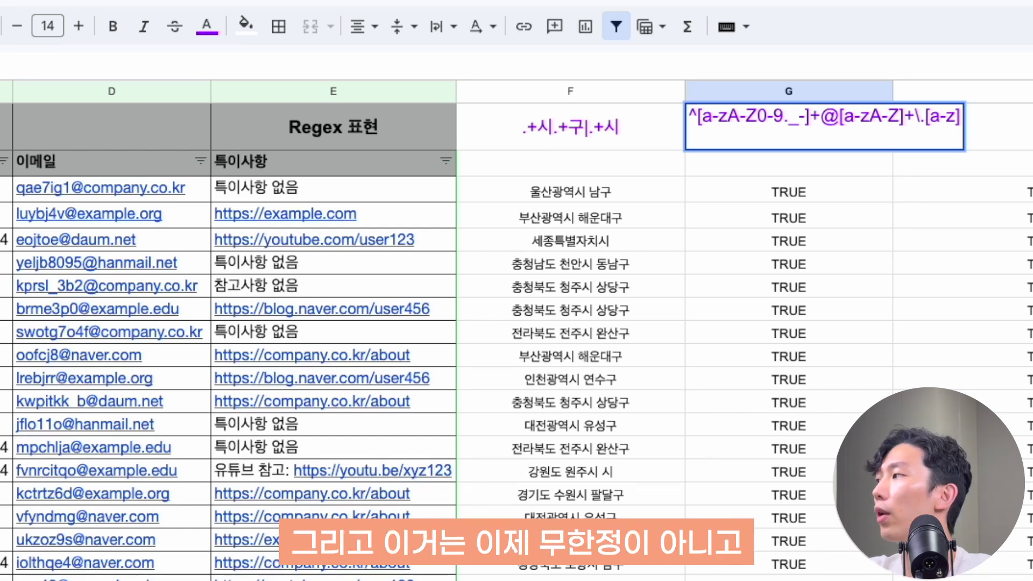
text({2,6})
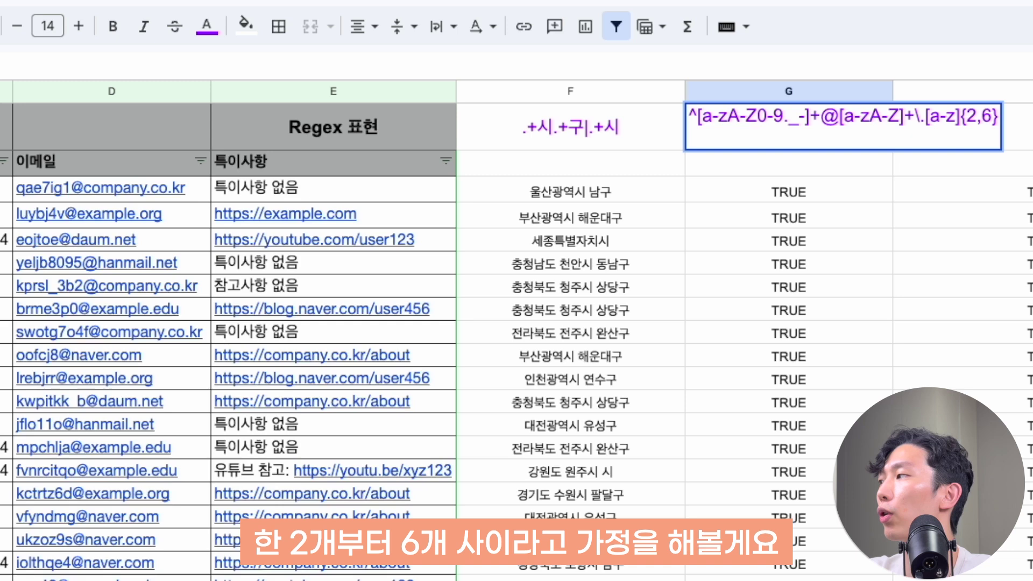
key(Return)
Append ".kr.kr.kr" to the email in D3 and ".net.net" to the one in D4, and check their match results in column G.
click(212, 195)
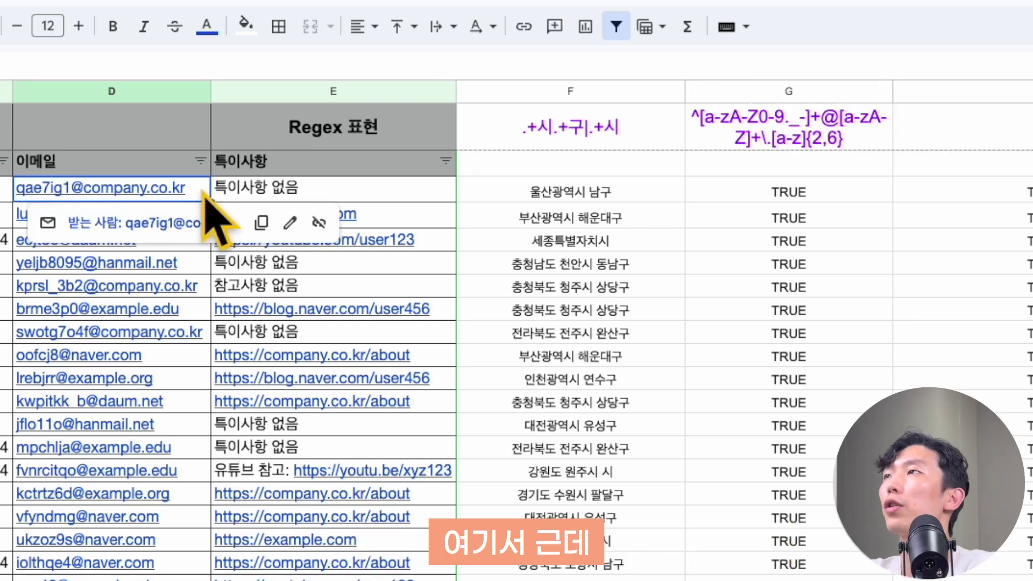
key(Return)
text(.kr.kr.kr)
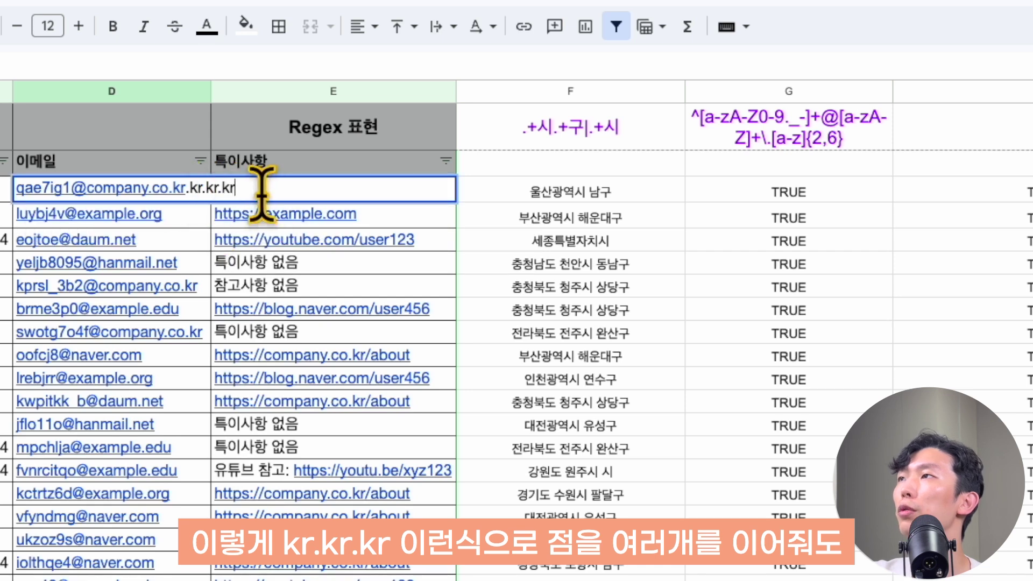
click(193, 215)
key(Return)
text(.net.net)
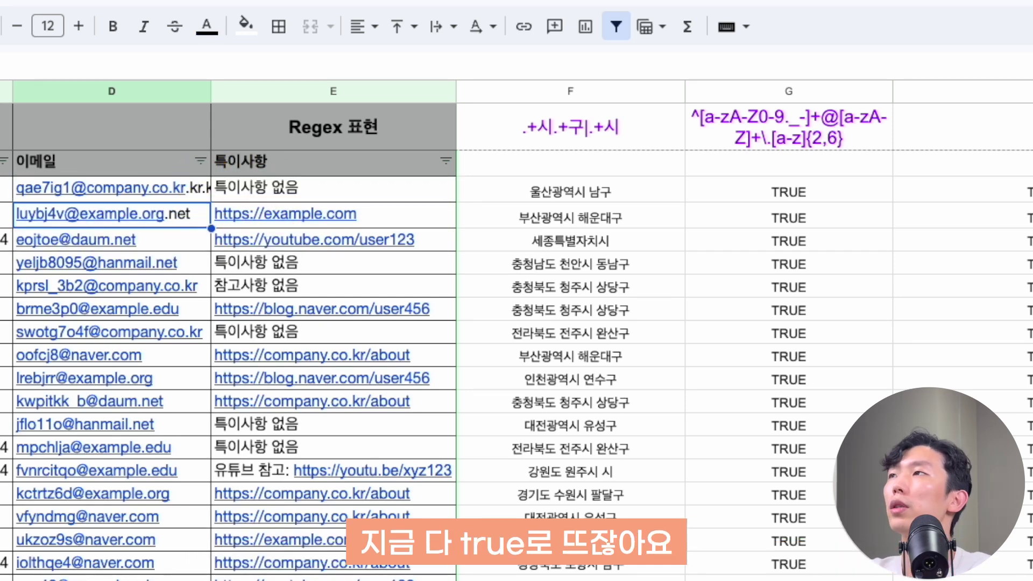
click(825, 225)
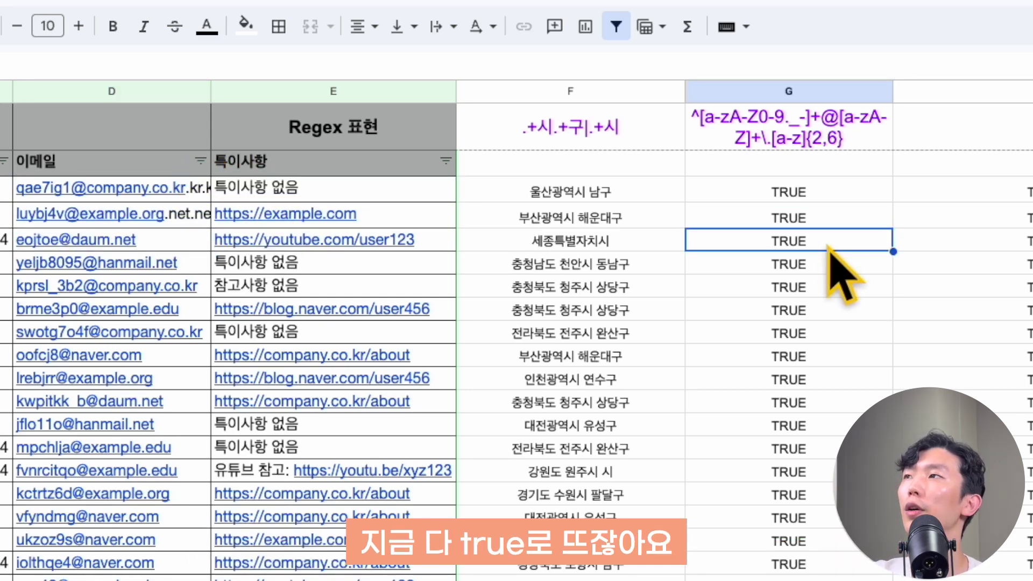
click(791, 134)
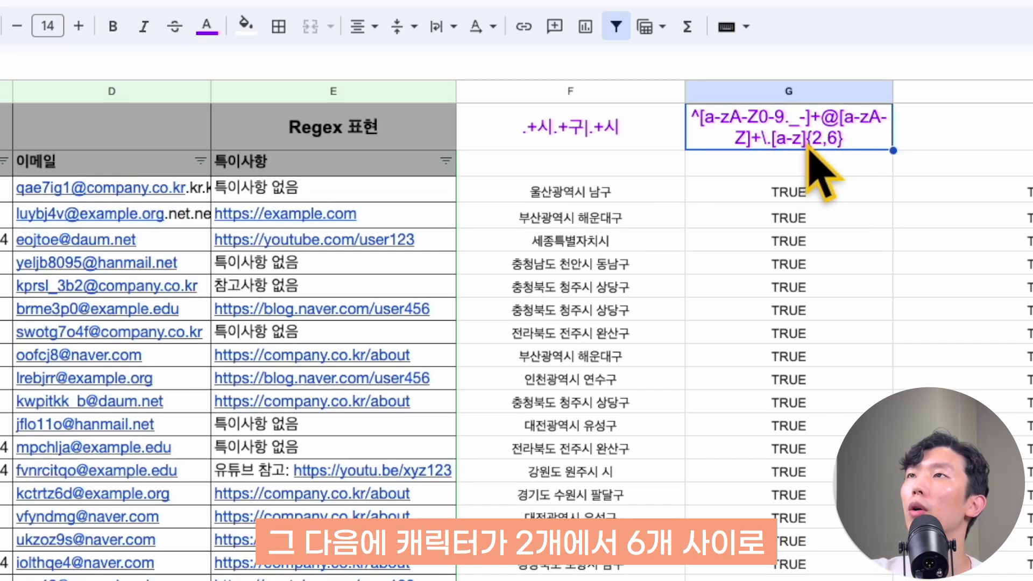
mouse_move(175, 196)
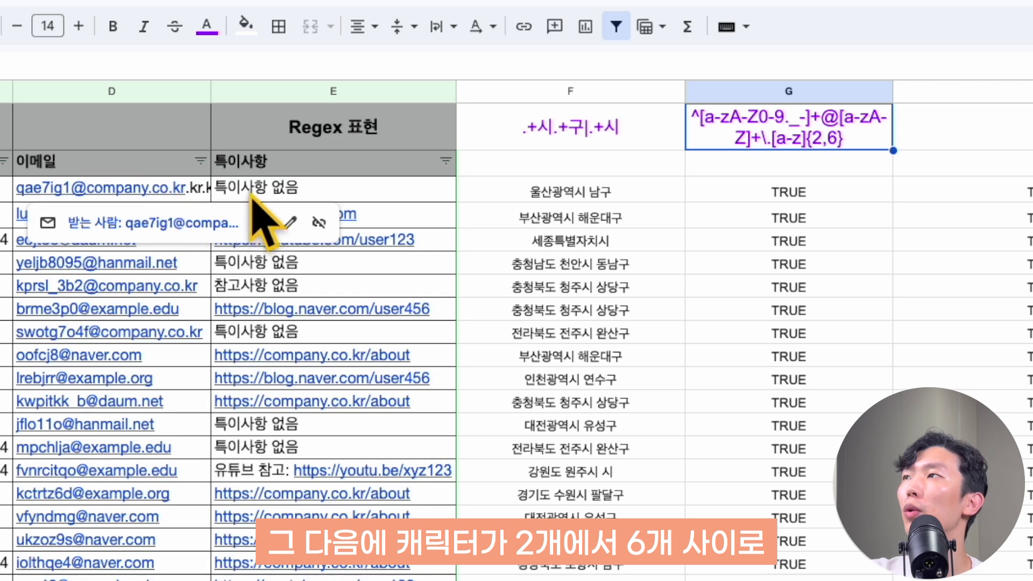
click(108, 145)
click(169, 167)
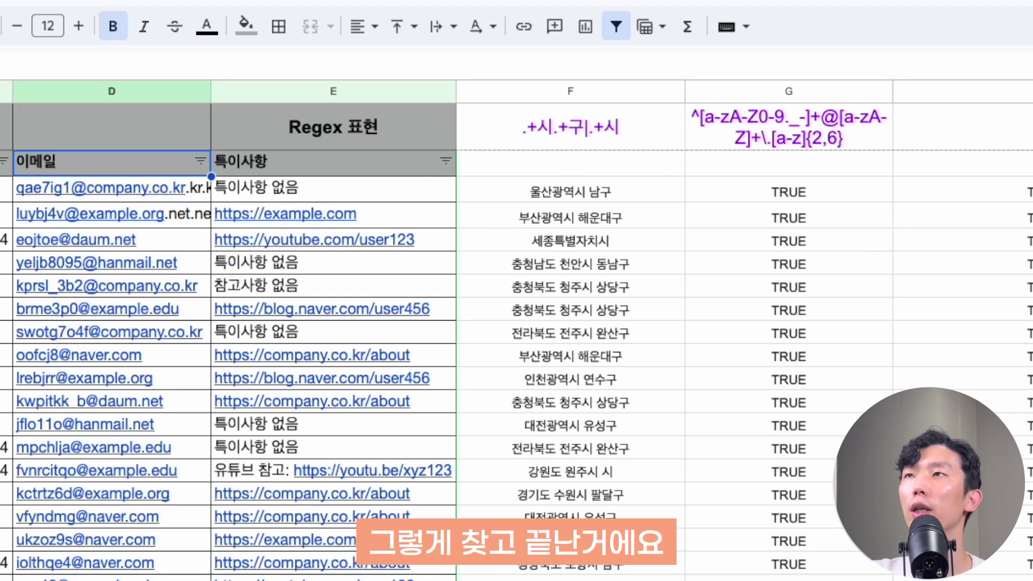
click(753, 217)
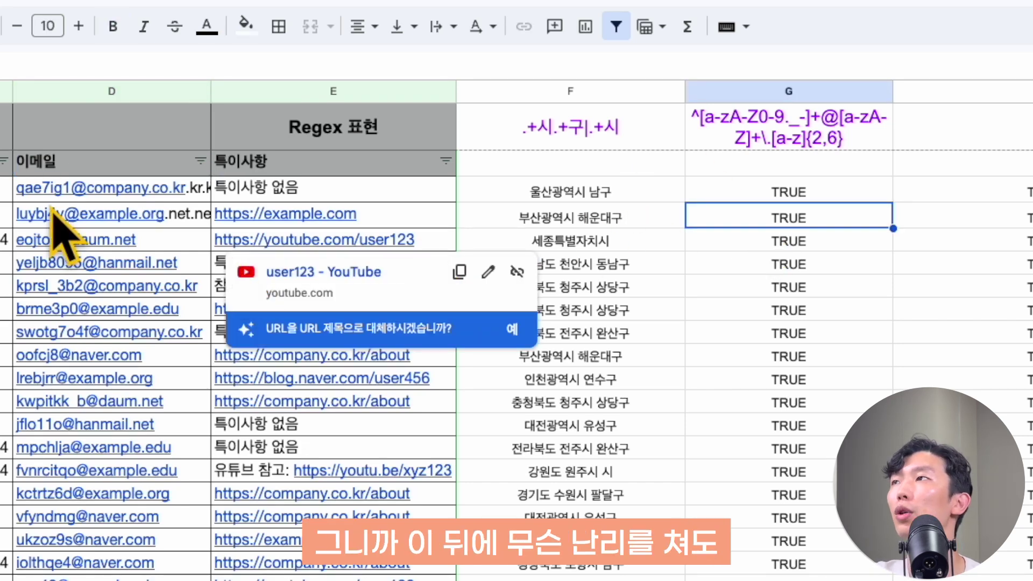
Replace the added suffix of the email in D4 with ".아아아" and check its match result in G4.
click(177, 223)
key(BackSpace)
key(BackSpace)
key(BackSpace)
key(BackSpace)
key(BackSpace)
key(BackSpace)
key(BackSpace)
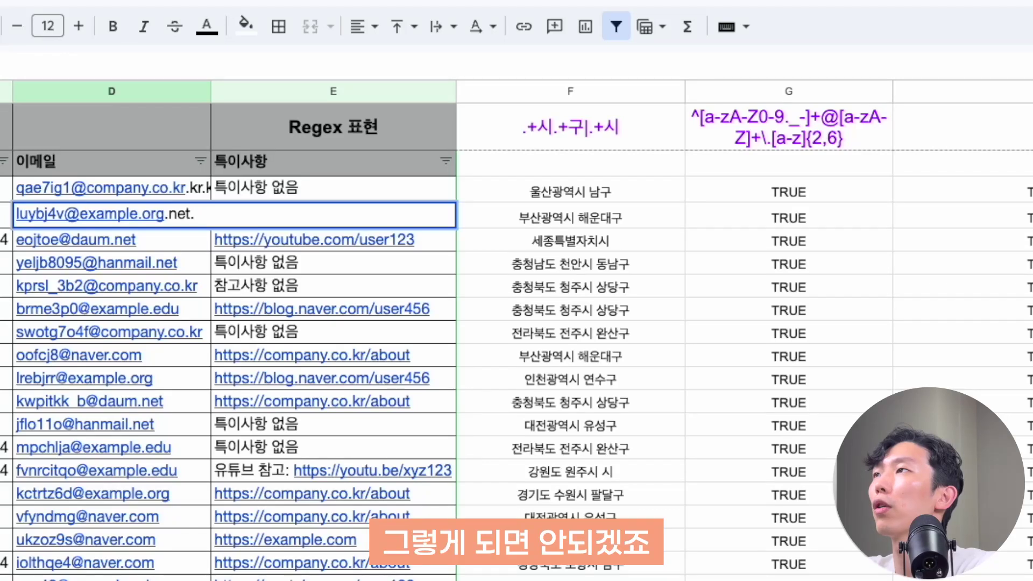
text(아아아)
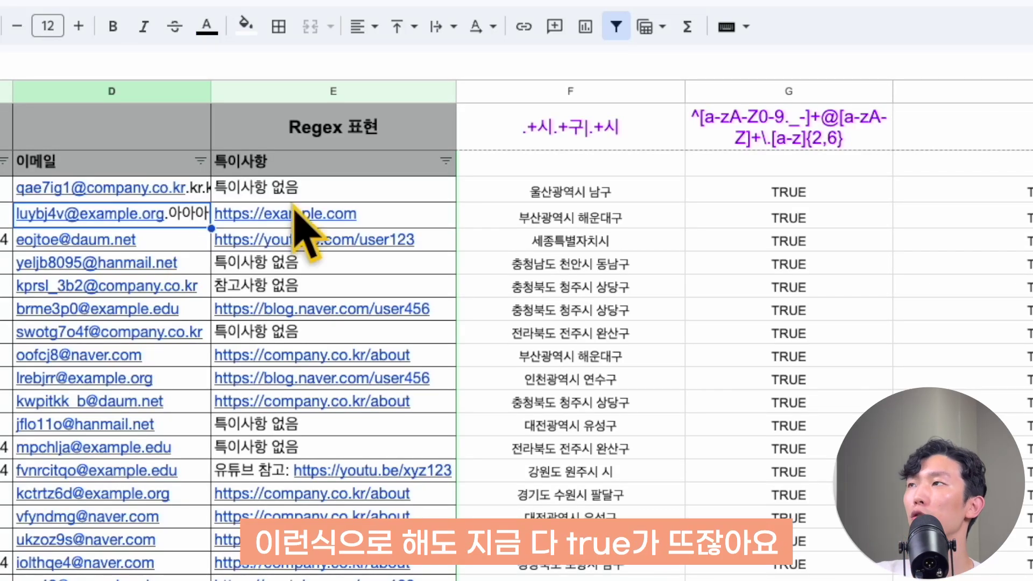
click(785, 223)
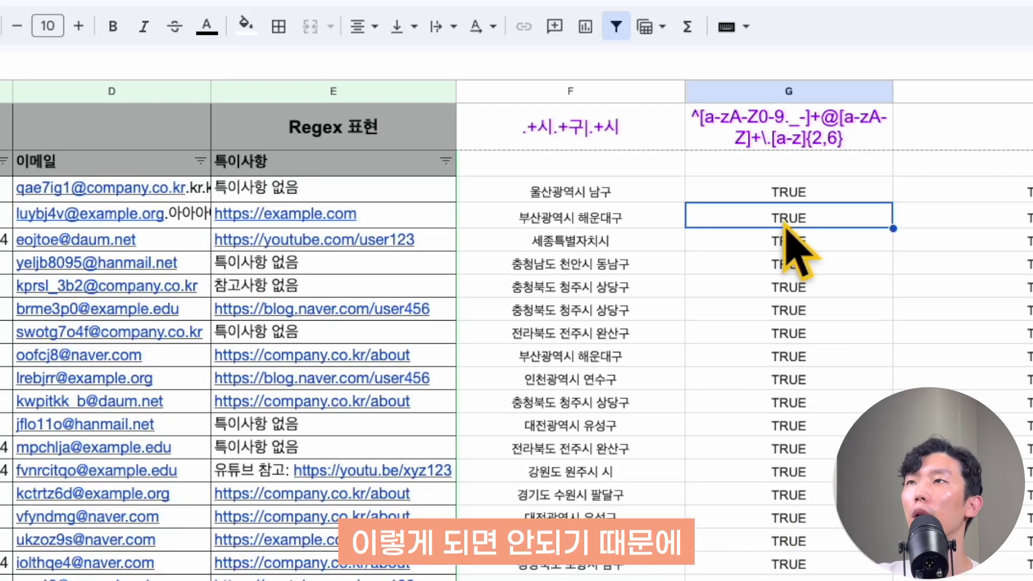
Append "(?:\.[a-zA-Z]{2,3})?$" to the G1 pattern for one optional second domain ending and an end anchor, and reopen the cell to review it.
click(866, 139)
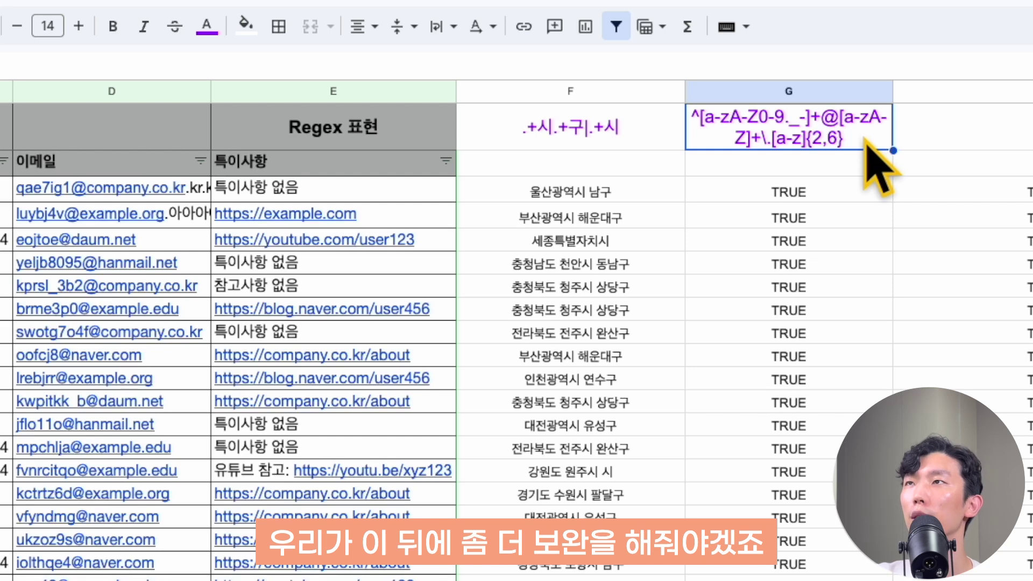
double_click(865, 139)
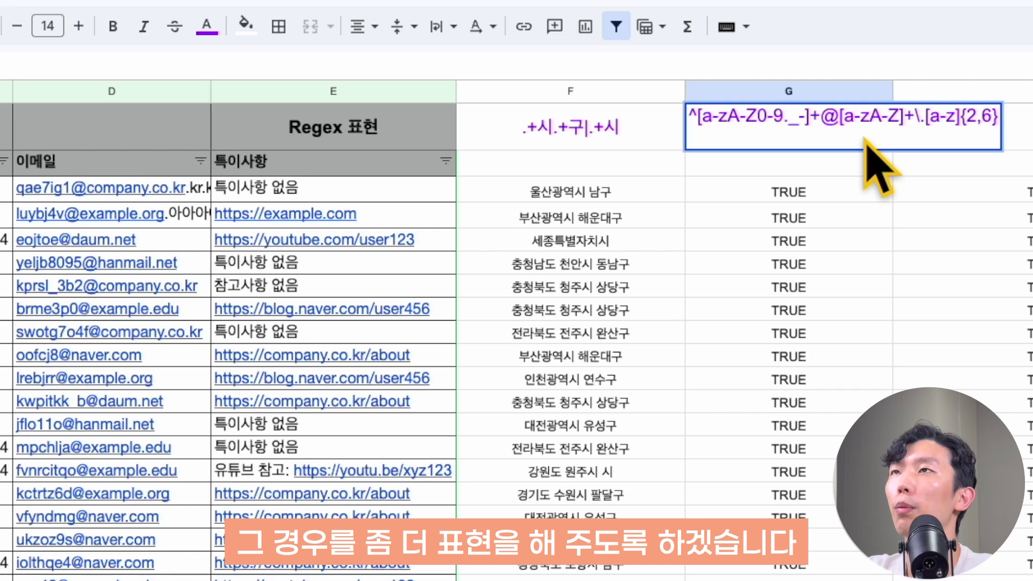
text((?:\.[a-zA-Z]{2,3})?$)
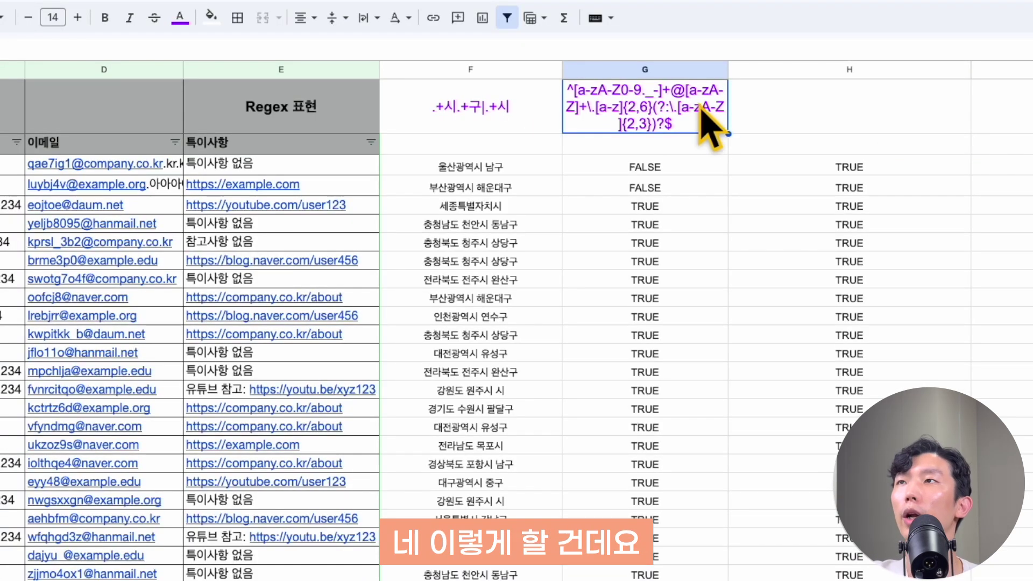
double_click(825, 88)
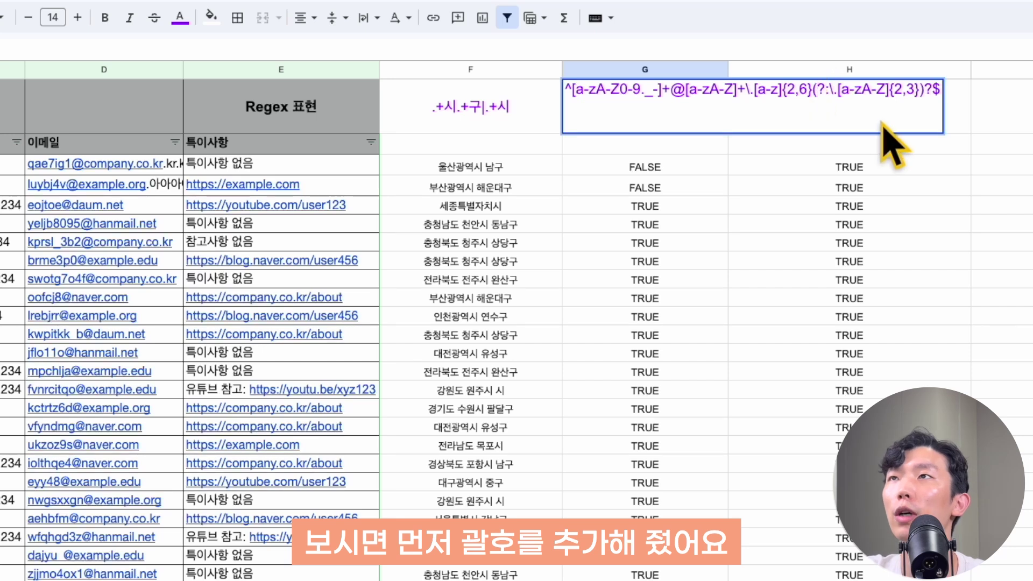
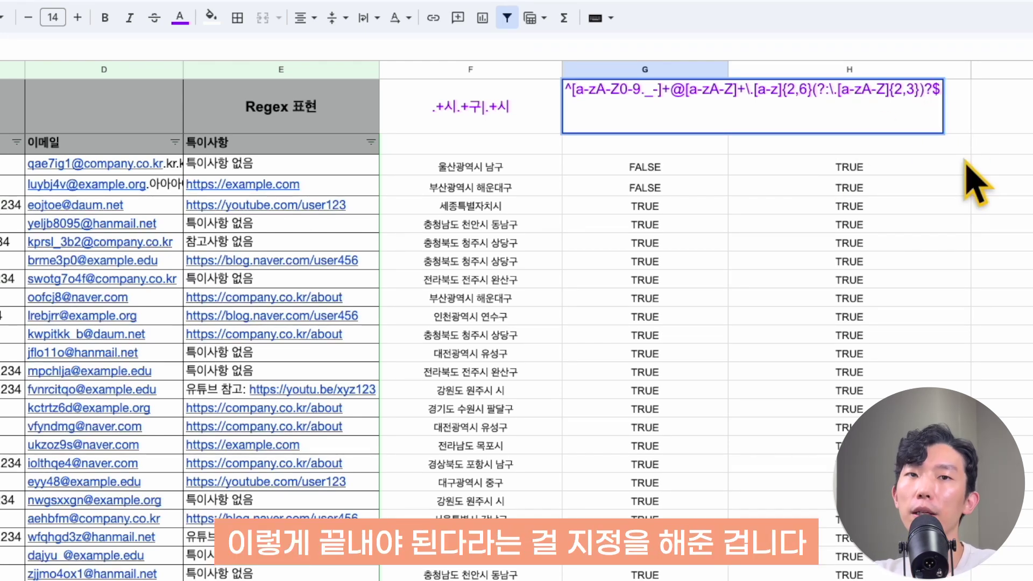
Remove the extra ".kr" endings added to the email in D3 so that it ends in "co.kr".
key(Return)
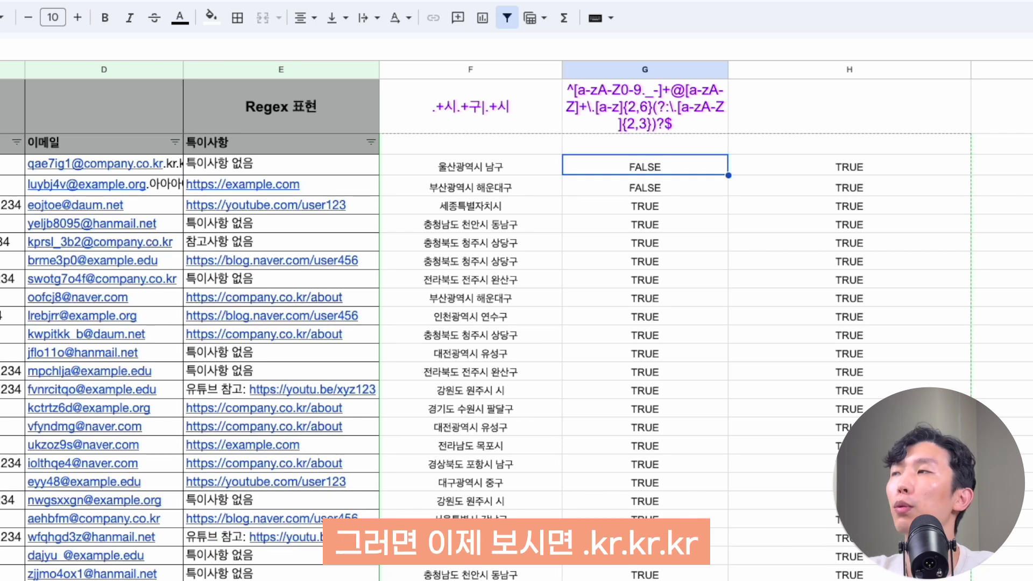
click(470, 167)
click(104, 164)
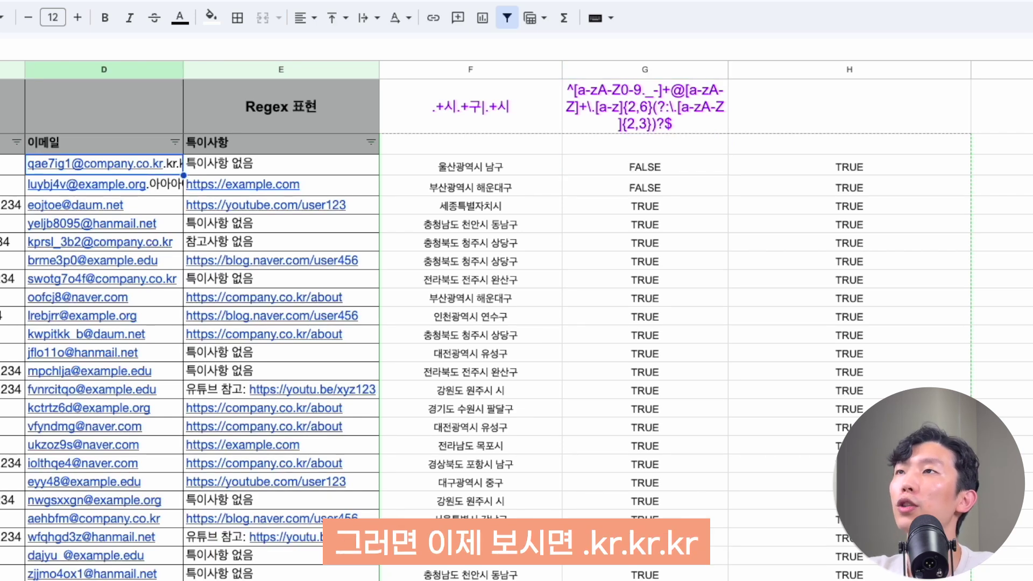
key(Return)
key(BackSpace)
key(BackSpace)
key(BackSpace)
key(BackSpace)
key(BackSpace)
key(BackSpace)
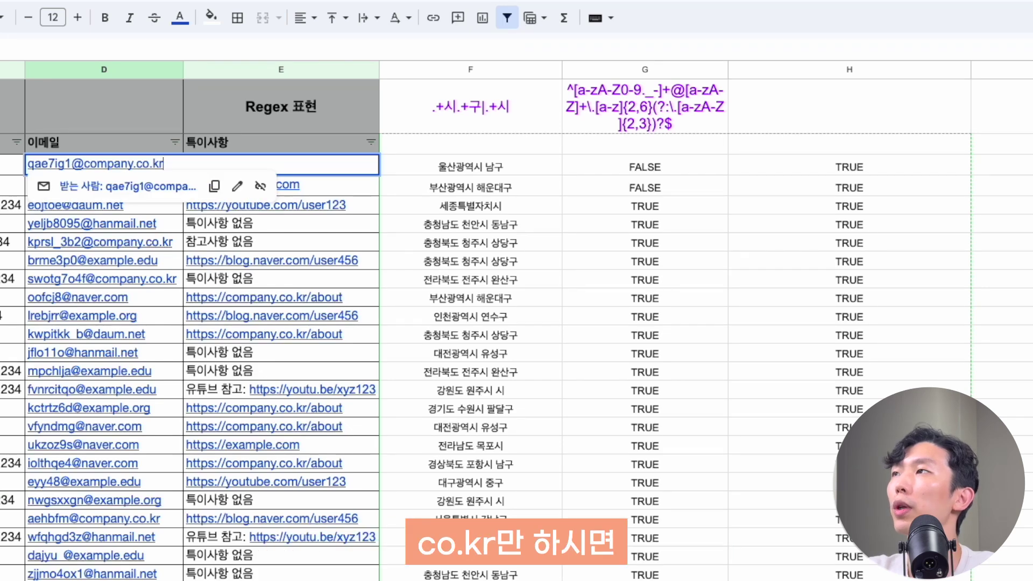
key(Return)
Remove the added Korean suffix ".아아아아" from the email in D4 so that it ends in ".org".
key(Down)
key(Up)
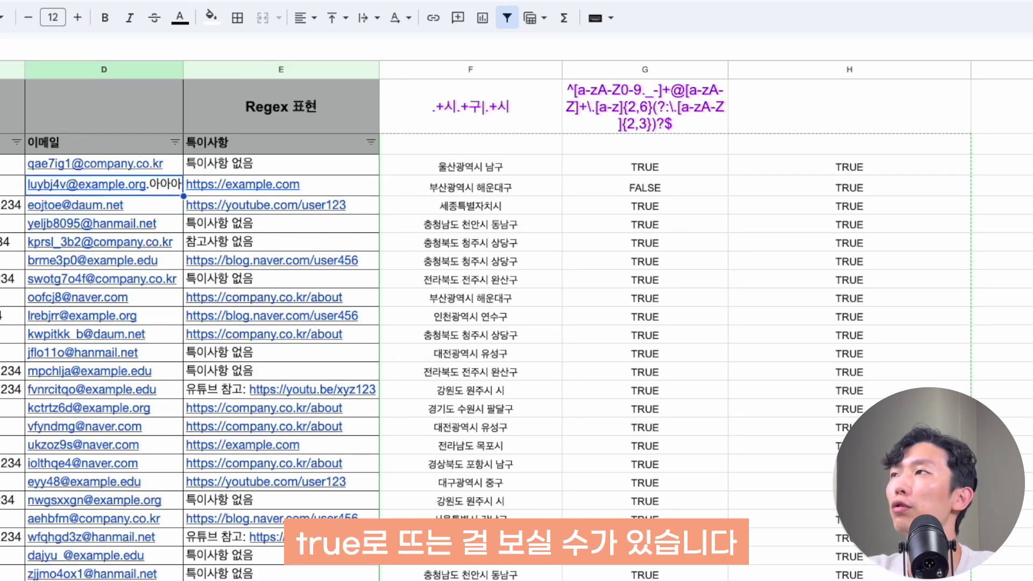
key(Return)
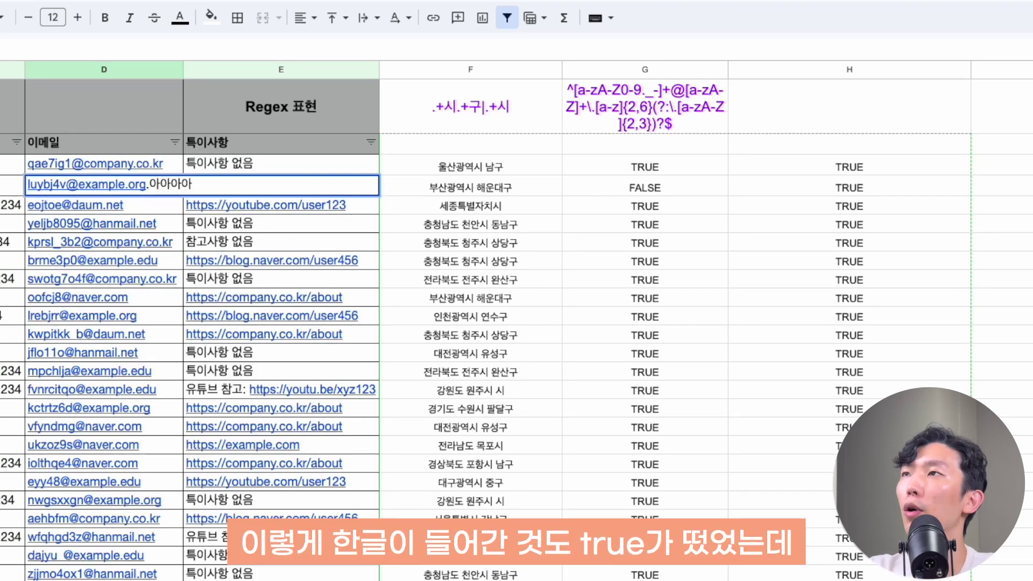
key(BackSpace)
key(BackSpace)
key(BackSpace)
key(BackSpace)
key(BackSpace)
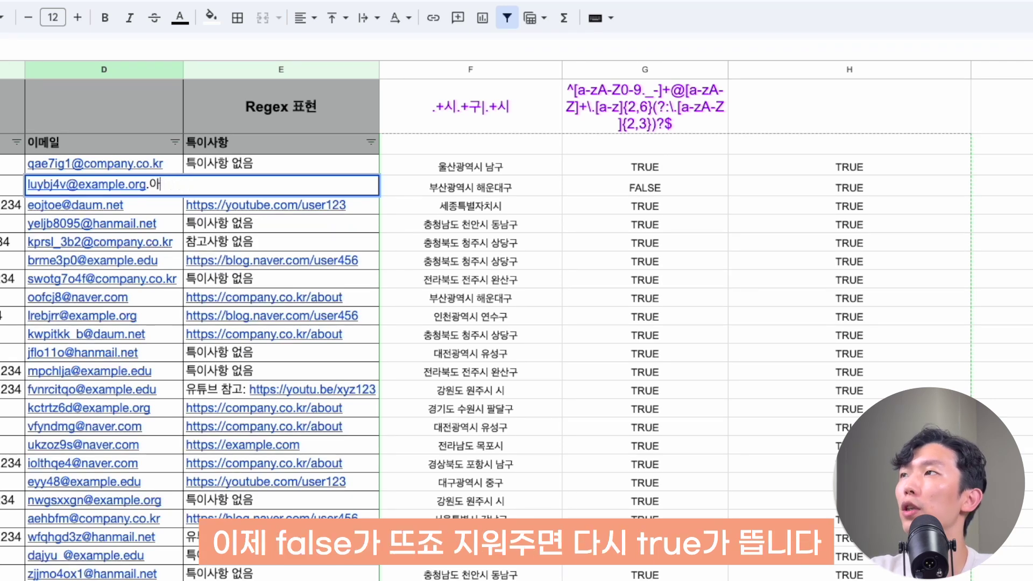
key(Return)
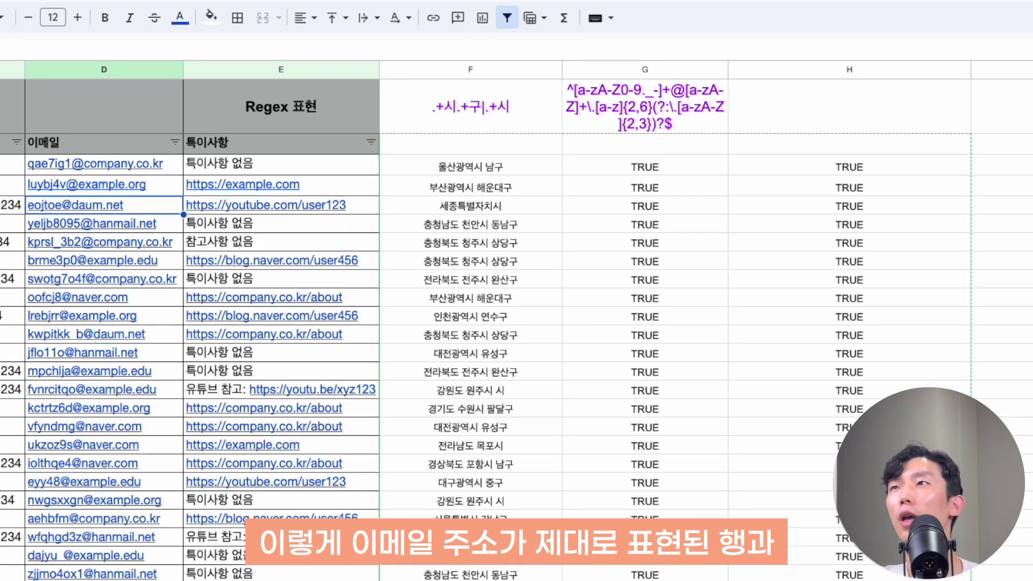
Review the completed email pattern in G1 against the match results in column G.
scroll(430, 323, right, 5)
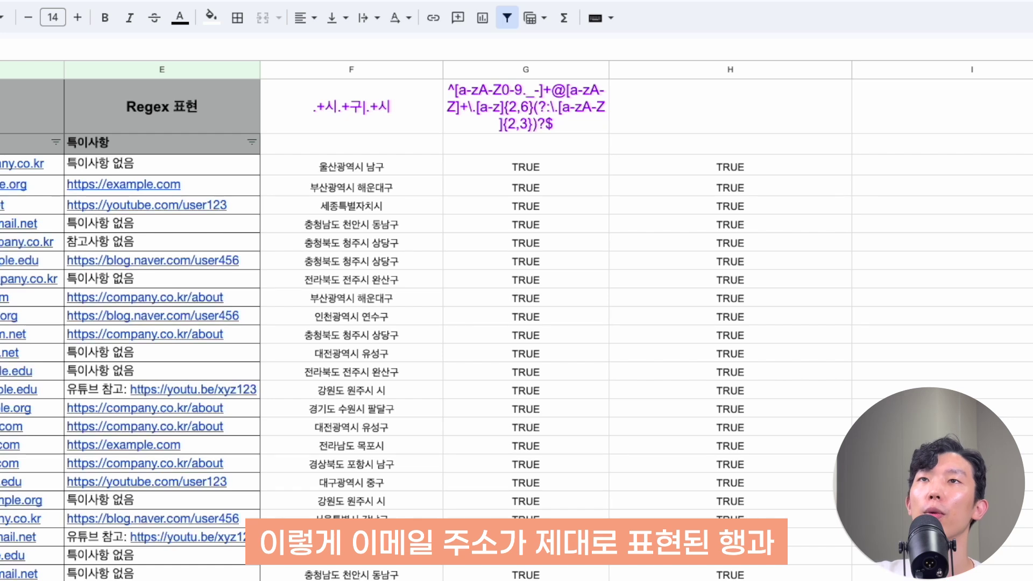
click(561, 106)
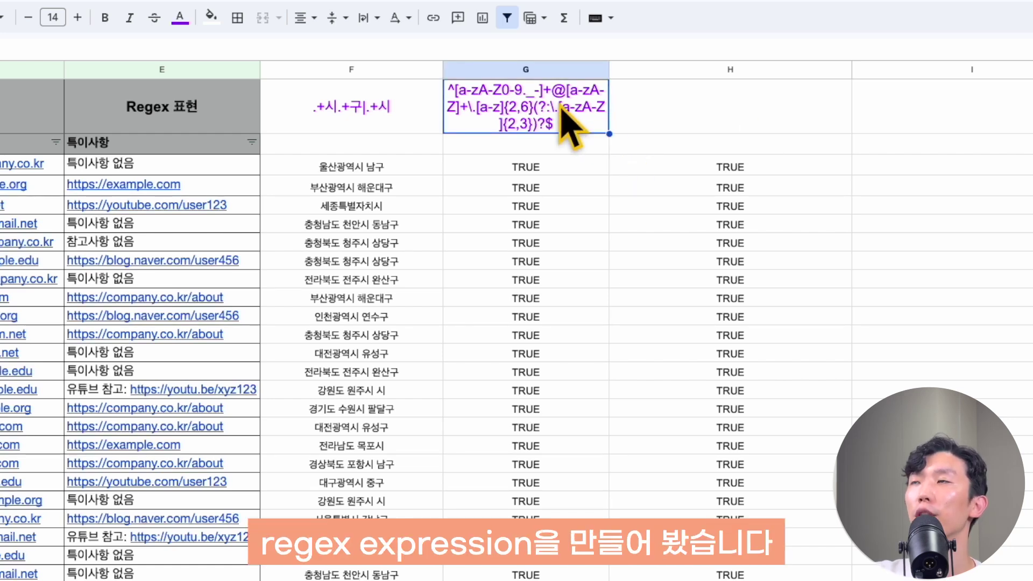
click(527, 146)
click(532, 168)
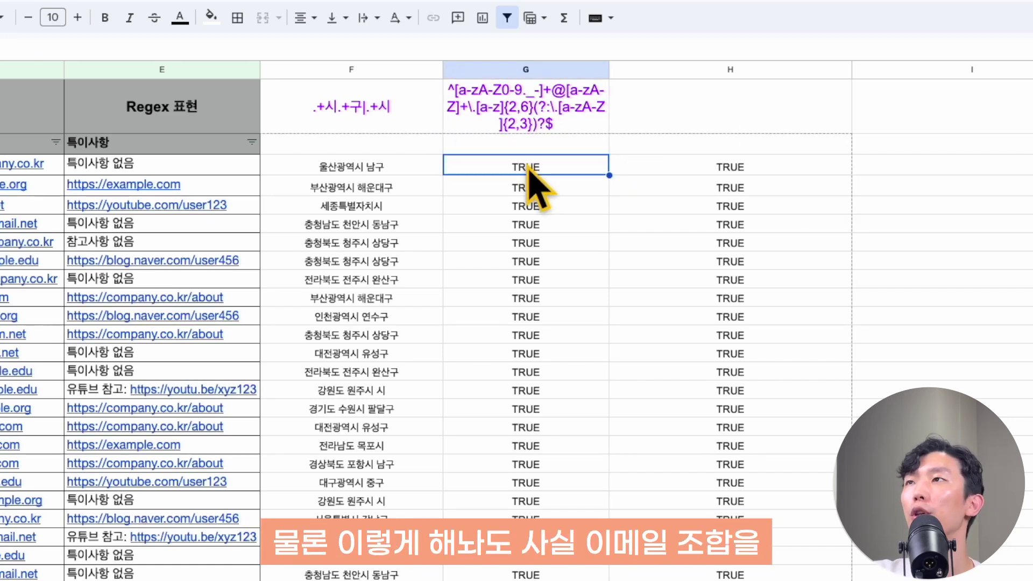
click(546, 127)
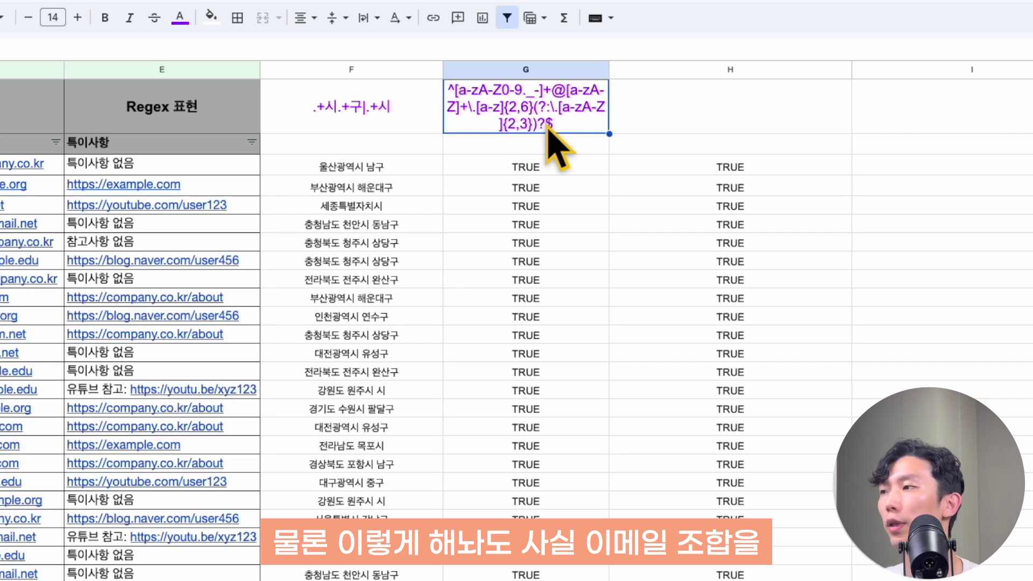
click(558, 243)
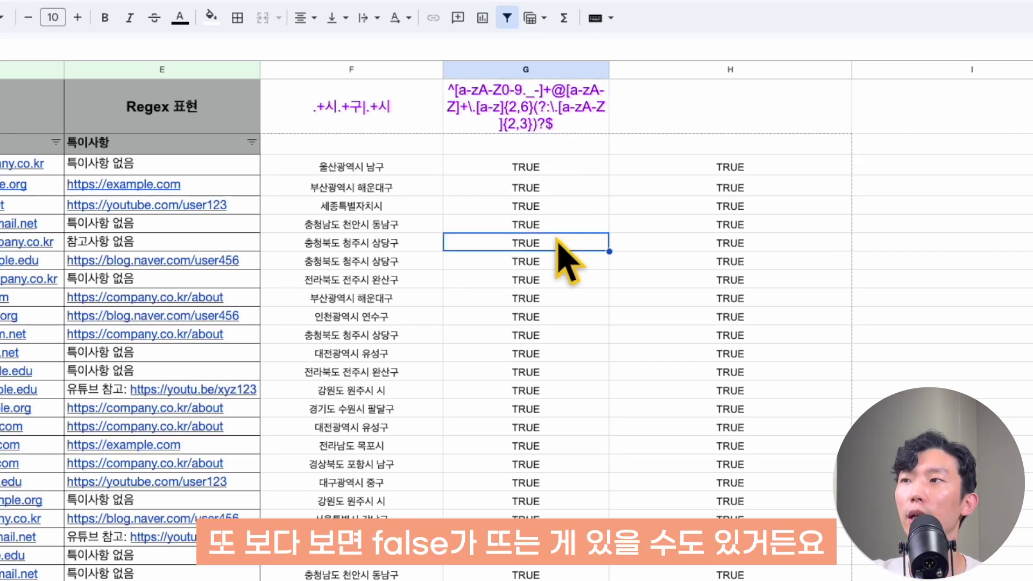
click(496, 115)
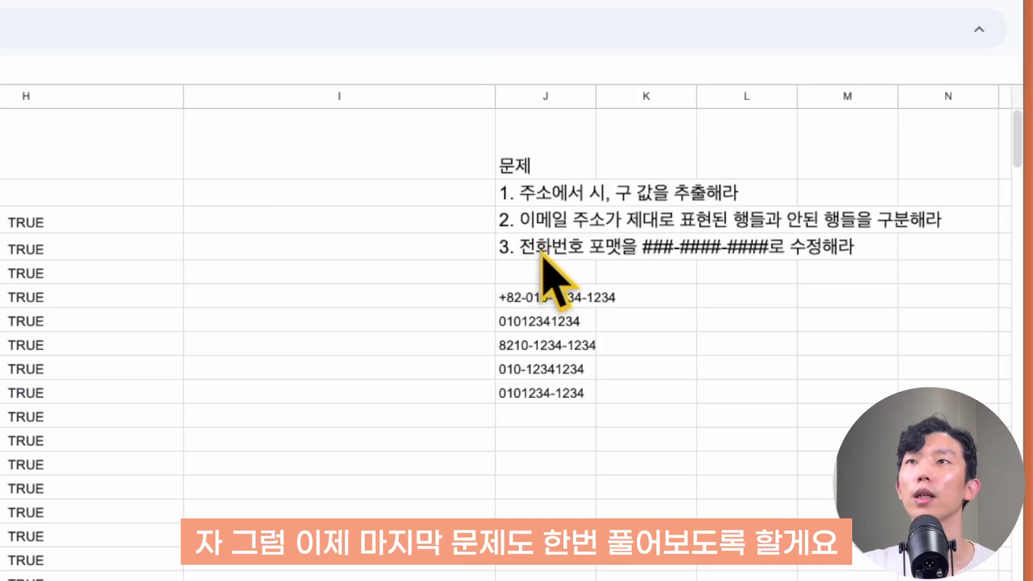
Read problem 3 on the ###-####-#### phone number format and the sample formats listed below it in column J.
click(542, 253)
click(574, 269)
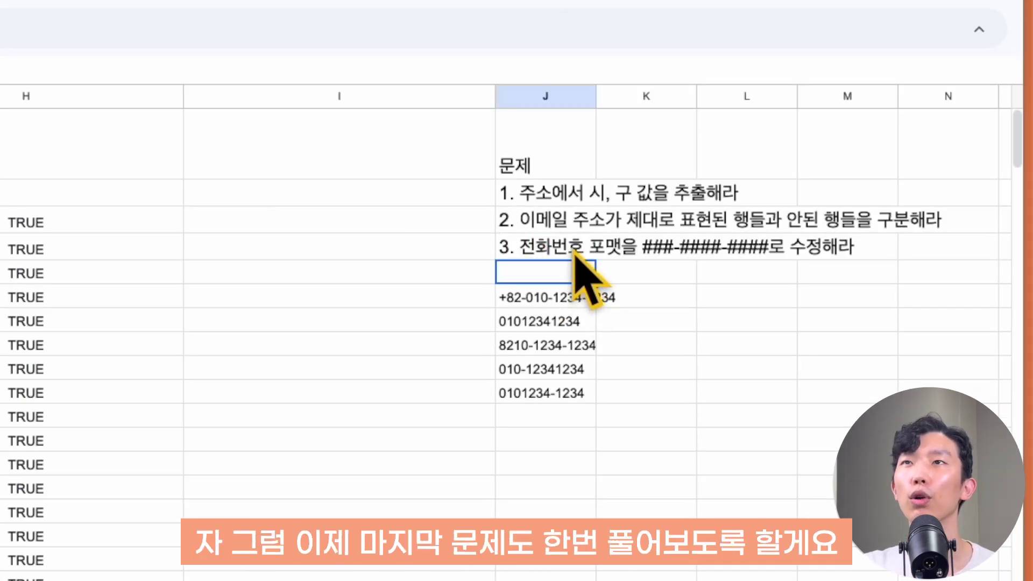
click(574, 253)
scroll(572, 253, right, 3)
click(573, 252)
click(581, 350)
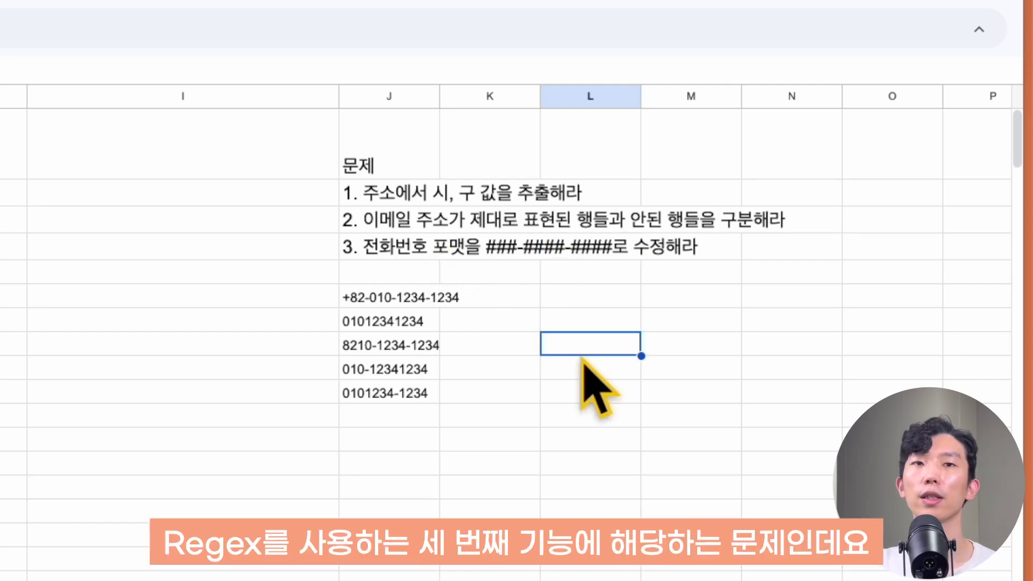
click(514, 319)
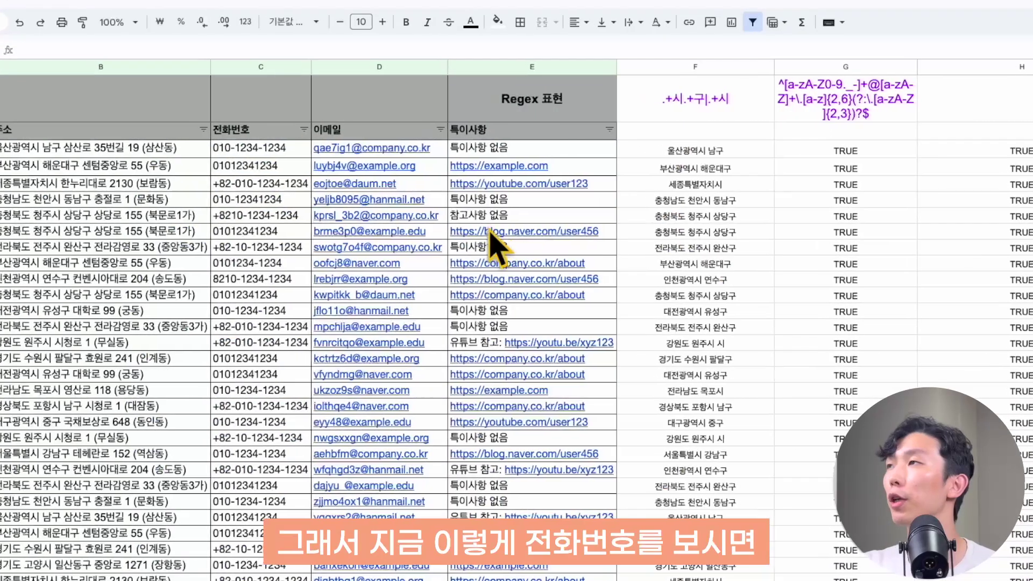
Examine the different phone number formats in column C, comparing dash placement and the 82 and +82 prefixes.
click(267, 153)
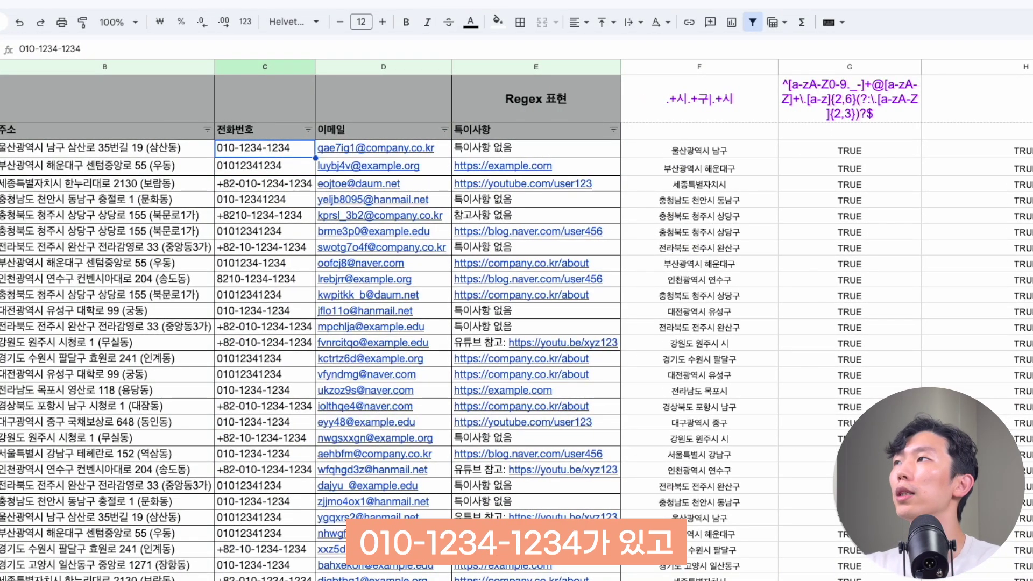
click(265, 166)
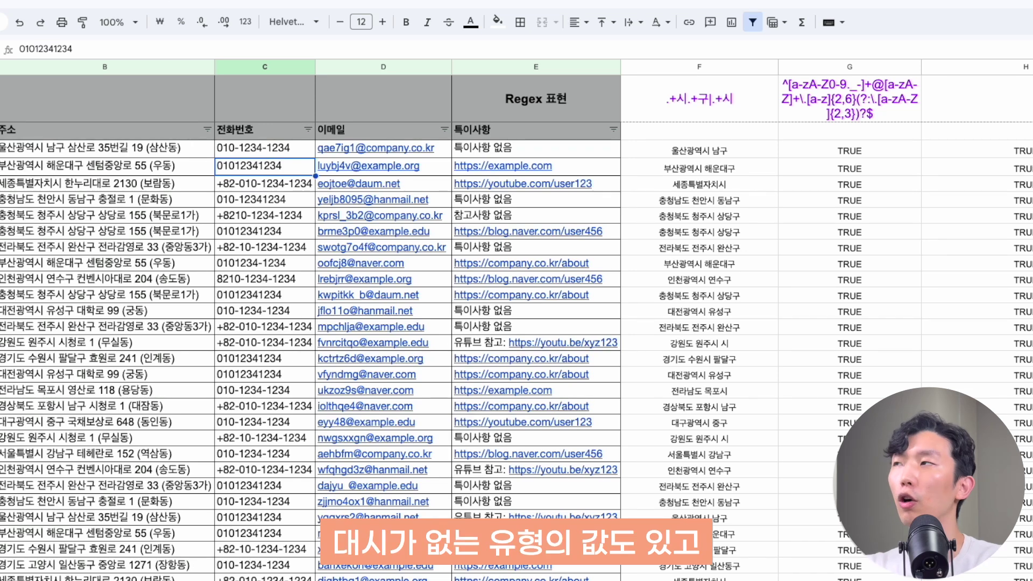
click(264, 183)
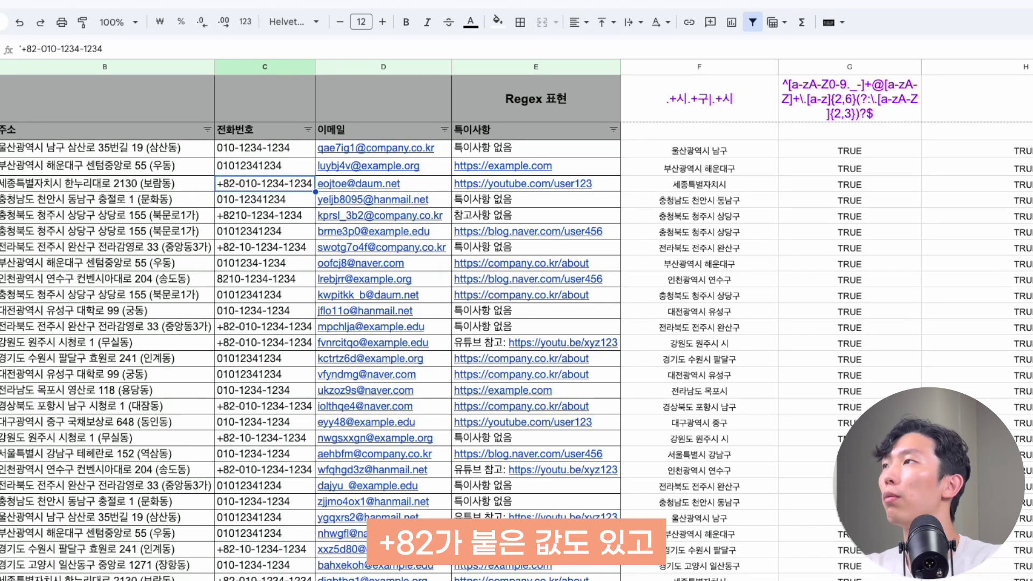
key(Down)
key(Down)
key(Down)
key(Down)
key(Down)
key(Down)
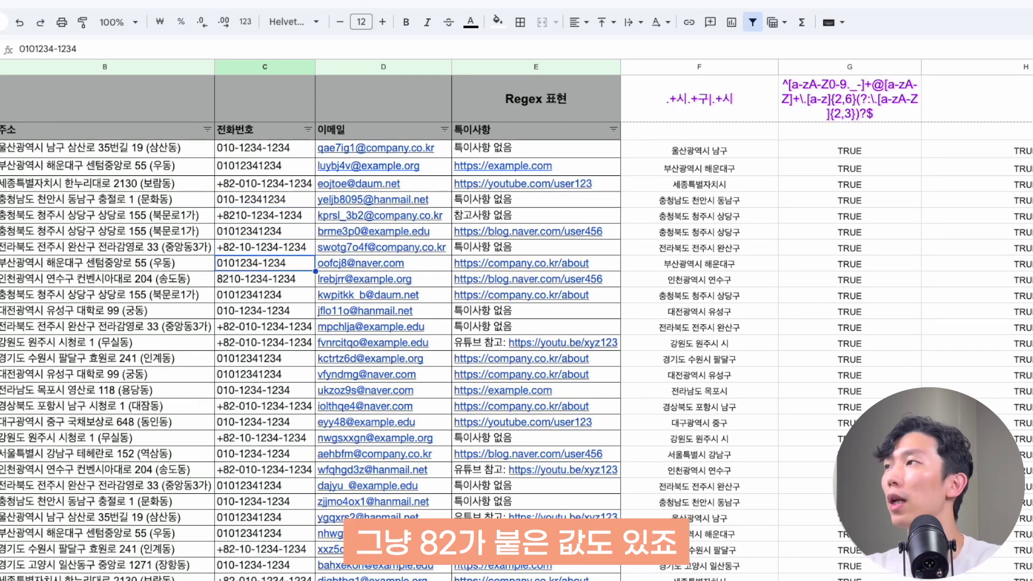
click(265, 199)
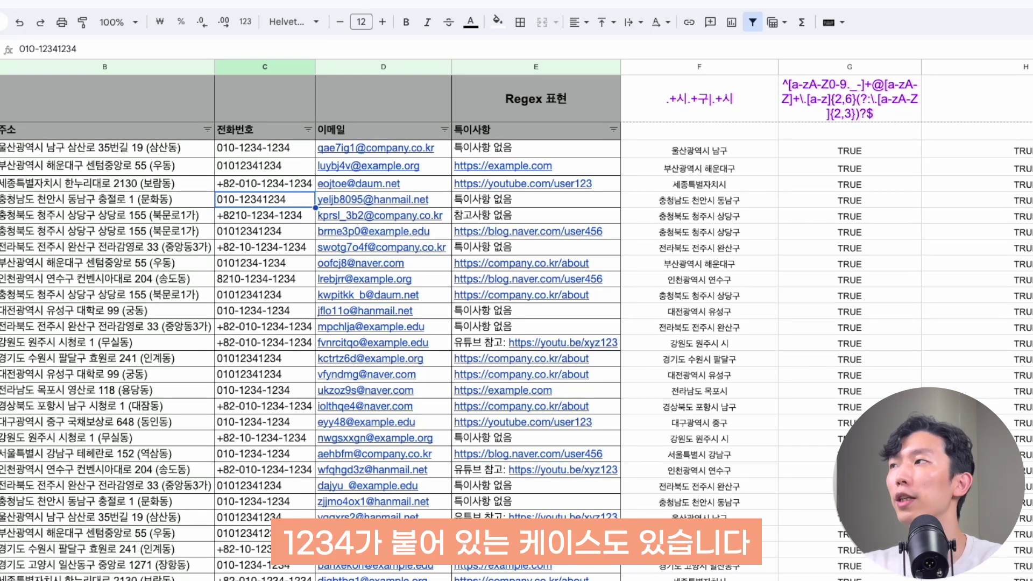
click(277, 154)
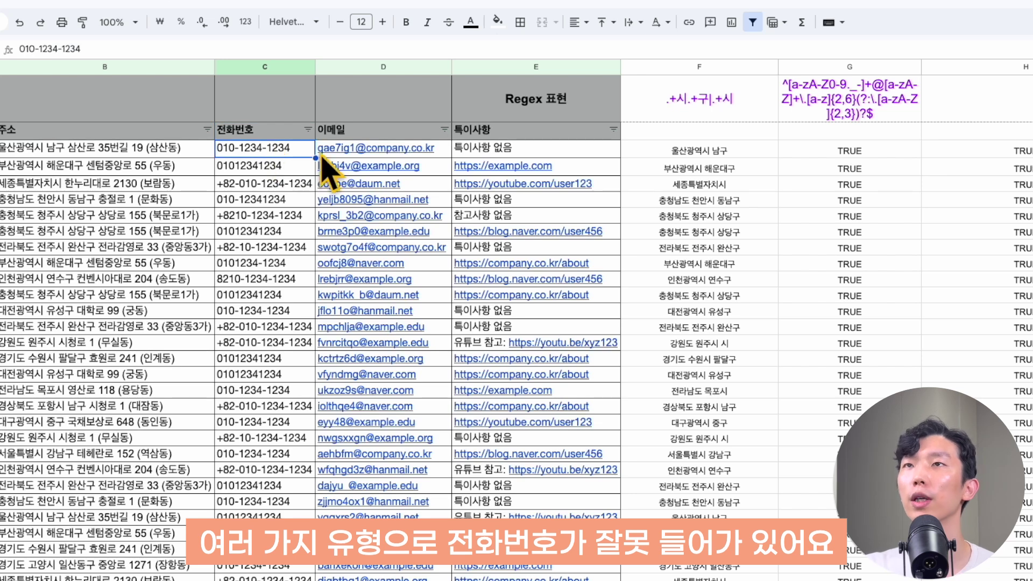
click(285, 167)
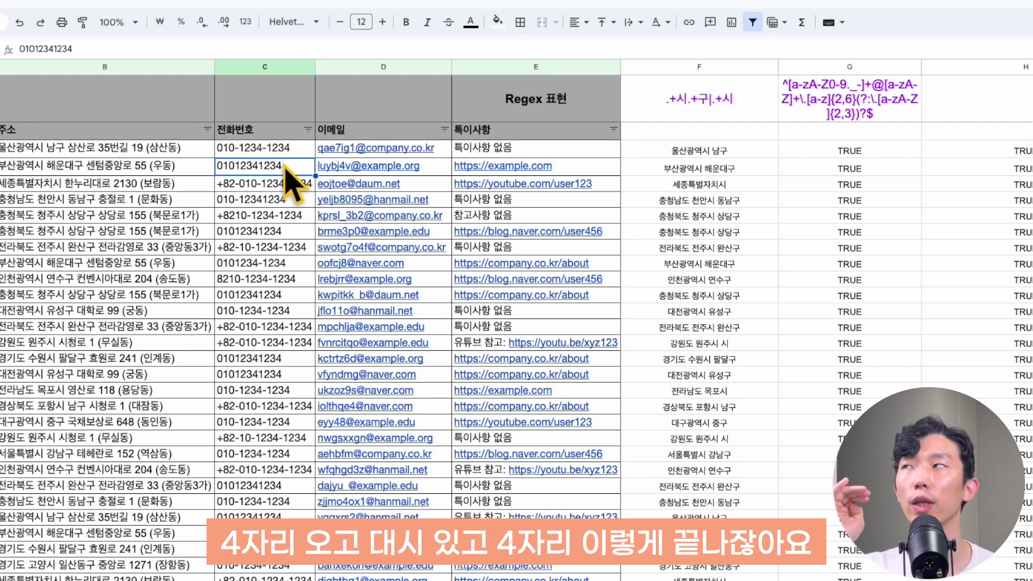
Try the three-argument formula =REGEXPLACE(C3,"","") in I3 and reopen the cell for editing.
click(699, 131)
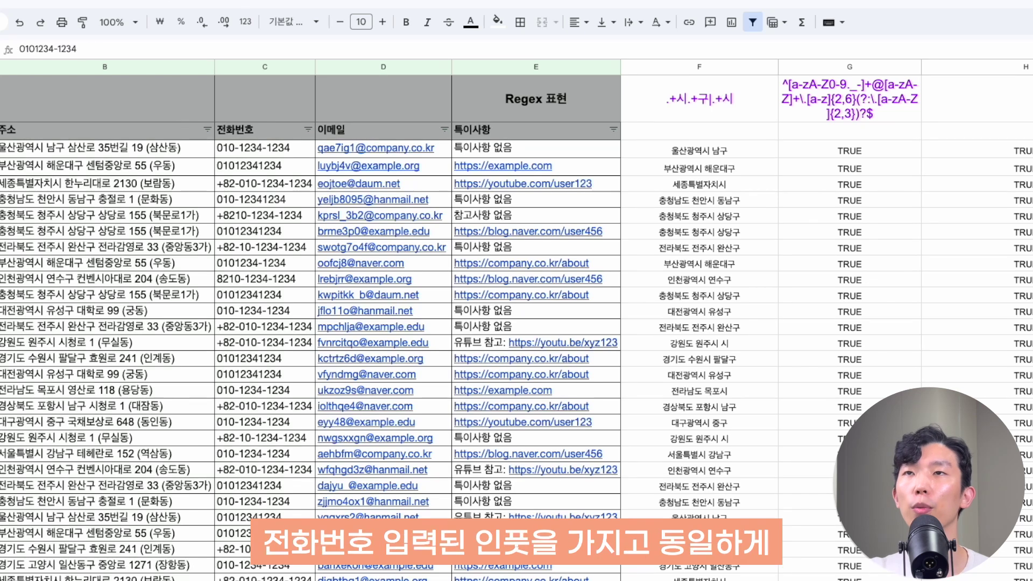
scroll(517, 323, right, 2)
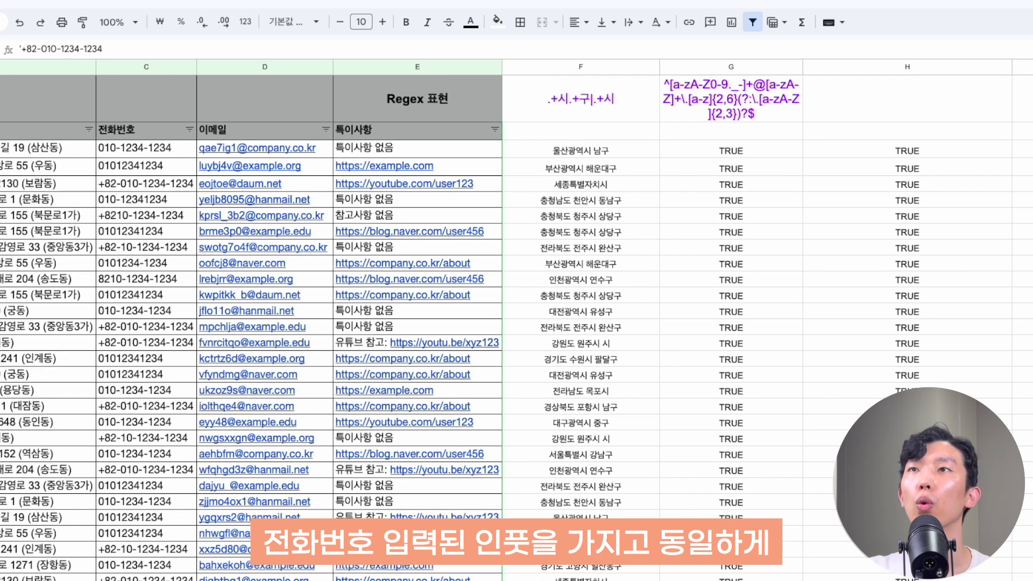
scroll(490, 320, right, 1)
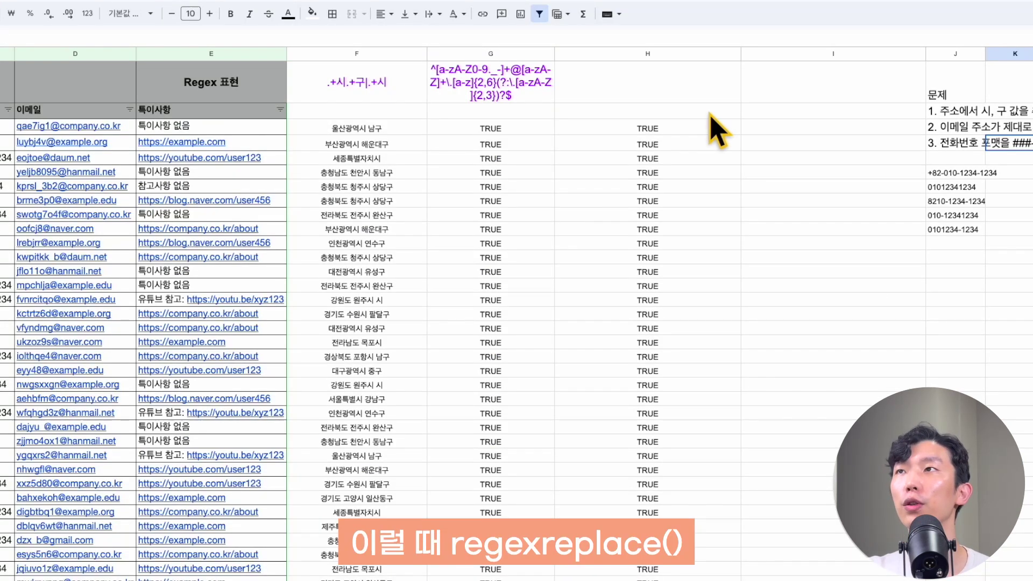
click(1019, 150)
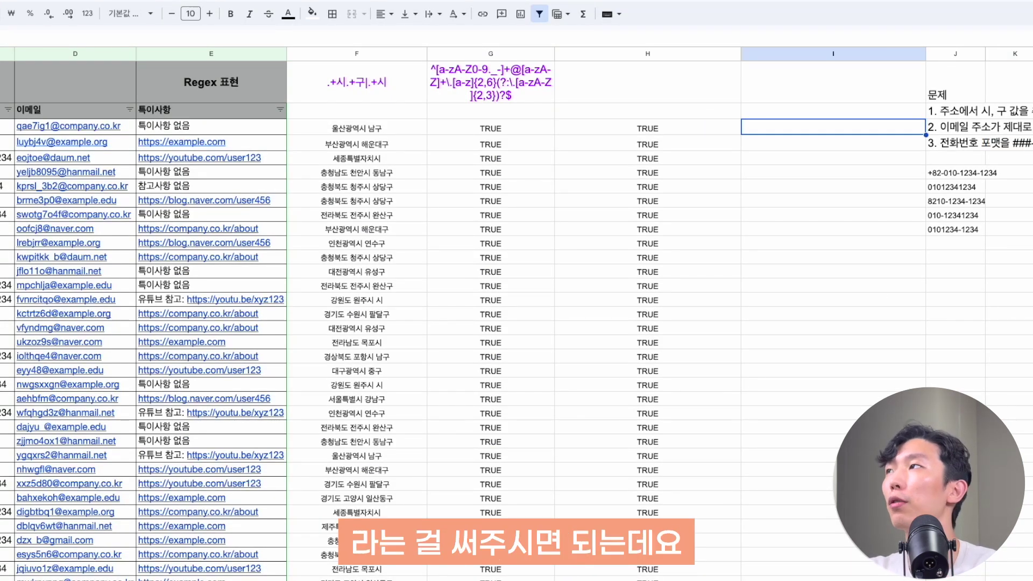
text(=REGEXPLACE()
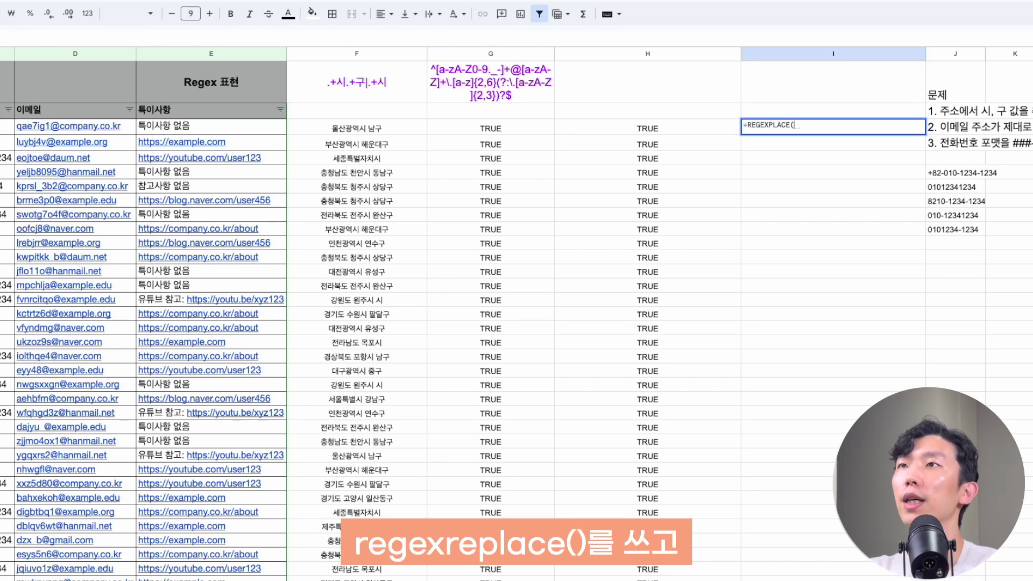
key(Left)
key(Left)
key(Left)
key(Left)
key(Left)
key(Left)
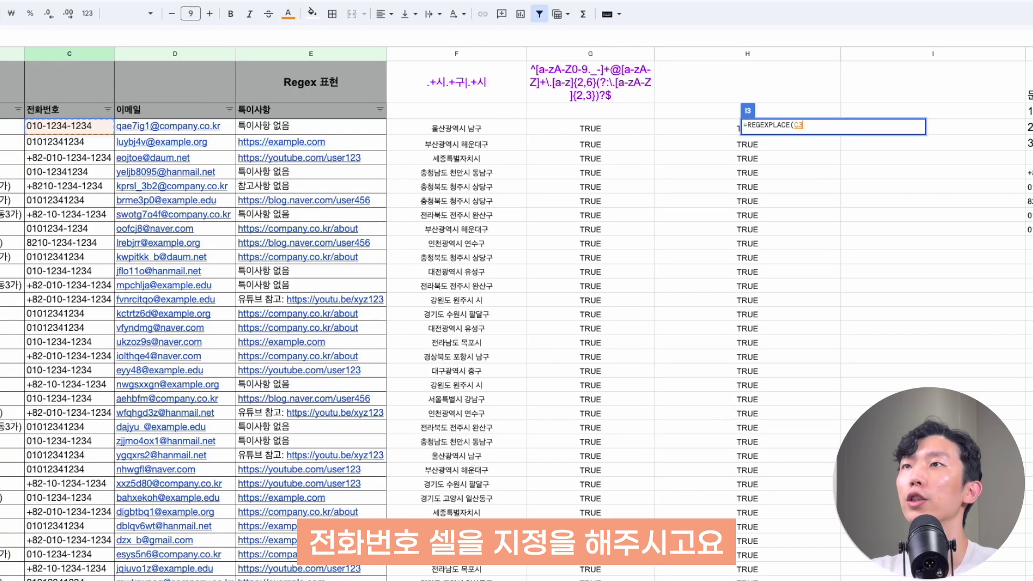
text(, )
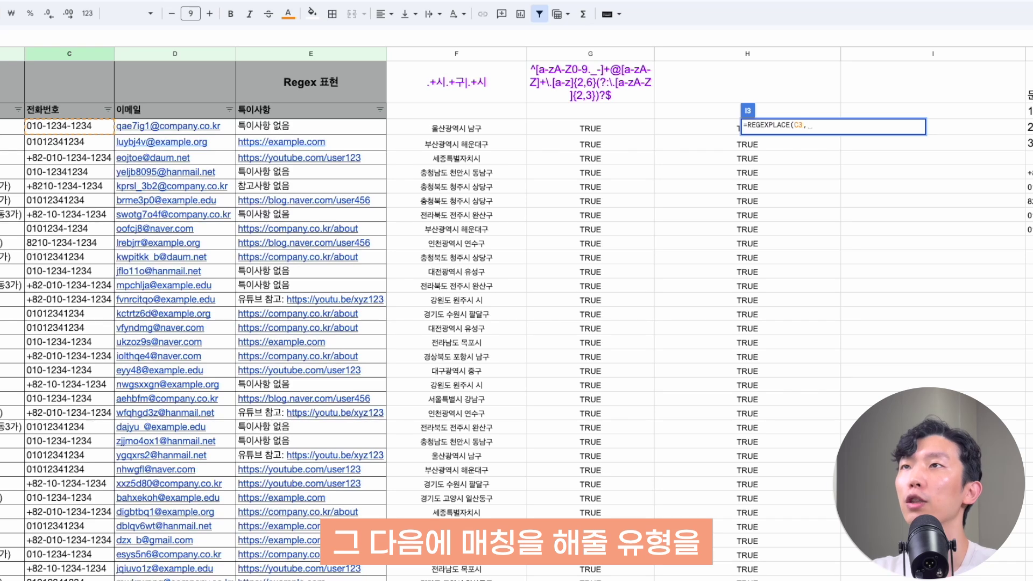
text("",""))
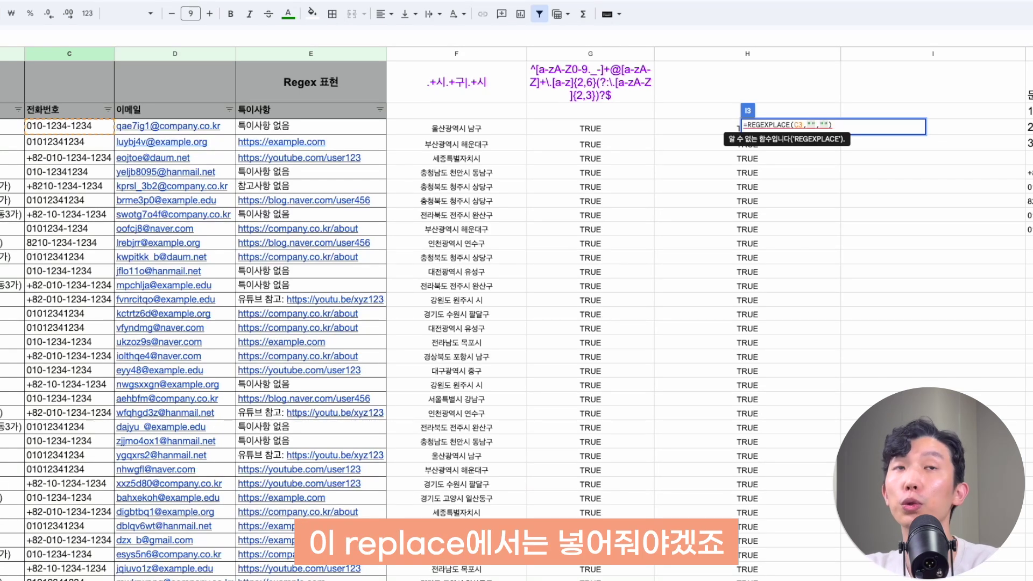
key(Return)
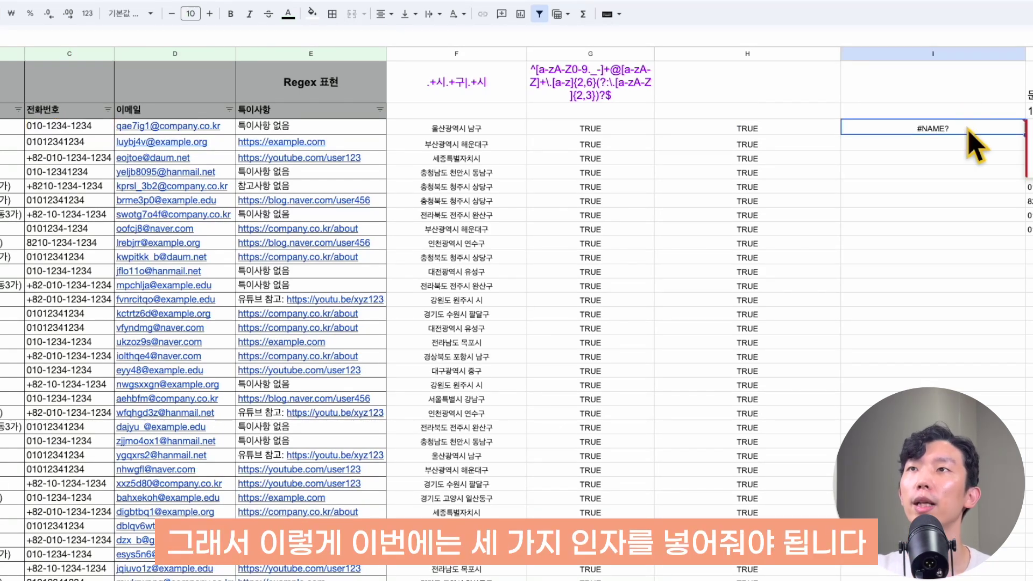
double_click(950, 127)
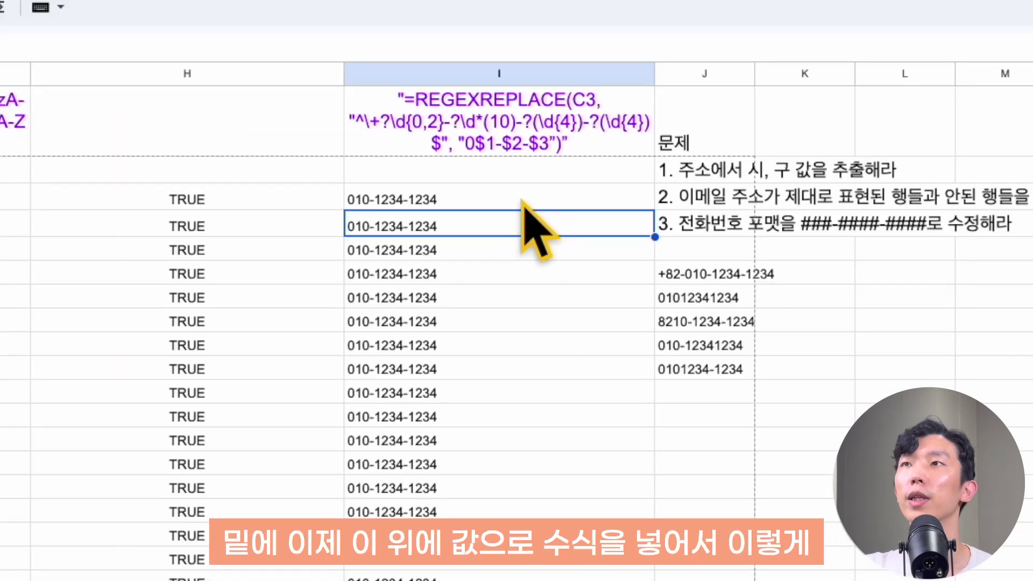
Examine the REGEXREPLACE formula text in I1 and the reformatted phone numbers beneath it in column I.
key(Up)
click(516, 121)
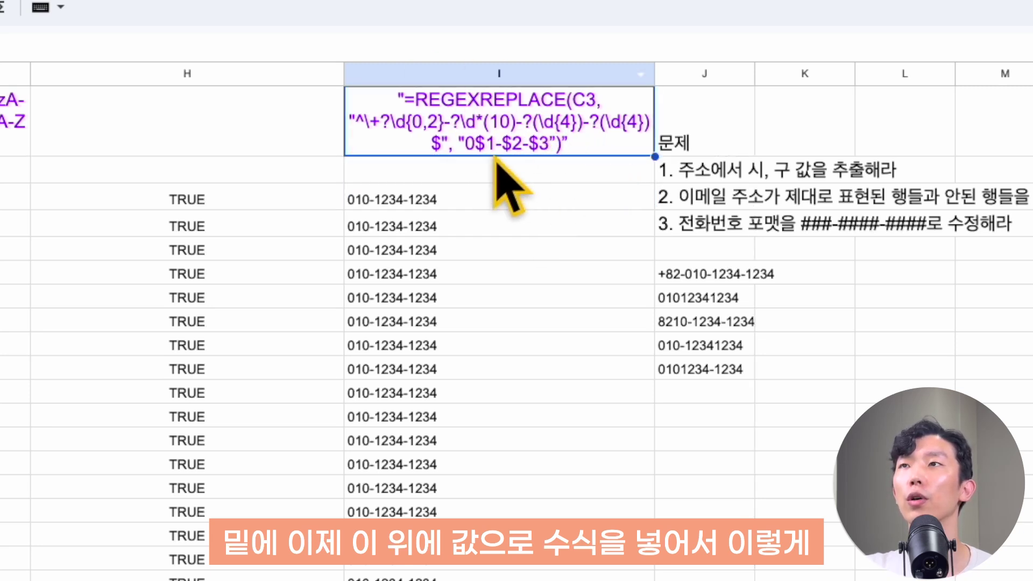
click(493, 198)
key(Down)
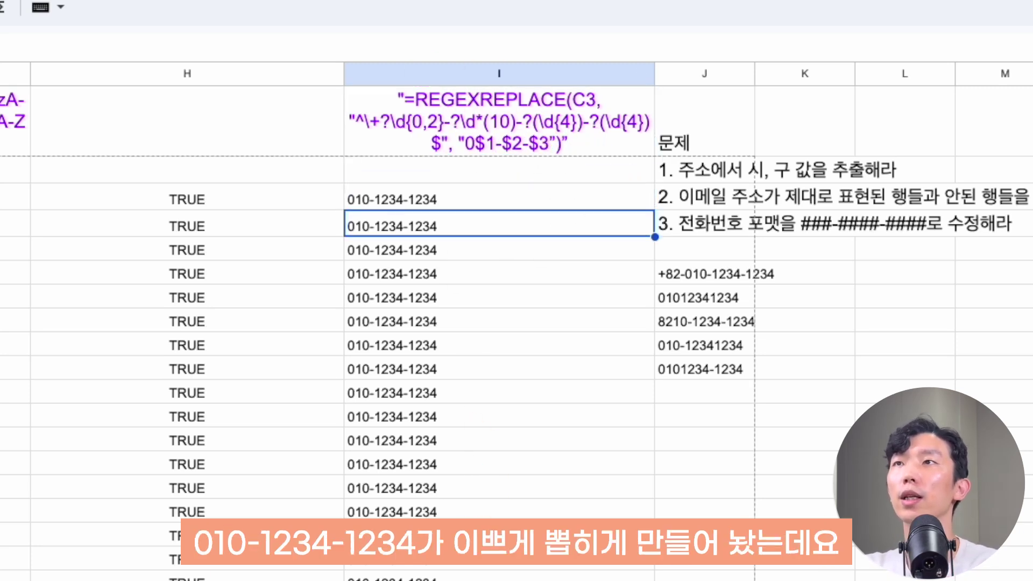
Look through the standardised phone numbers down column I, and read the pattern argument of the REGEXREPLACE formula in I1.
key(Down)
scroll(516, 322, down, 5)
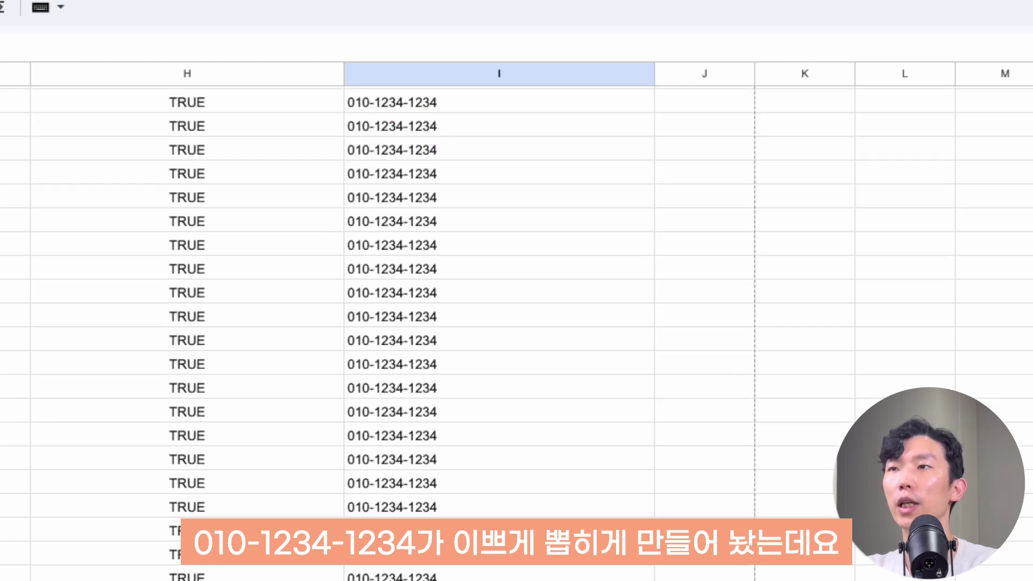
key(Up)
key(Up)
key(Up)
key(Up)
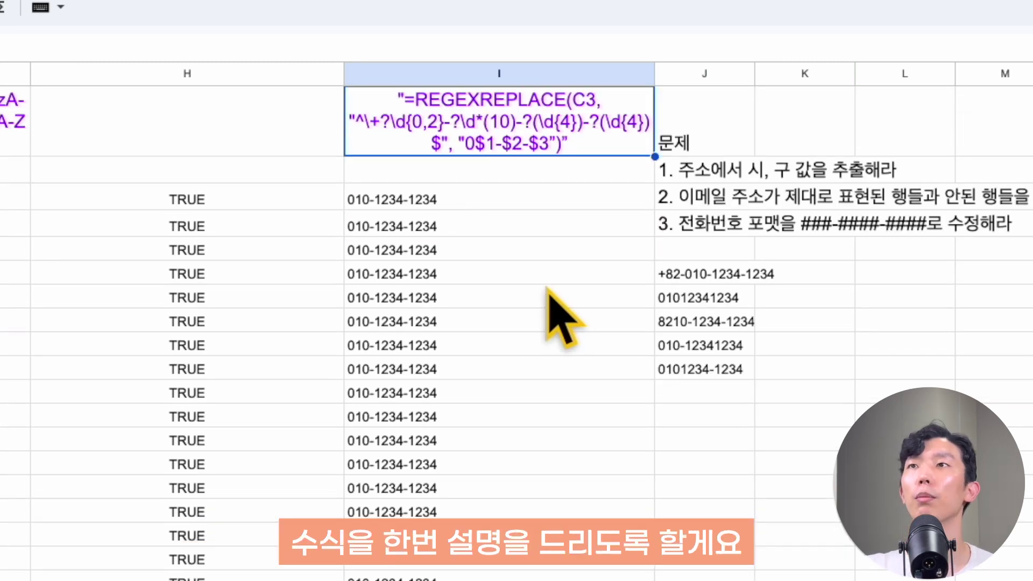
click(541, 197)
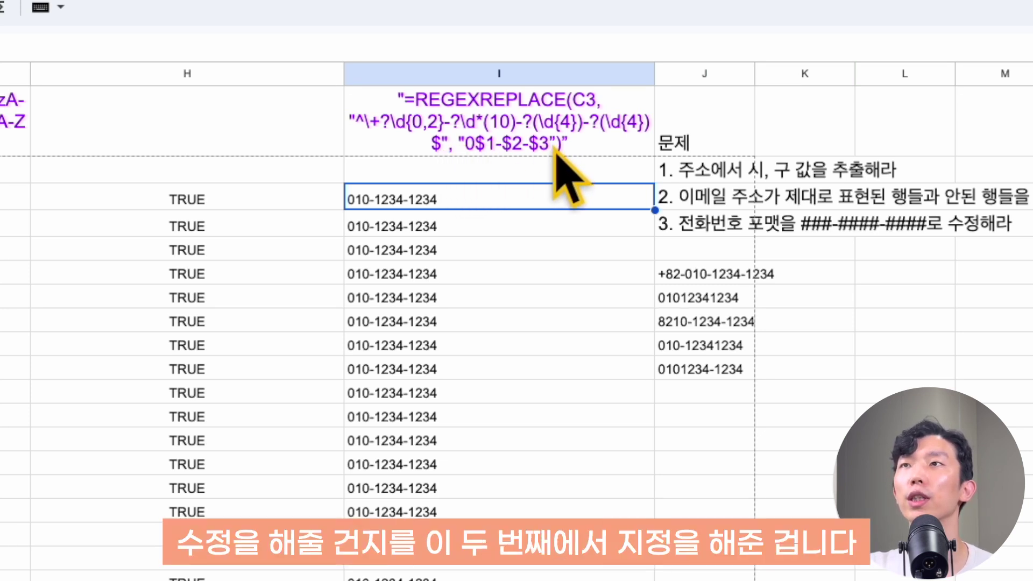
double_click(375, 129)
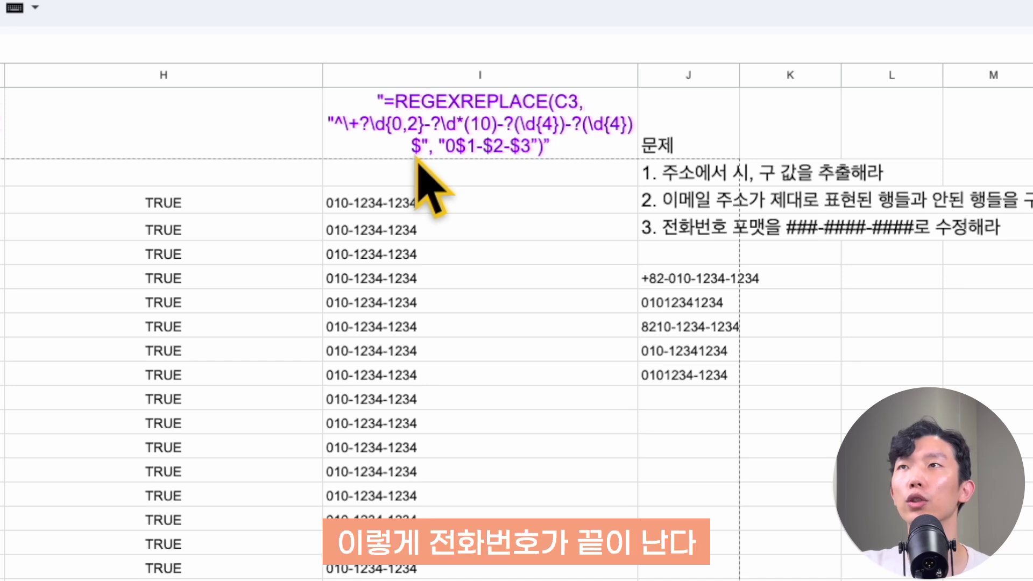
Compare the five sample phone formats in column J with the capture groups and the 0$1-$2-$3 replacement in I1.
drag(719, 281, 706, 379)
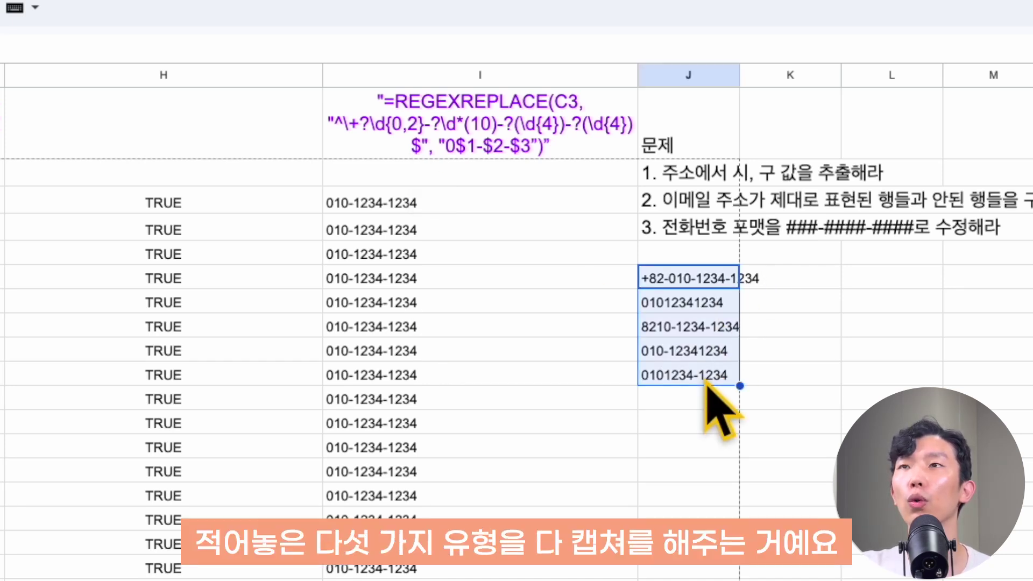
click(710, 424)
click(690, 257)
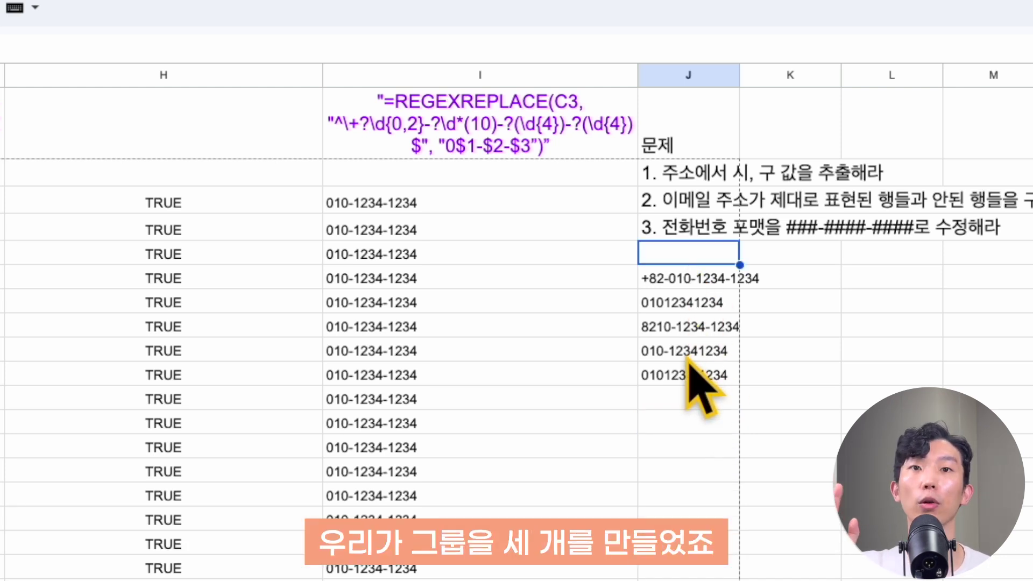
click(457, 156)
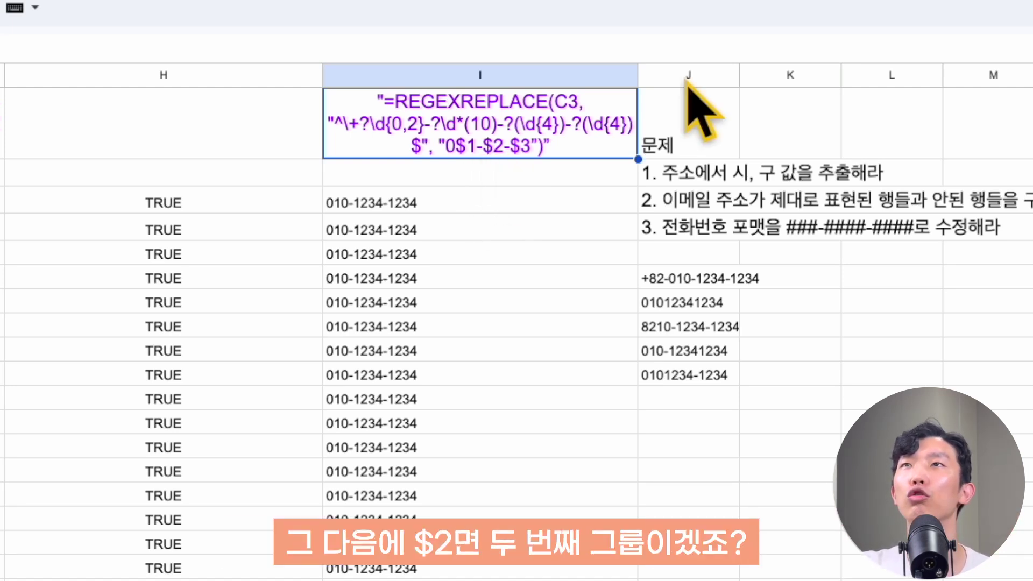
click(494, 199)
click(538, 153)
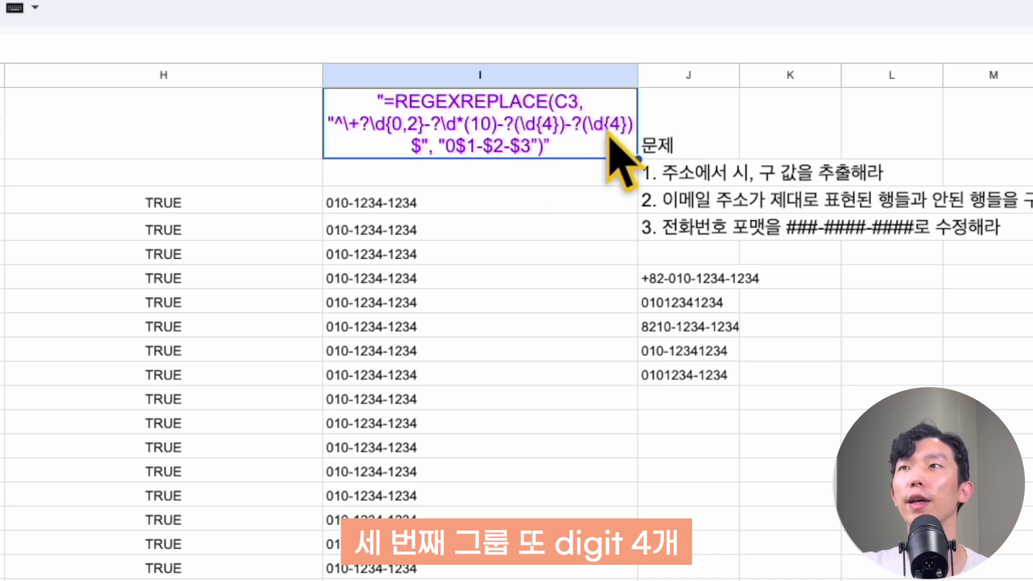
click(455, 203)
key(ctrl+shift+Down)
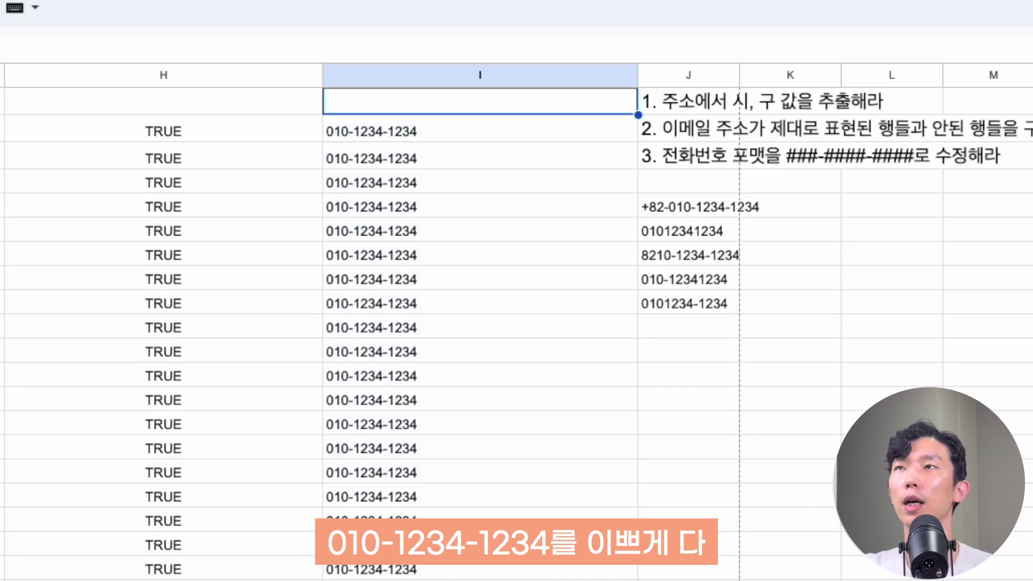
click(480, 131)
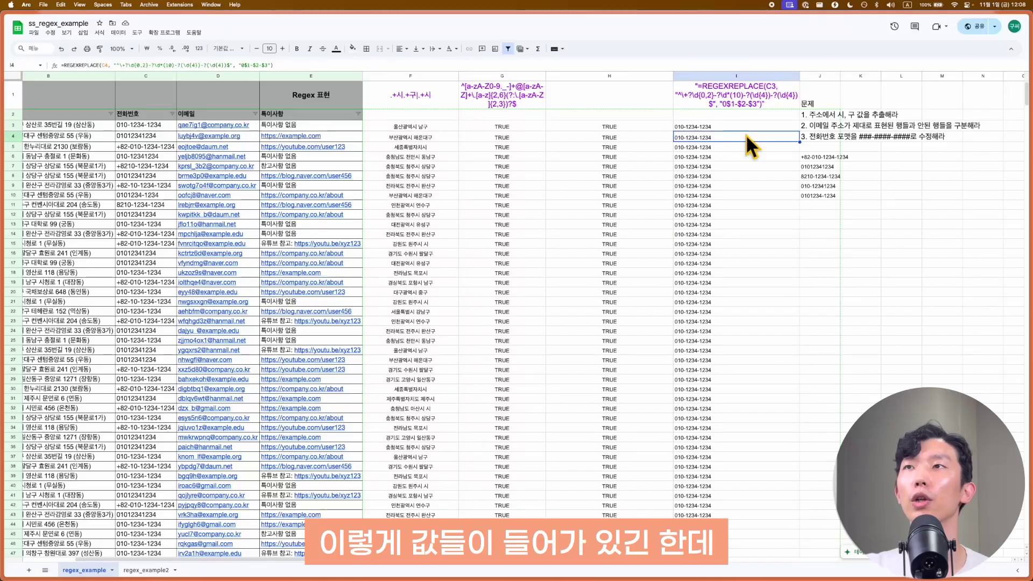
Review the original phone number in C3 against the REGEXREPLACE formula in I1 and the practice problems in column J.
click(159, 129)
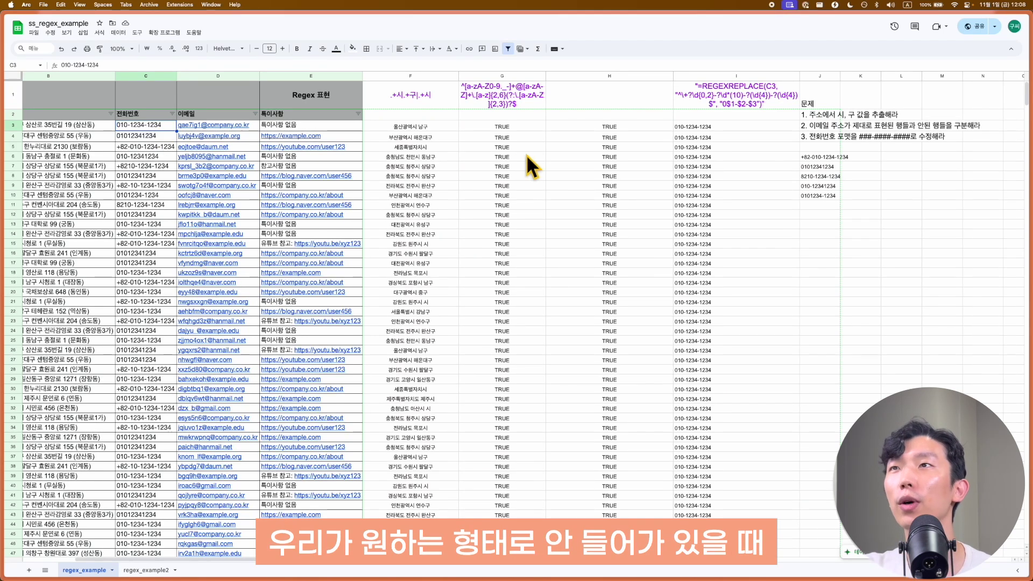
click(737, 99)
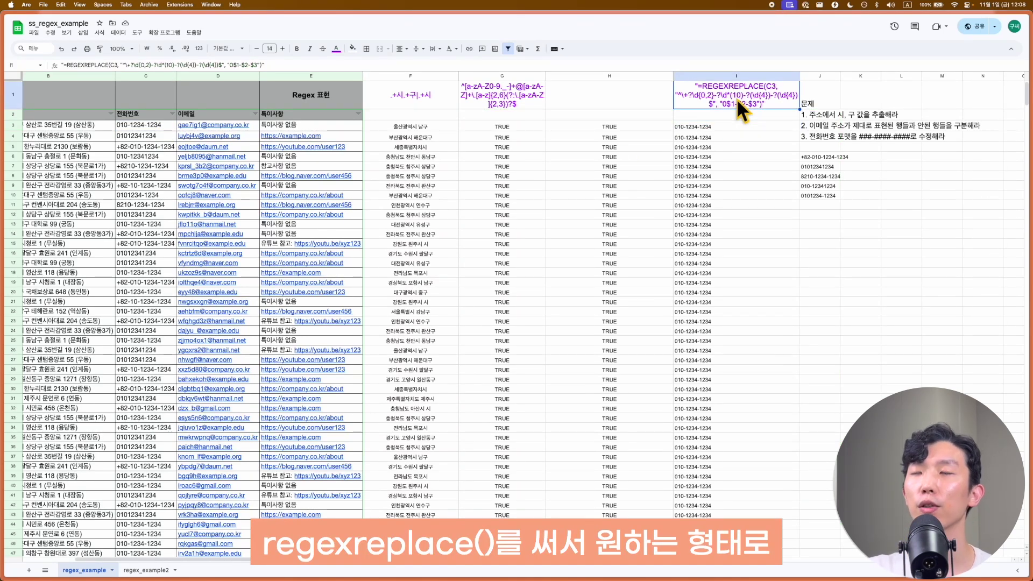
click(747, 115)
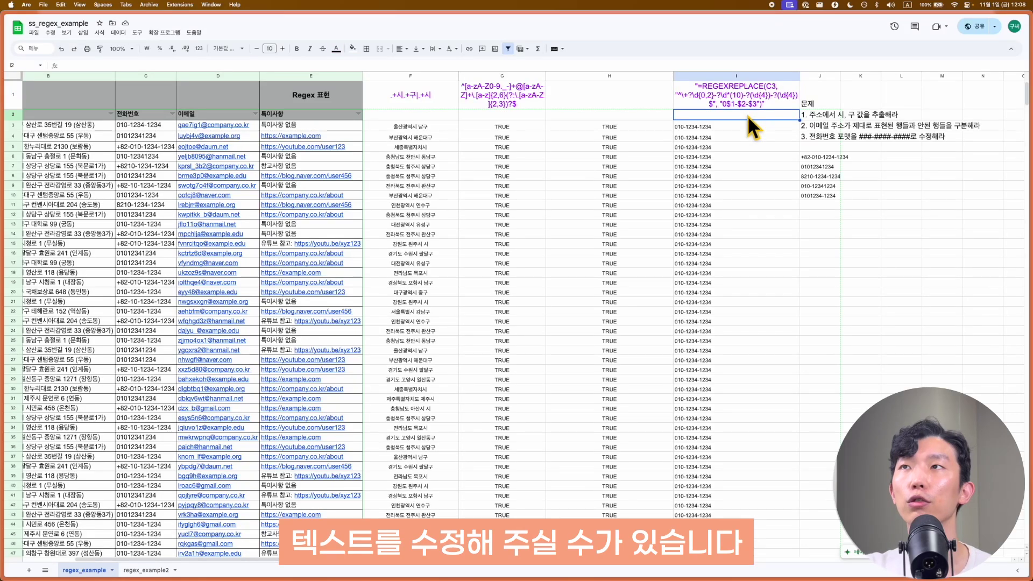
click(827, 115)
click(825, 140)
click(823, 214)
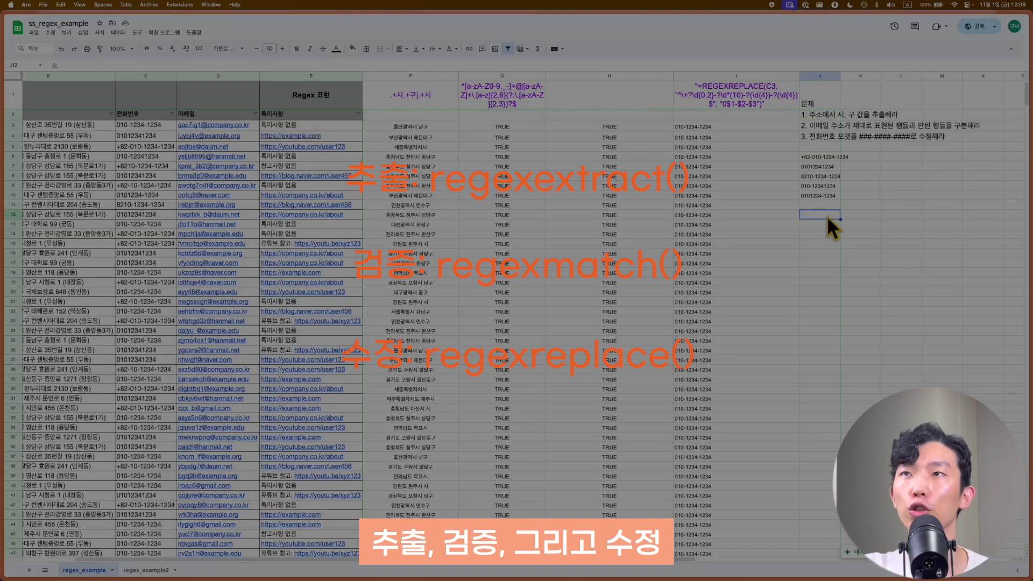
click(819, 215)
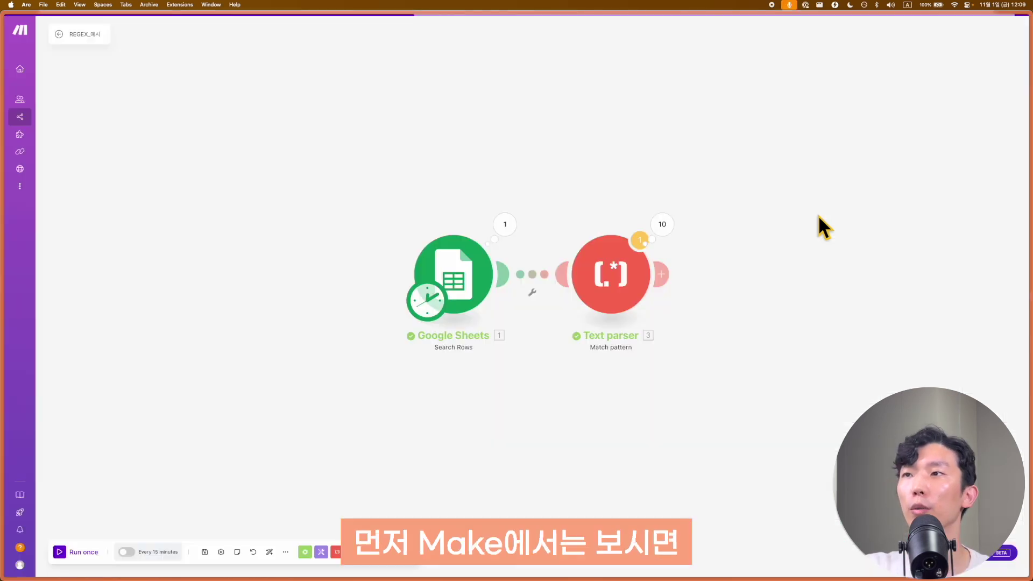
In the Make scenario, view the Google Sheets Search Rows settings and search the available modules for text.
click(454, 285)
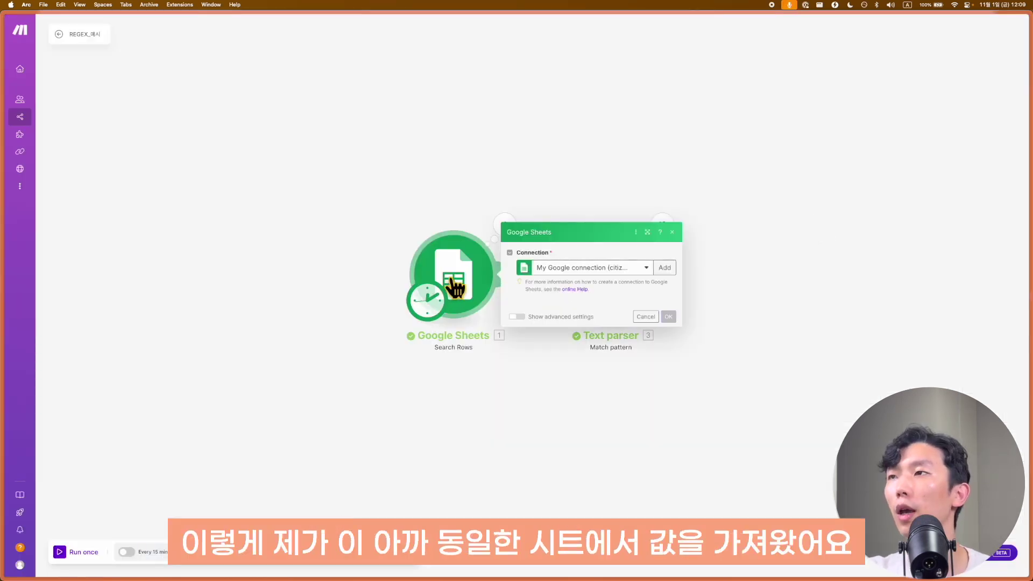
click(695, 507)
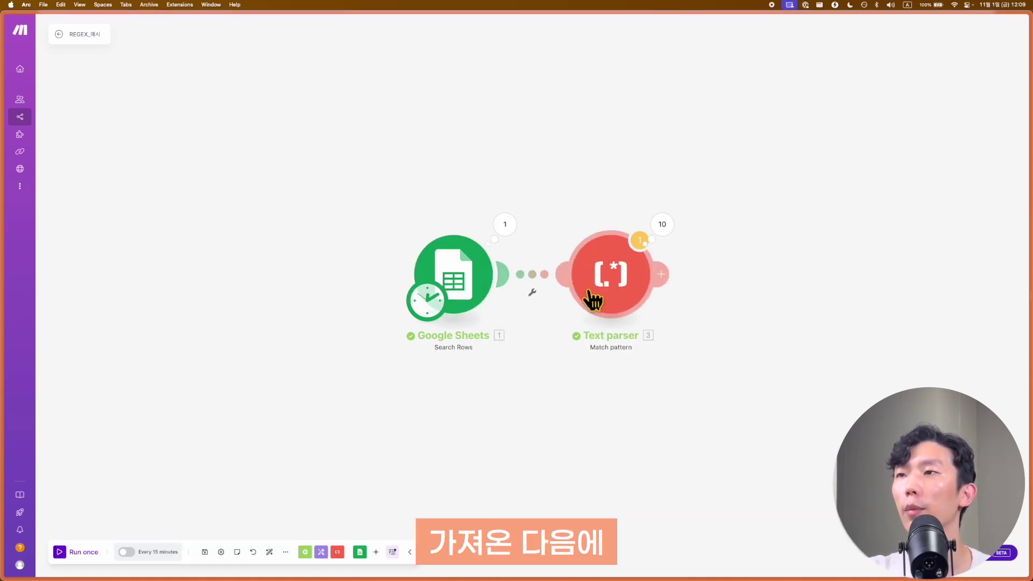
click(662, 275)
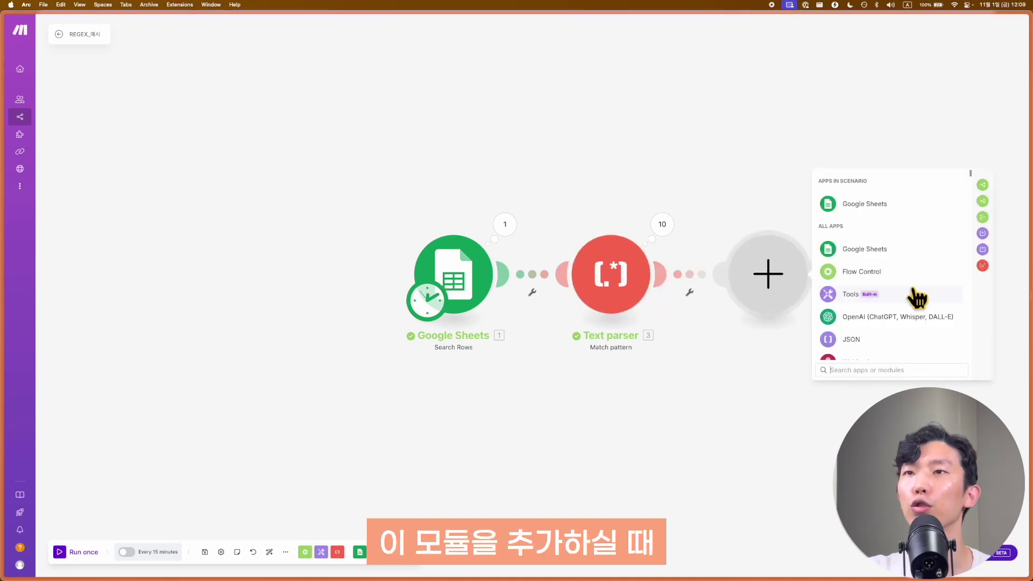
text(text)
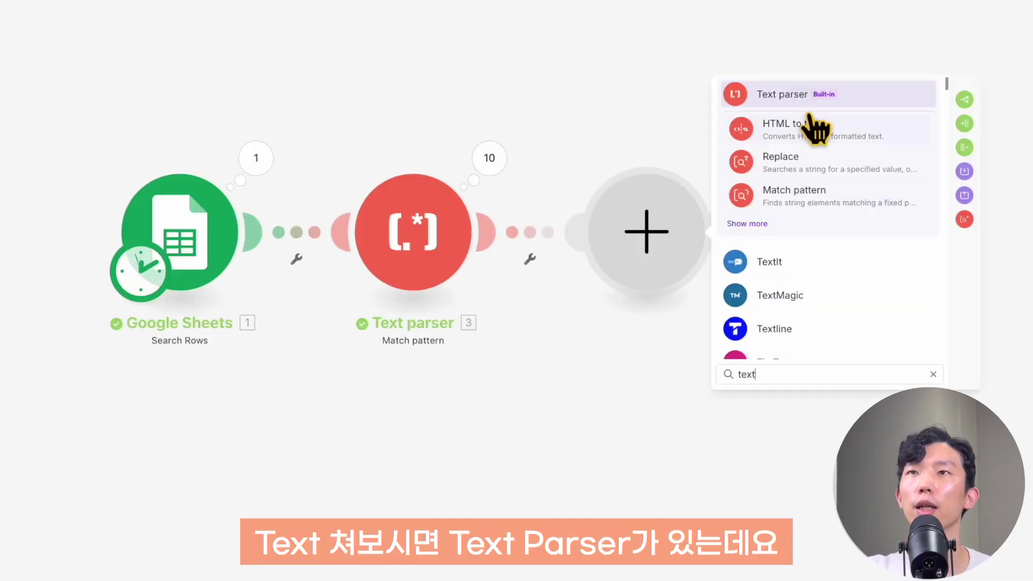
click(749, 224)
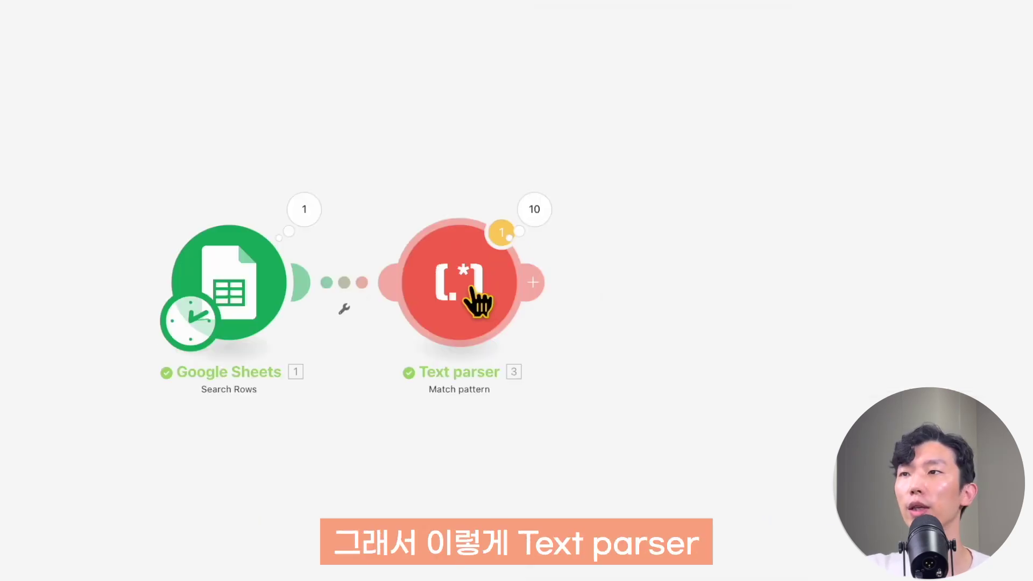
Examine the pattern ([a-zA-Z0-9_]+)@ and the email column input in the Text parser Match pattern settings, and confirm them.
click(477, 300)
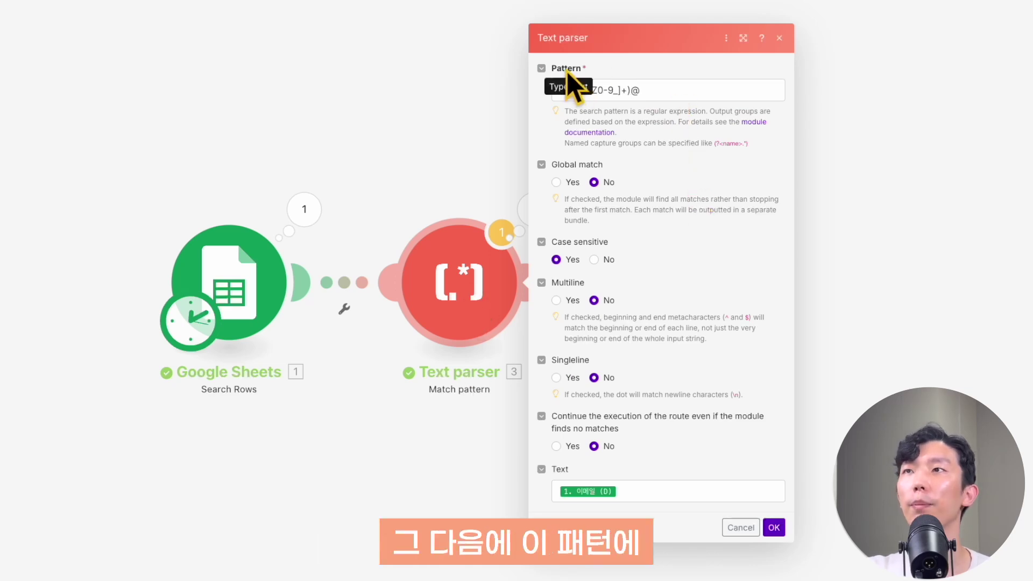
click(660, 89)
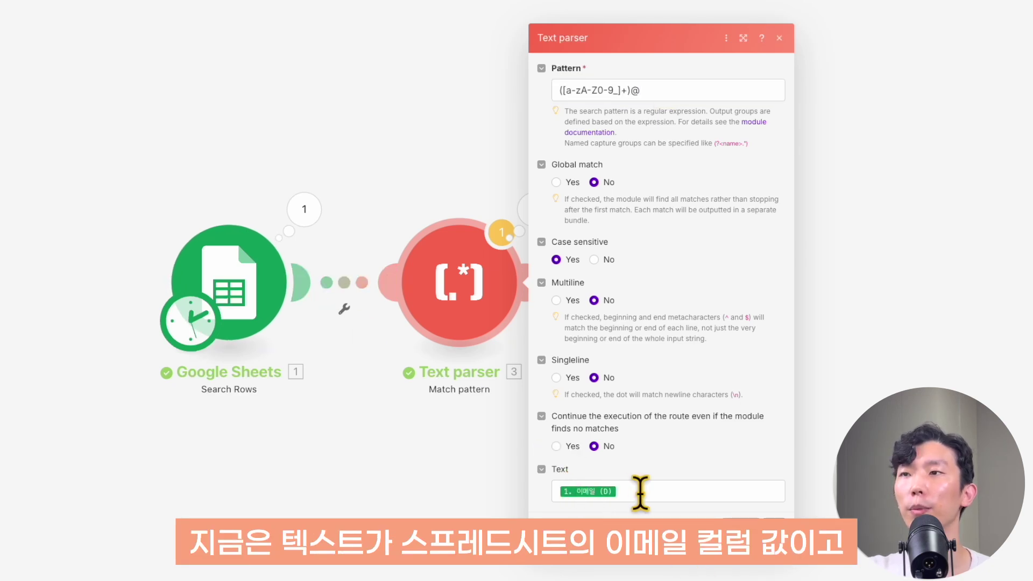
click(560, 92)
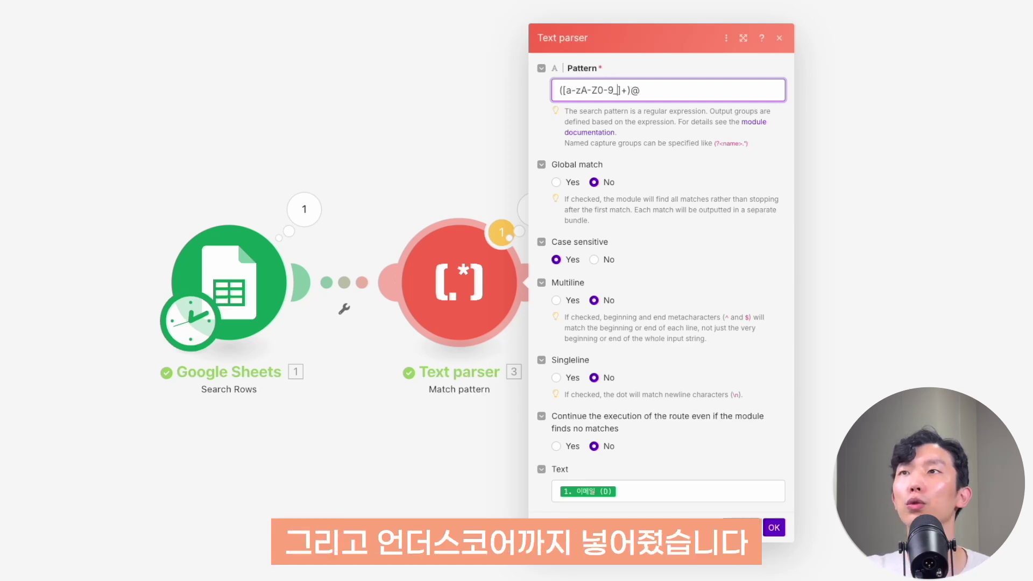
drag(554, 90, 628, 90)
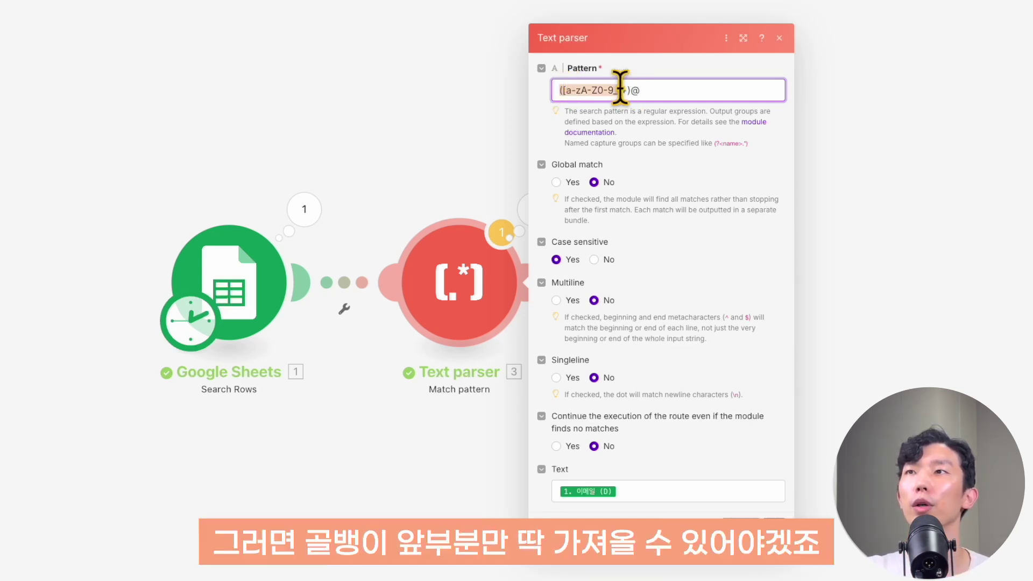
click(635, 90)
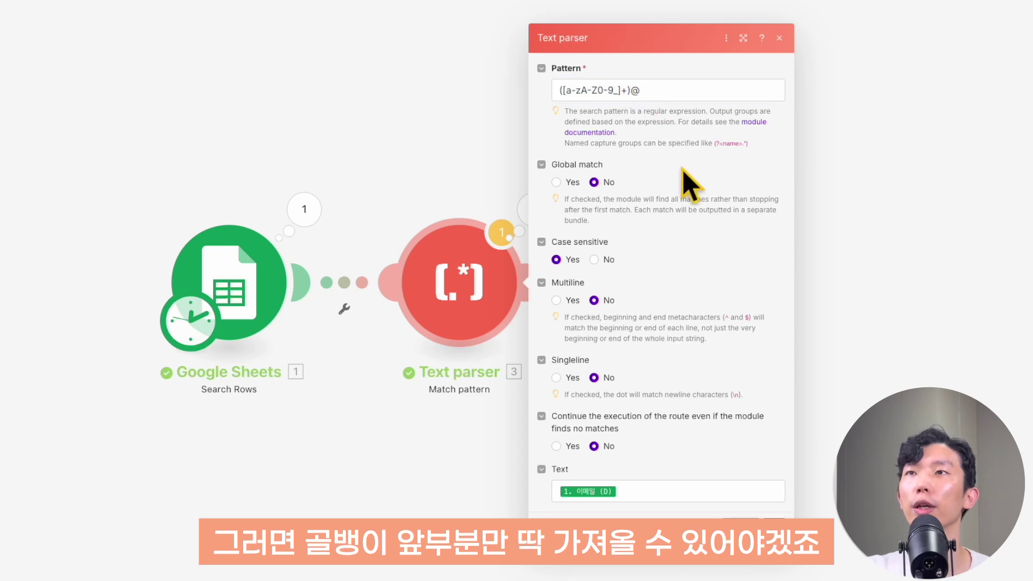
click(775, 526)
Run the scenario once despite the warning and inspect the input and output bundles of the Text parser operations.
click(61, 552)
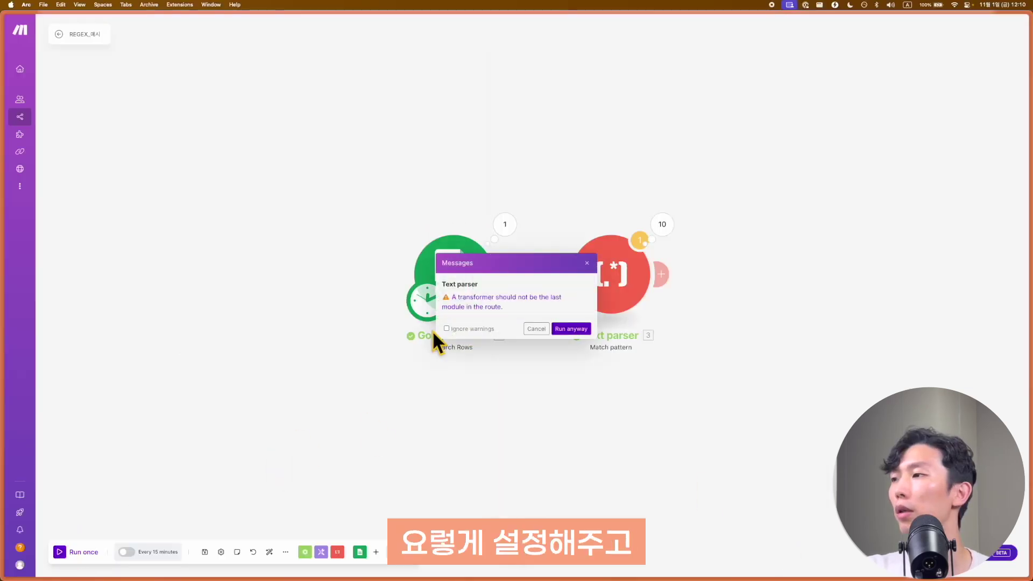
click(584, 330)
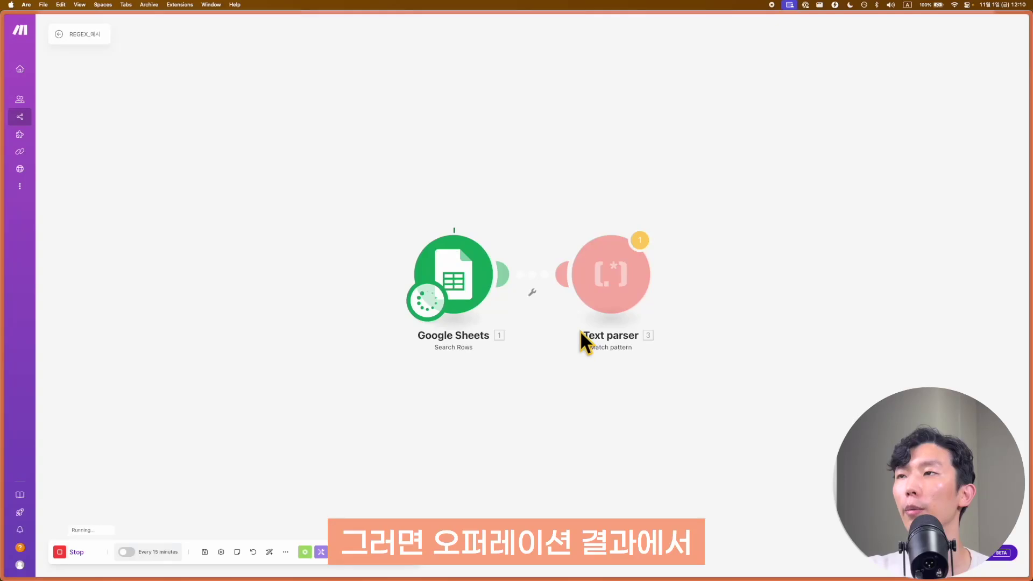
click(661, 236)
click(719, 173)
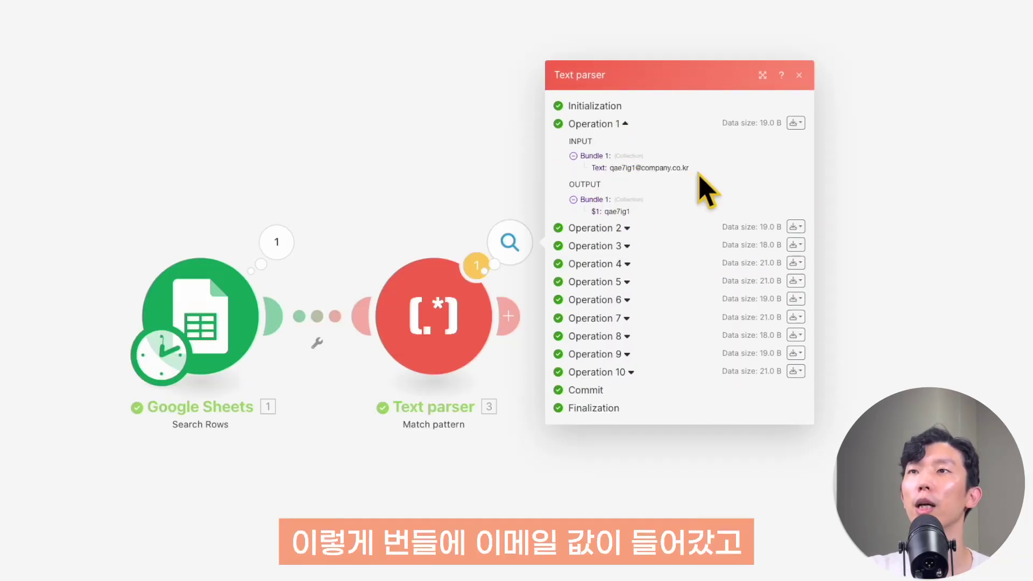
click(618, 229)
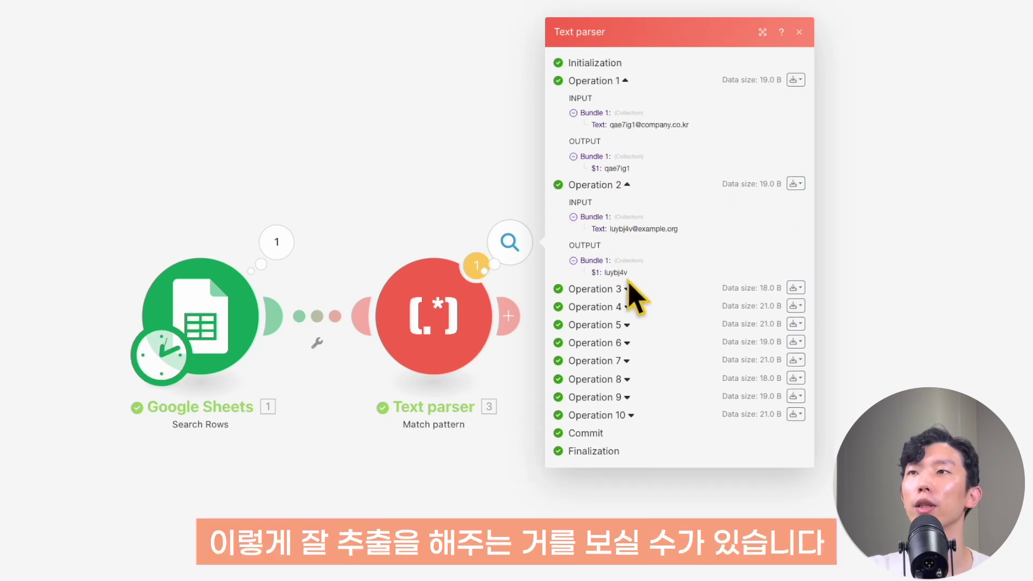
click(621, 326)
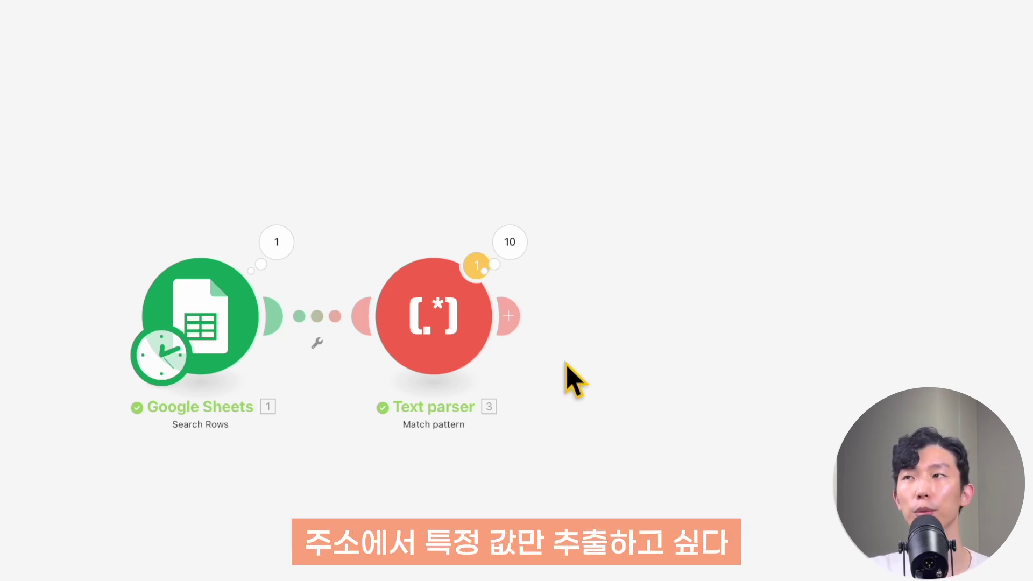
Recheck the Match pattern settings of the Text parser module and confirm them without changes.
click(508, 316)
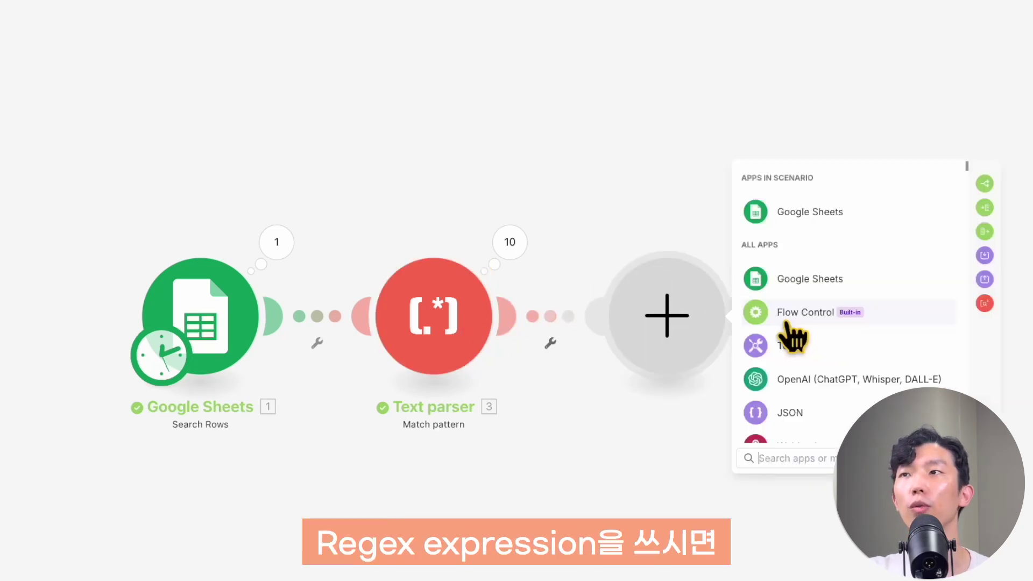
click(440, 337)
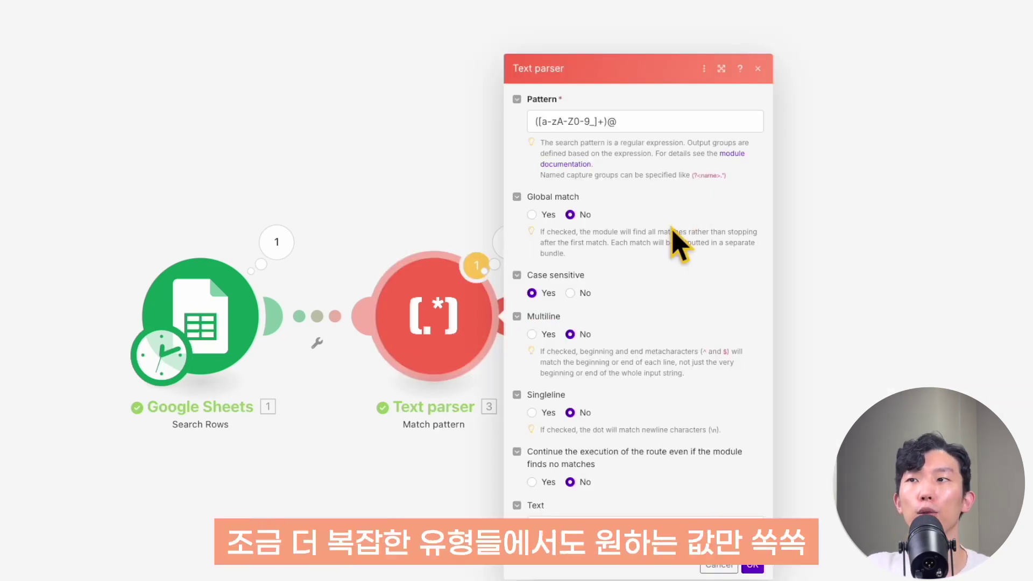
click(752, 565)
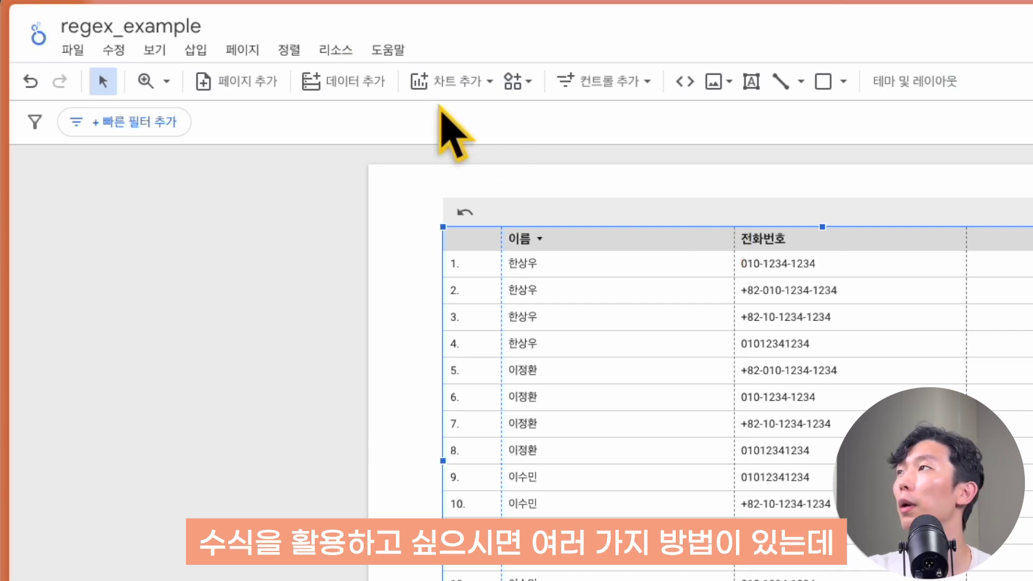
Edit the added data source ss_regex_example - regex_example2 and start a new calculated field named 신규_전화번호.
click(336, 49)
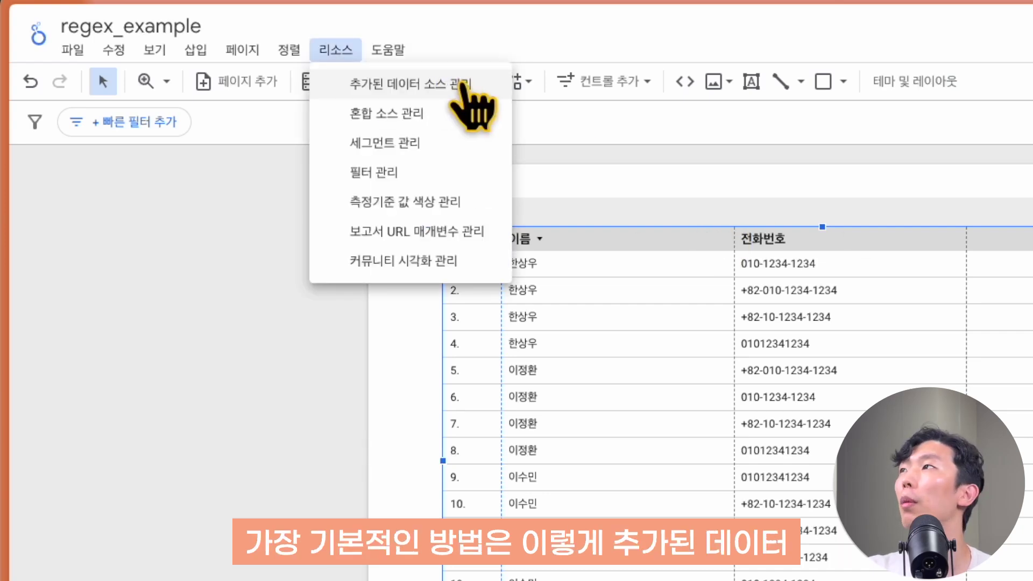
click(451, 84)
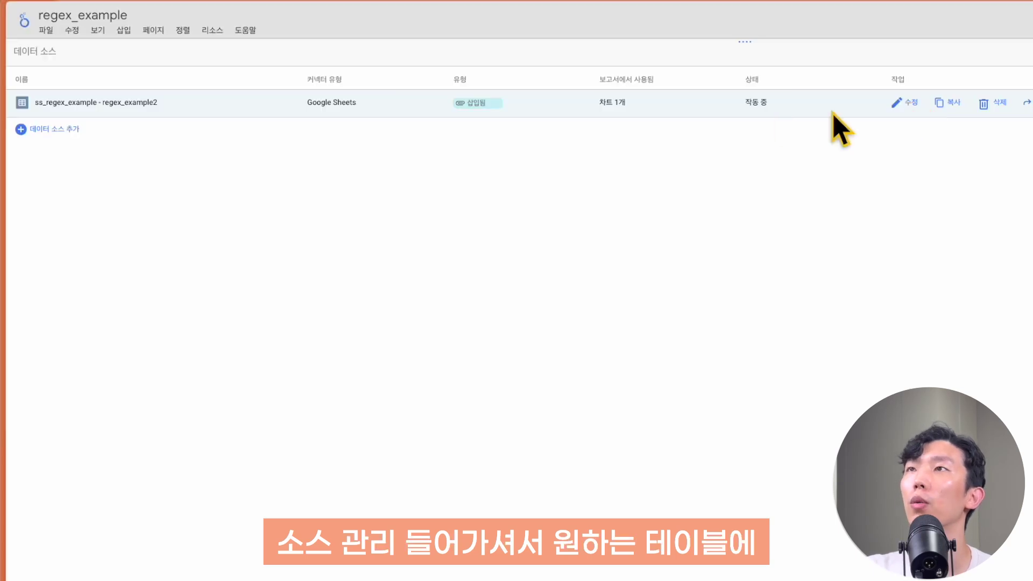
click(906, 102)
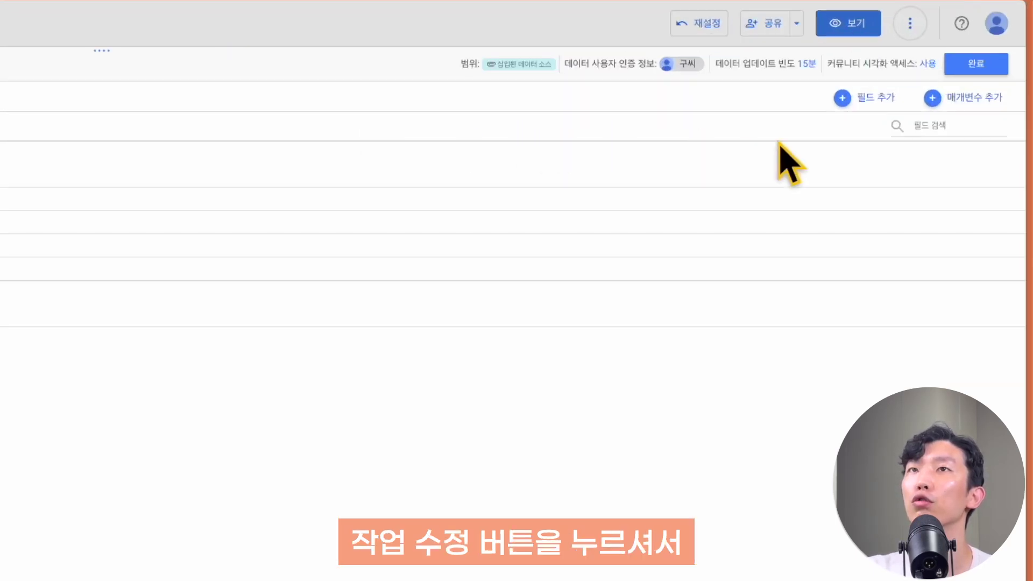
click(876, 99)
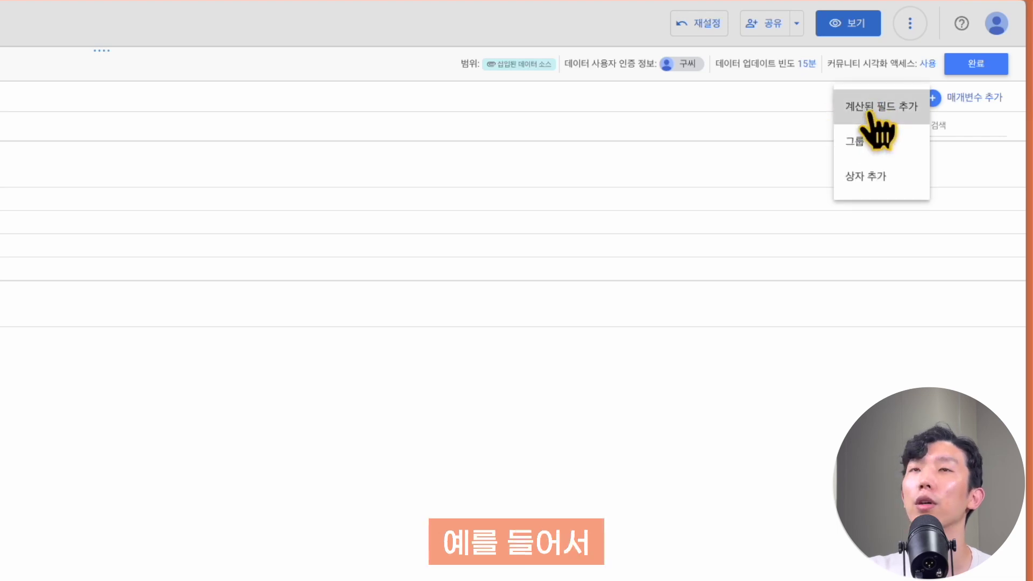
click(874, 110)
text(신규_전화번호)
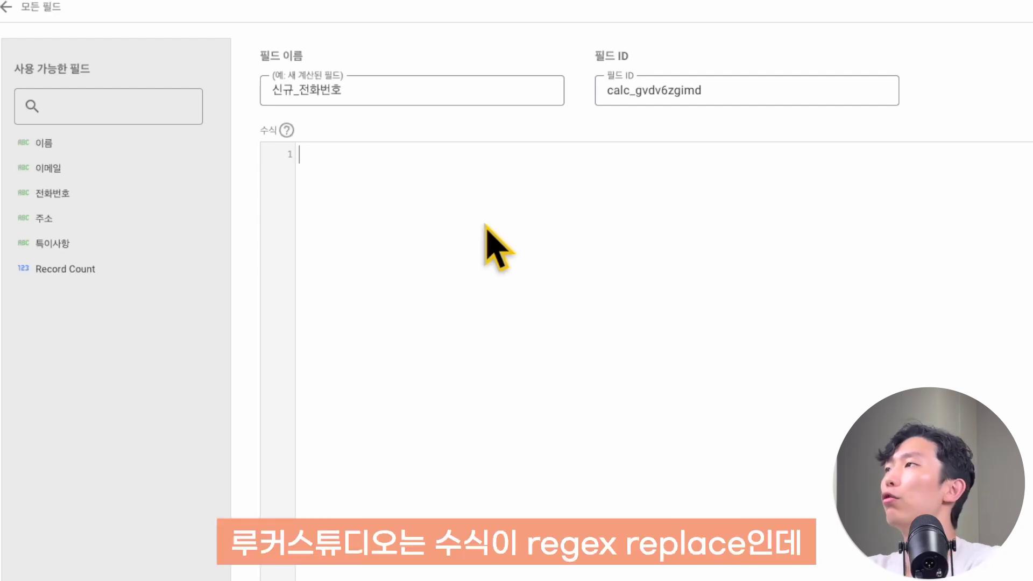
Enter the field's formula REGEXP_REPLACE(전화번호,"^\\+?[0-9]{0,2}-?[0-9]*(10)-?([0-9]{4})-?([0-9]{4})$", "0\\1-\\2-\\3").
text(RE)
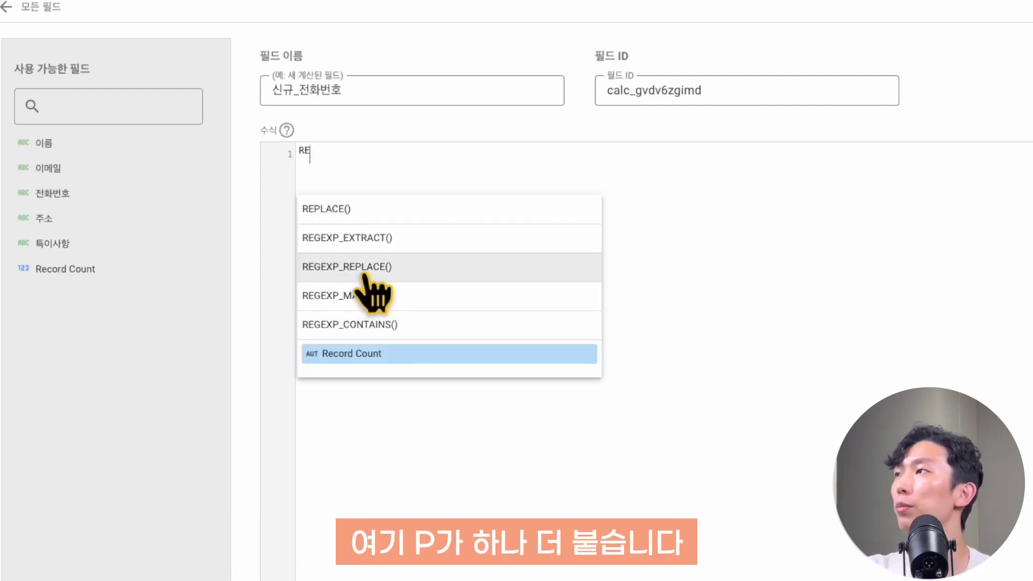
text(GEX)
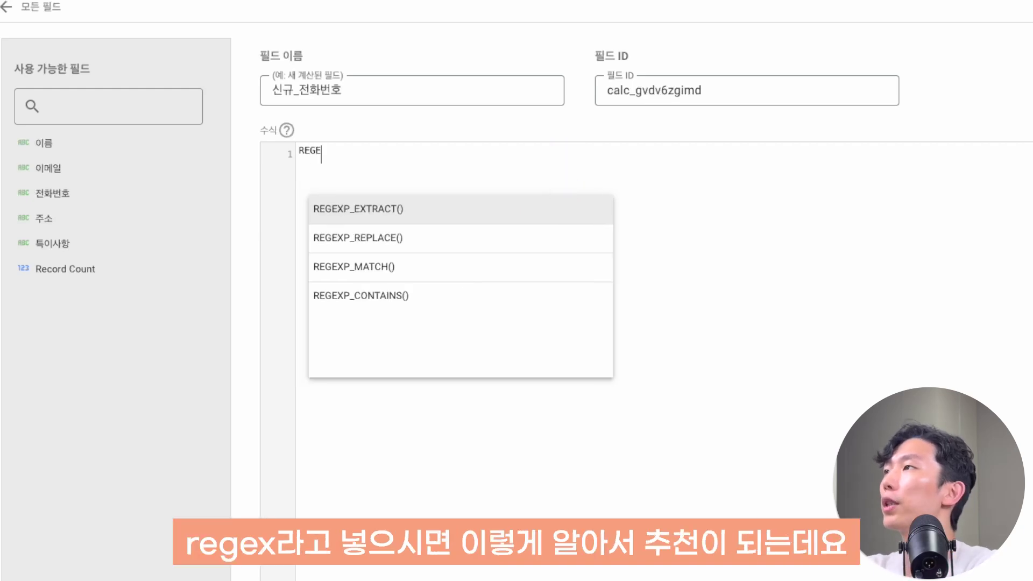
click(491, 237)
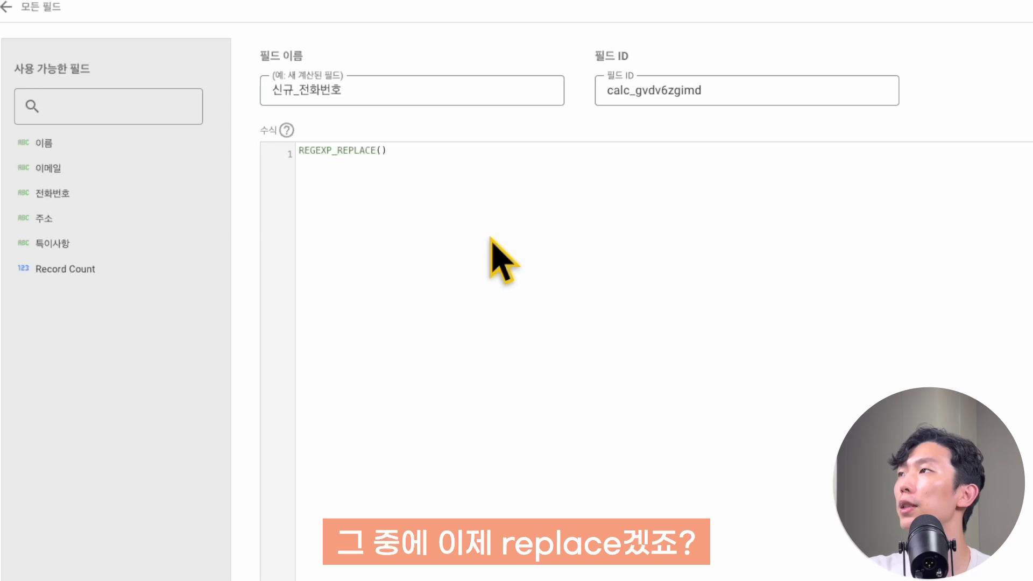
click(64, 200)
text(,)
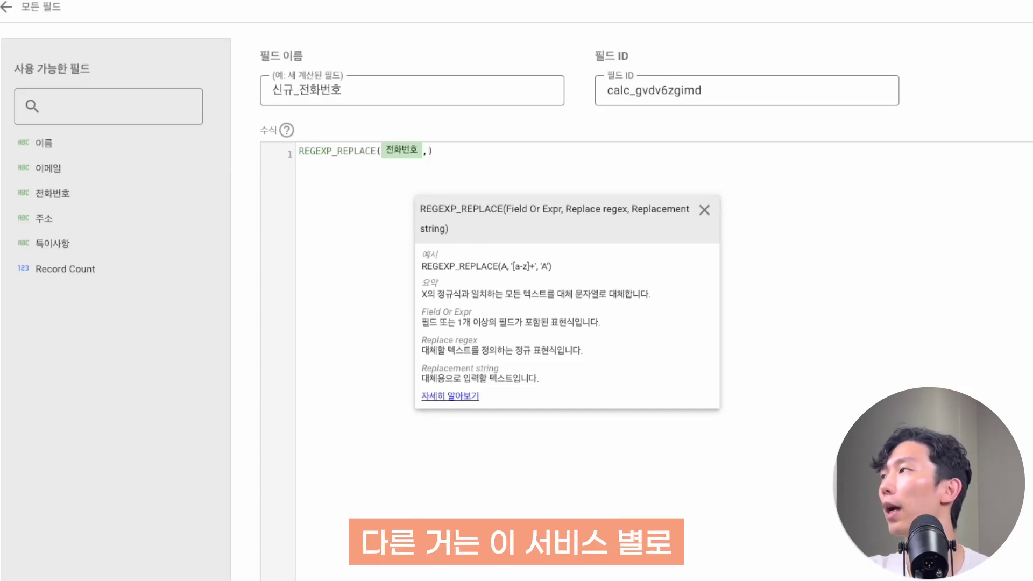
text("^\\+?[0-9]{0,2}-?[0-9]*(10)-?([0-9]{4})-?([0-9]{4})$", "0\\1-\\2-\\3")
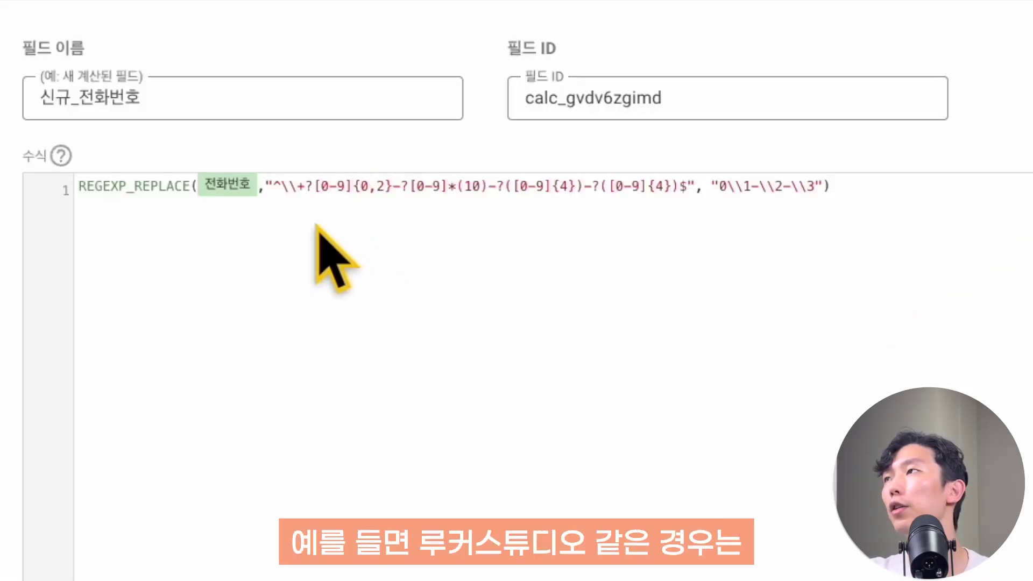
click(669, 272)
text(\d )
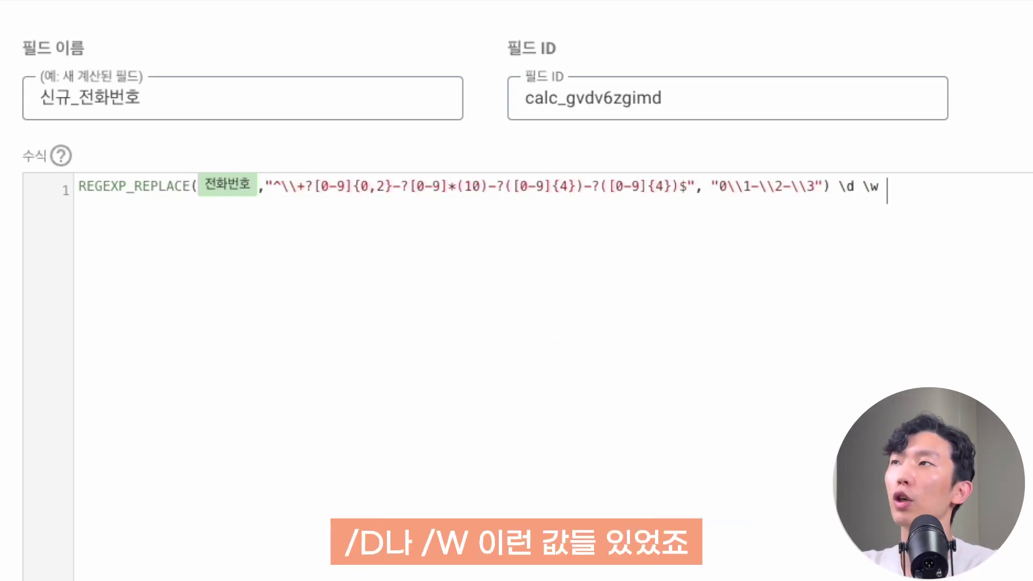
text(\w)
key(shift+Left)
key(shift+Left)
key(shift+Left)
key(shift+Left)
key(shift+Left)
key(shift+Left)
key(BackSpace)
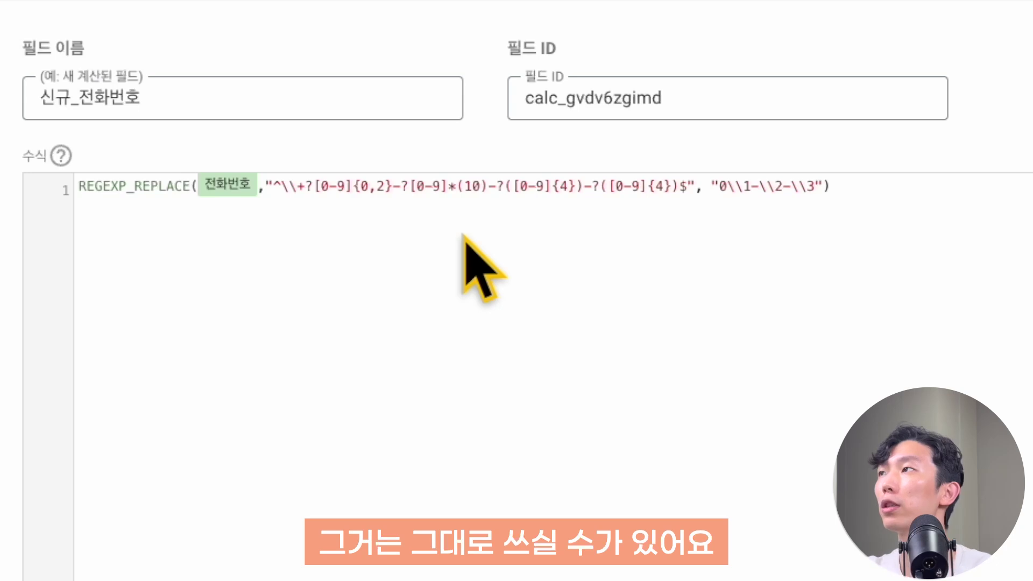
Examine the digit class [0-9] and the escaped plus sign \\+ in the formula's regex pattern.
drag(314, 186, 353, 186)
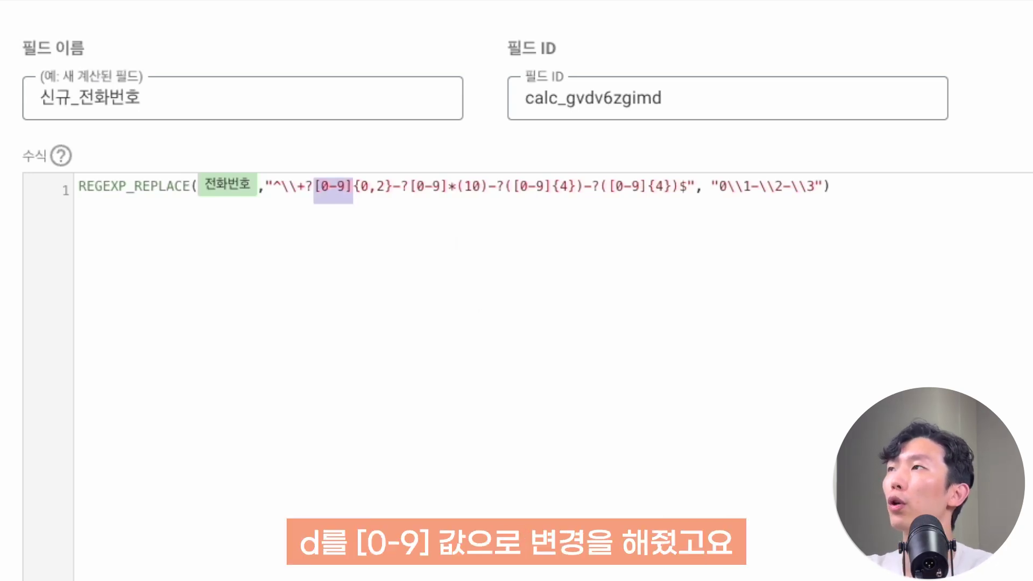
click(305, 187)
key(shift+Left)
key(shift+Left)
key(shift+Left)
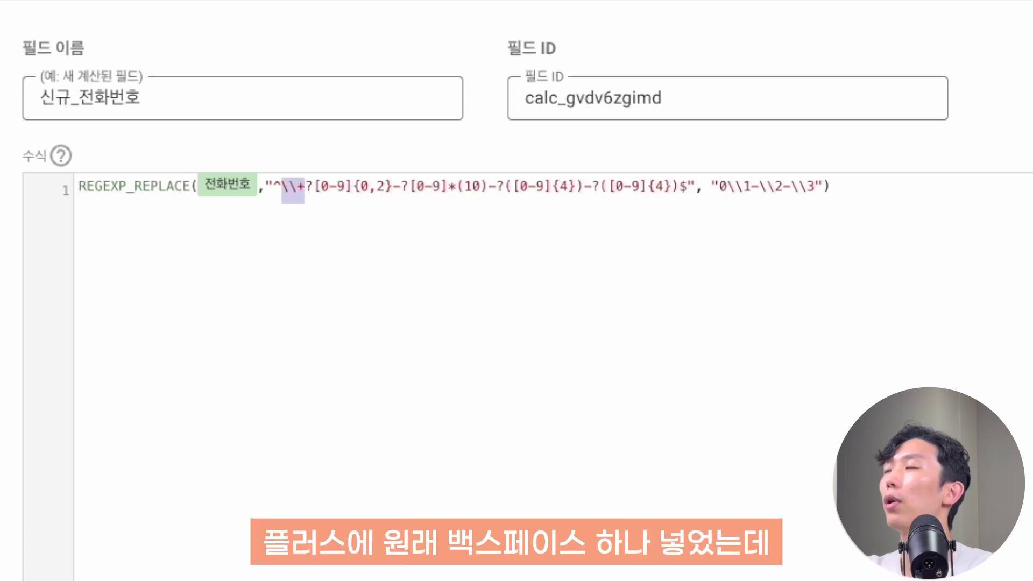
key(Right)
key(Left)
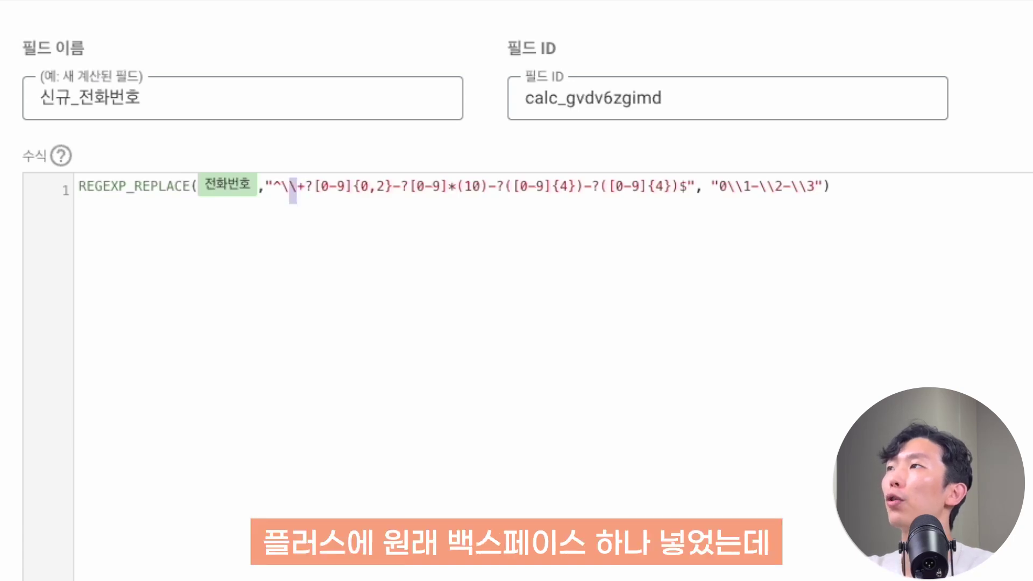
key(Left)
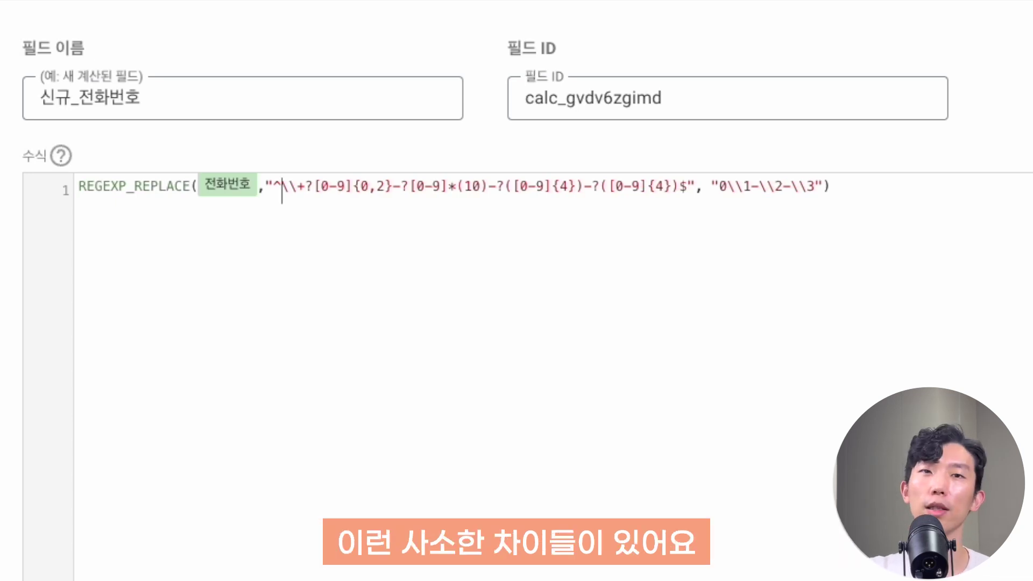
Examine the leading 0 and the capture-group references \\1 and \\2 in the formula's replacement string.
click(711, 186)
click(735, 189)
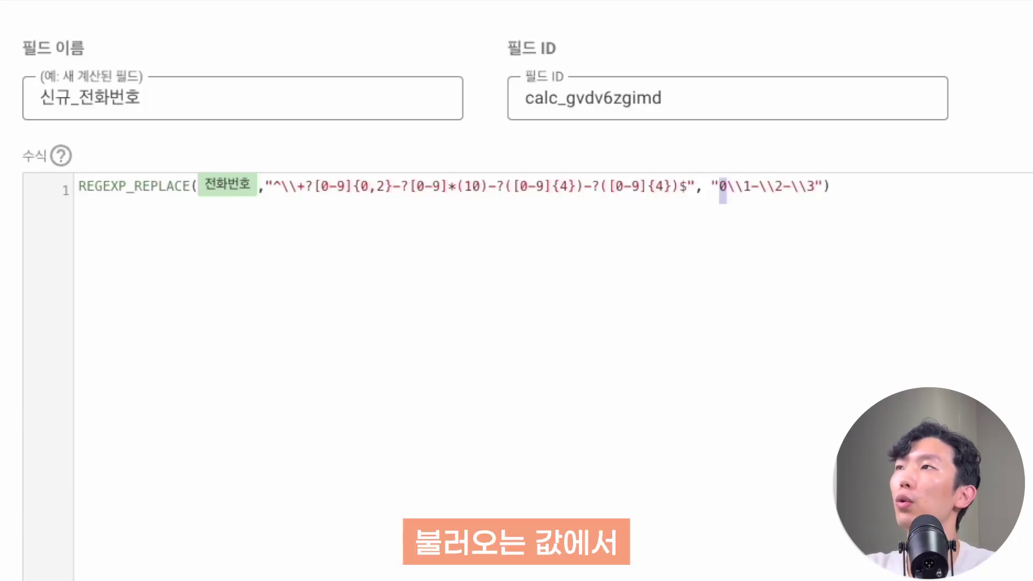
key(shift+Right)
key(shift+Right)
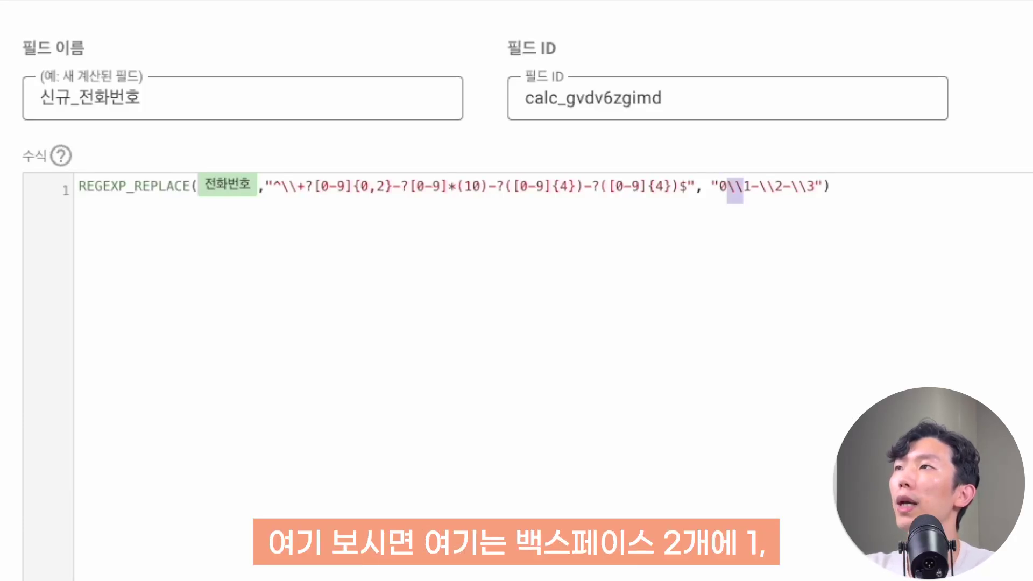
key(shift+Right)
key(Right)
key(Right)
key(shift+Right)
key(shift+Right)
key(shift+Right)
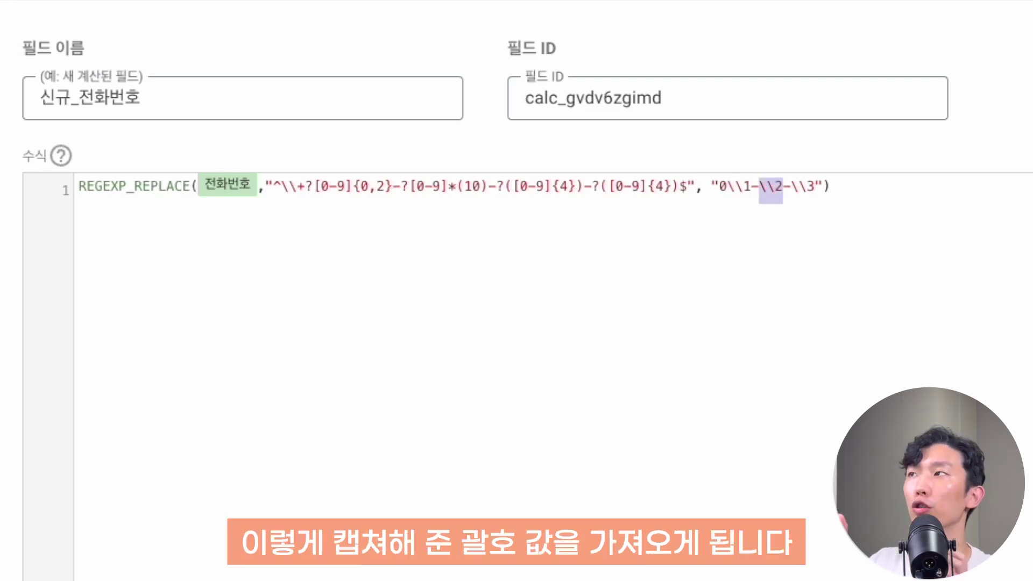
Save the calculated field and close the data source management to return to the report.
click(956, 201)
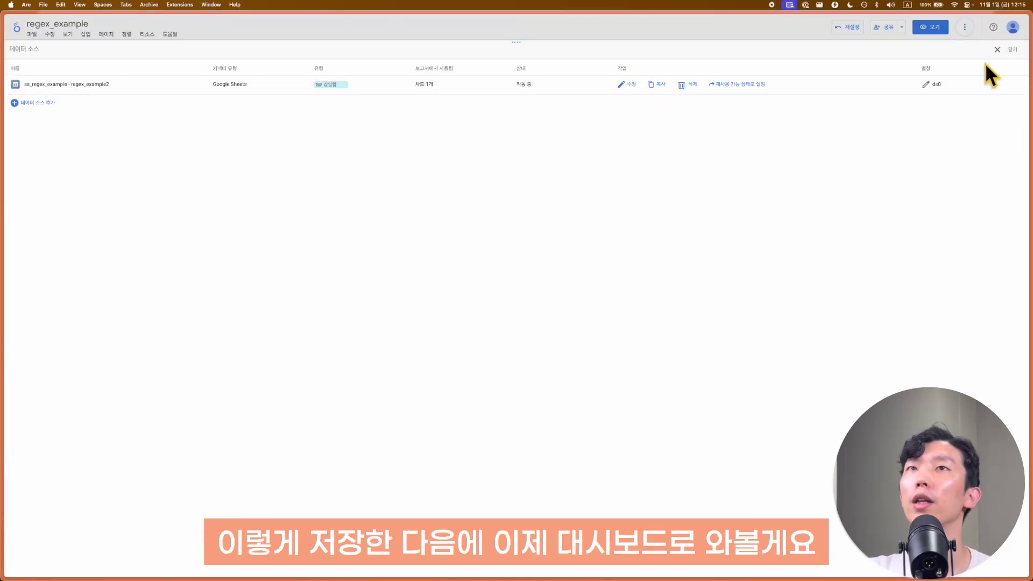
click(986, 67)
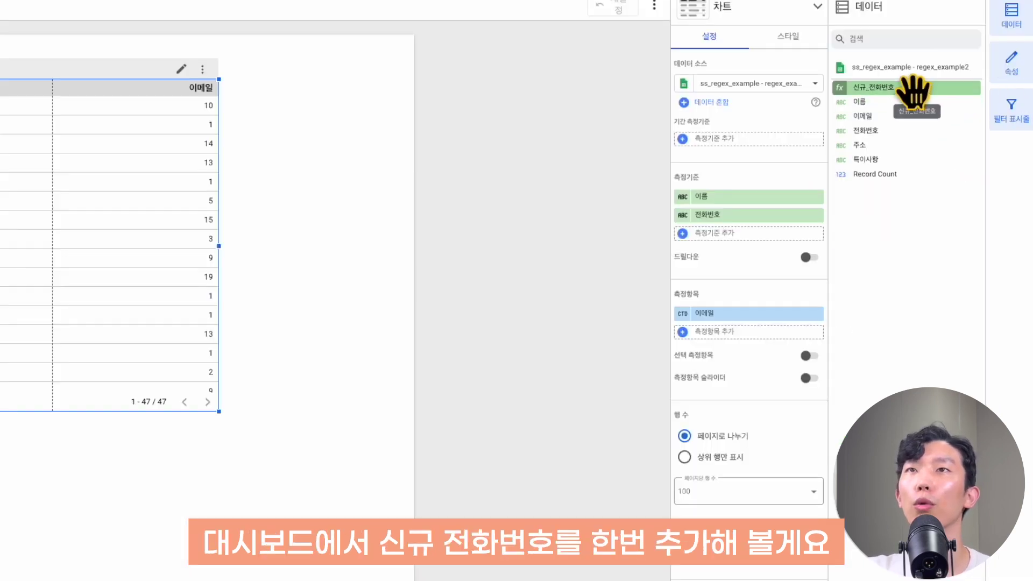
Add 신규_전화번호 as a dimension of the table and look through the rows to check the reformatted numbers.
drag(913, 88, 796, 247)
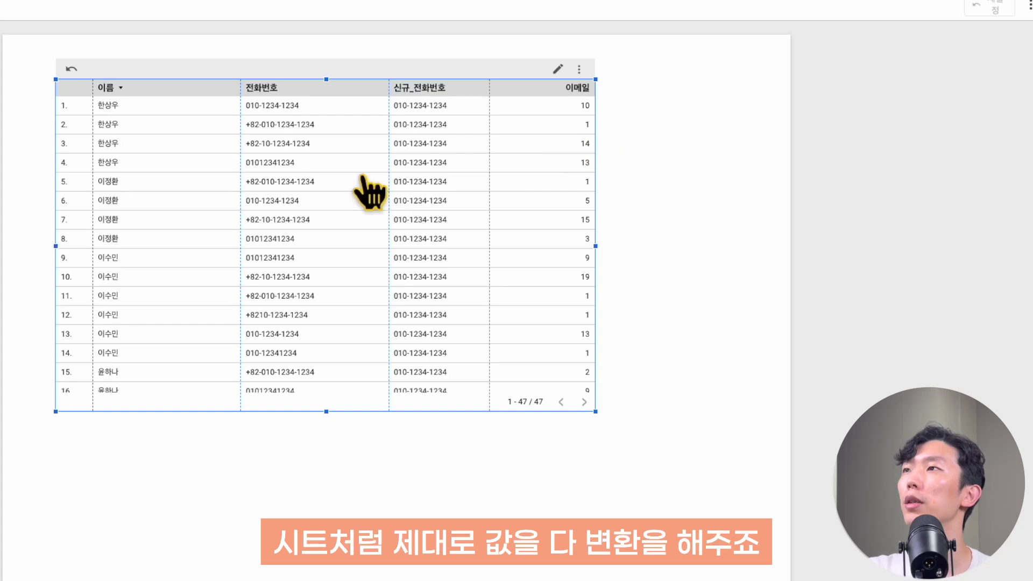
scroll(409, 358, down, 10)
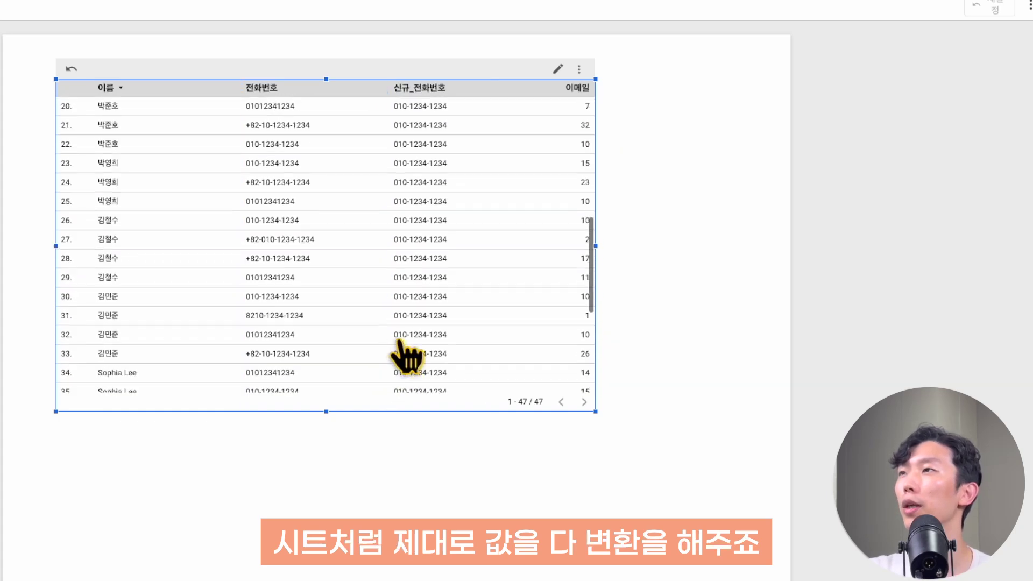
scroll(377, 177, up, 10)
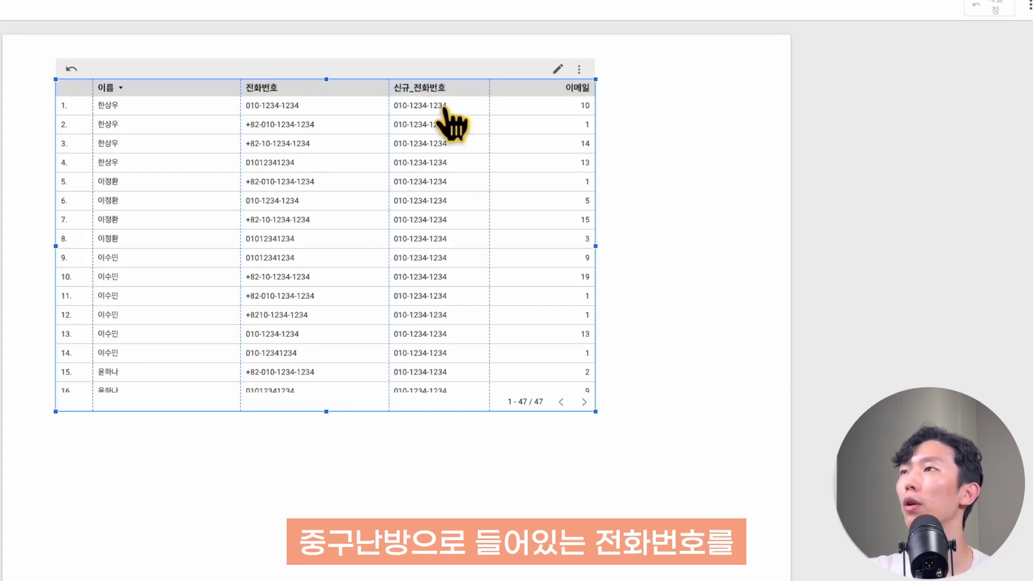